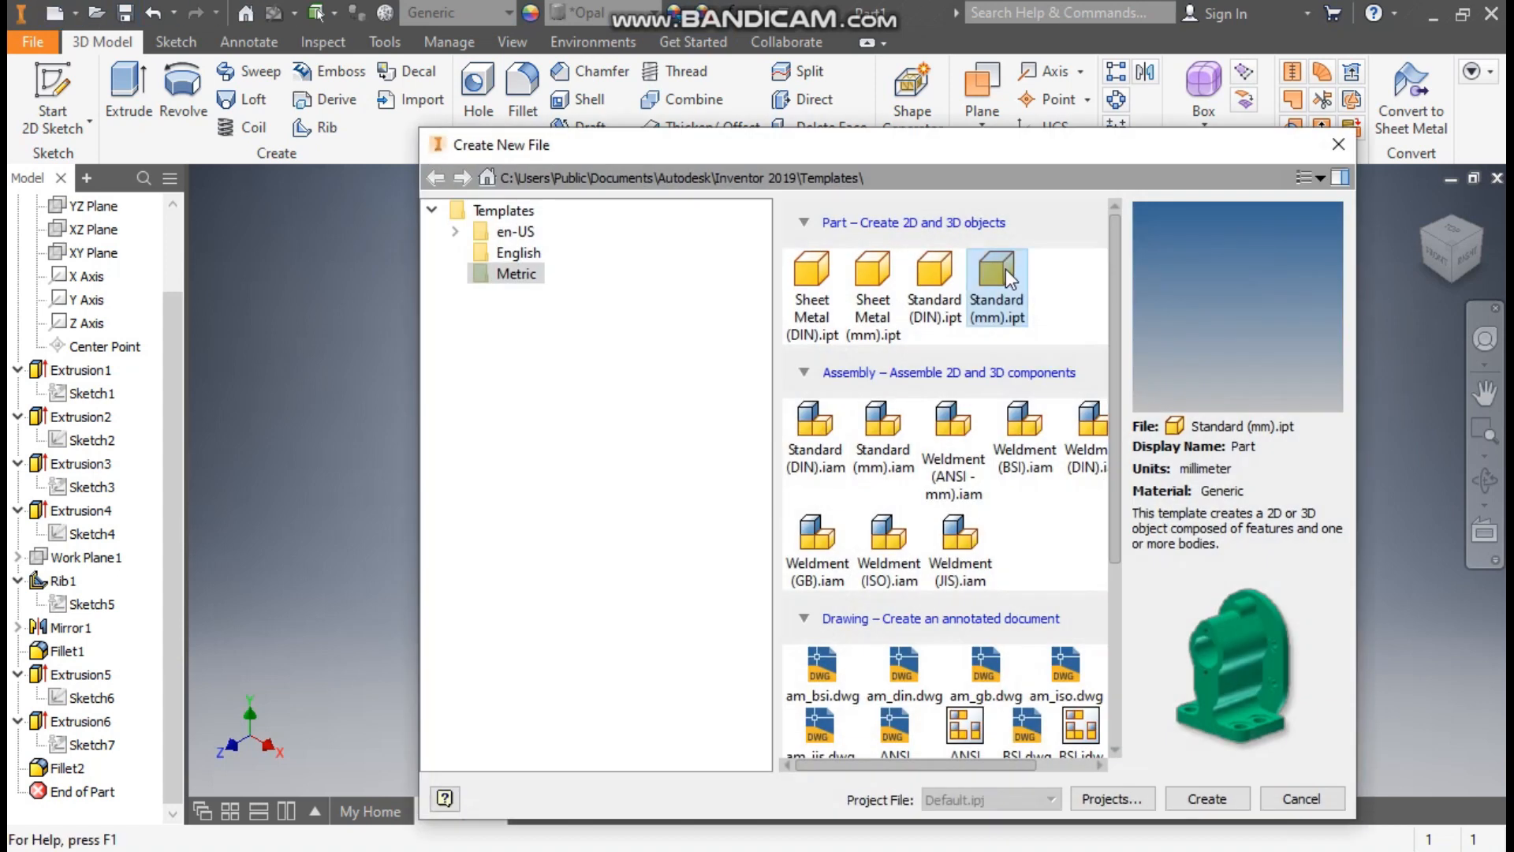
Create a new part from the Standard (mm).ipt template and start a sketch on the horizontal XZ plane.
{"action": "left_click", "coordinate": [1200, 802]}
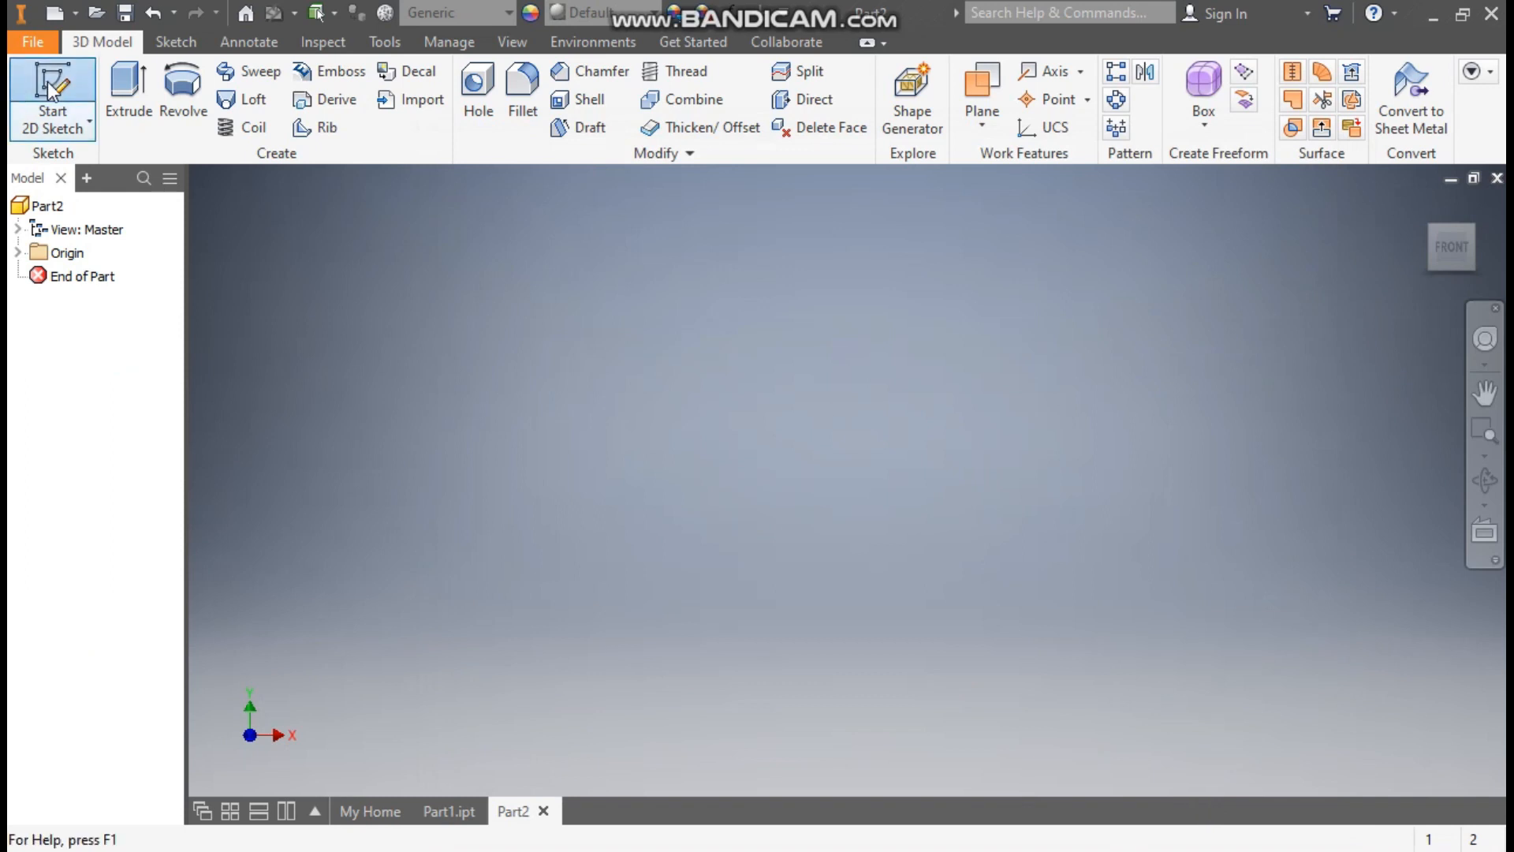
{"action": "left_click", "coordinate": [49, 88]}
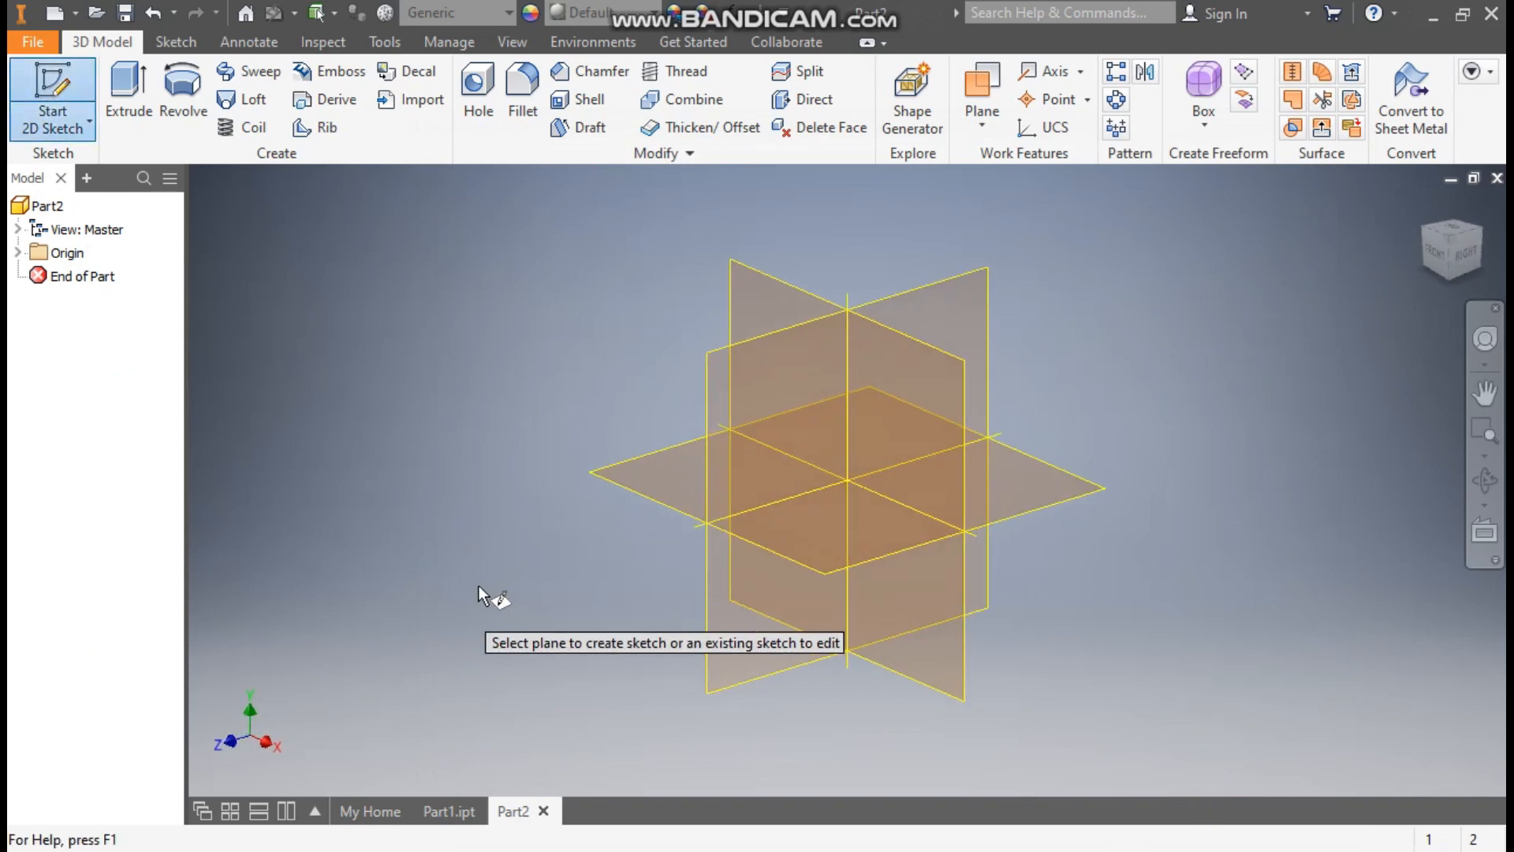
{"action": "left_click", "coordinate": [675, 451]}
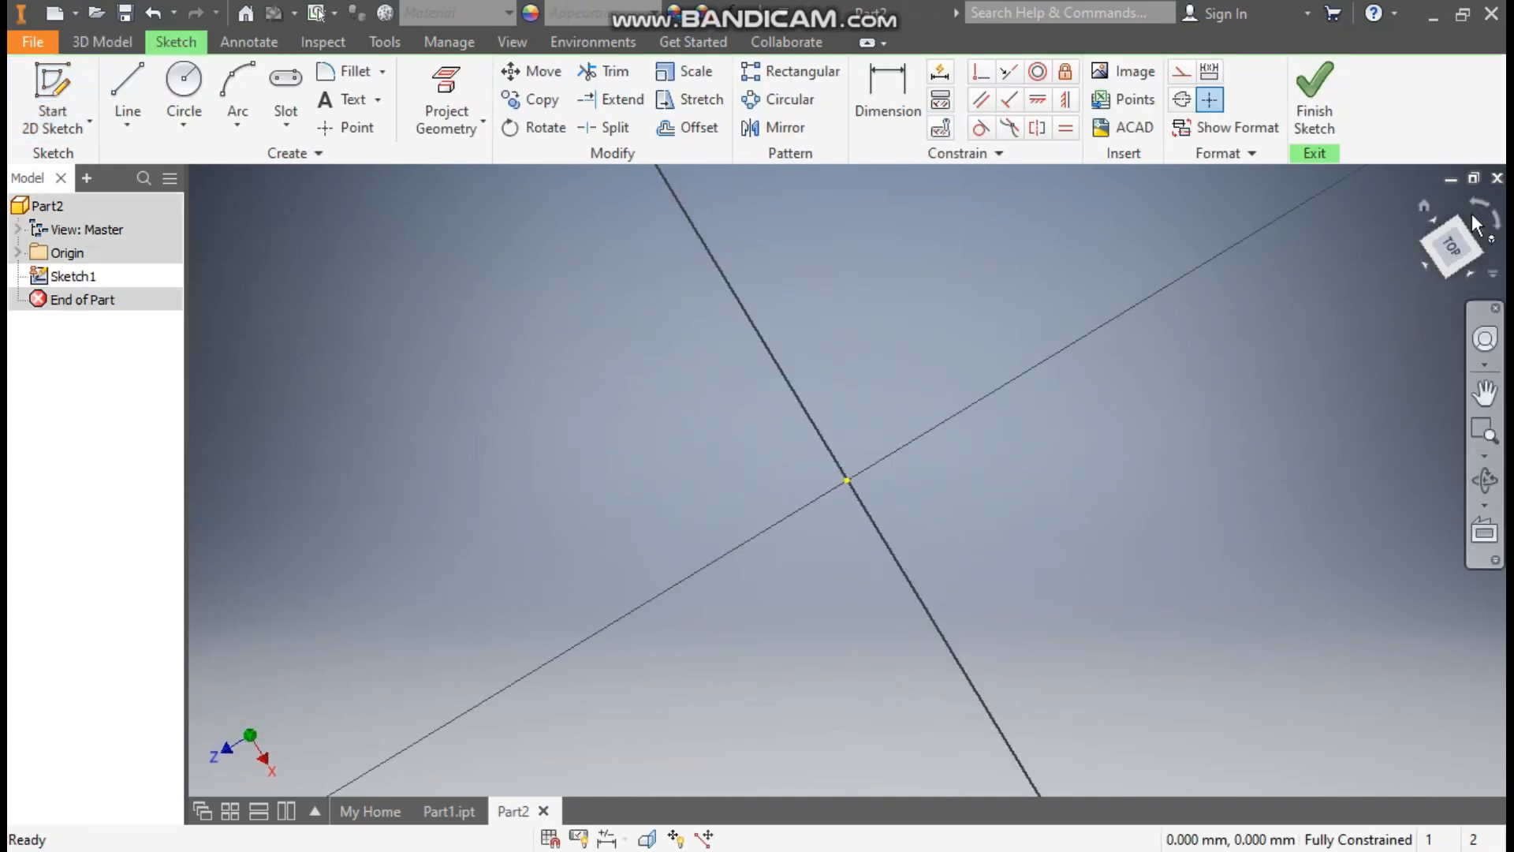
Sketch a two-point center rectangle about 277 by 224 mm, centred on the origin.
{"action": "left_click", "coordinate": [286, 126]}
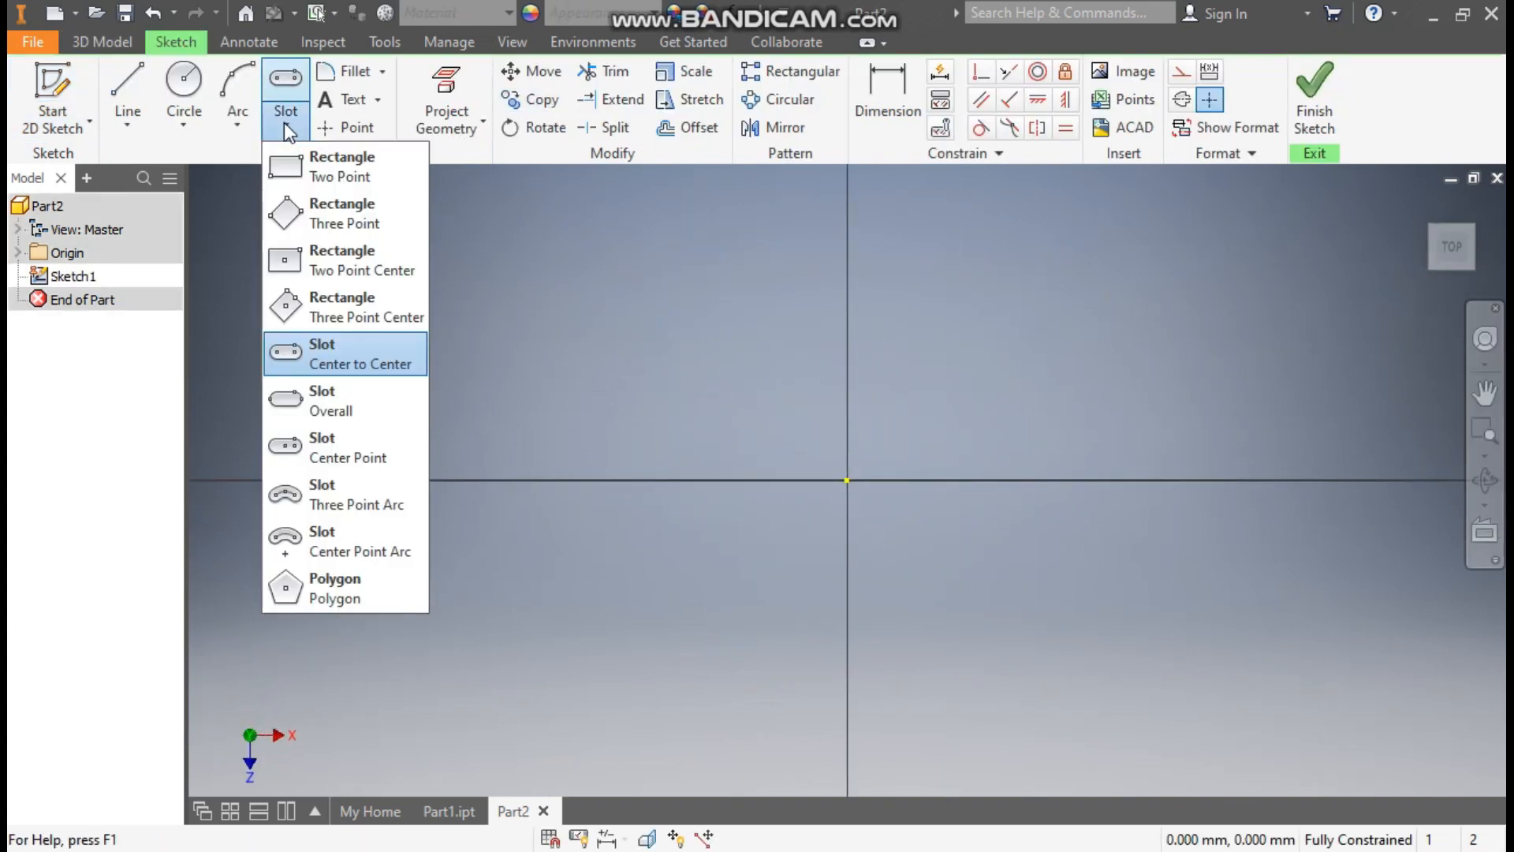
{"action": "left_click", "coordinate": [347, 263]}
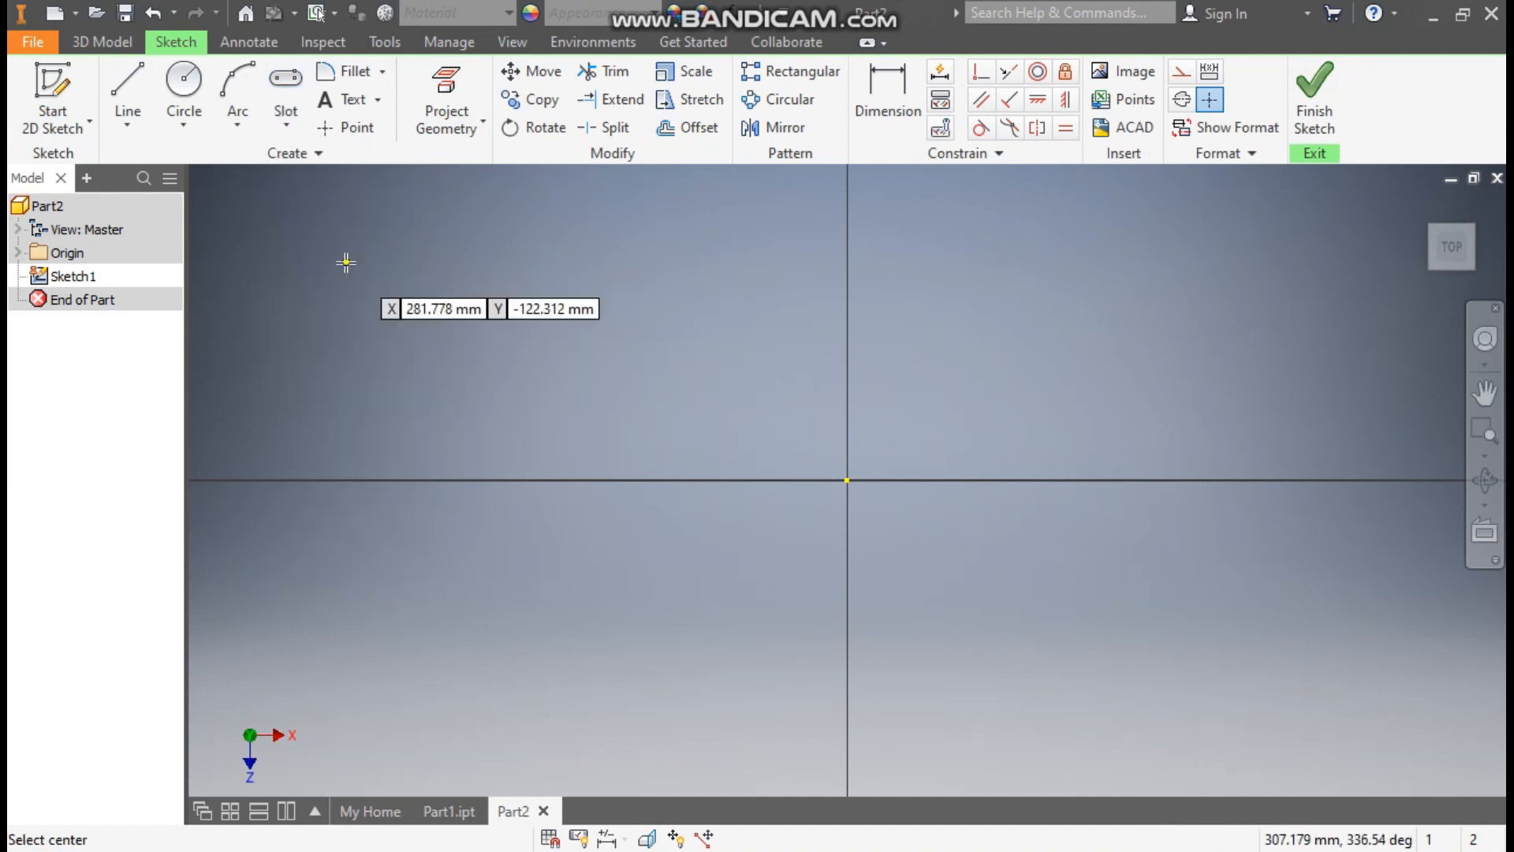
{"action": "left_click", "coordinate": [848, 479]}
{"action": "left_click", "coordinate": [1094, 281]}
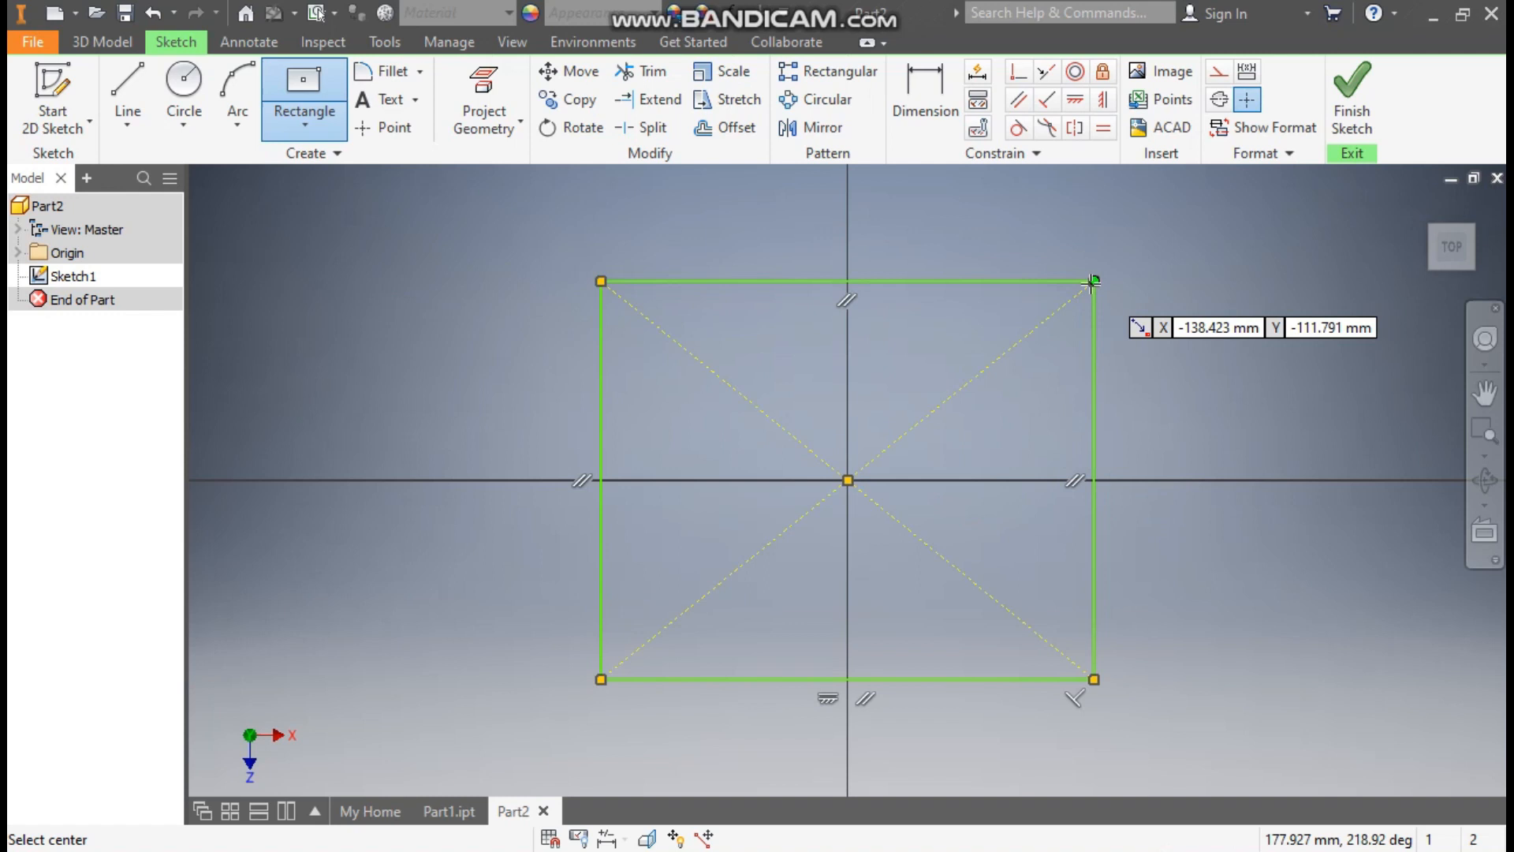
Dimension the rectangle's width and height to 85 mm each.
{"action": "left_click", "coordinate": [936, 86]}
{"action": "left_click", "coordinate": [868, 281]}
{"action": "left_click", "coordinate": [888, 214]}
{"action": "type", "text": "85"}
{"action": "key", "text": "Return"}
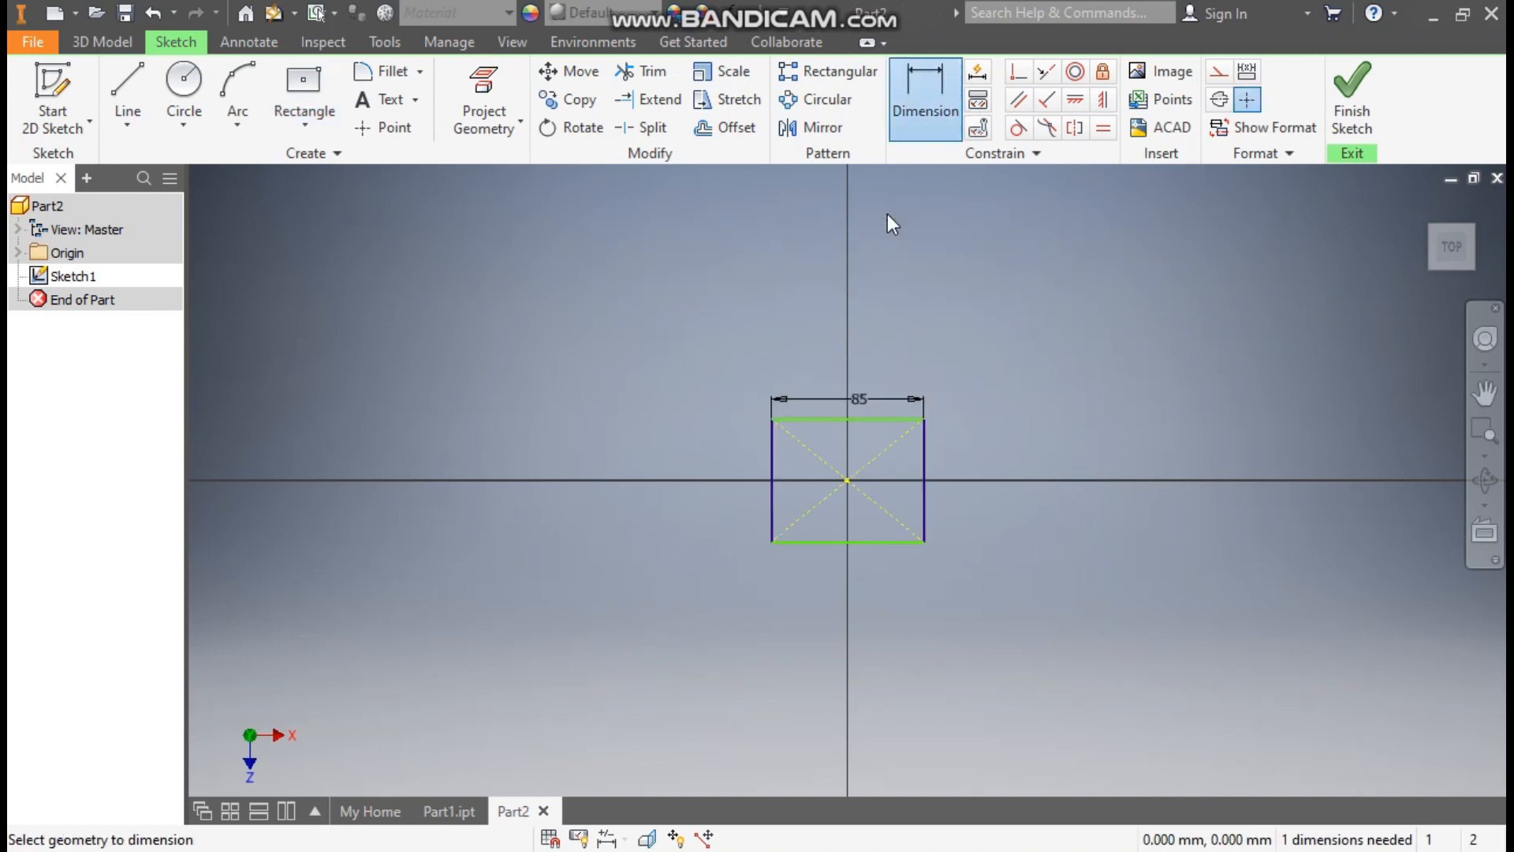
{"action": "left_click", "coordinate": [777, 468]}
{"action": "left_click", "coordinate": [713, 476]}
{"action": "type", "text": "85"}
{"action": "key", "text": "Return"}
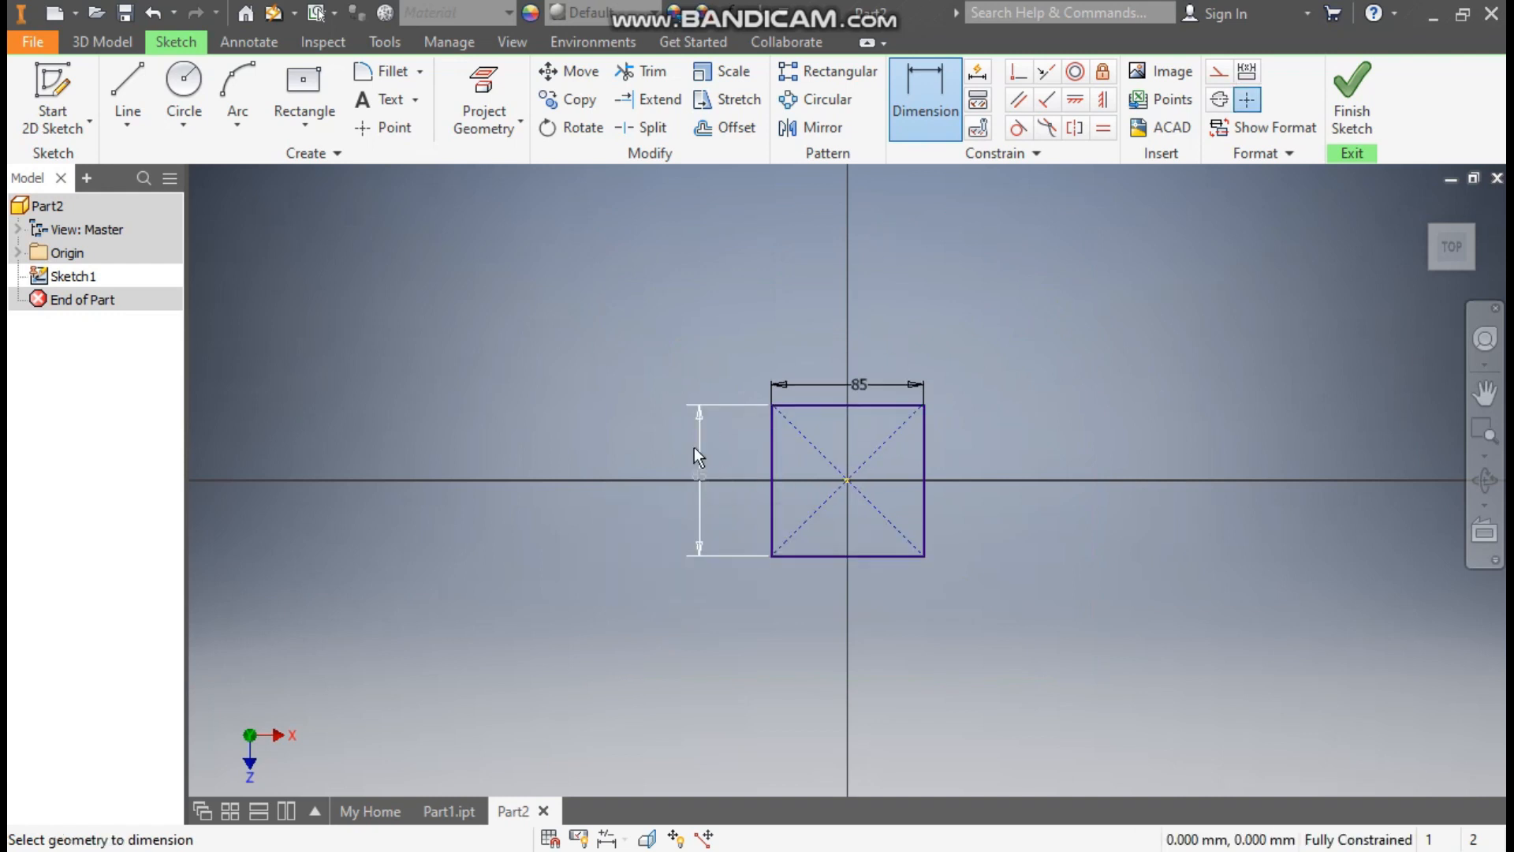
Extrude the square profile upward by 15 mm to form the base plate.
{"action": "left_click", "coordinate": [101, 42]}
{"action": "left_click", "coordinate": [126, 83]}
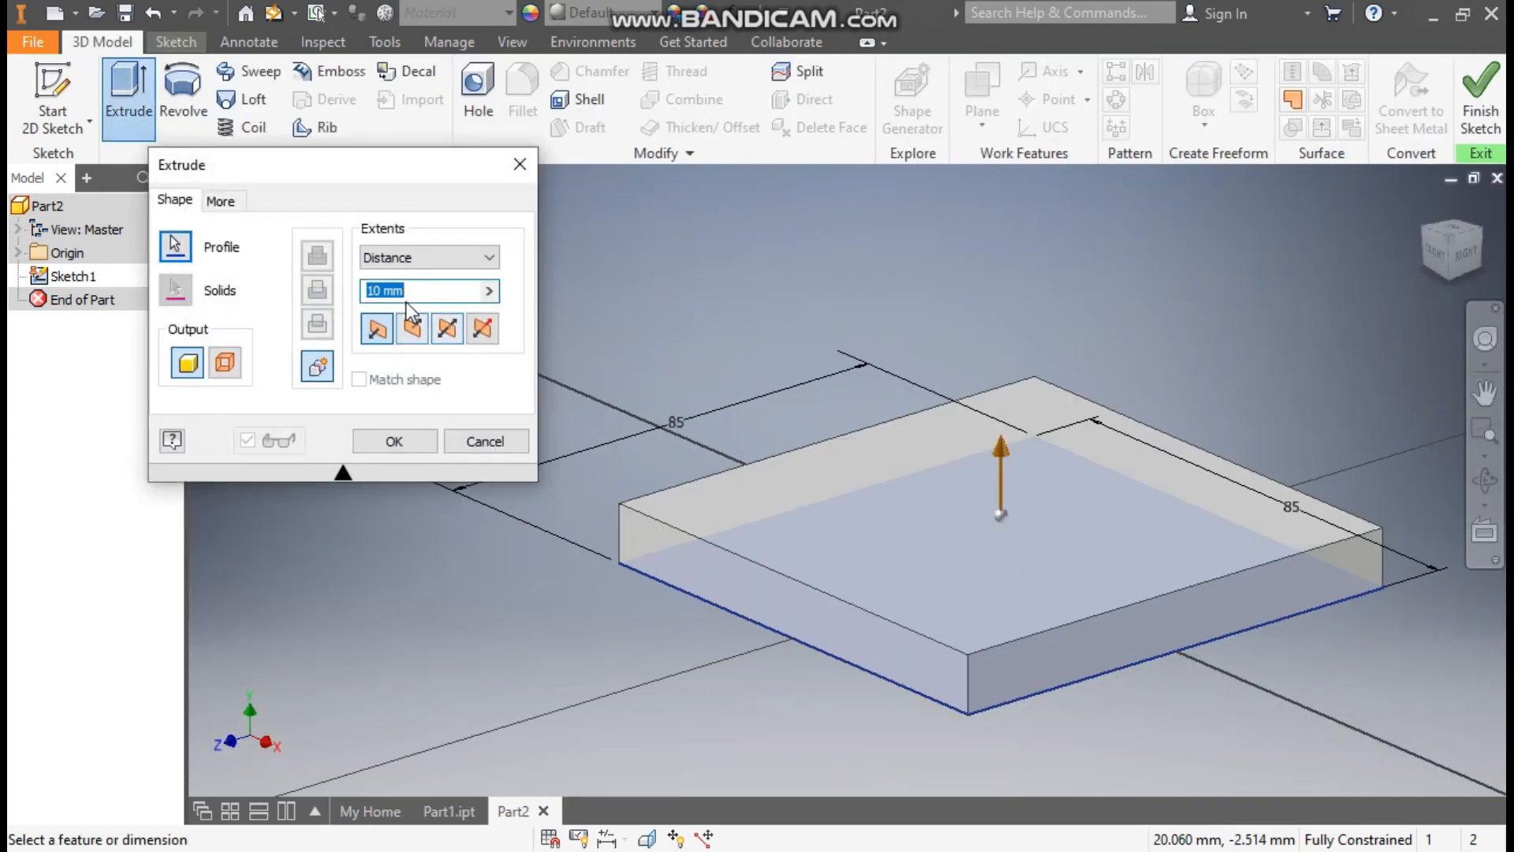
{"action": "type", "text": "15"}
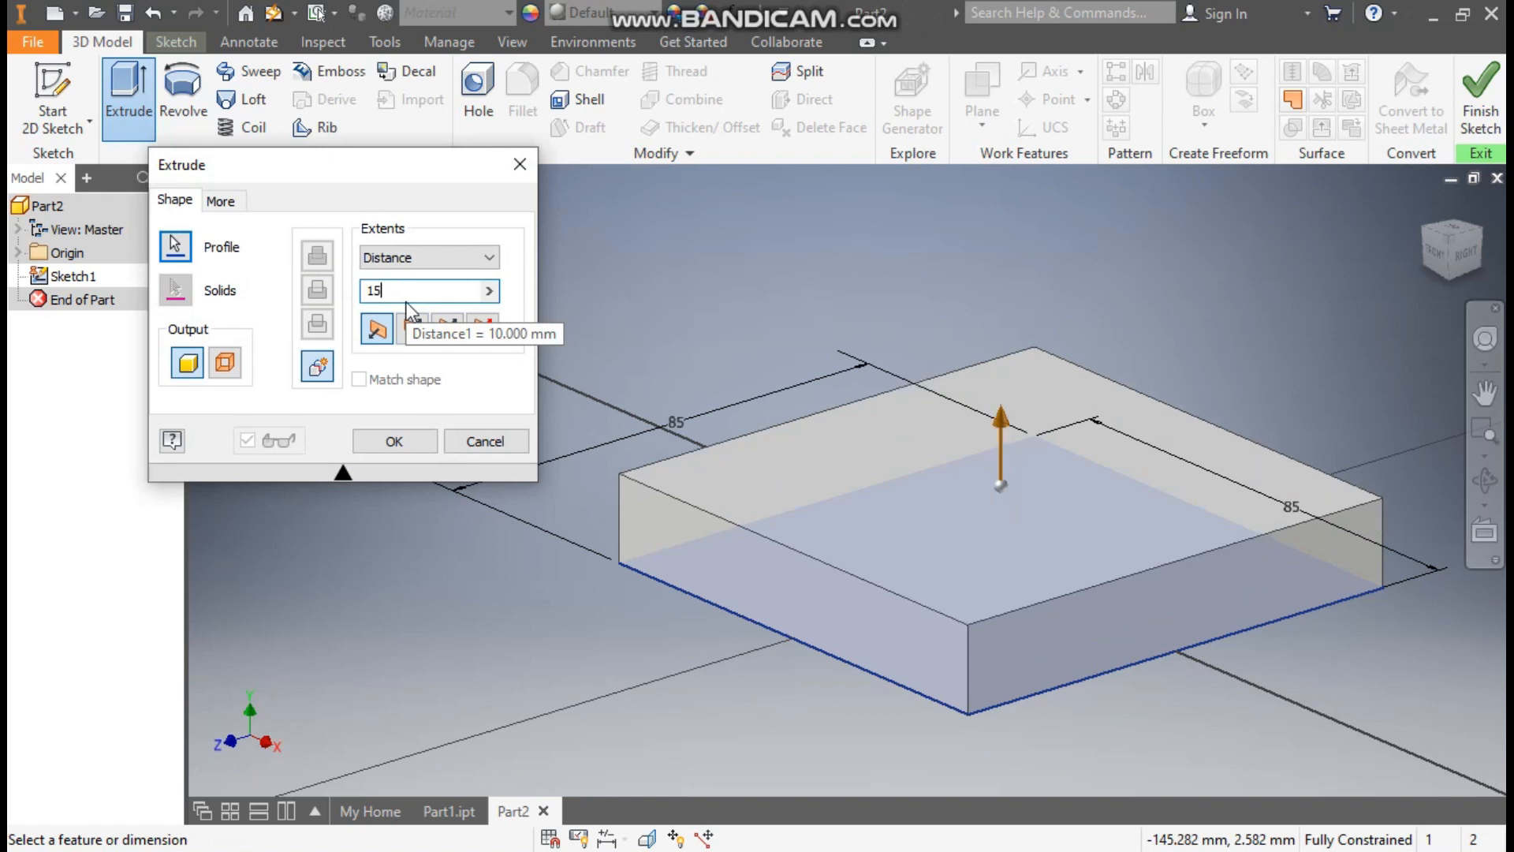
{"action": "key", "text": "Return"}
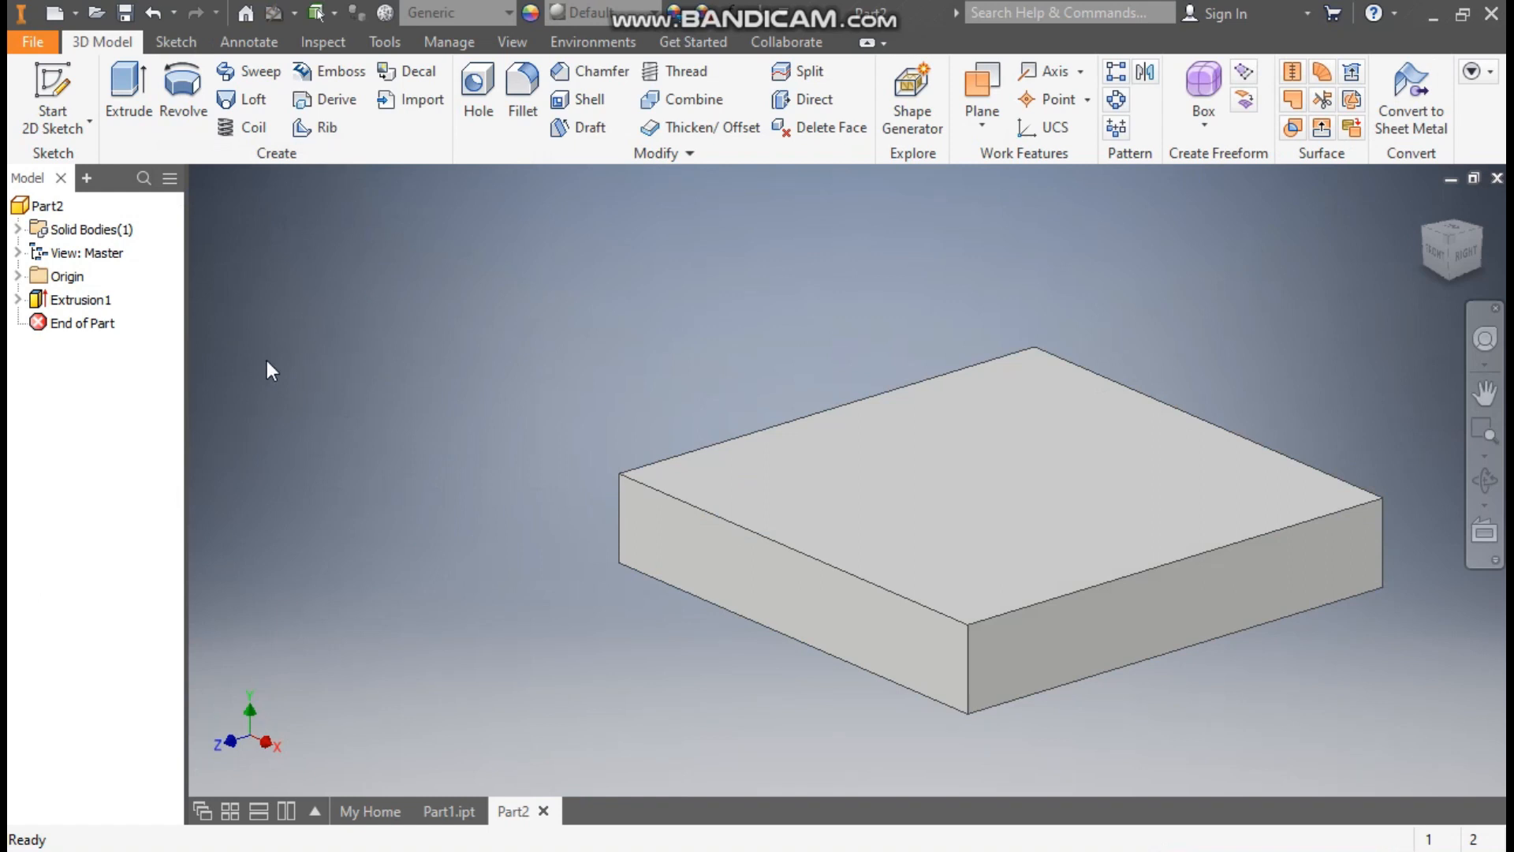
Start a sketch on the XY plane and draw a 40 mm diameter circle above the base plate, right of the vertical axis.
{"action": "left_click", "coordinate": [17, 276]}
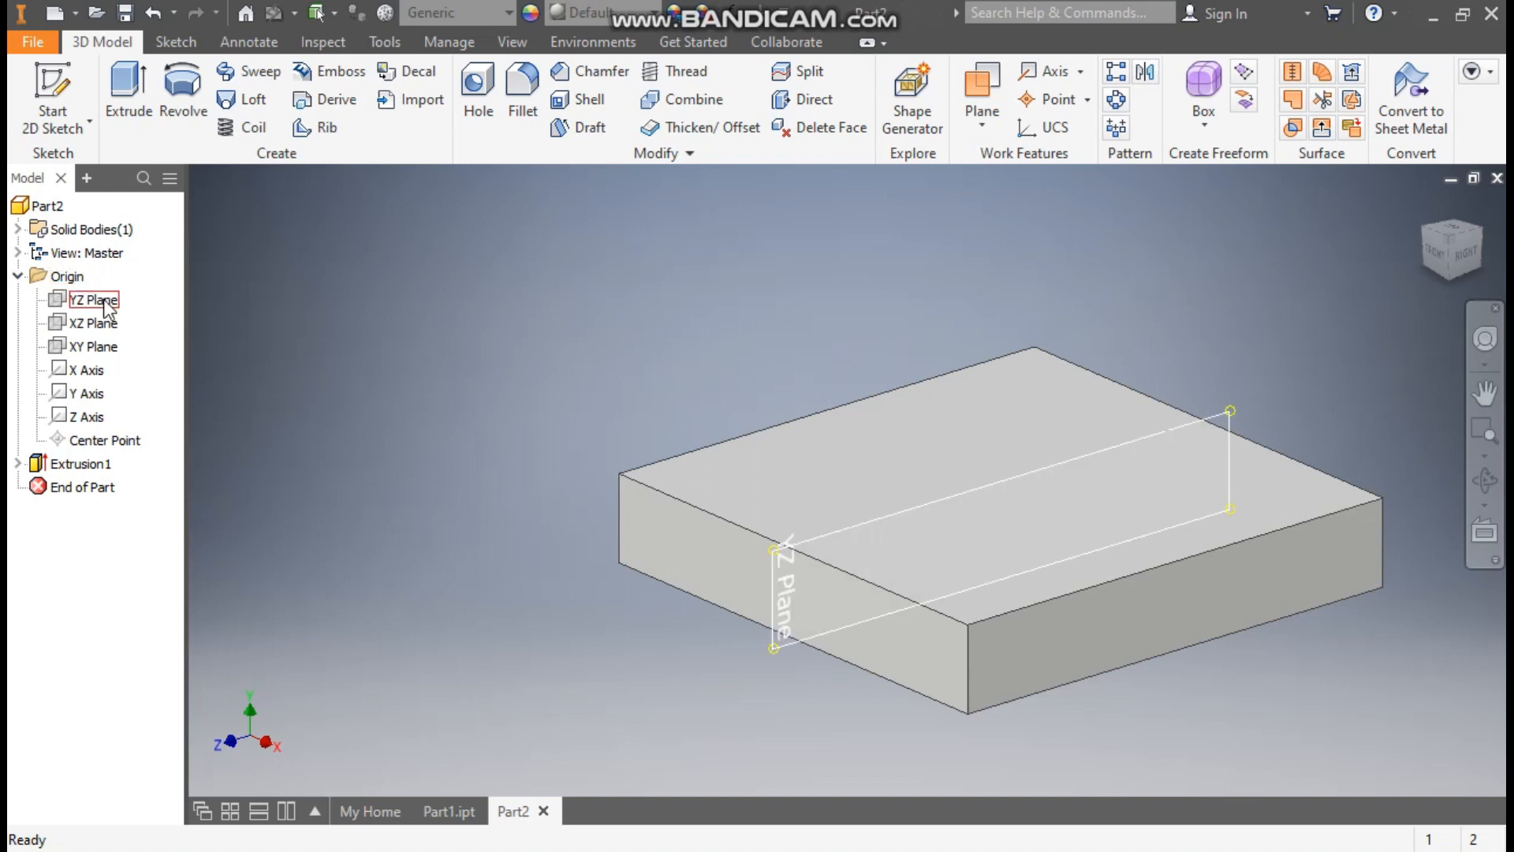
{"action": "left_click", "coordinate": [94, 347]}
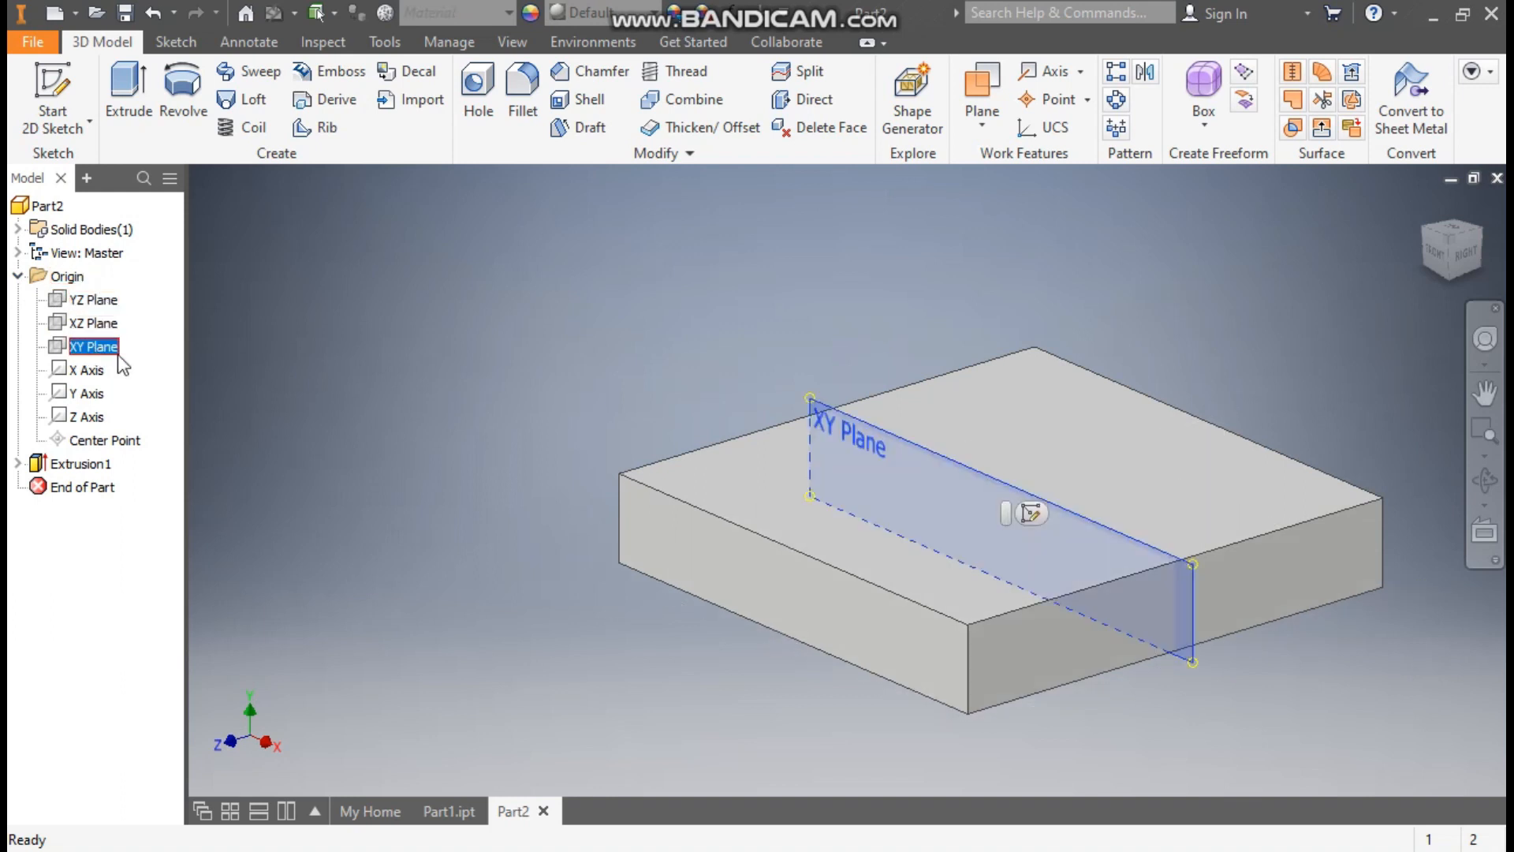
{"action": "key", "text": "s"}
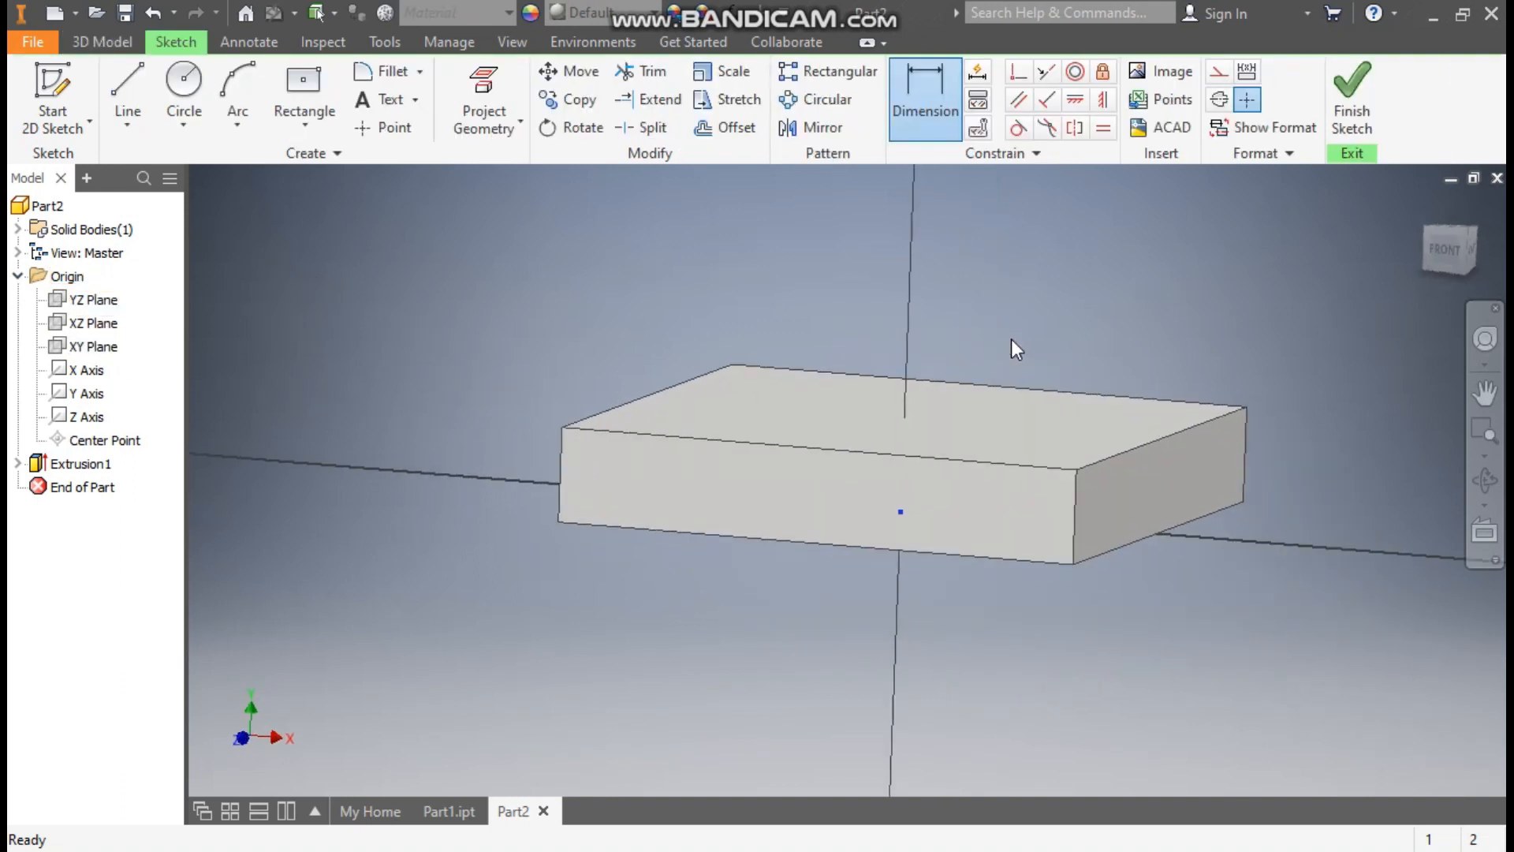
{"action": "scroll", "coordinate": [1011, 339], "scroll_direction": "up", "scroll_amount": 1}
{"action": "middle_click_drag", "start_coordinate": [994, 370], "coordinate": [900, 611]}
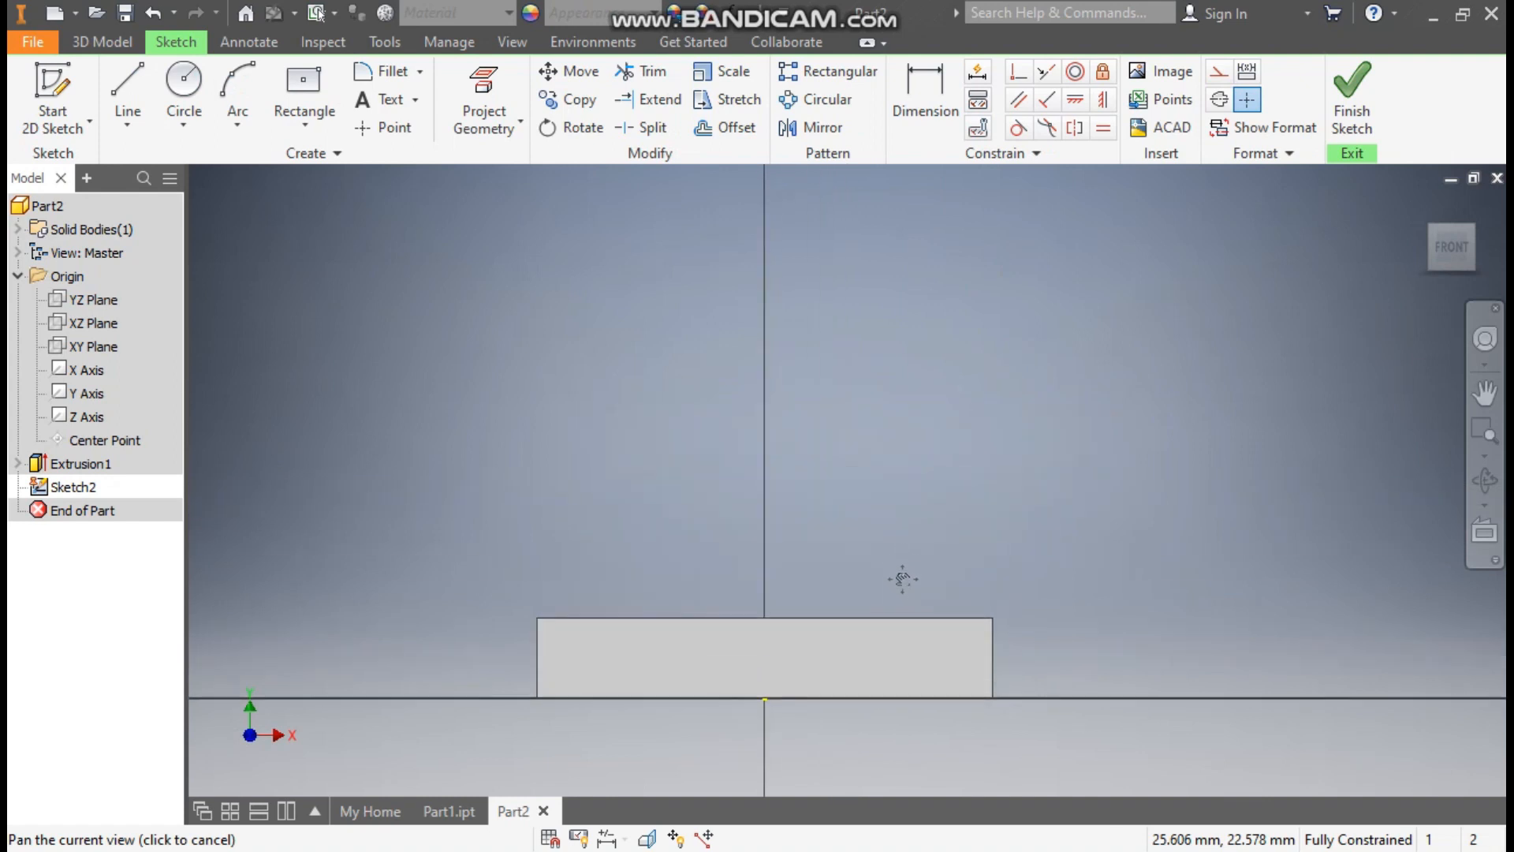
{"action": "left_click", "coordinate": [184, 79]}
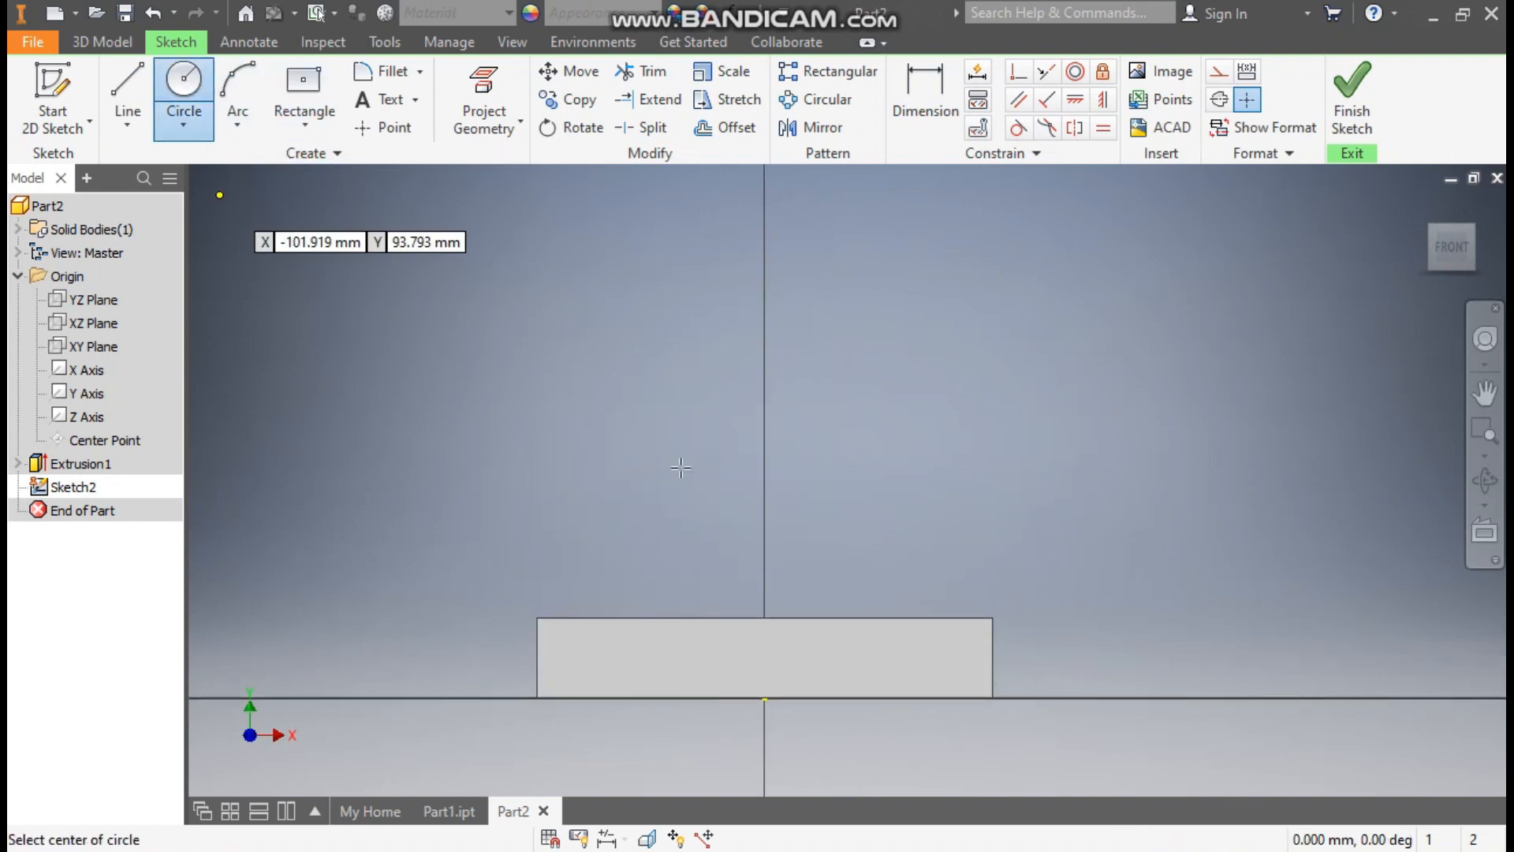
{"action": "left_click", "coordinate": [875, 292]}
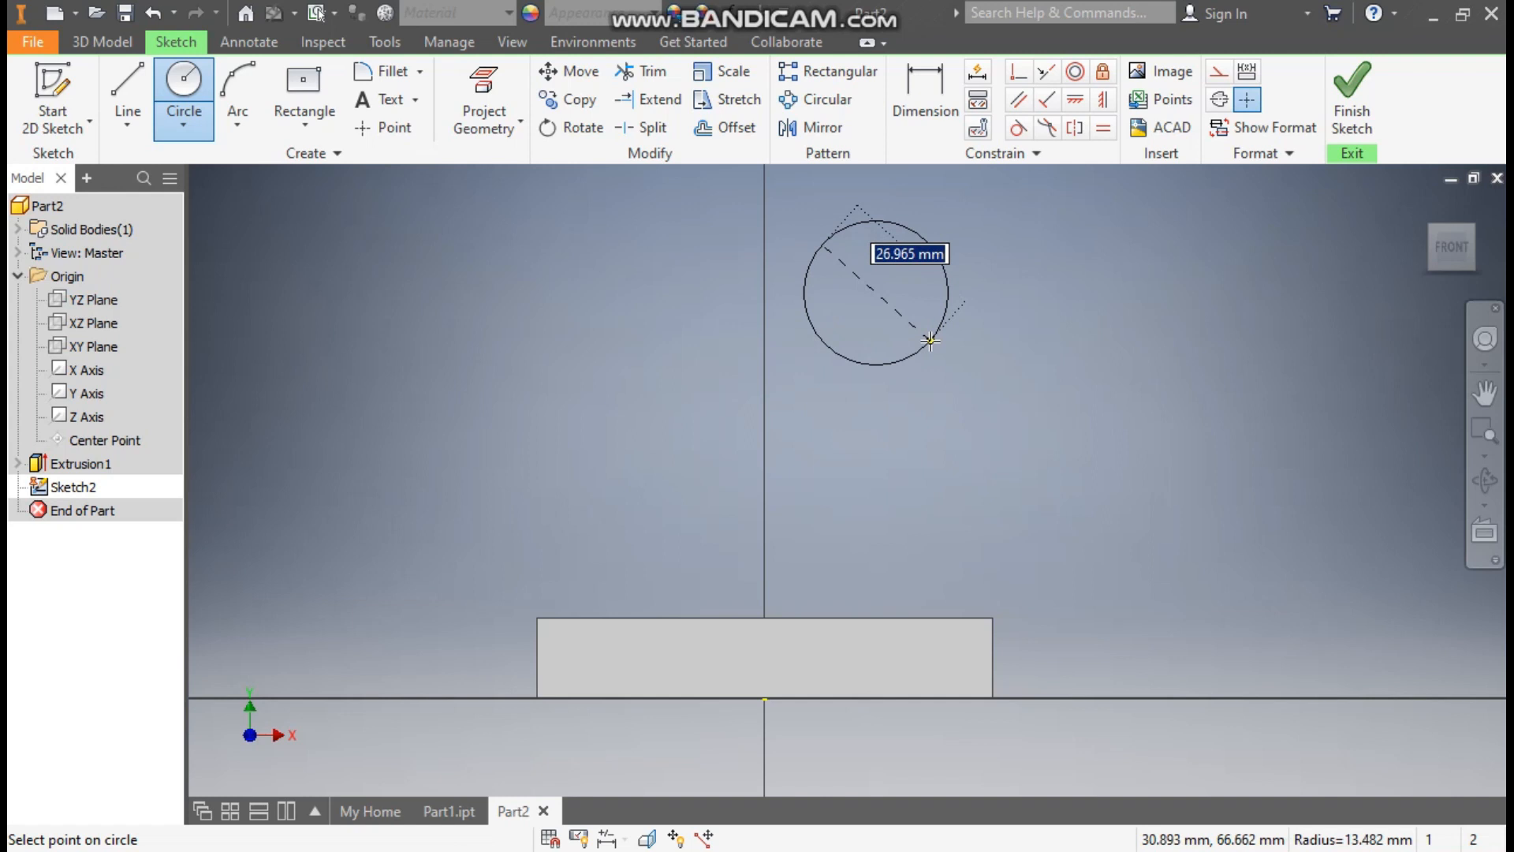
{"action": "type", "text": "40"}
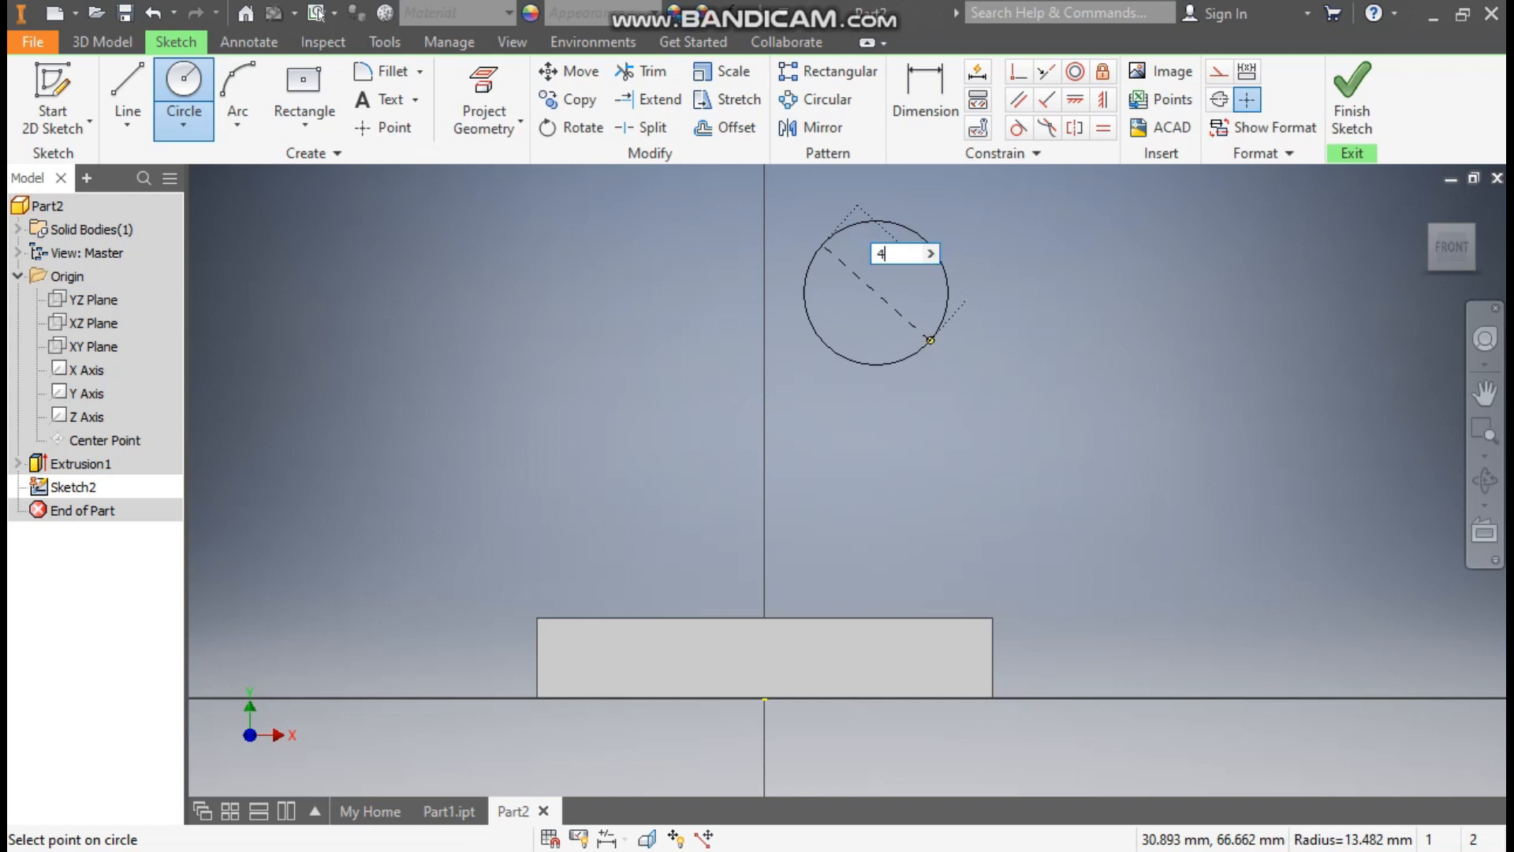
{"action": "key", "text": "Return"}
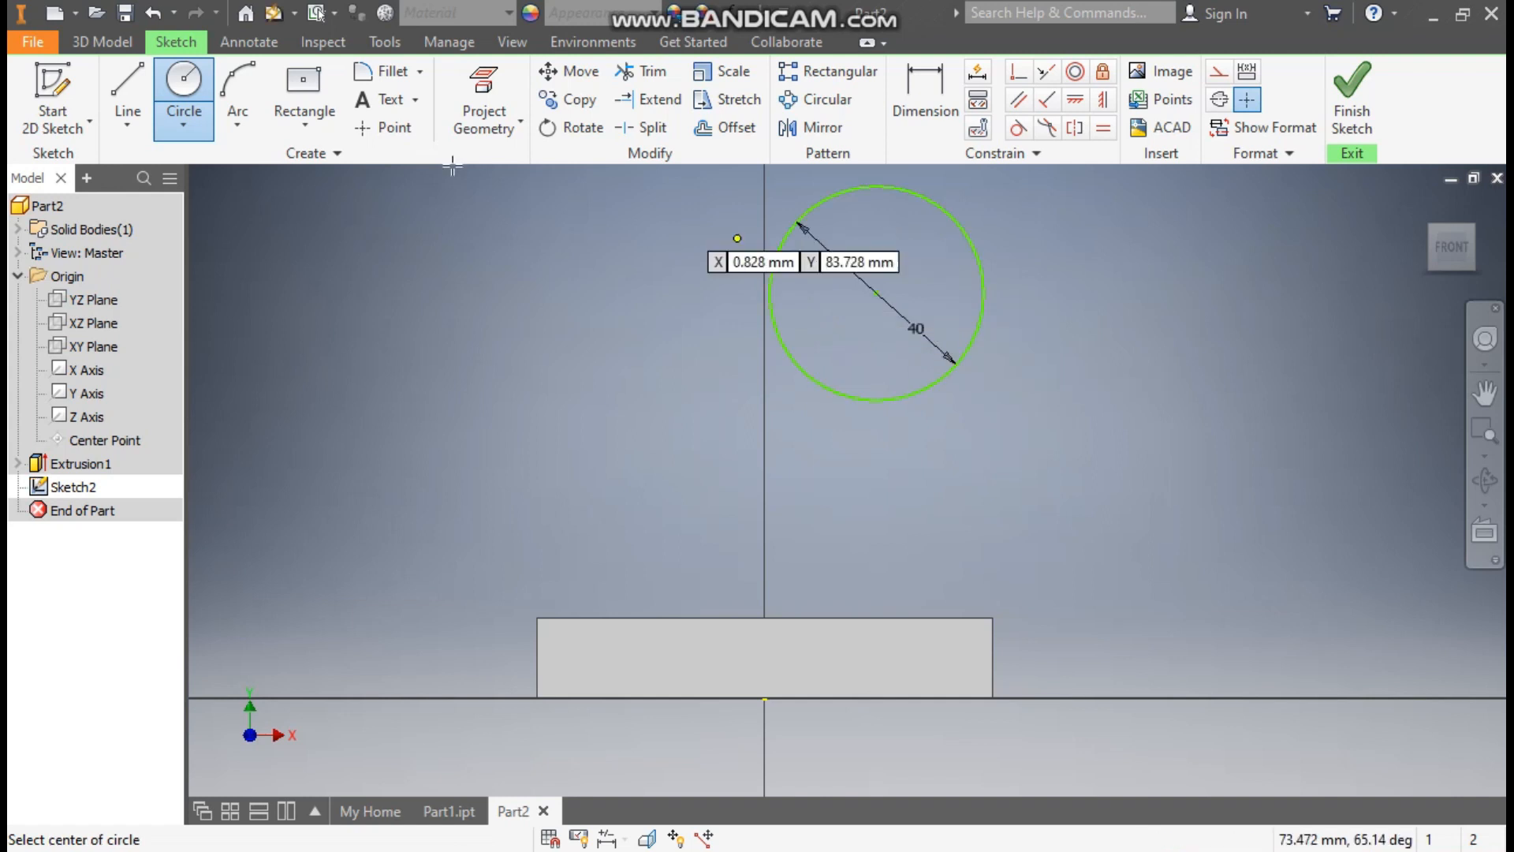
Draw a vertical line about 81 mm long up from the plate's upper right corner and make it a construction line.
{"action": "left_click", "coordinate": [127, 85]}
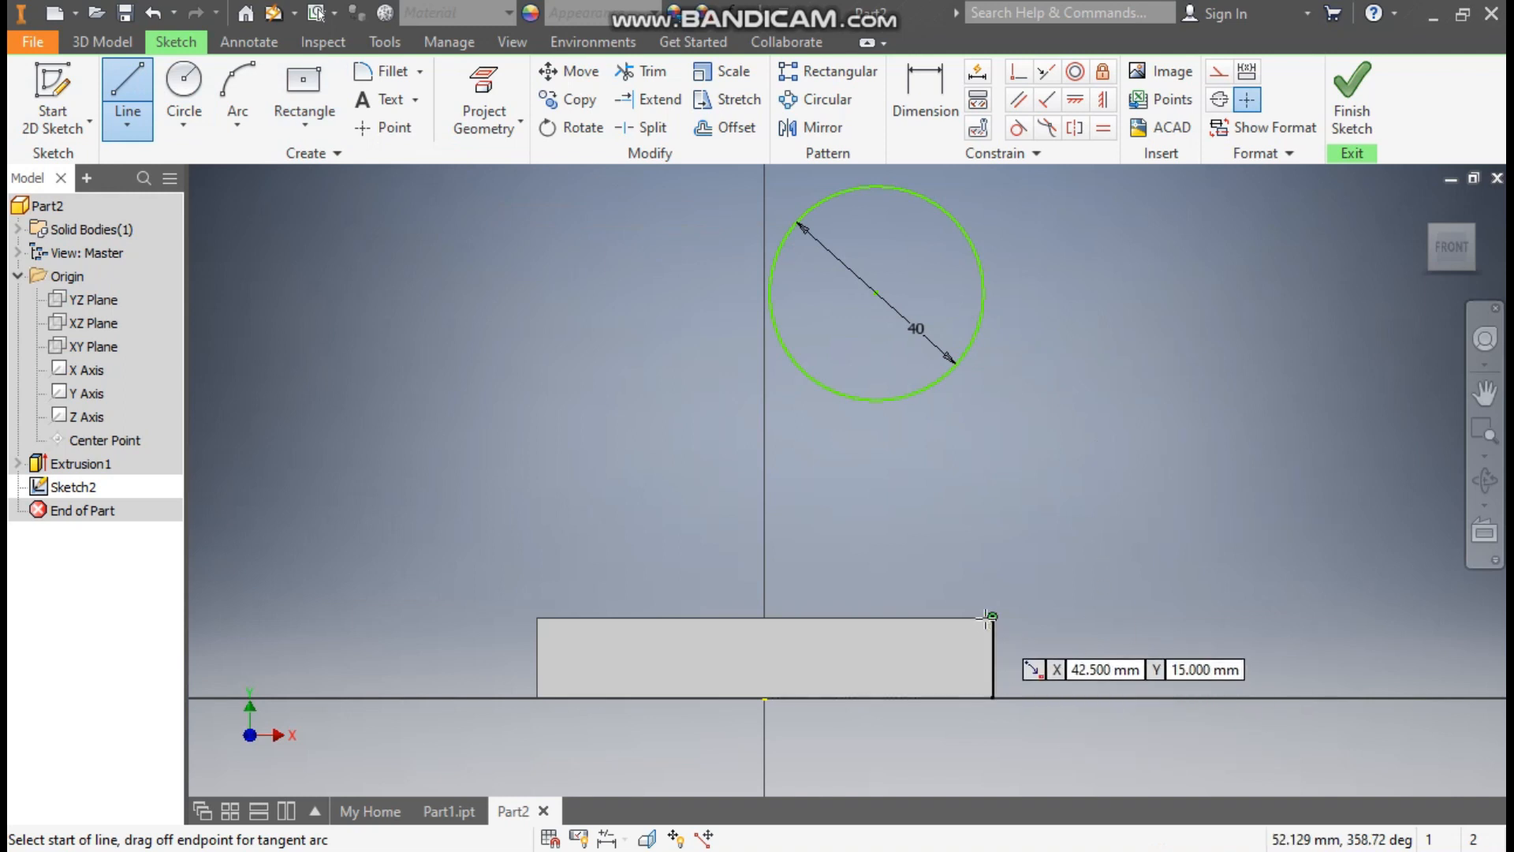
{"action": "left_click", "coordinate": [992, 618]}
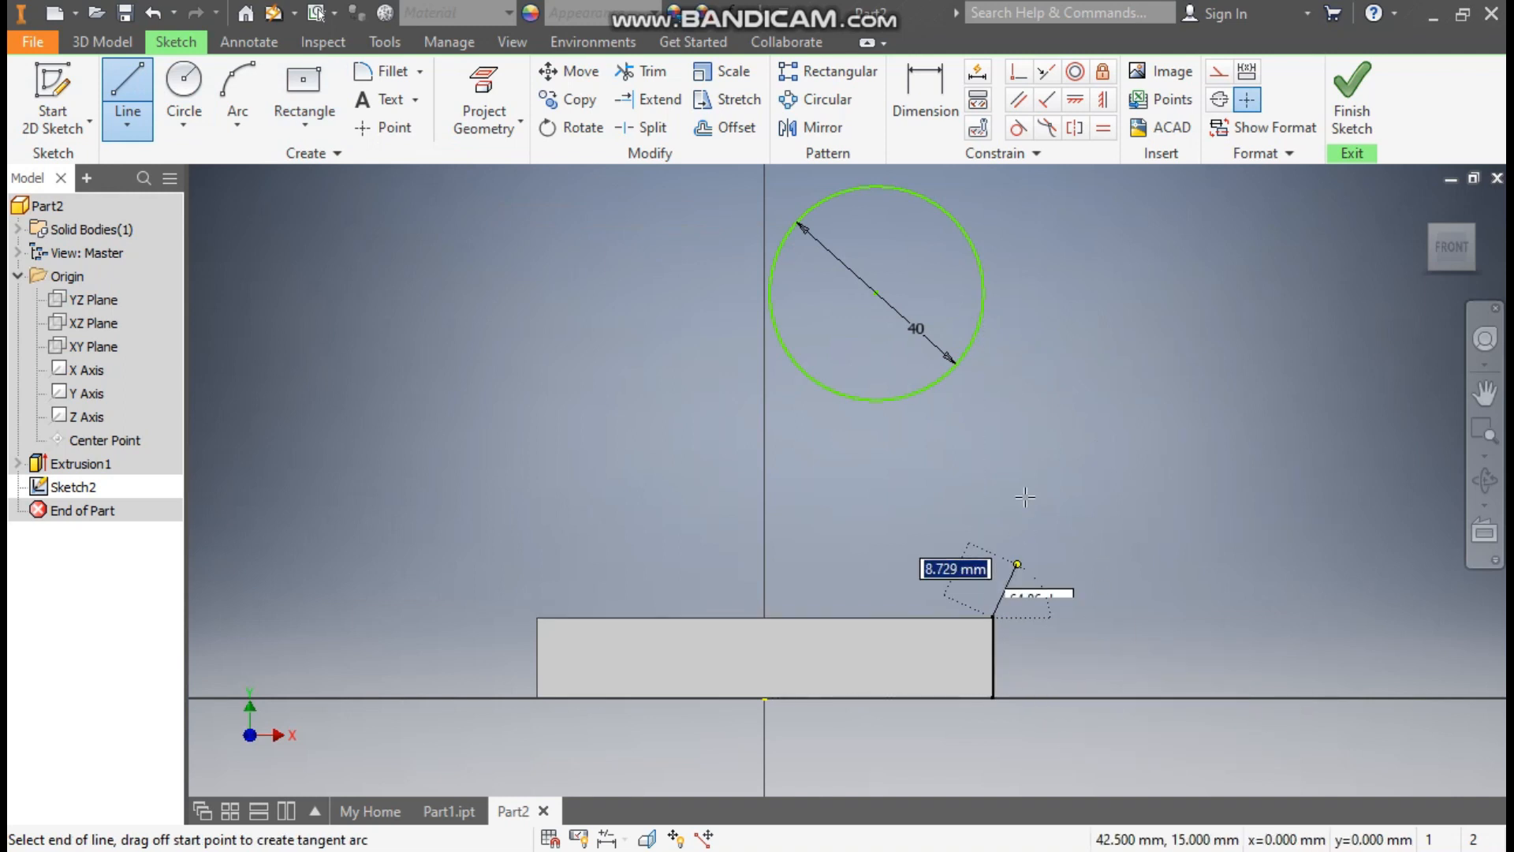
{"action": "left_click", "coordinate": [989, 185]}
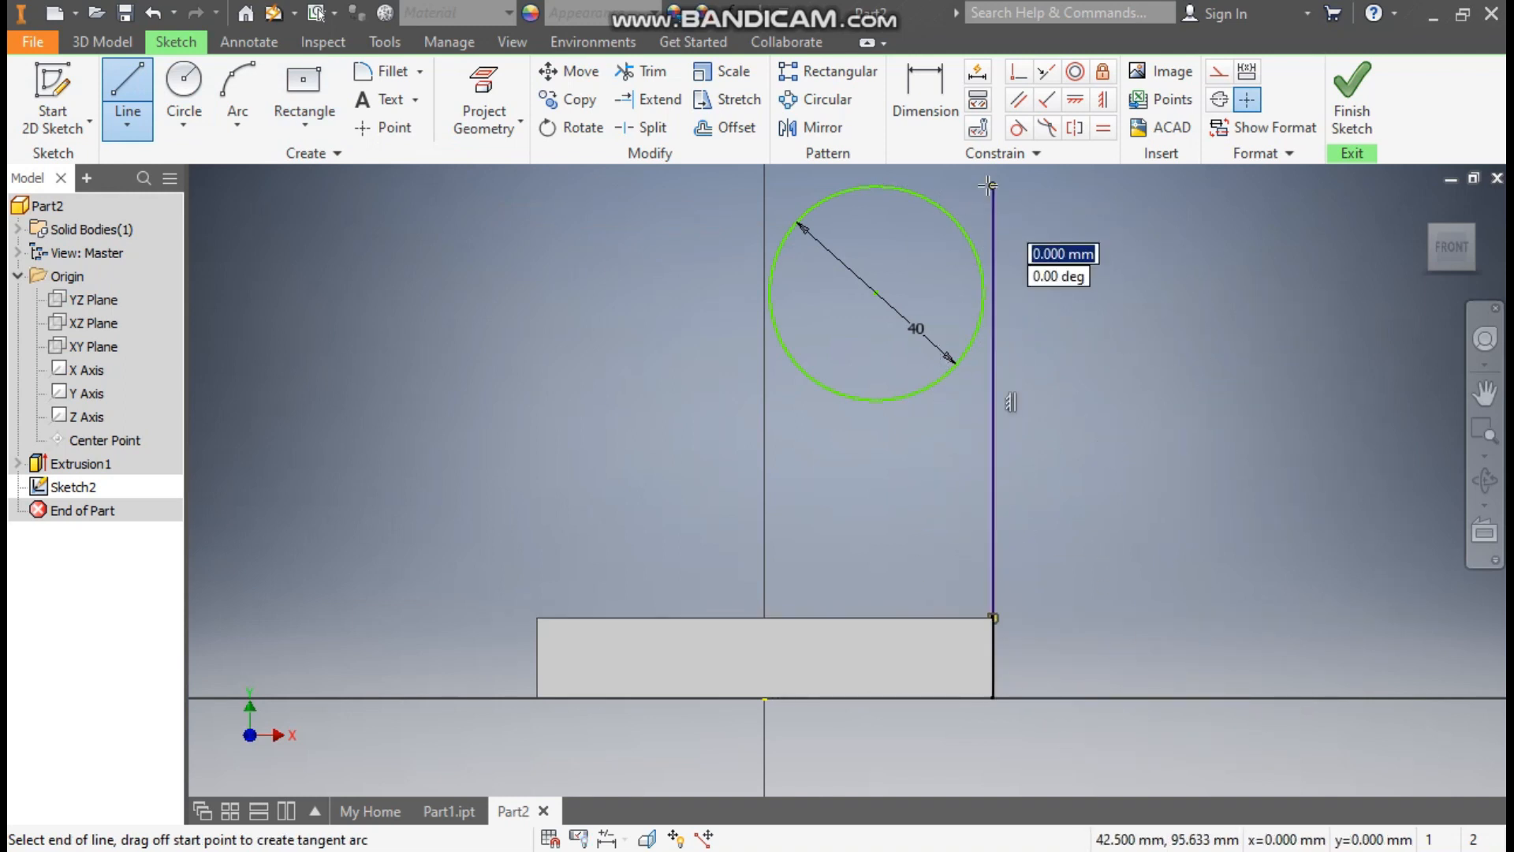
{"action": "key", "text": "Escape"}
{"action": "left_click", "coordinate": [995, 210]}
{"action": "left_click", "coordinate": [1219, 72]}
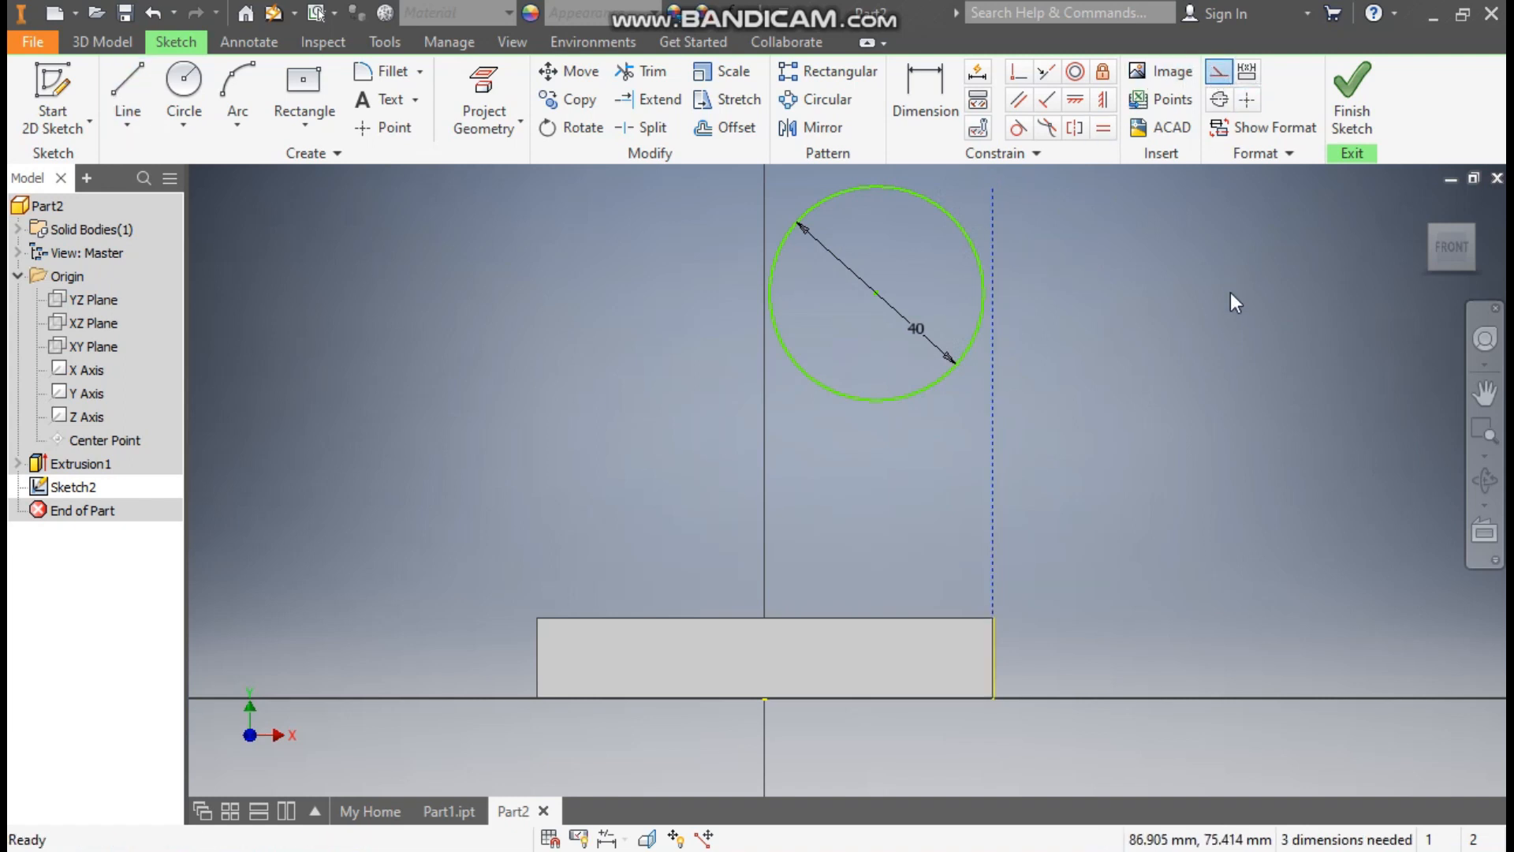
Apply a tangent constraint between the circle and the vertical construction line.
{"action": "left_click", "coordinate": [1018, 128]}
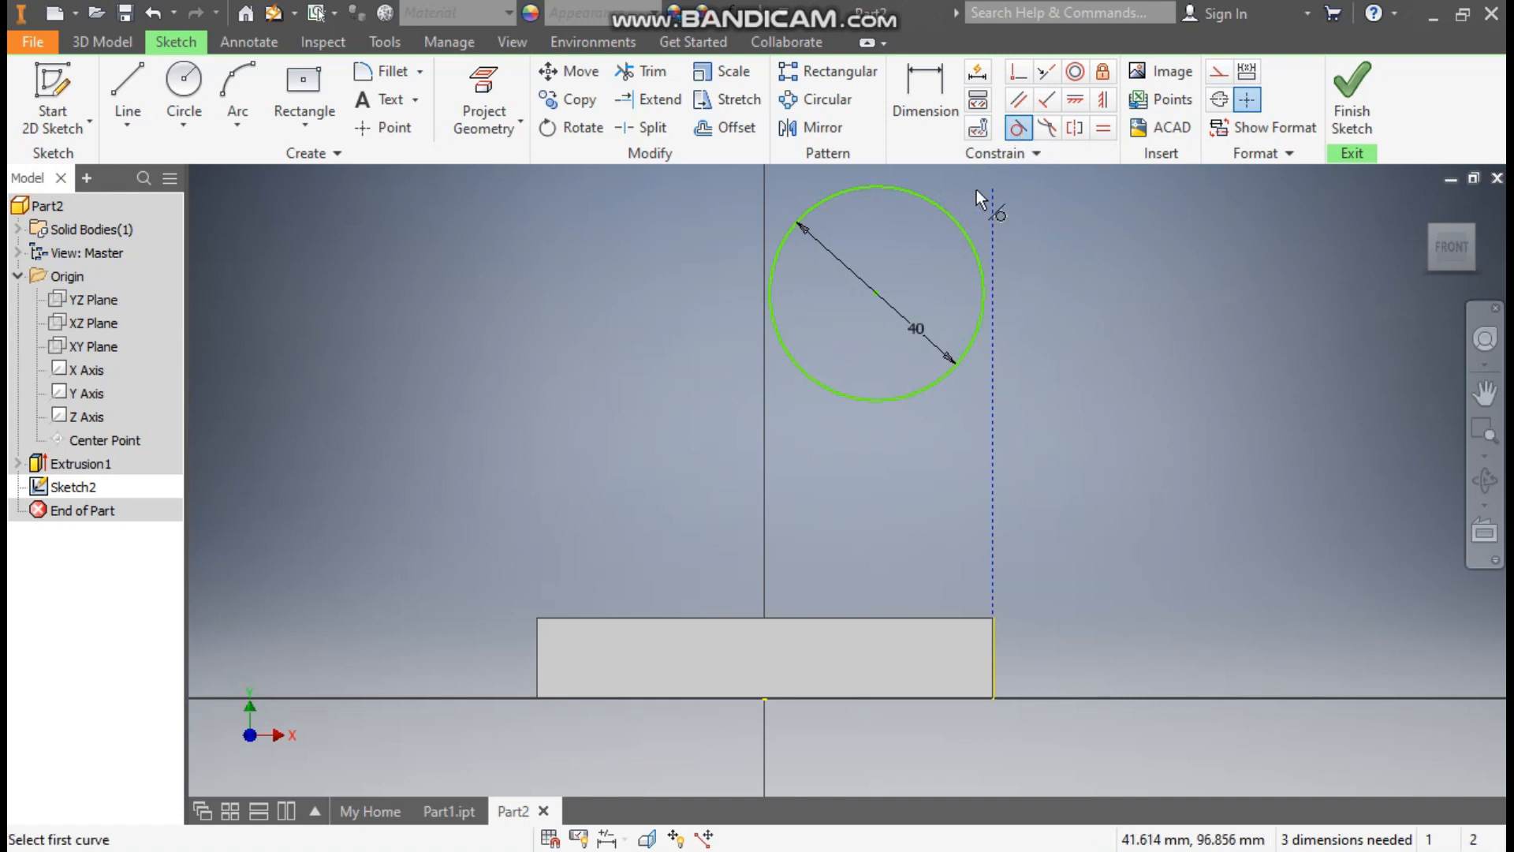
{"action": "left_click", "coordinate": [957, 228]}
{"action": "left_click", "coordinate": [993, 213]}
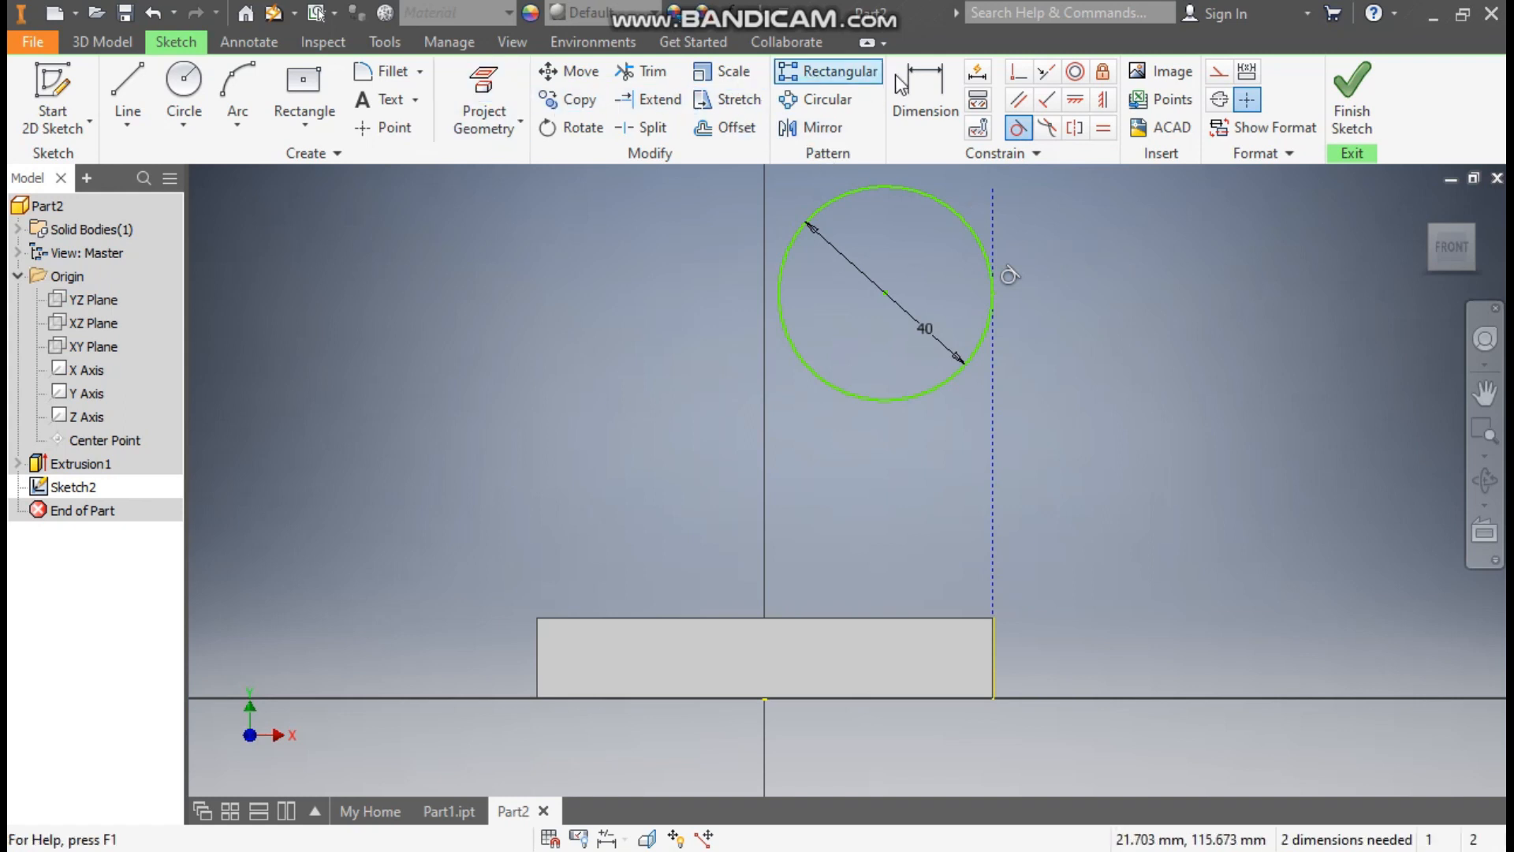
Dimension the height from the plate's bottom edge to the circle's centre as 105 mm.
{"action": "left_click", "coordinate": [925, 99]}
{"action": "left_click", "coordinate": [883, 292]}
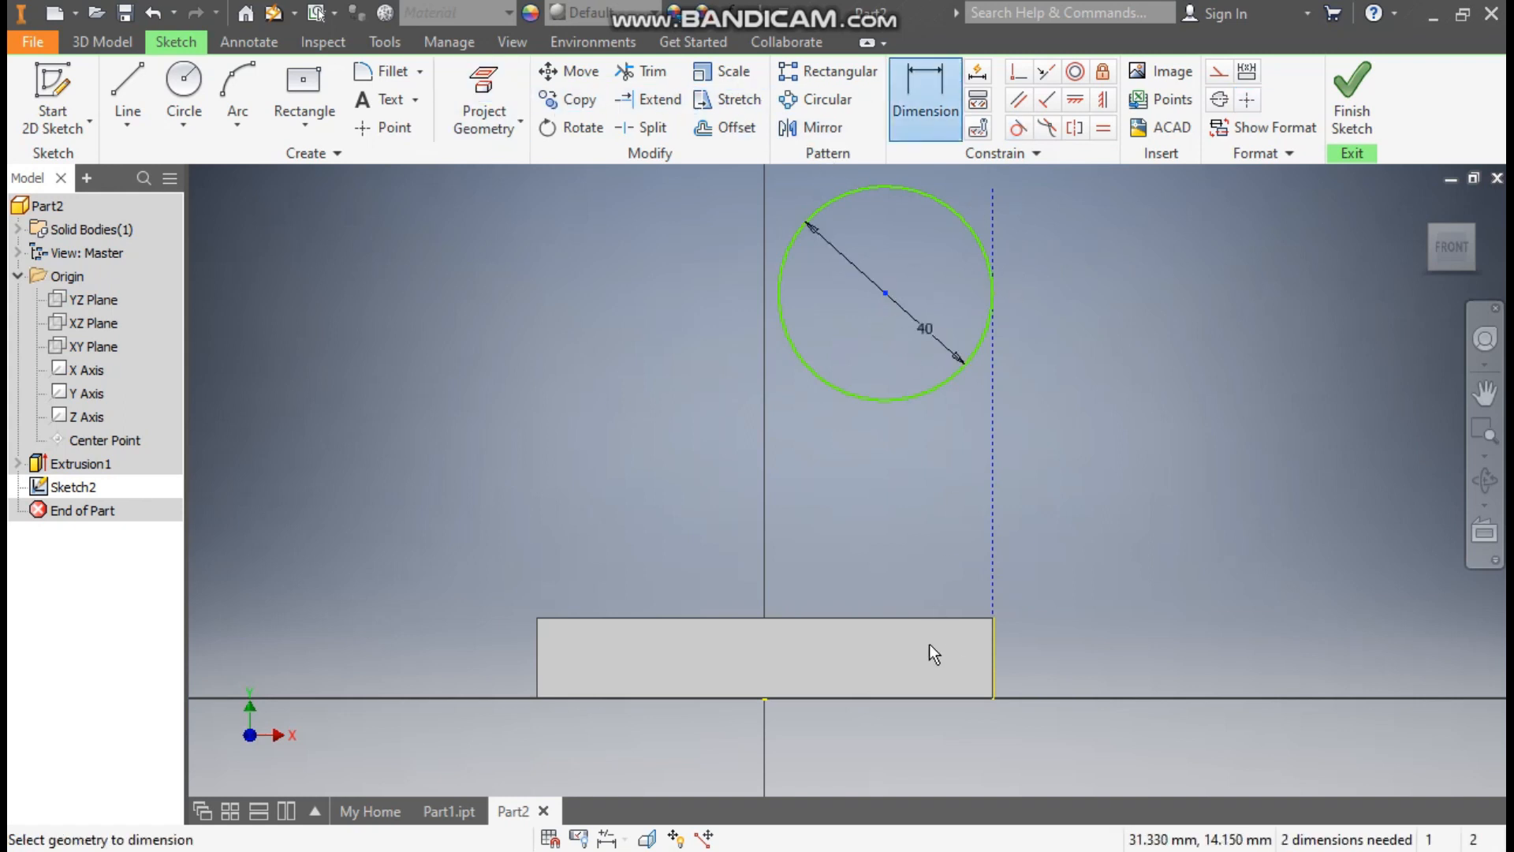
{"action": "left_click", "coordinate": [920, 698]}
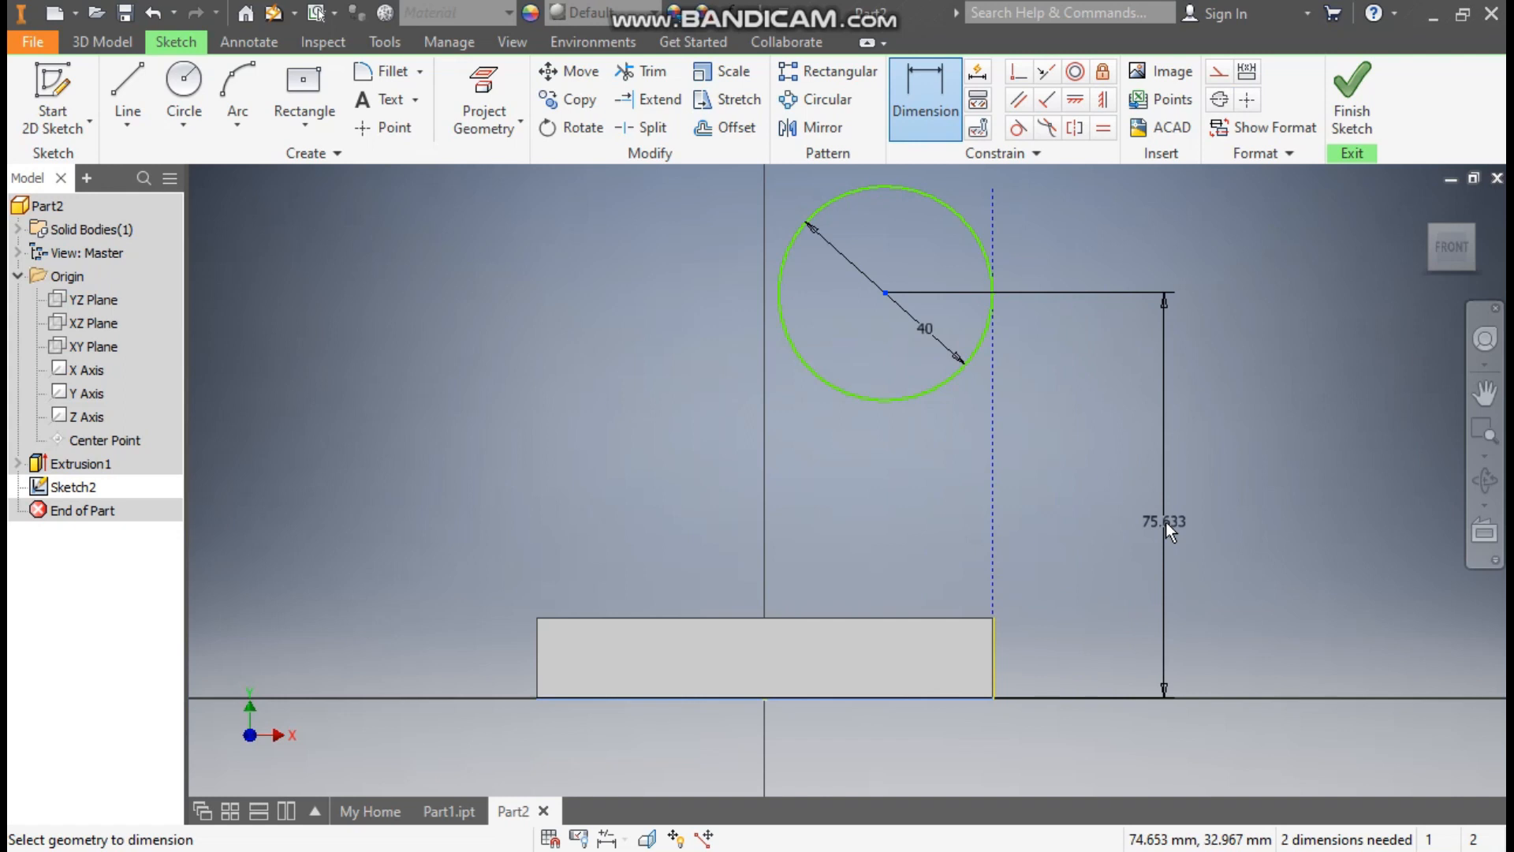
{"action": "left_click", "coordinate": [1165, 522]}
{"action": "type", "text": "105"}
{"action": "key", "text": "Return"}
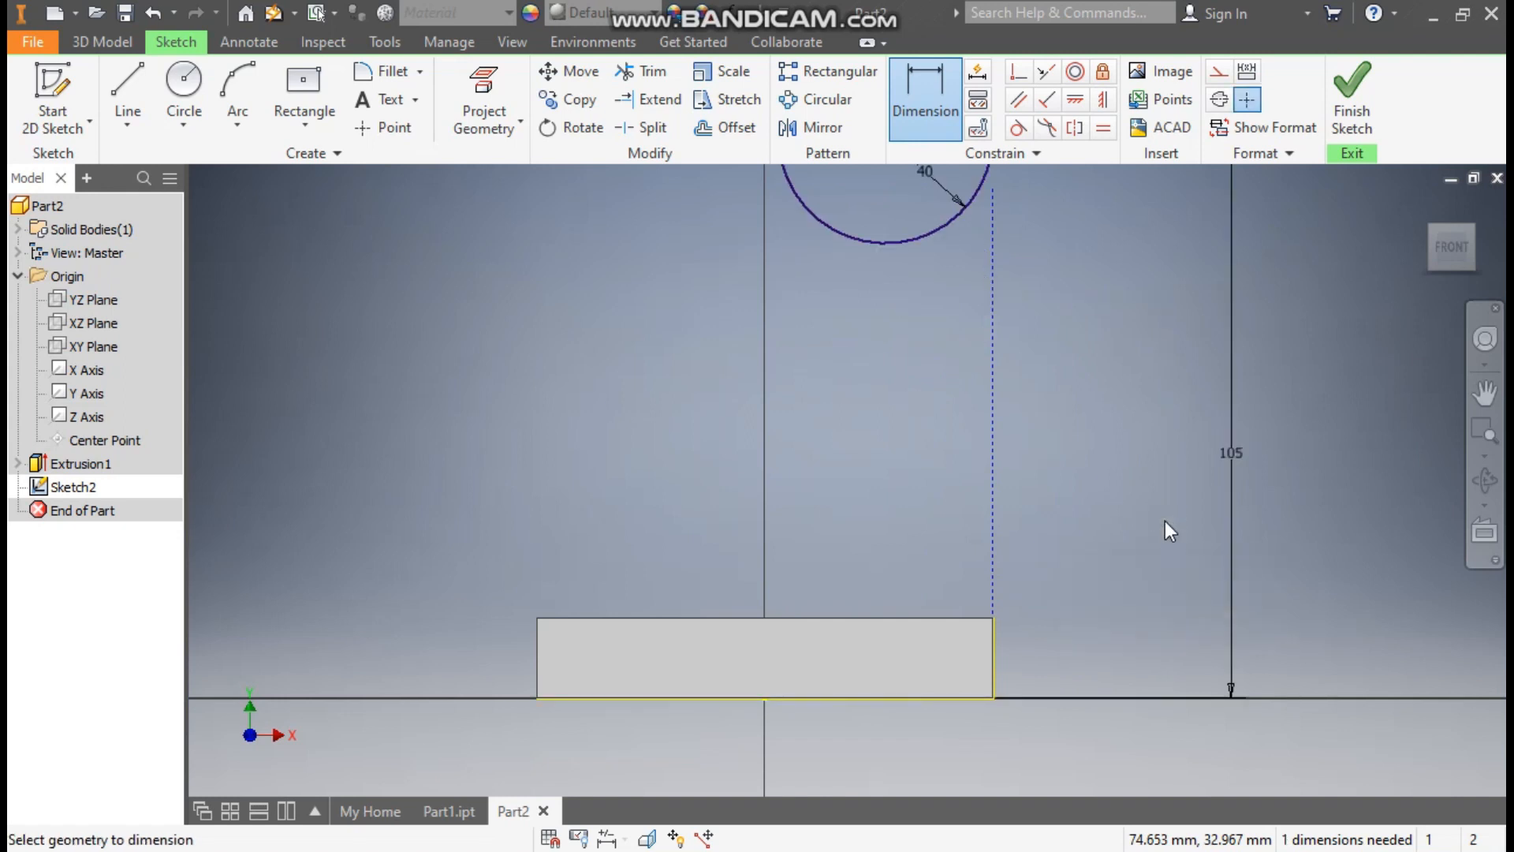
{"action": "scroll", "coordinate": [1034, 229], "scroll_direction": "up", "scroll_amount": 1}
{"action": "mouse_move", "coordinate": [1034, 230]}
{"action": "middle_mouse_down"}
{"action": "mouse_move", "coordinate": [1074, 402]}
{"action": "mouse_move", "coordinate": [1048, 362]}
{"action": "middle_mouse_up"}
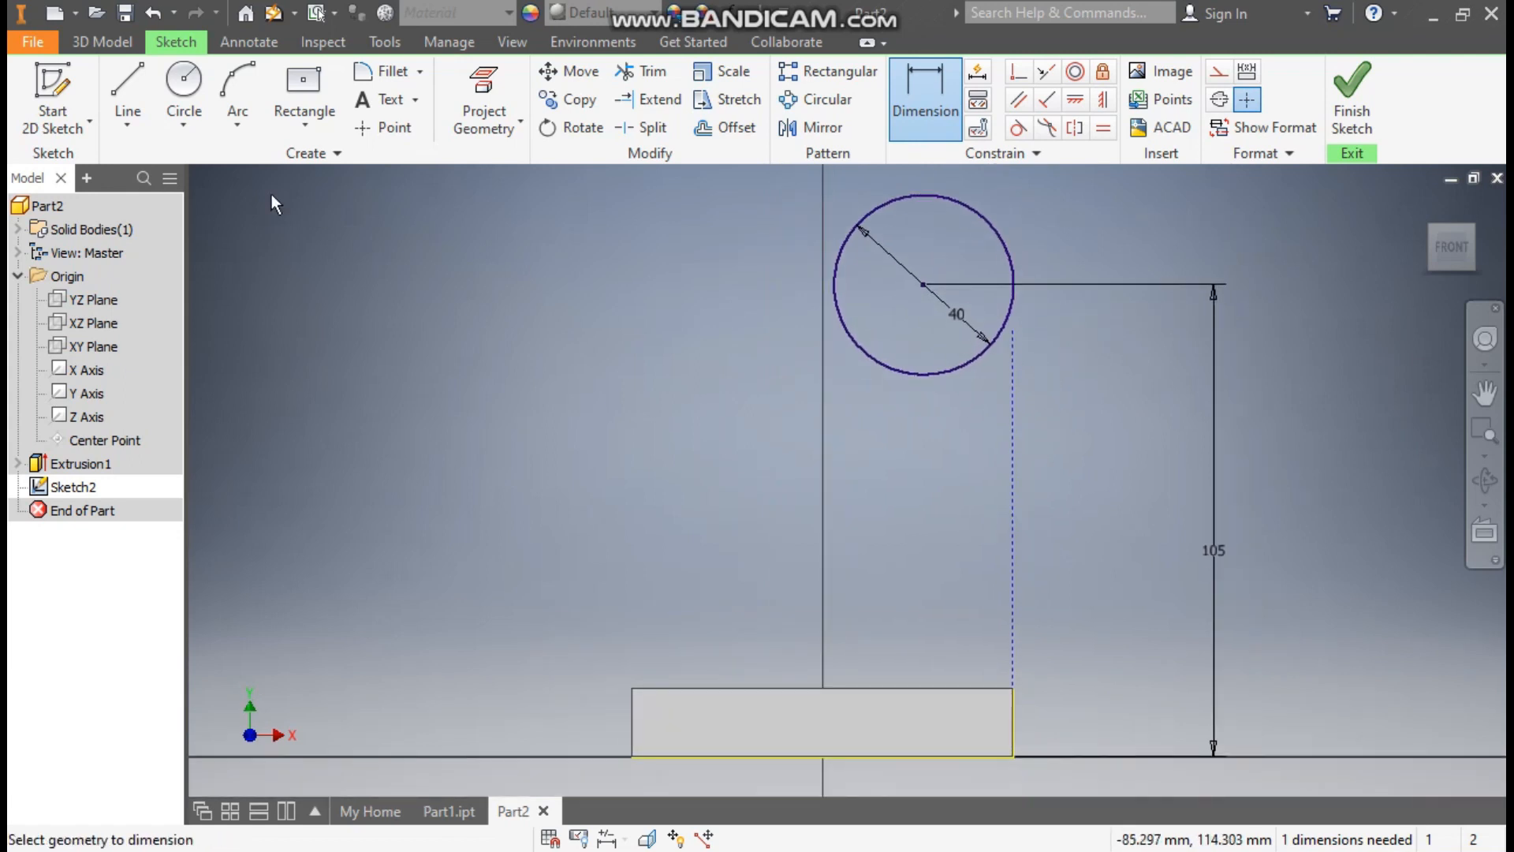
Extrude the circle 40 mm symmetrically about the sketch plane as a joined cylinder.
{"action": "left_click", "coordinate": [117, 43]}
{"action": "left_click", "coordinate": [127, 90]}
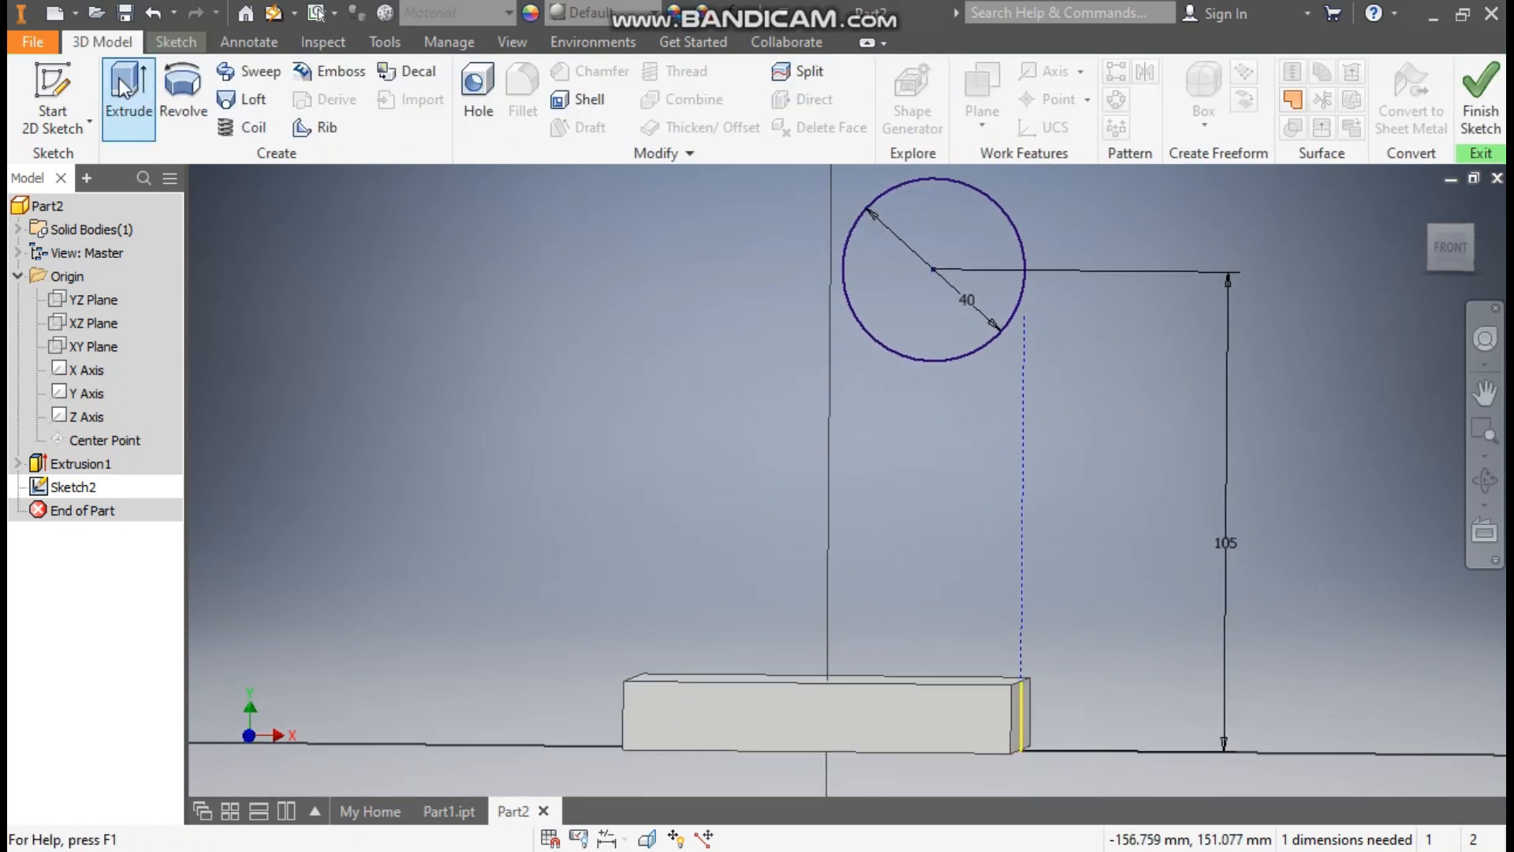
{"action": "middle_click_drag", "start_coordinate": [740, 508], "coordinate": [781, 601]}
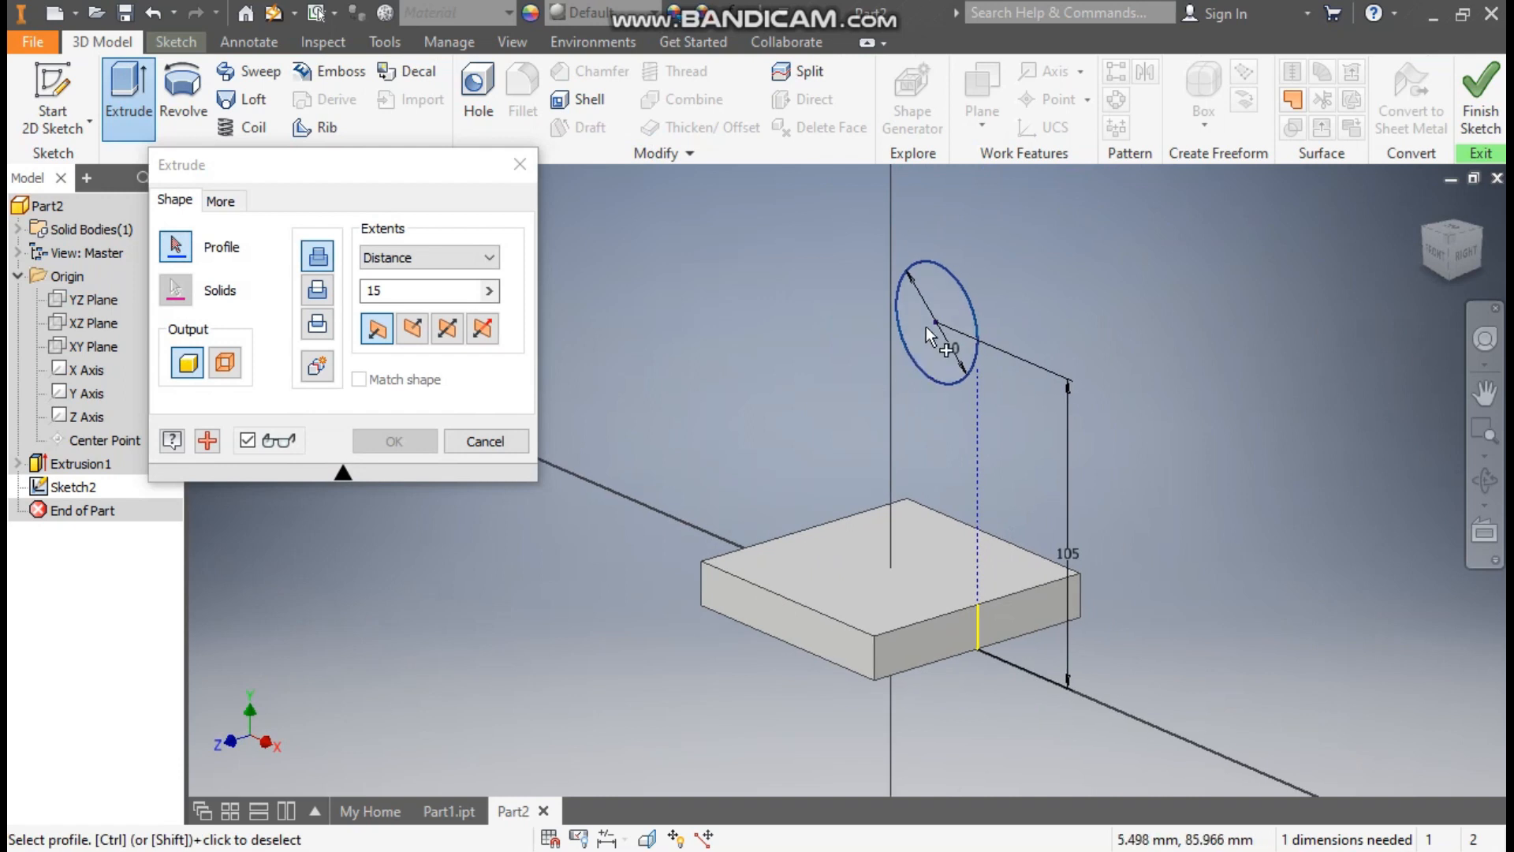
{"action": "left_click", "coordinate": [955, 297]}
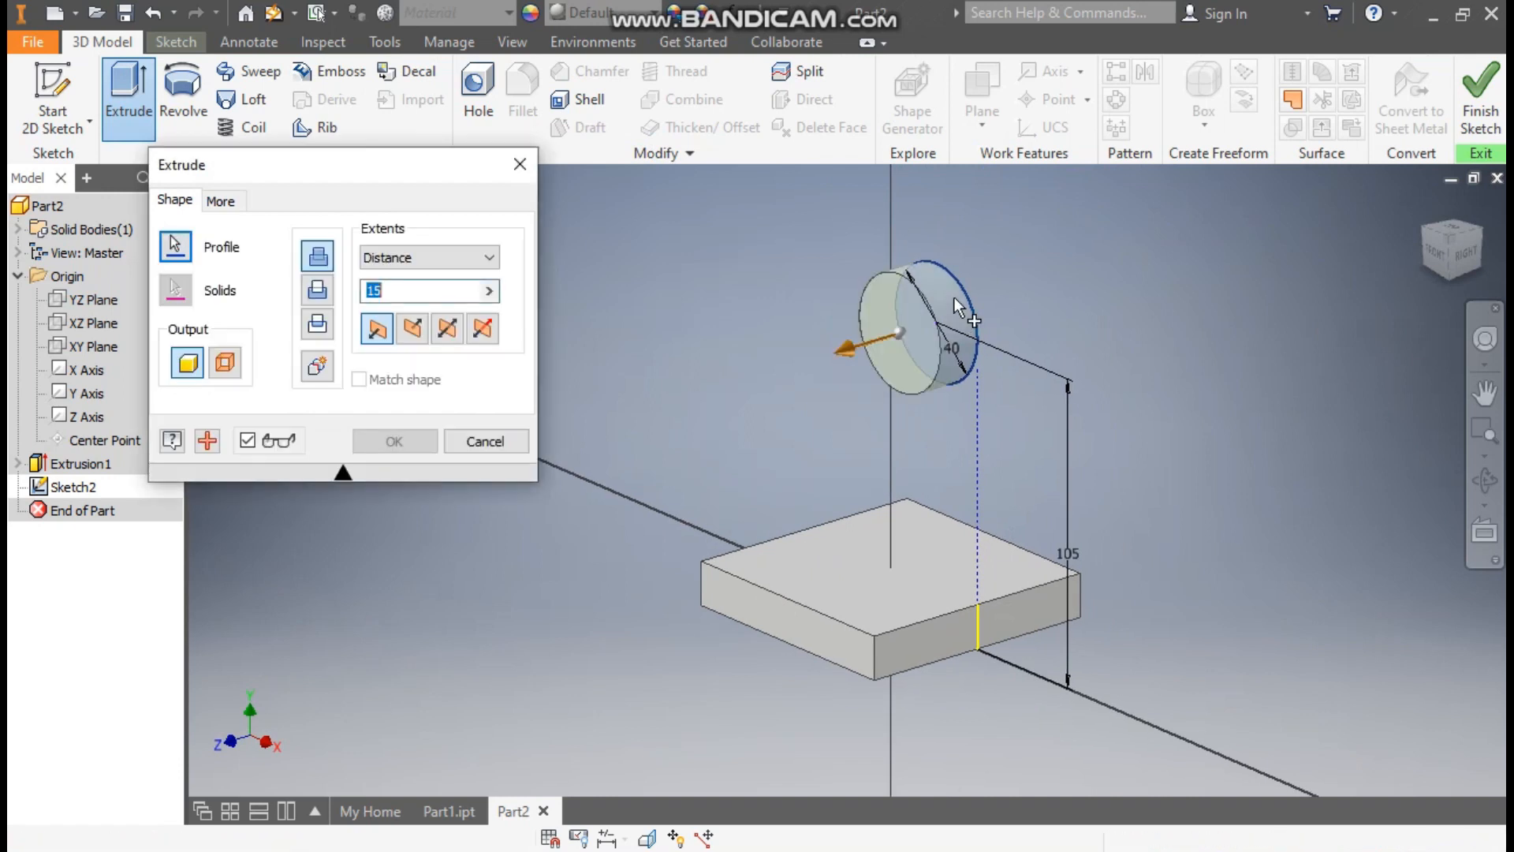
{"action": "left_click", "coordinate": [453, 326]}
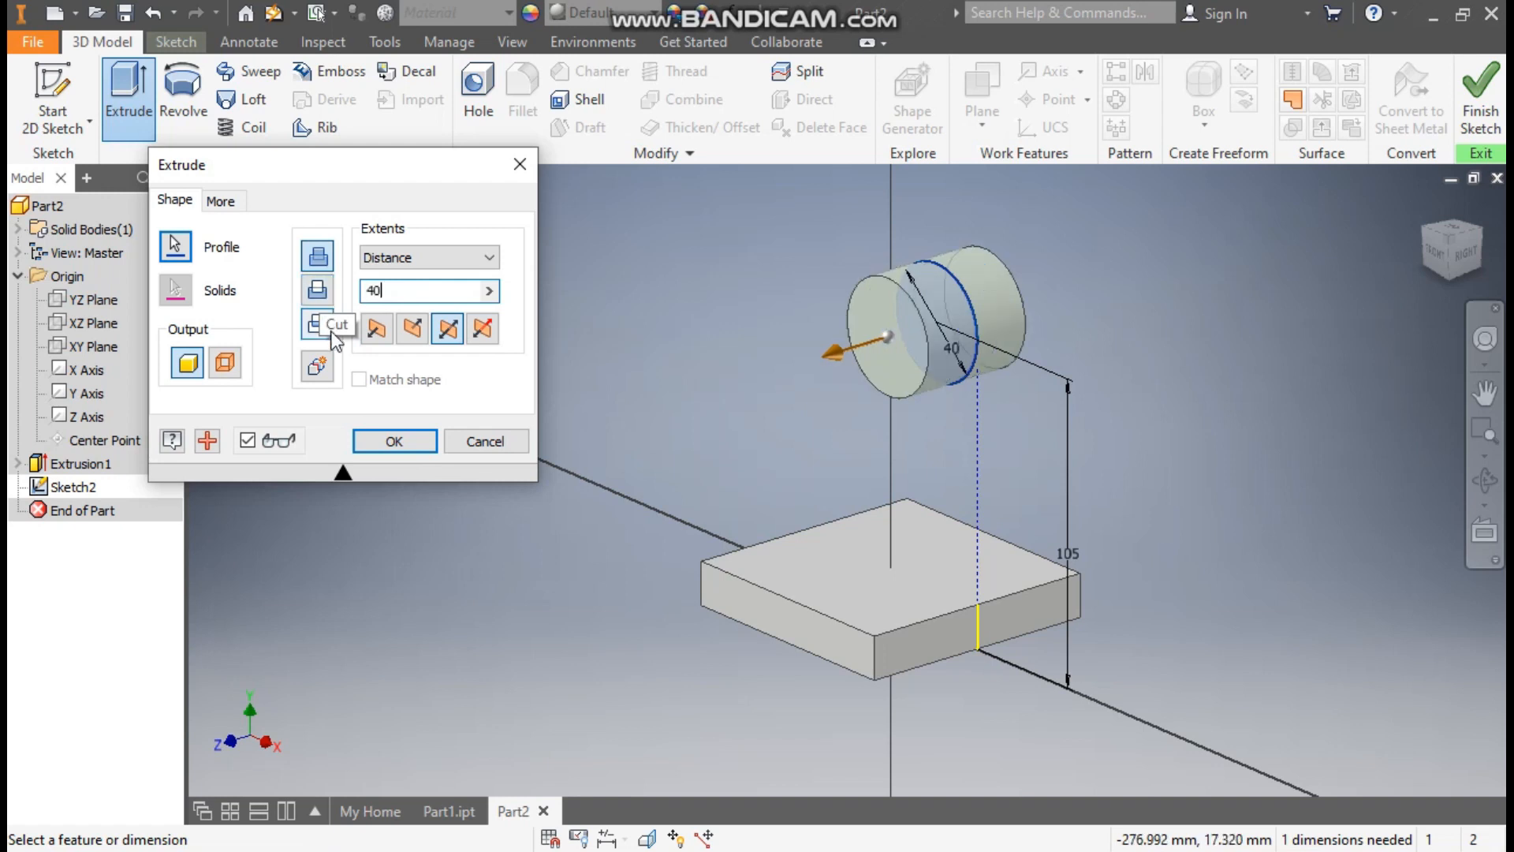
{"action": "left_click", "coordinate": [388, 447]}
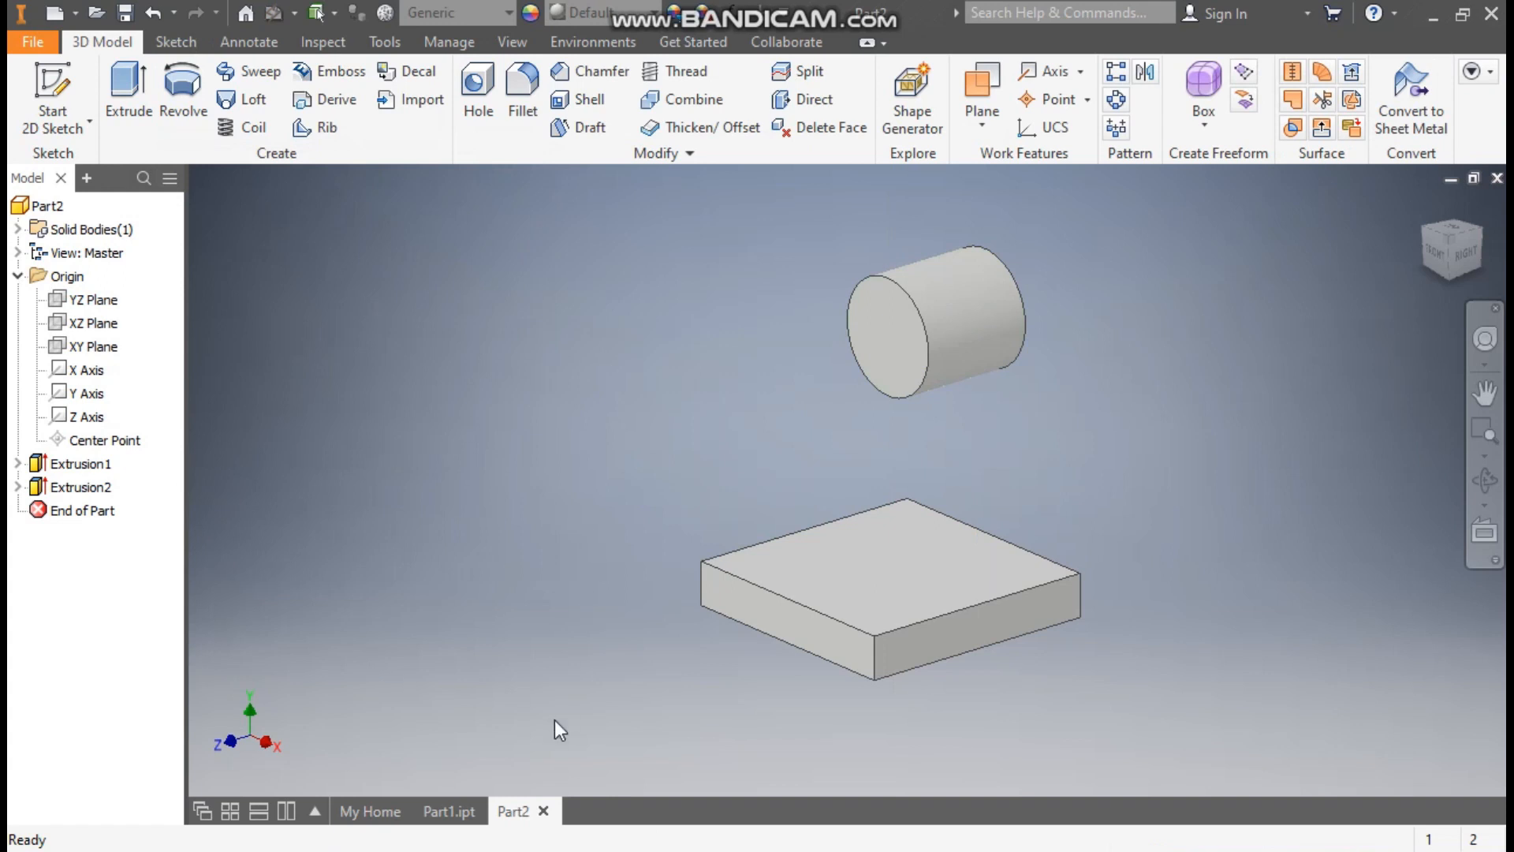
Examine the upright web's profile from the front in the reference model Part1.ipt, then return to Part2.
{"action": "left_click", "coordinate": [449, 810]}
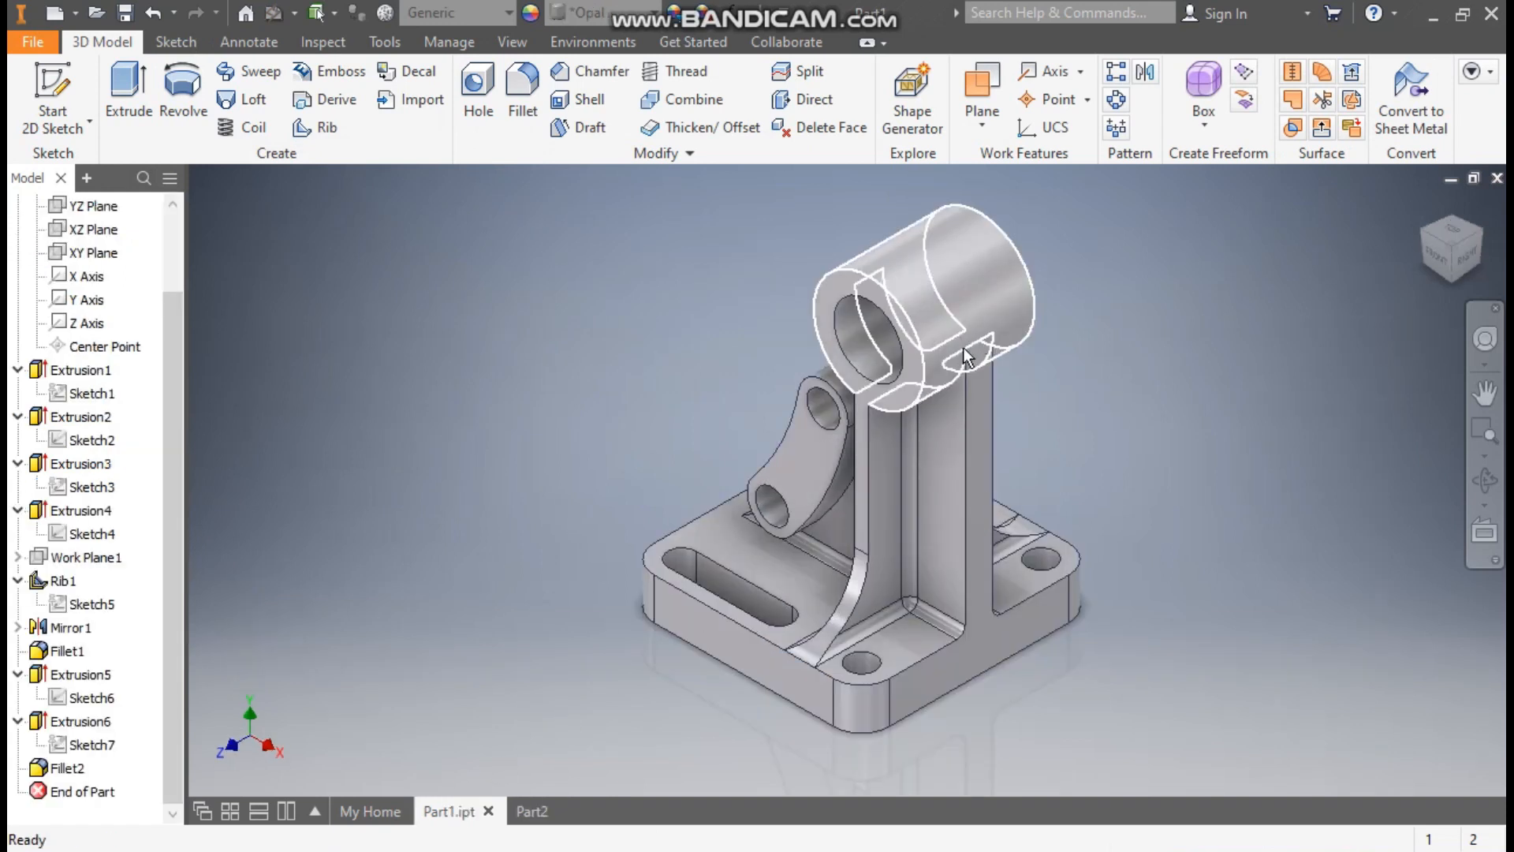
{"action": "left_click", "coordinate": [1438, 259]}
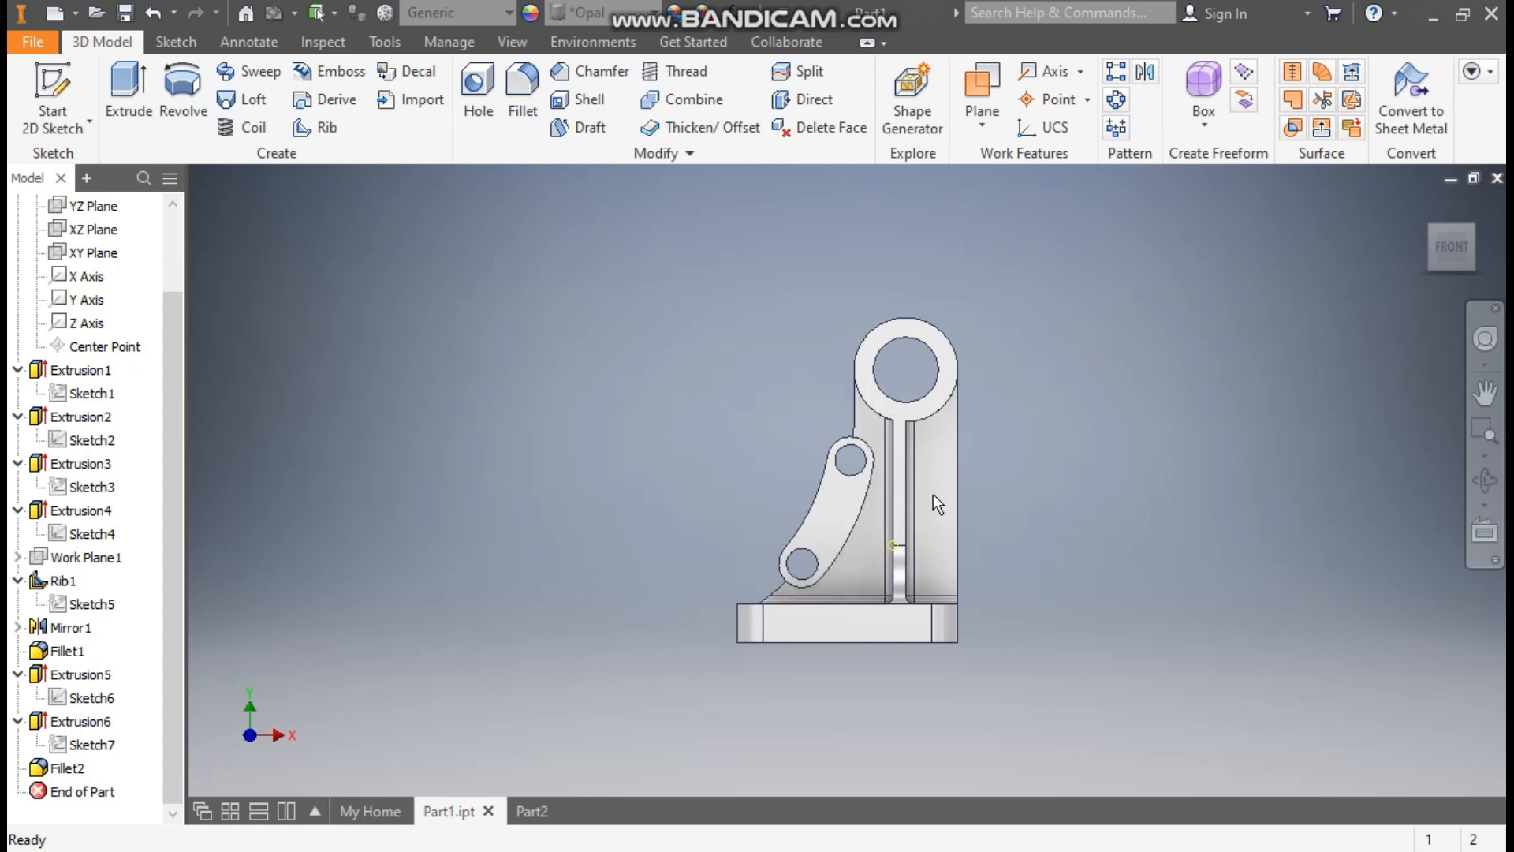
{"action": "left_click", "coordinate": [530, 811]}
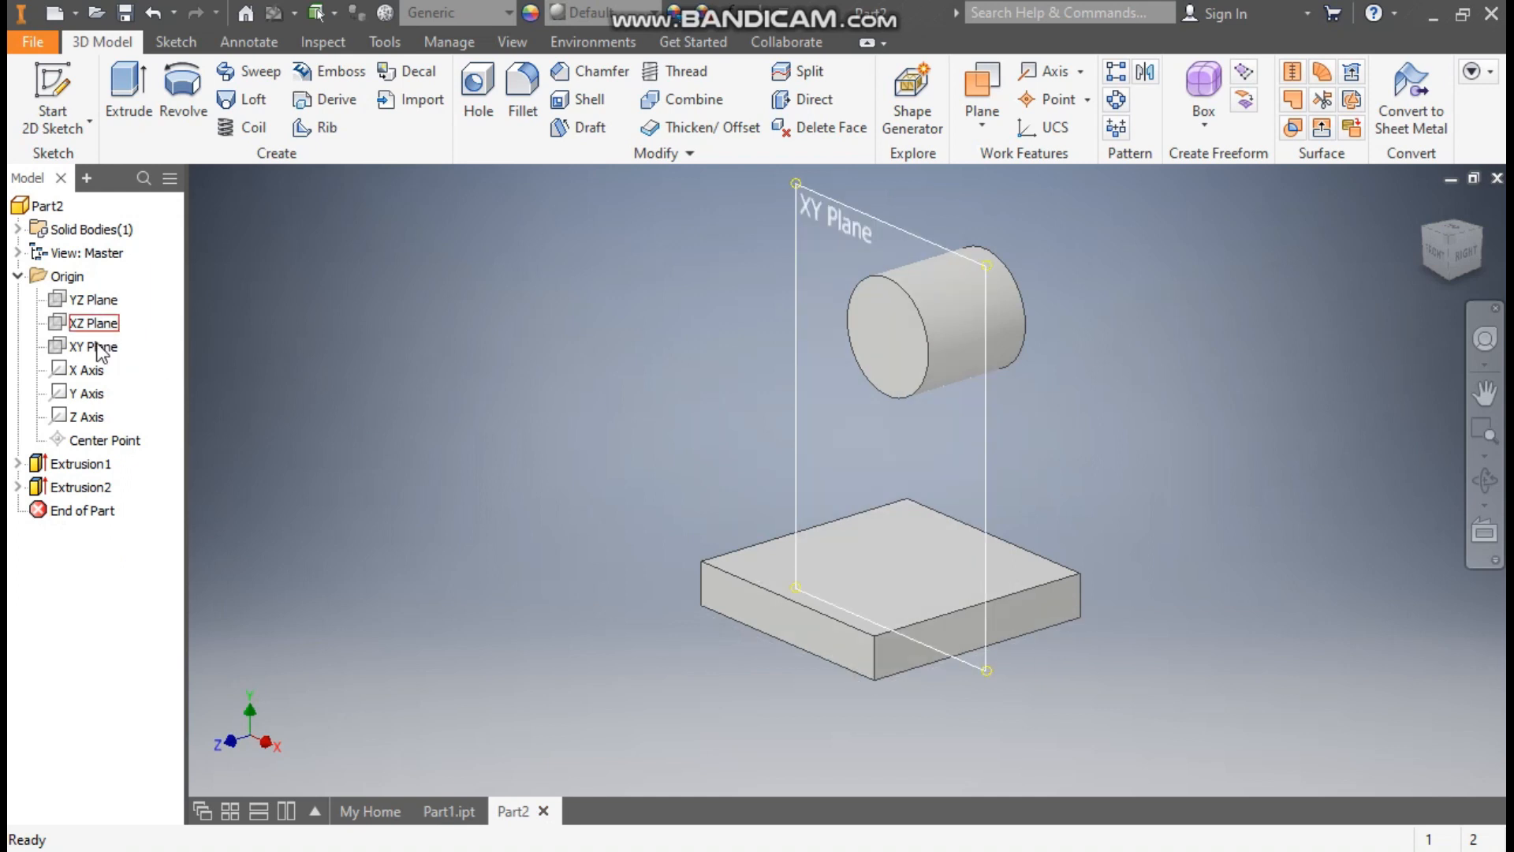
Start a sketch on the XY plane and draw a vertical line about 34 mm long down from the cylinder's left tangent point.
{"action": "left_click", "coordinate": [93, 347]}
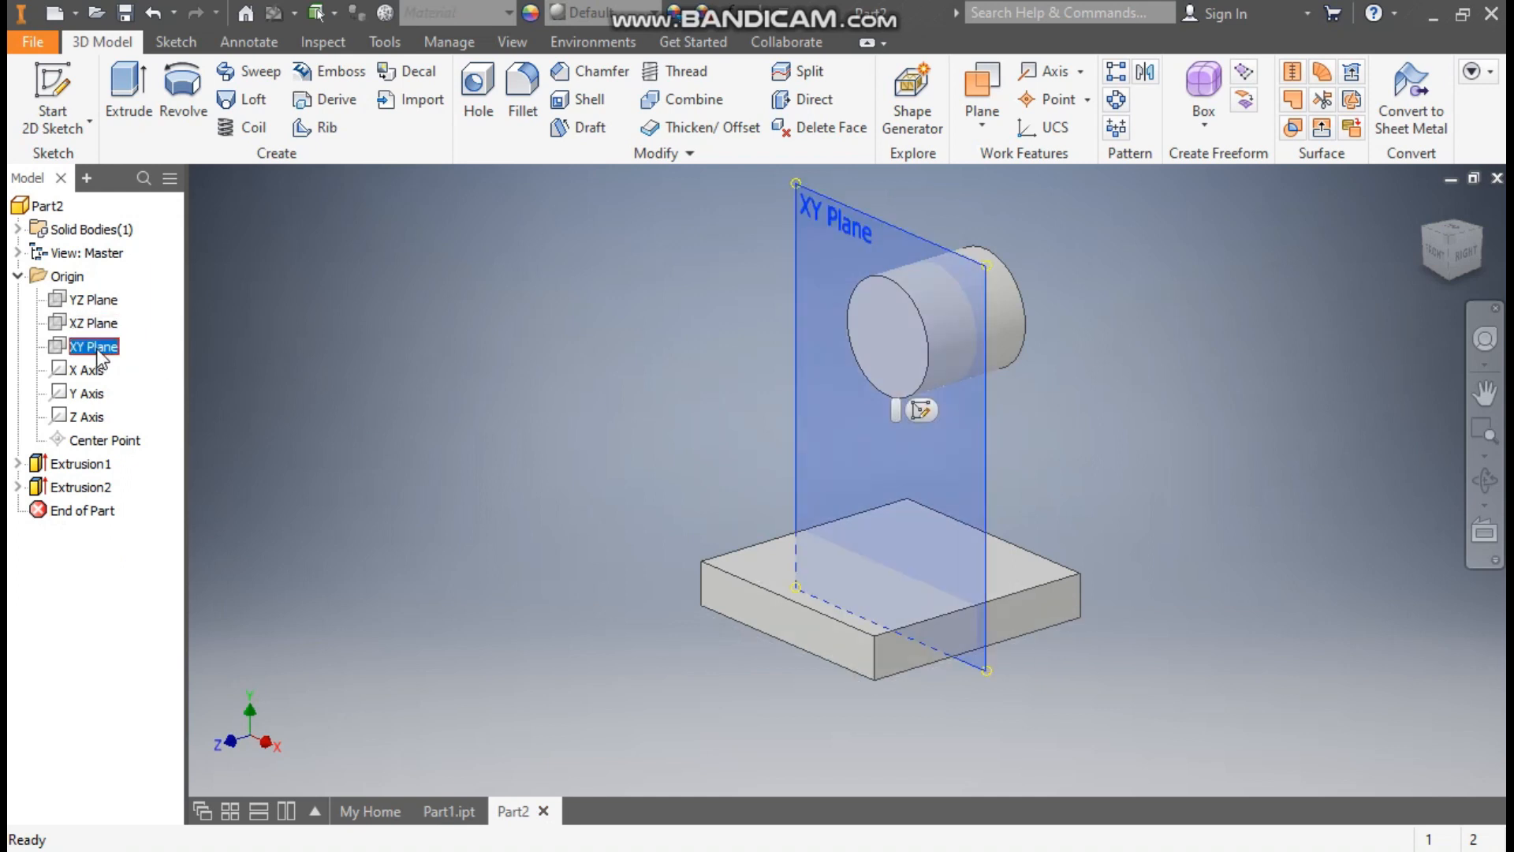
{"action": "left_click", "coordinate": [922, 410]}
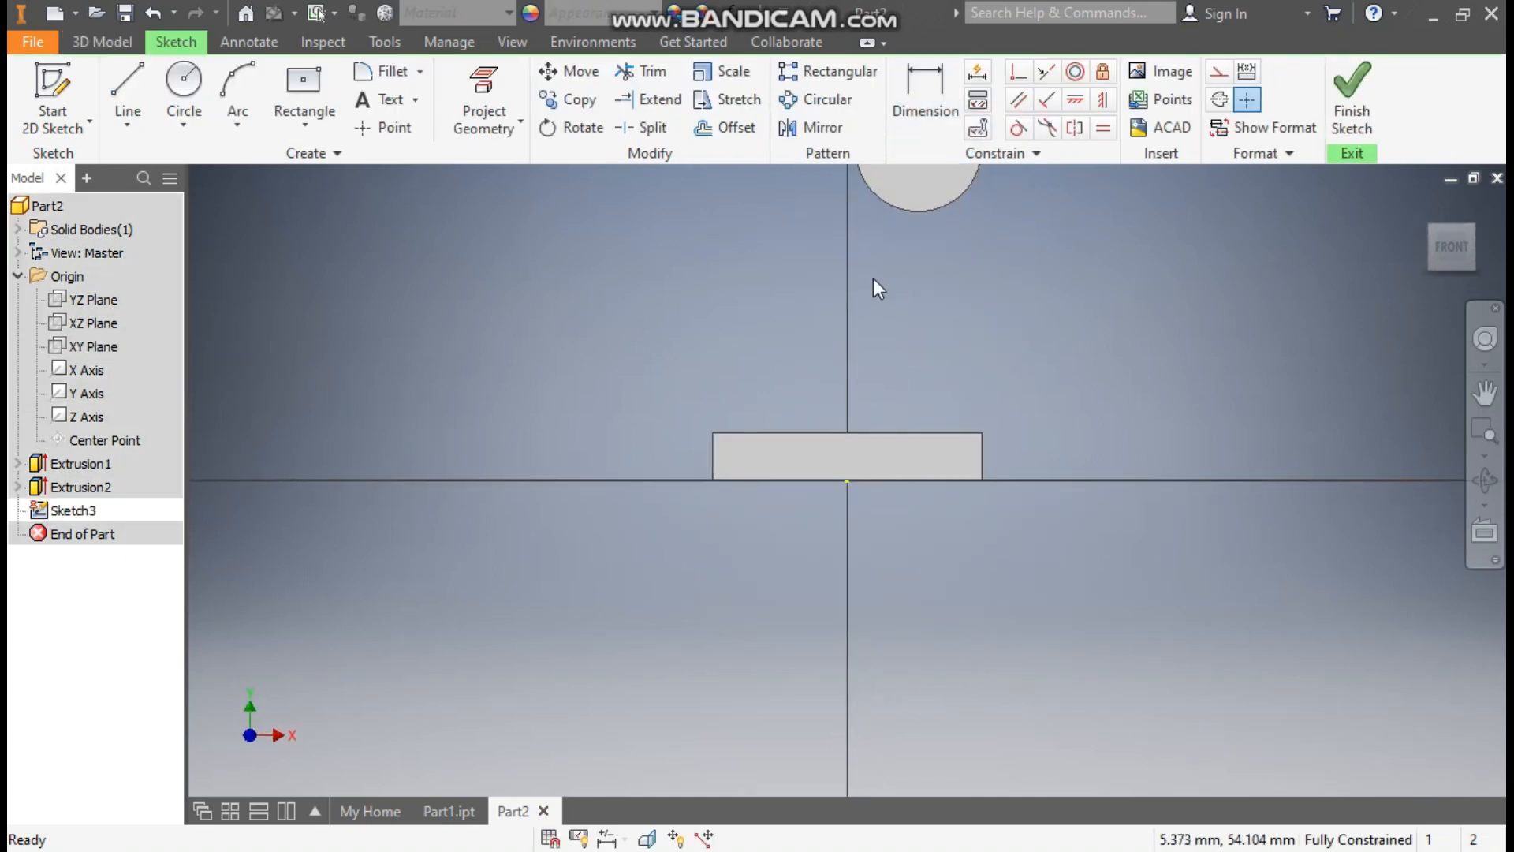
{"action": "middle_click_drag", "start_coordinate": [876, 284], "coordinate": [819, 440]}
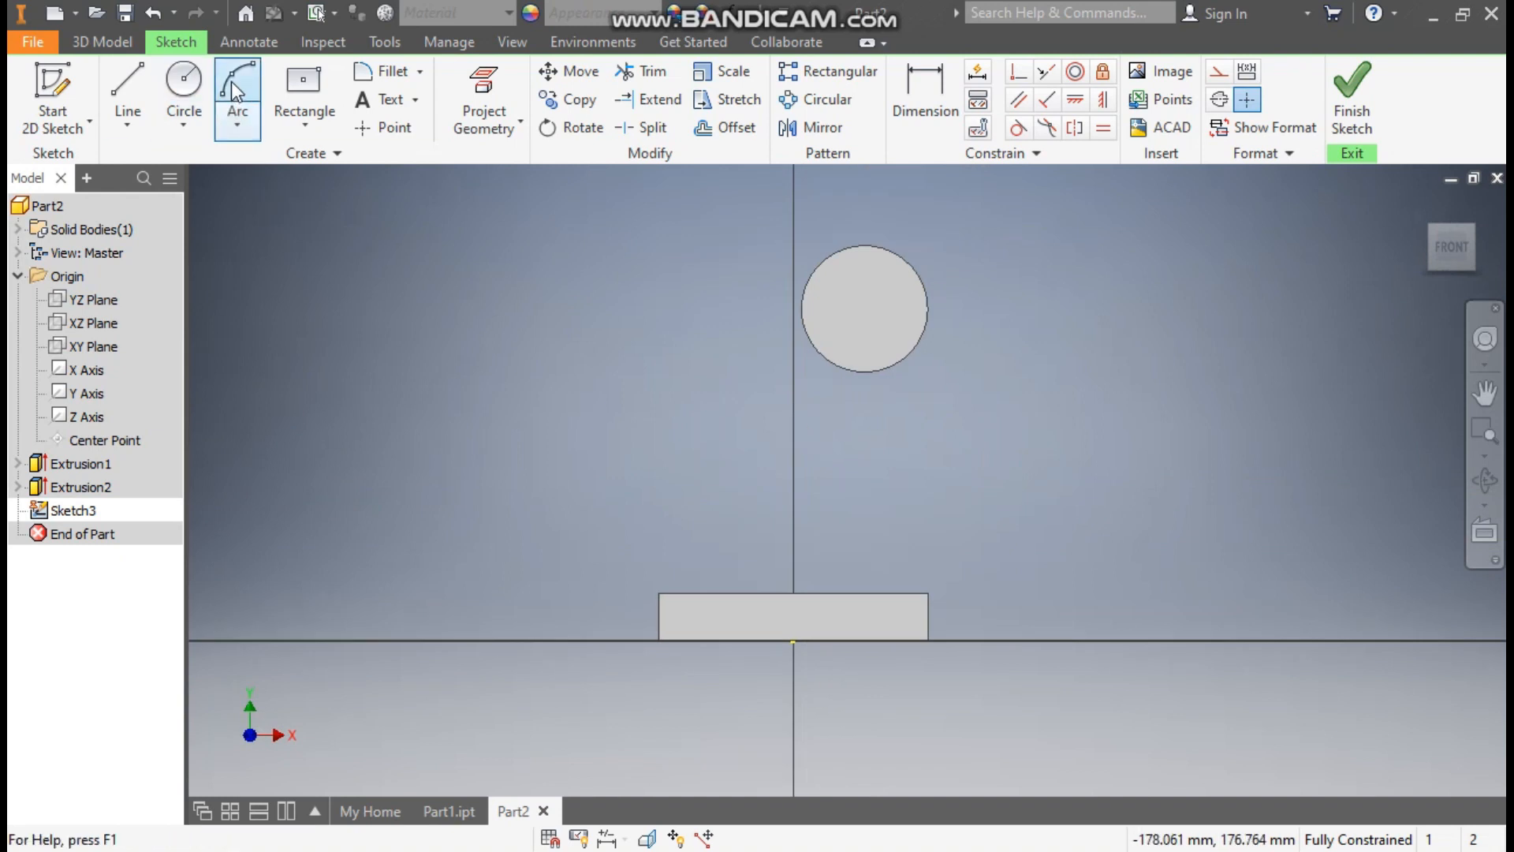
{"action": "left_click", "coordinate": [133, 91]}
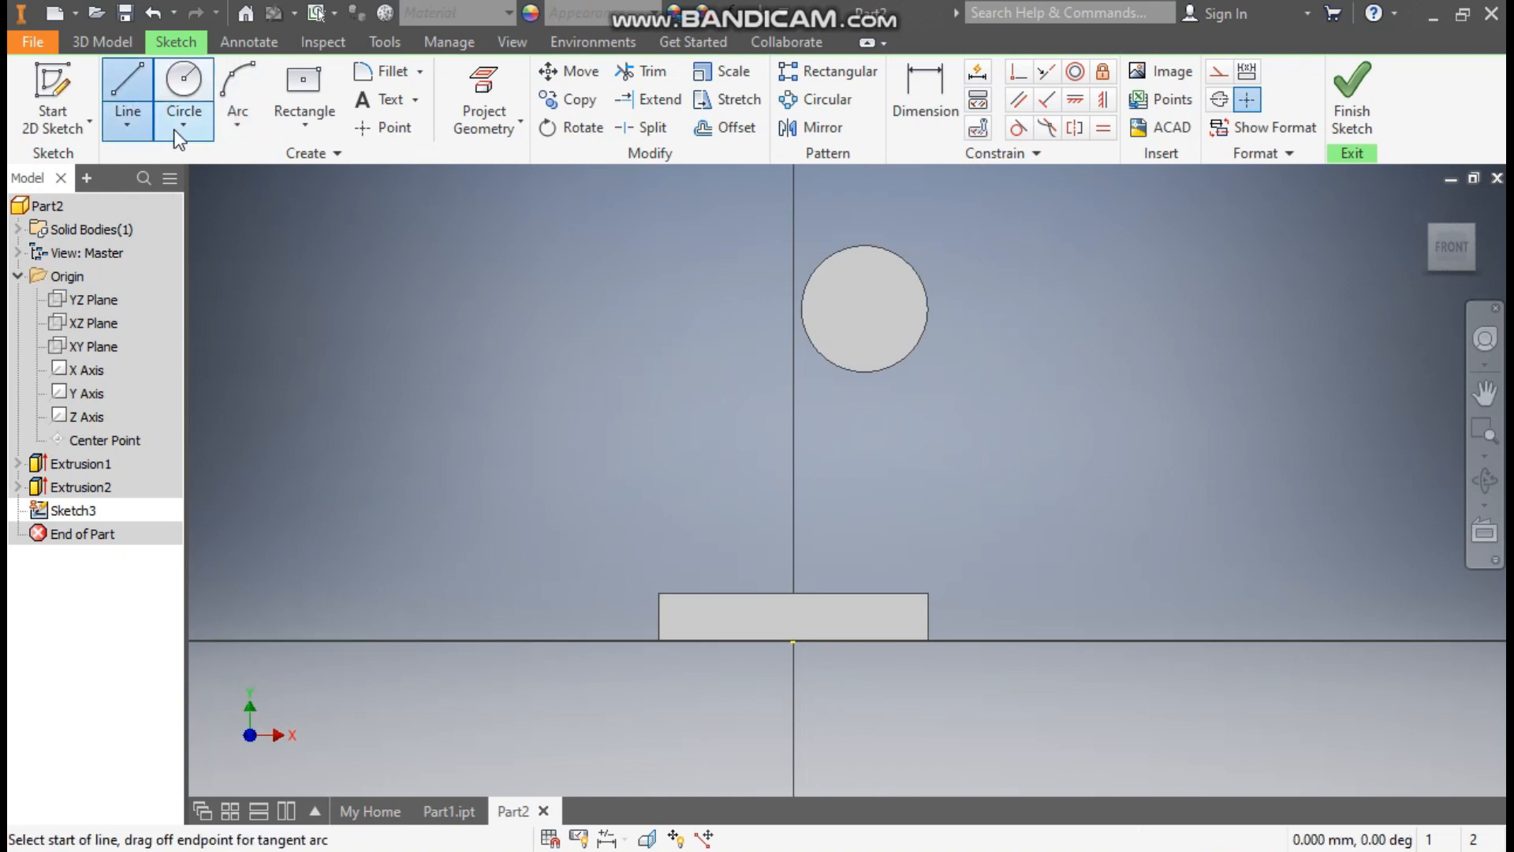
{"action": "left_click", "coordinate": [801, 309]}
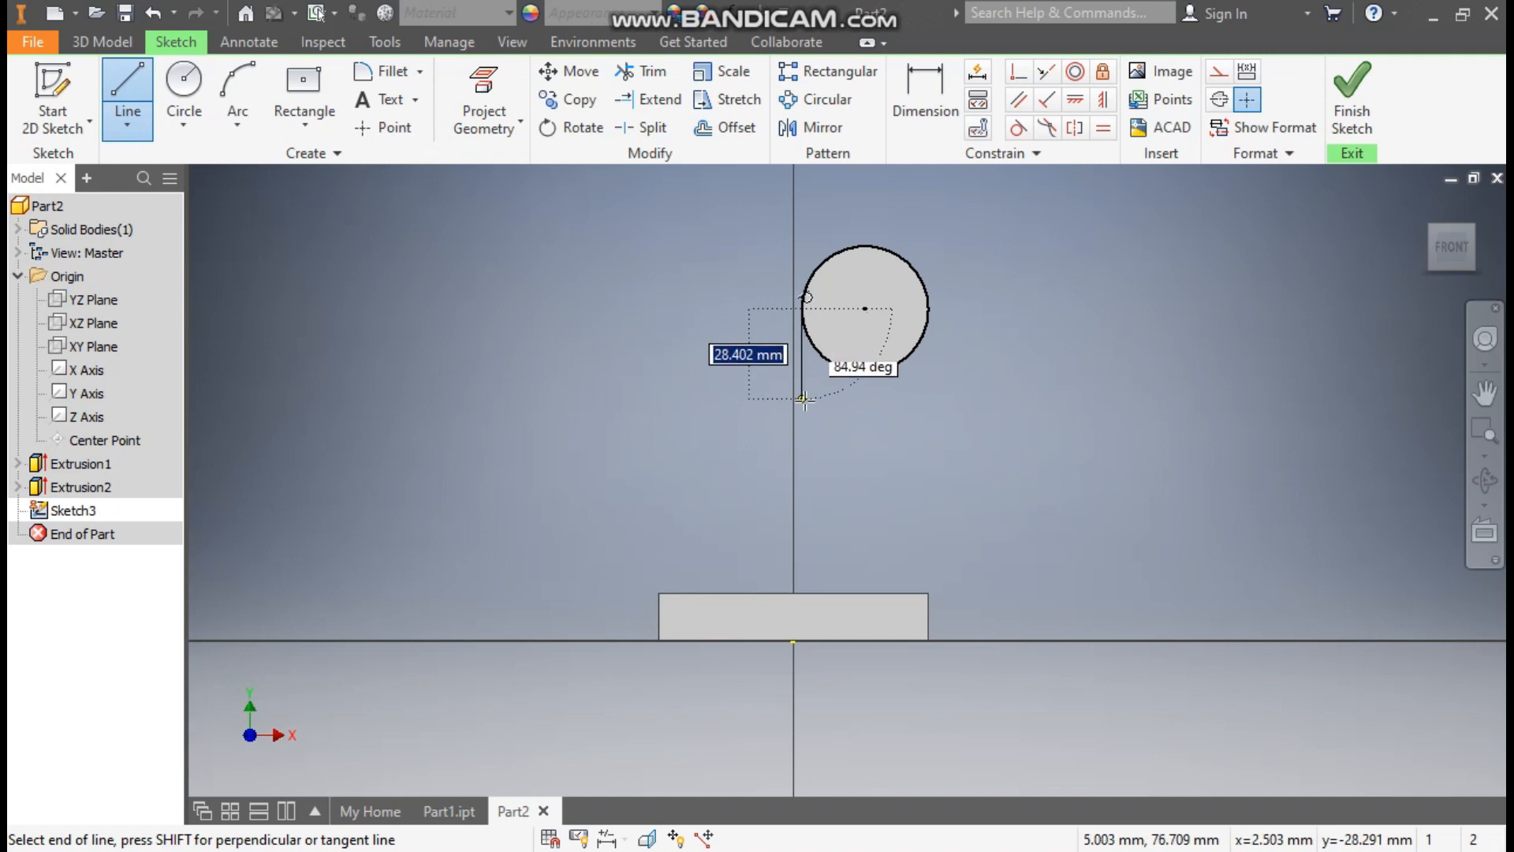
{"action": "left_click", "coordinate": [805, 416]}
{"action": "key", "text": "Escape"}
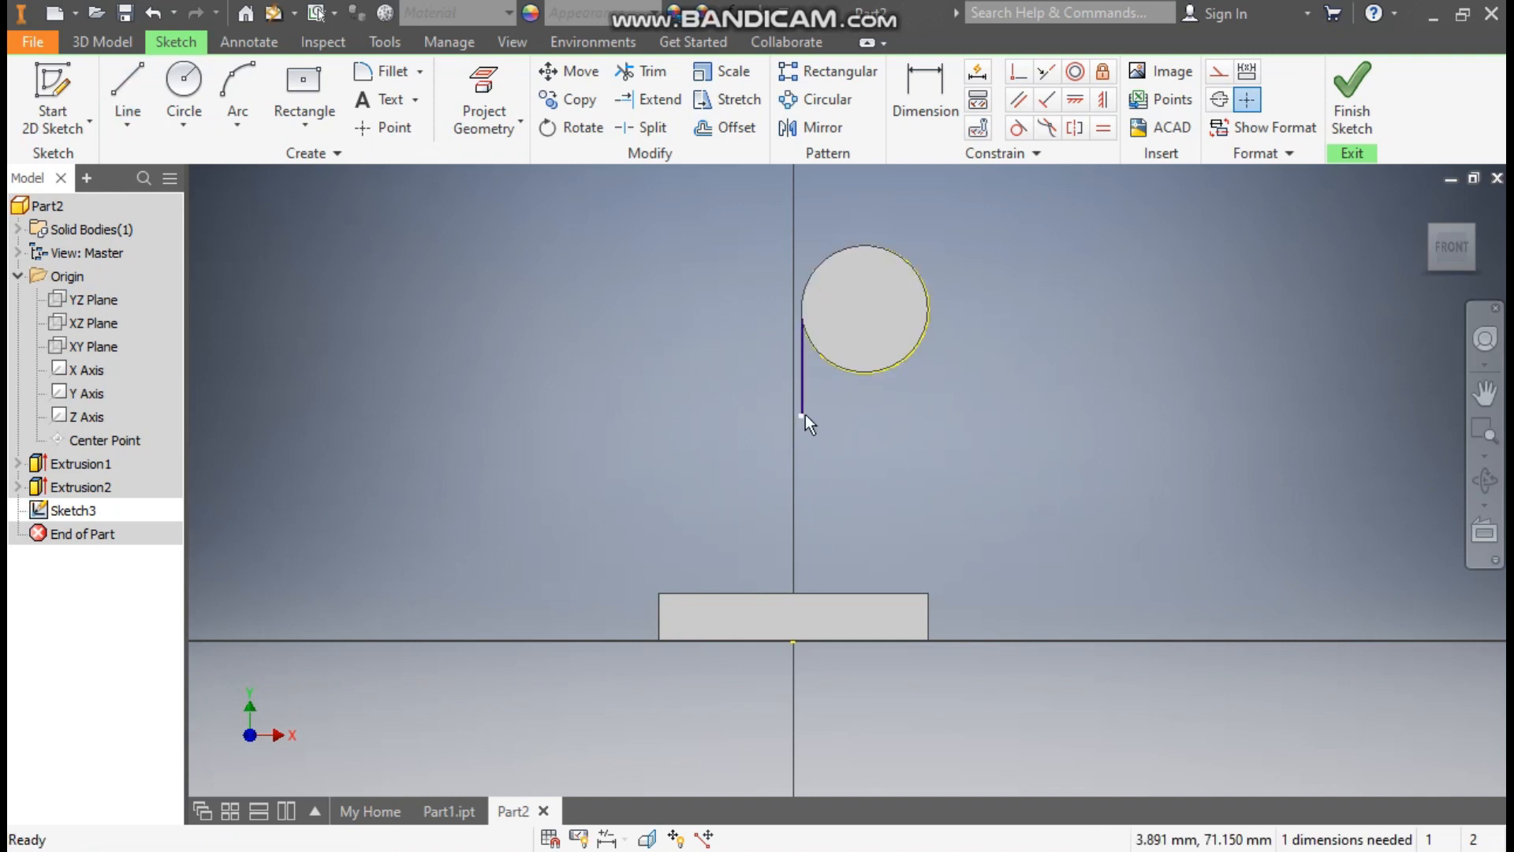
Draw a three-point arc of about 87 mm radius from the line's lower end to the plate's top edge.
{"action": "left_click", "coordinate": [244, 107]}
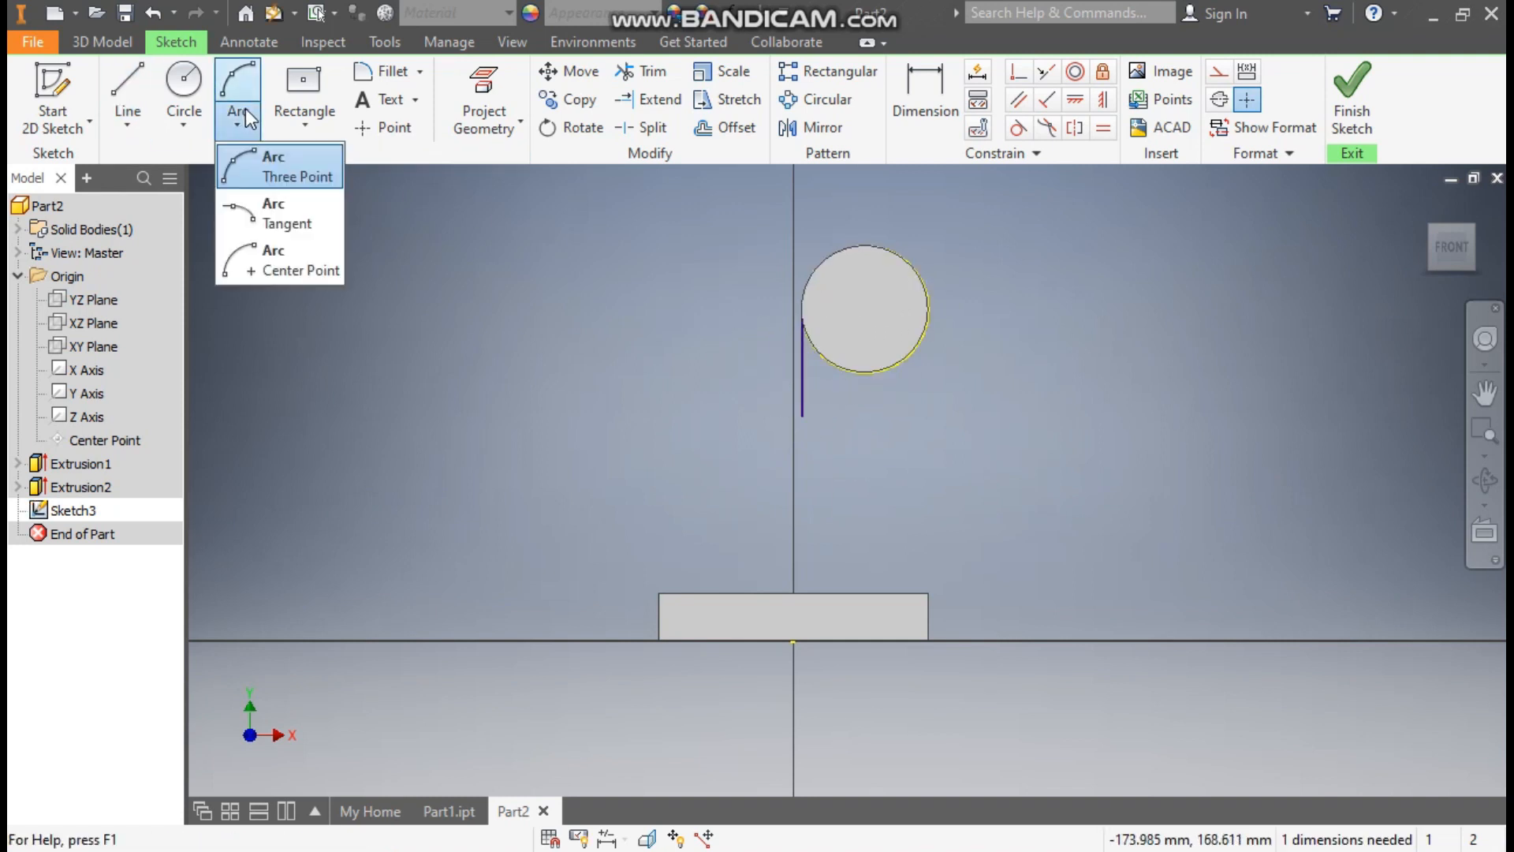
{"action": "left_click", "coordinate": [277, 150]}
{"action": "left_click", "coordinate": [802, 415]}
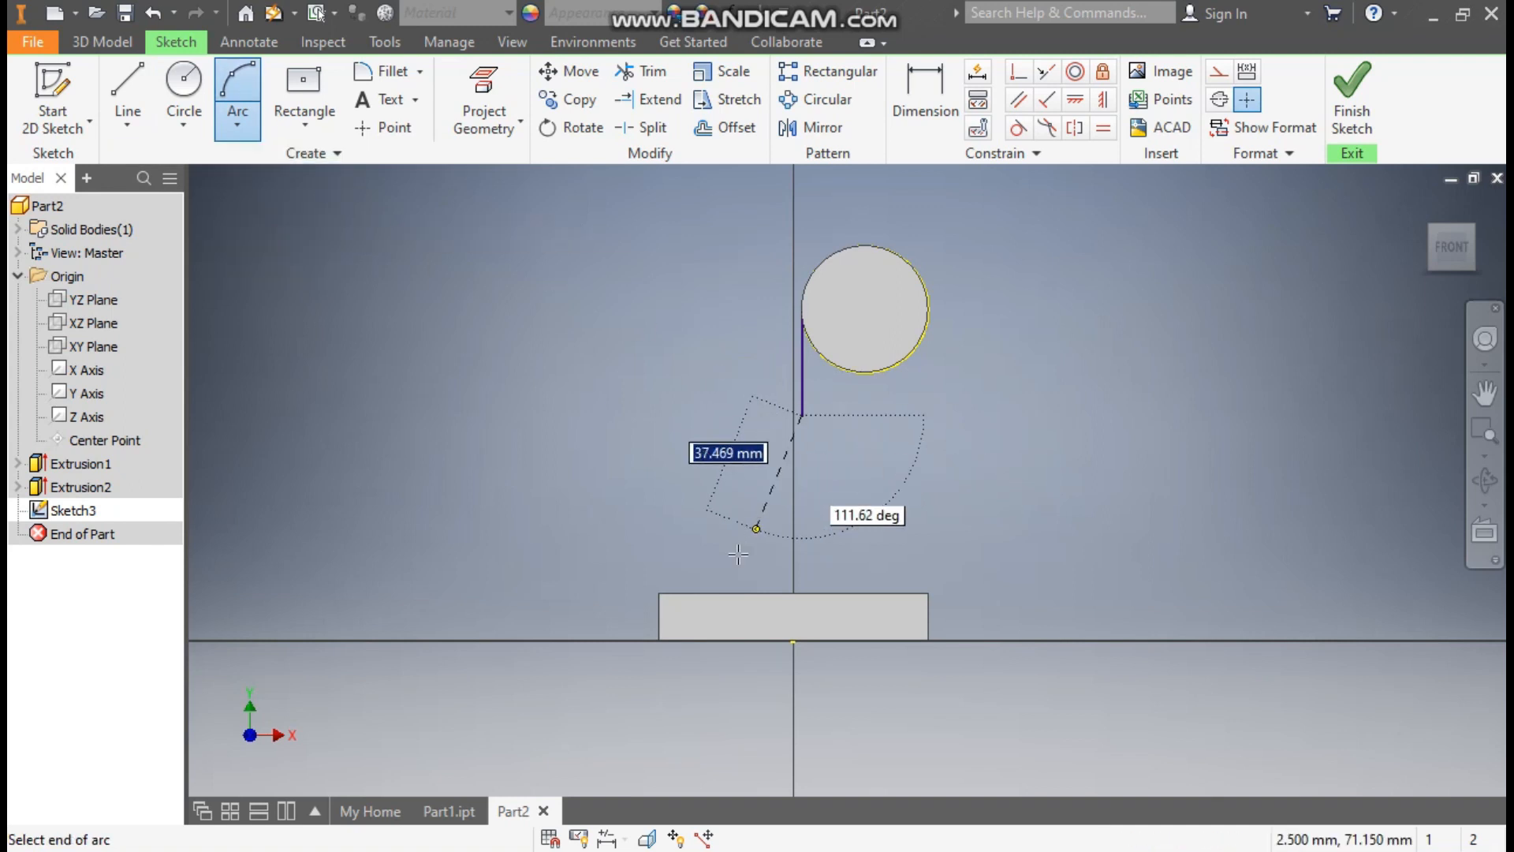
{"action": "left_click", "coordinate": [702, 593]}
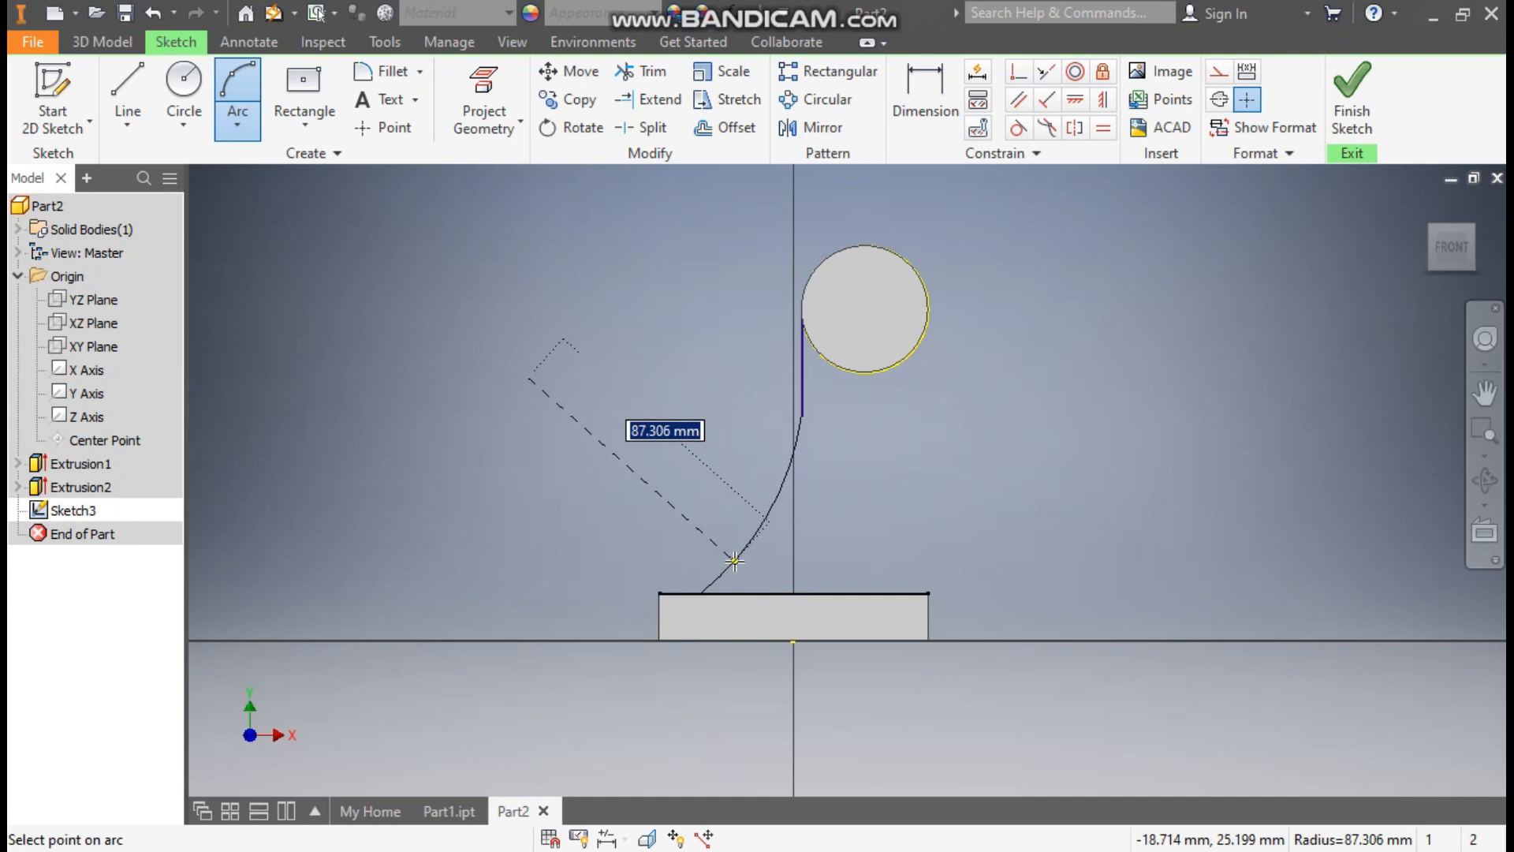
{"action": "left_click", "coordinate": [730, 561]}
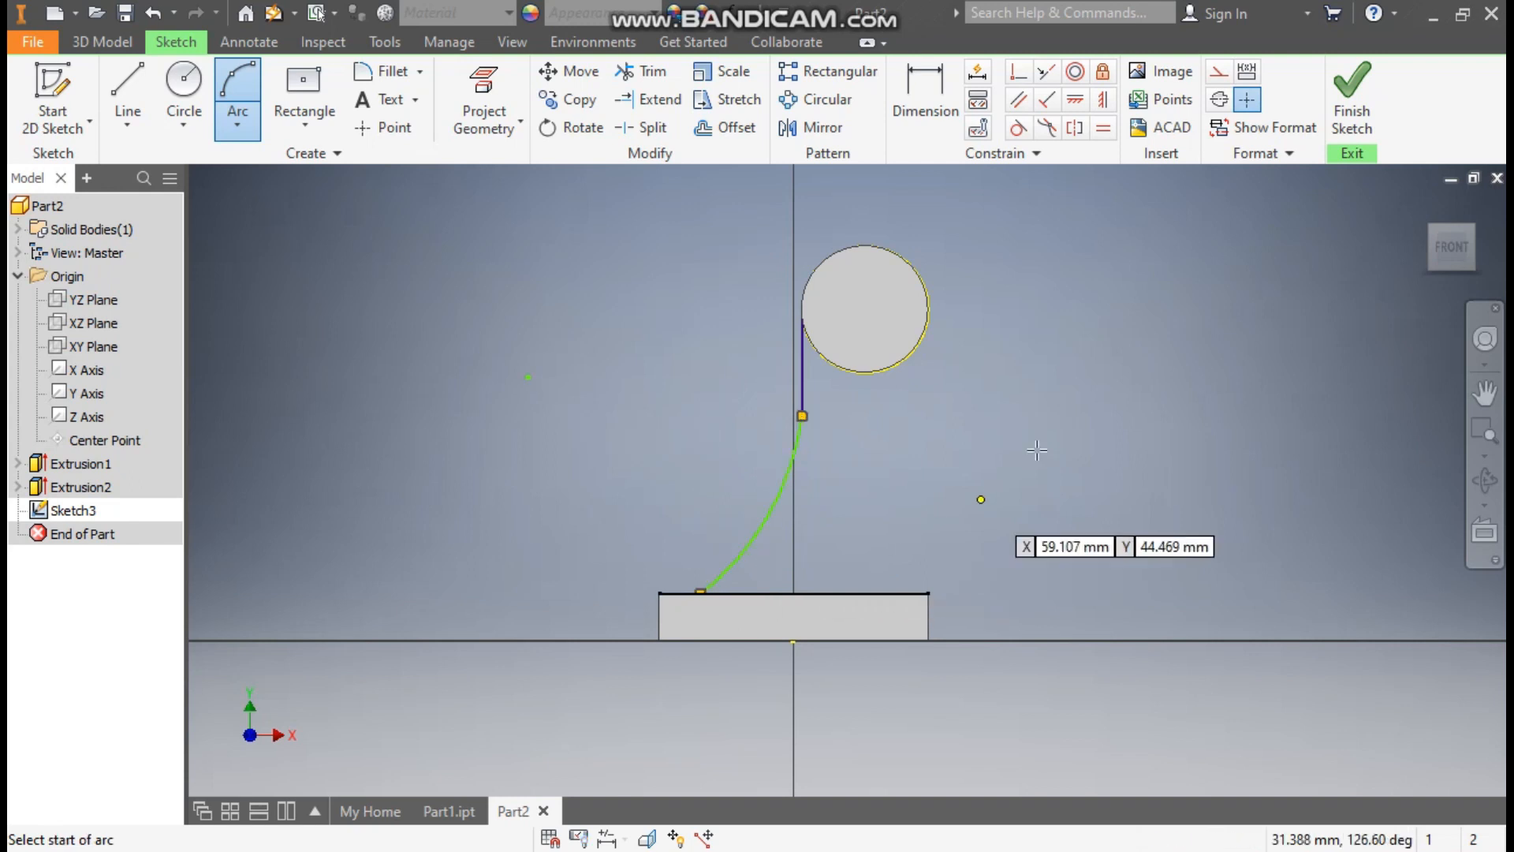
Dimension the vertical distance between the arc's centre and the cylinder's centre as 20 mm.
{"action": "left_click", "coordinate": [920, 96]}
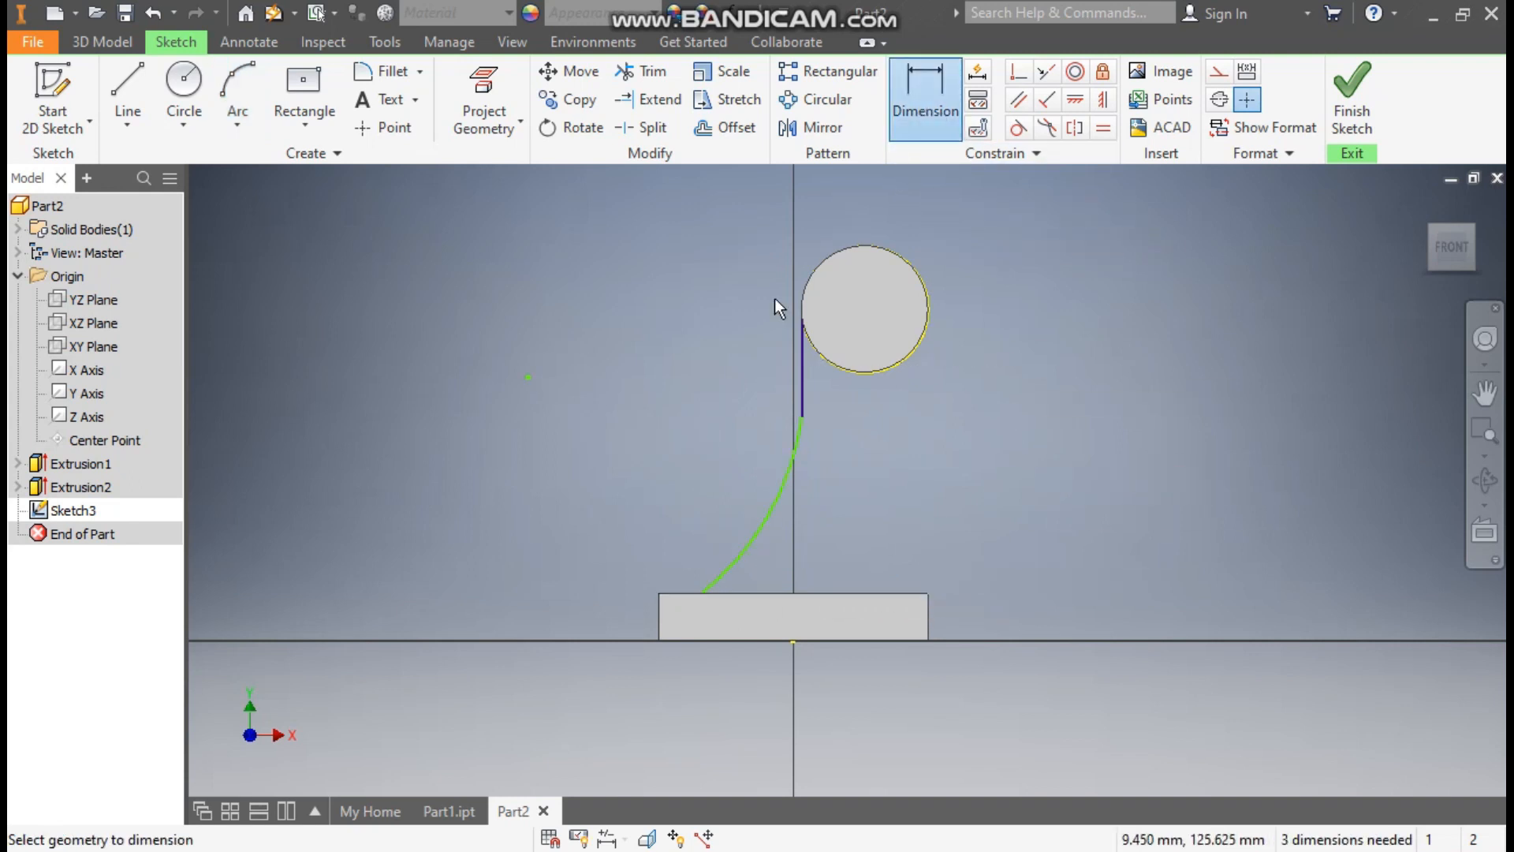
{"action": "left_click", "coordinate": [528, 377]}
{"action": "left_click", "coordinate": [845, 246]}
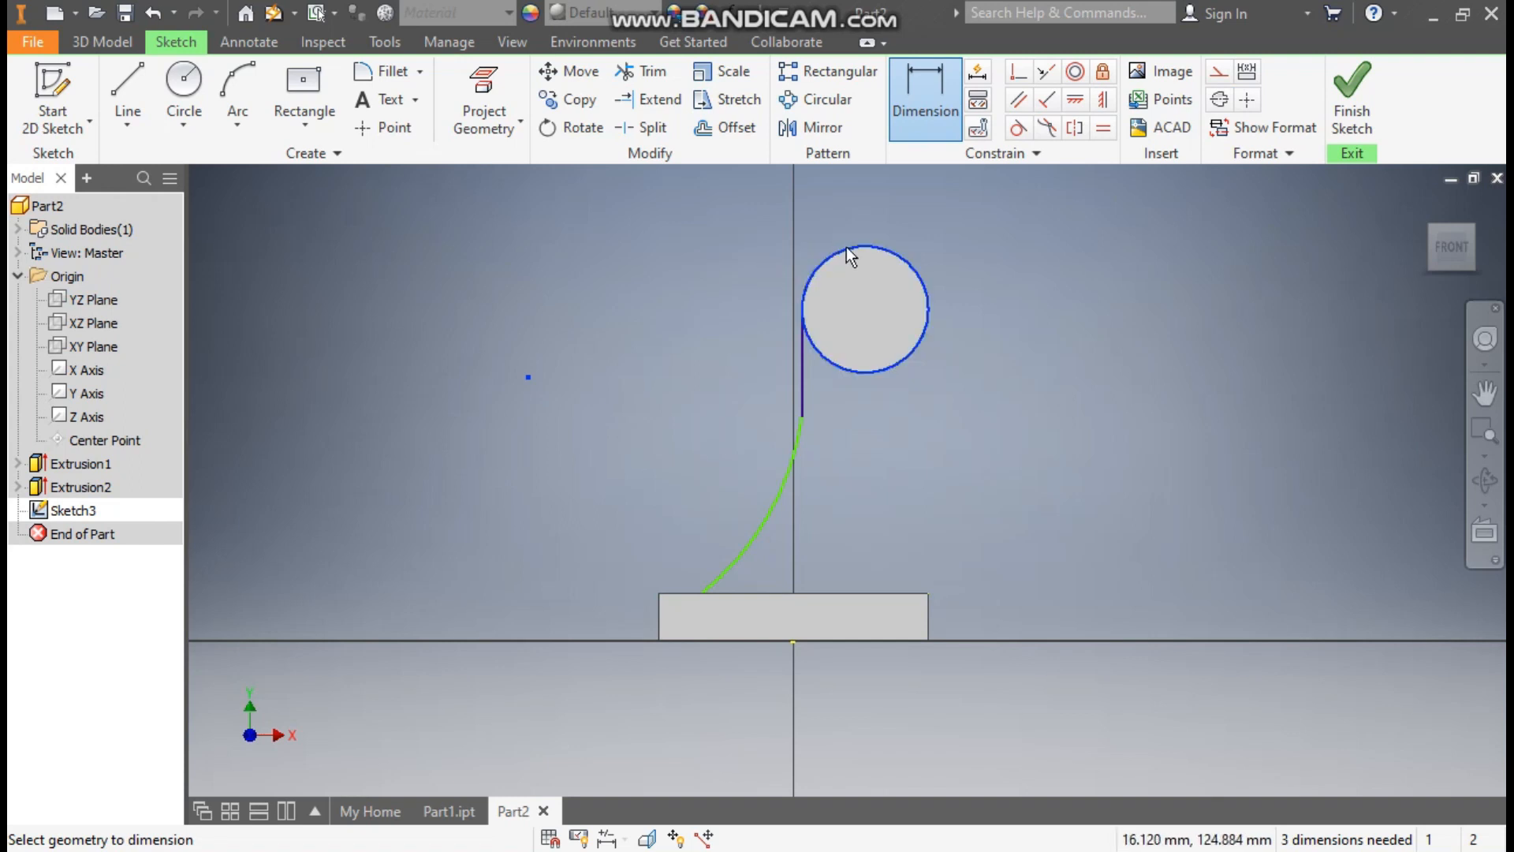
{"action": "key", "text": "Escape"}
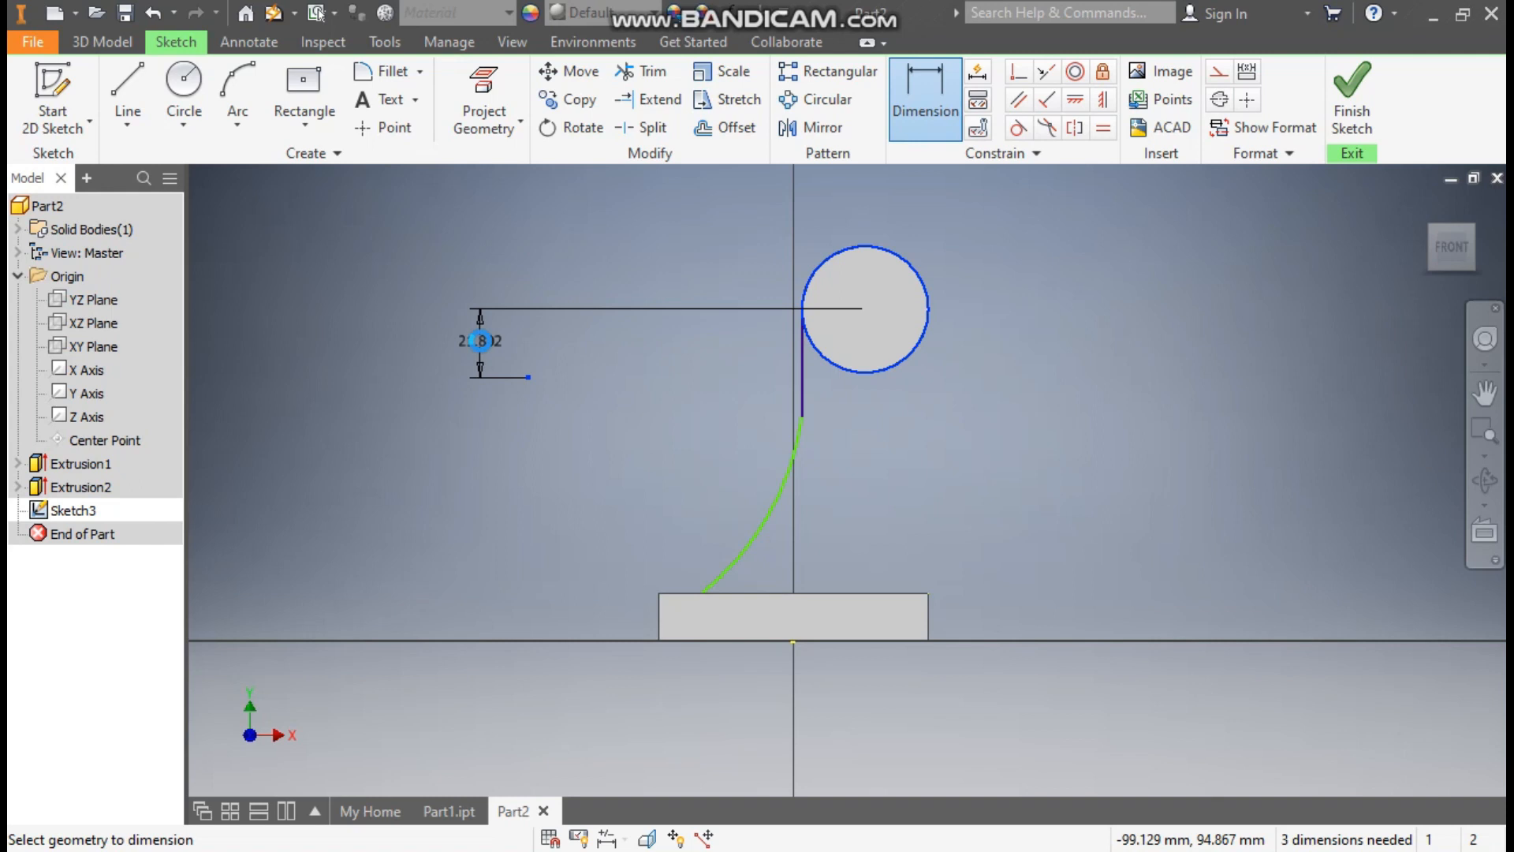
{"action": "left_click", "coordinate": [480, 340]}
{"action": "type", "text": "20"}
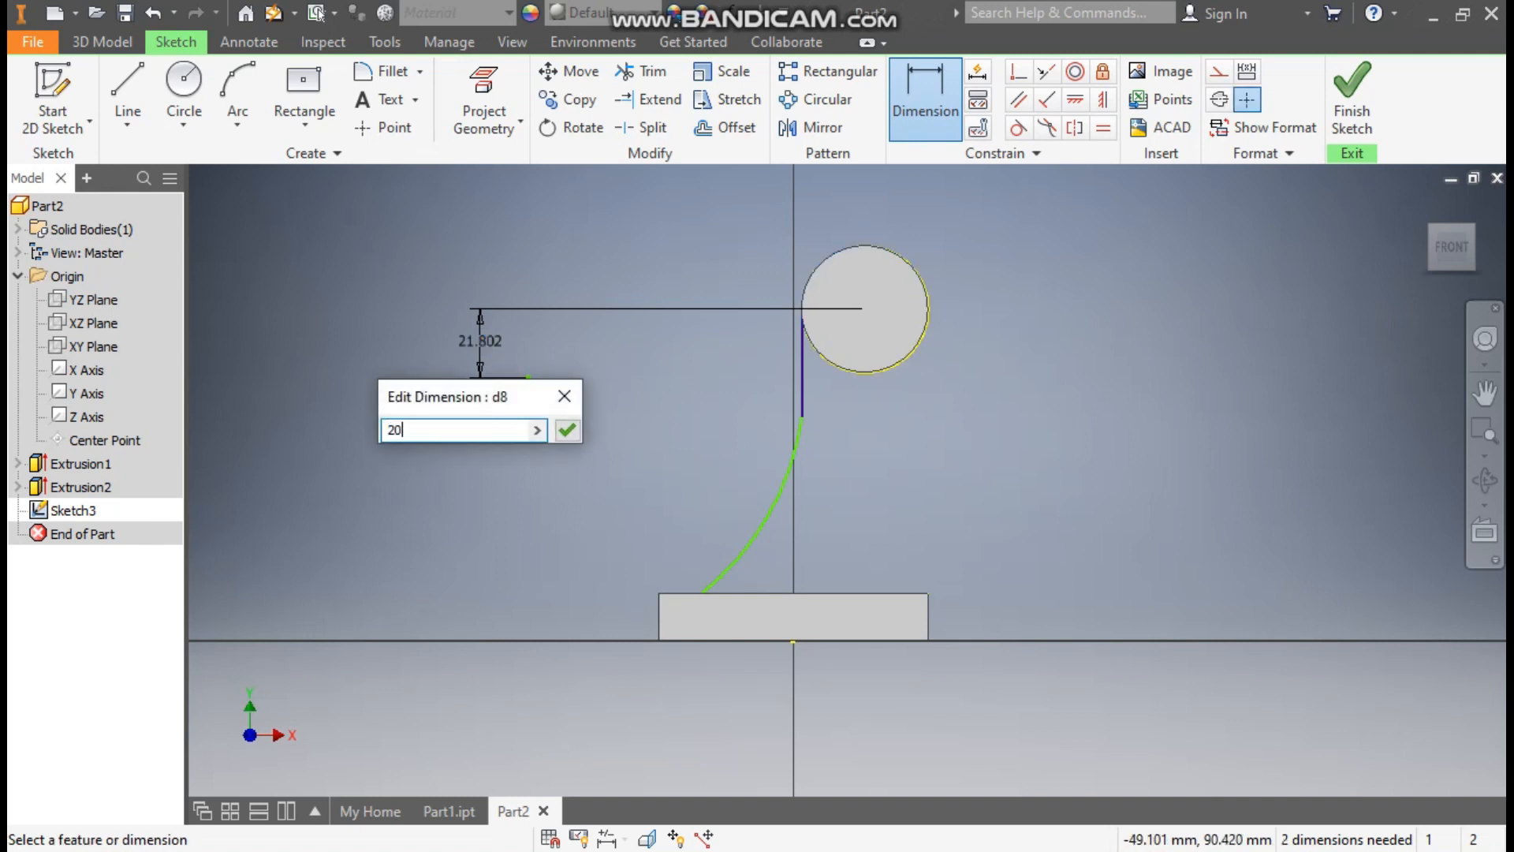
{"action": "key", "text": "Return"}
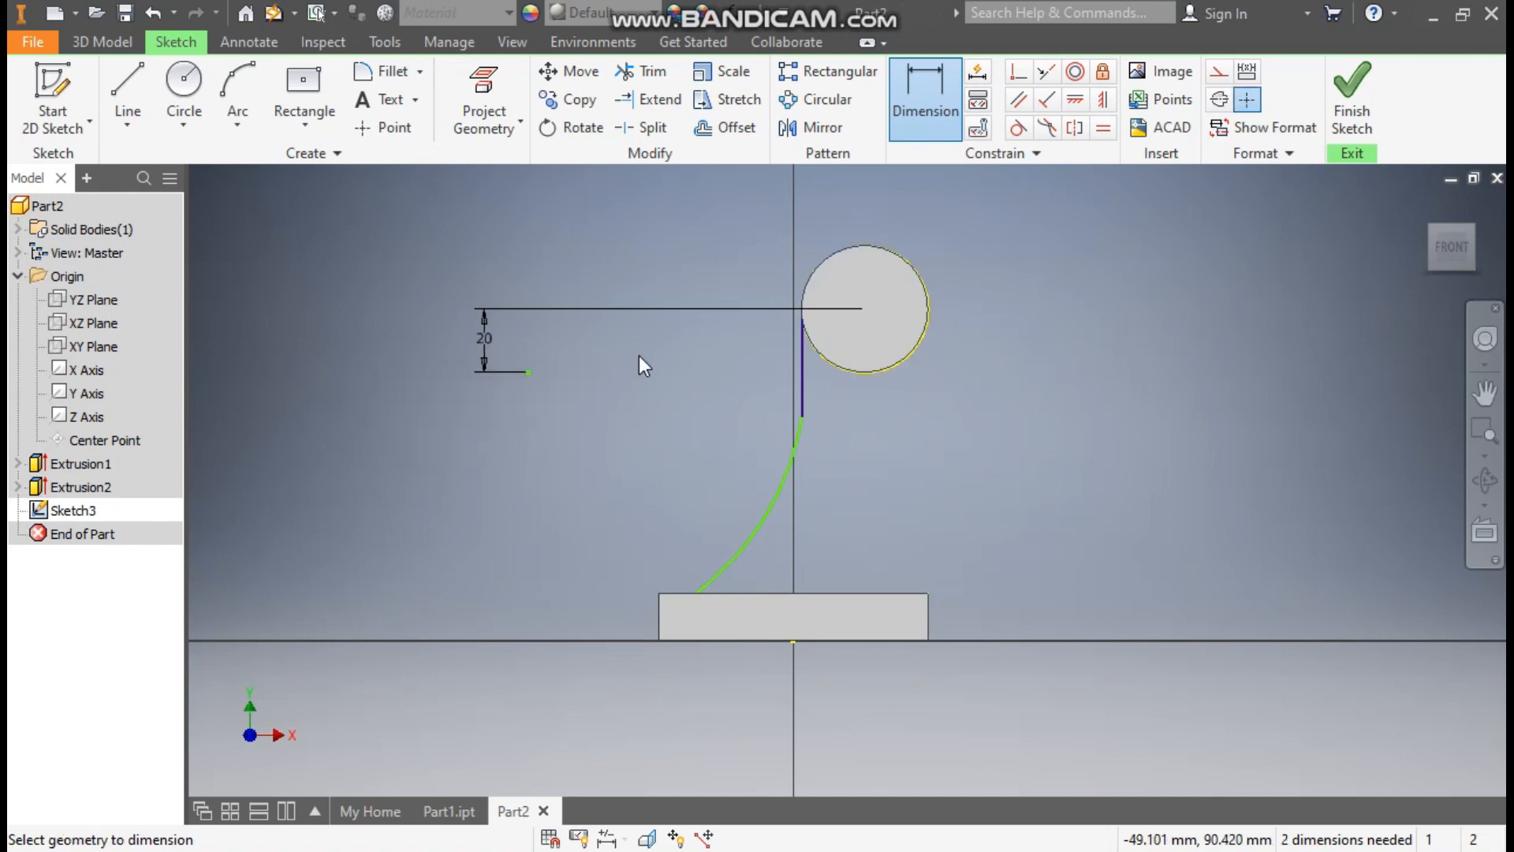
Dimension the arc's radius as 85 mm.
{"action": "left_click", "coordinate": [739, 550]}
{"action": "left_click", "coordinate": [713, 503]}
{"action": "type", "text": "85"}
{"action": "key", "text": "Return"}
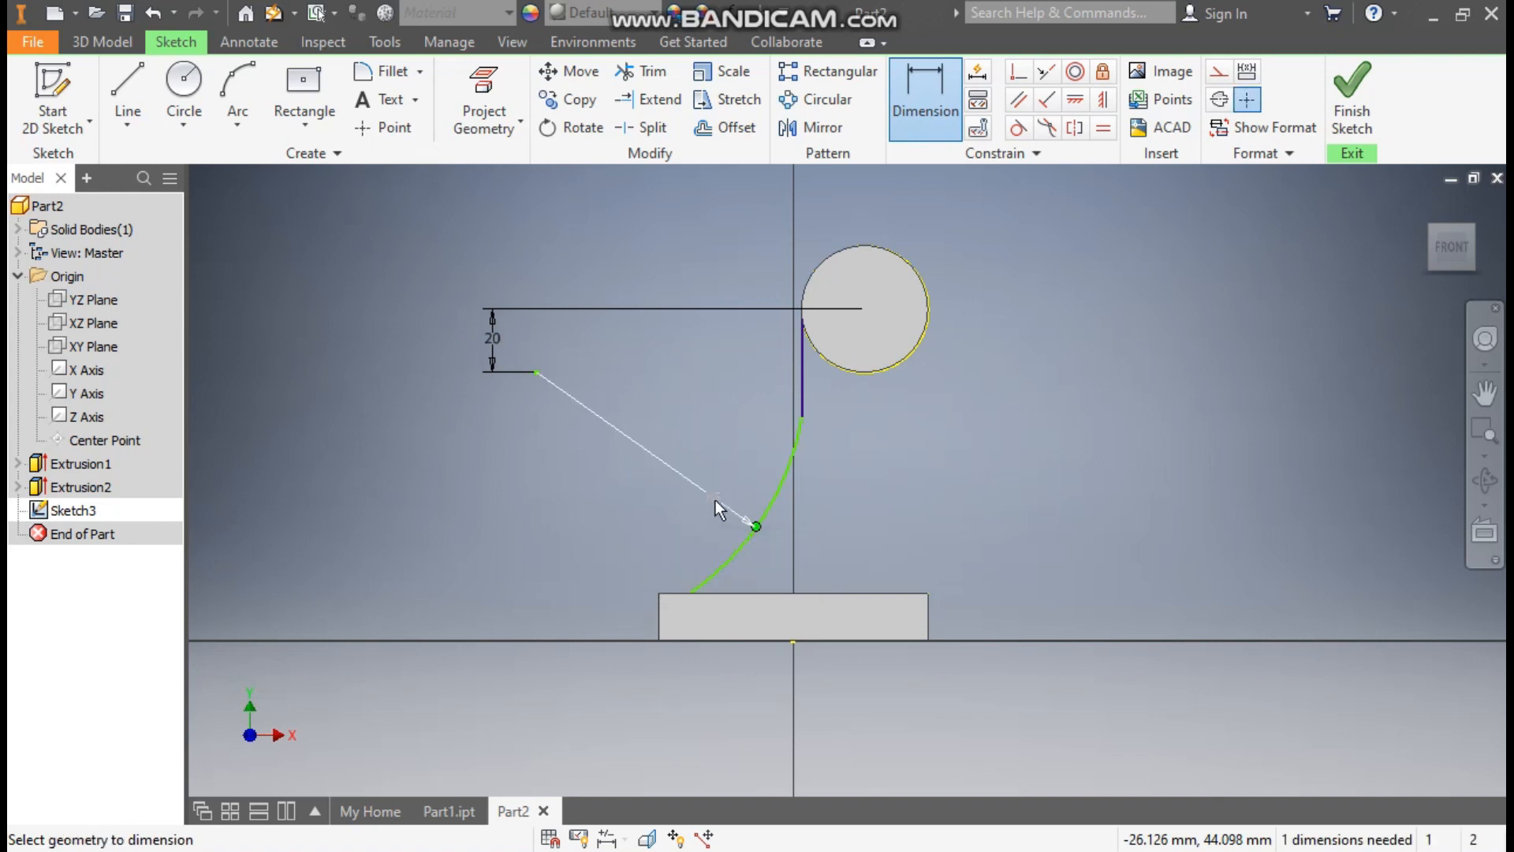
Apply a tangent constraint between the short vertical line and the arc.
{"action": "left_click", "coordinate": [1018, 129]}
{"action": "left_click", "coordinate": [801, 371]}
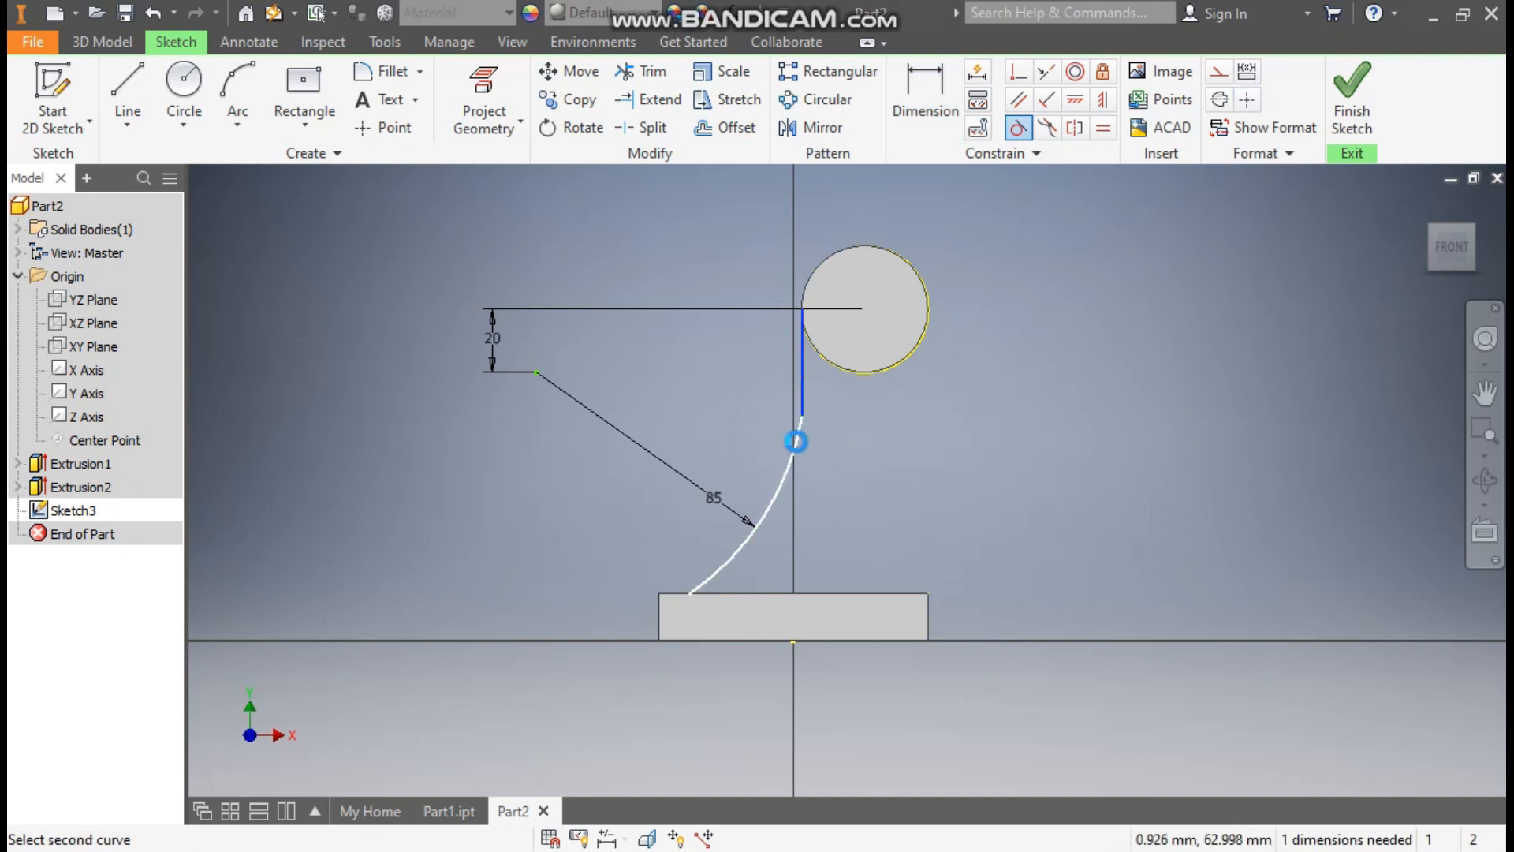
{"action": "left_click", "coordinate": [796, 442]}
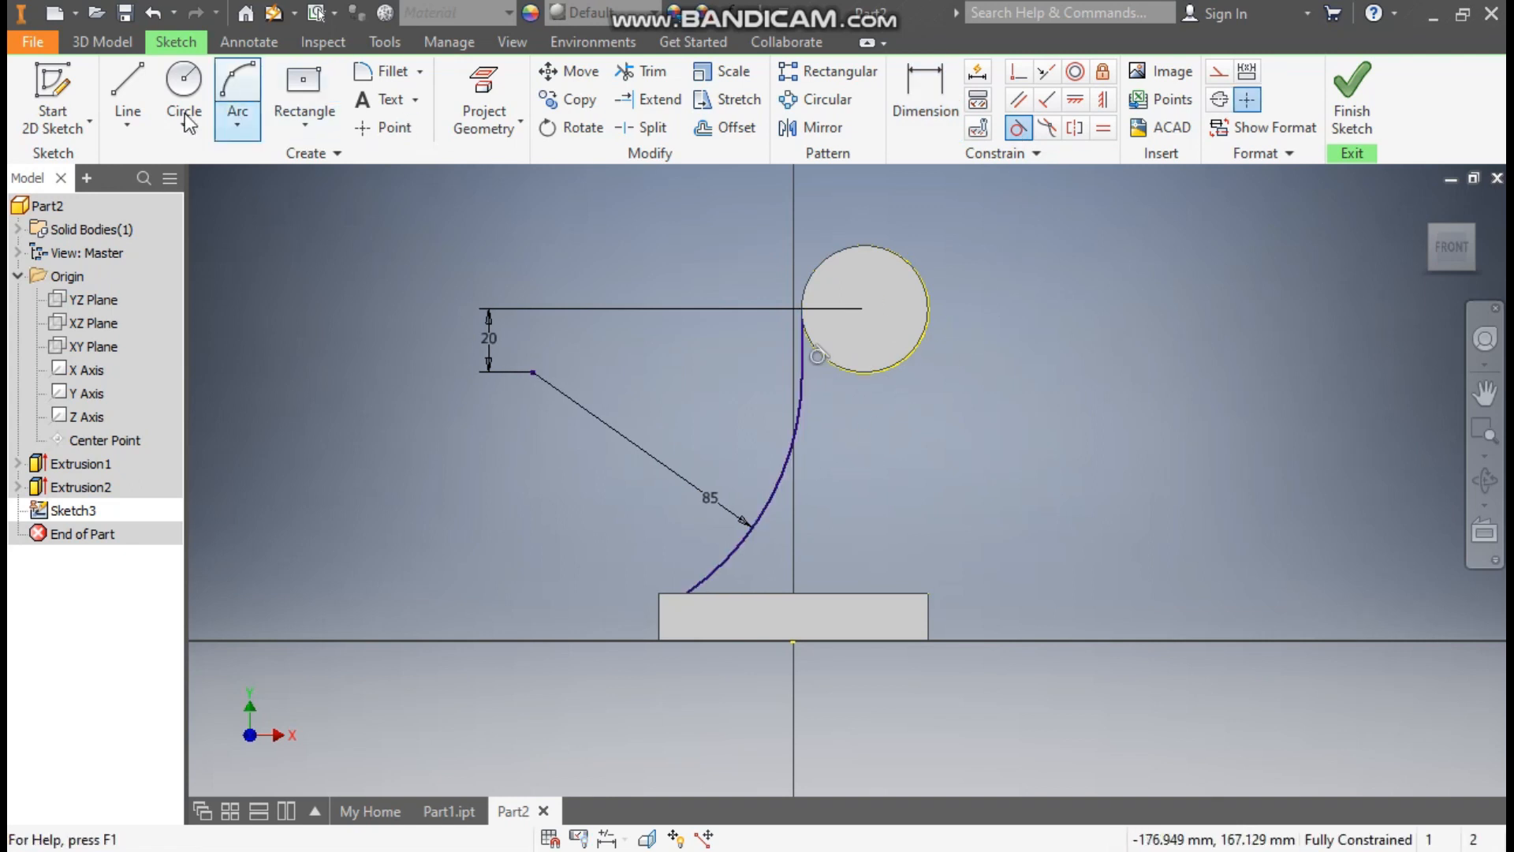
Draw a line along the plate's top edge from the arc's end to the right corner, and a 90 mm vertical line up to the cylinder.
{"action": "left_click", "coordinate": [127, 87]}
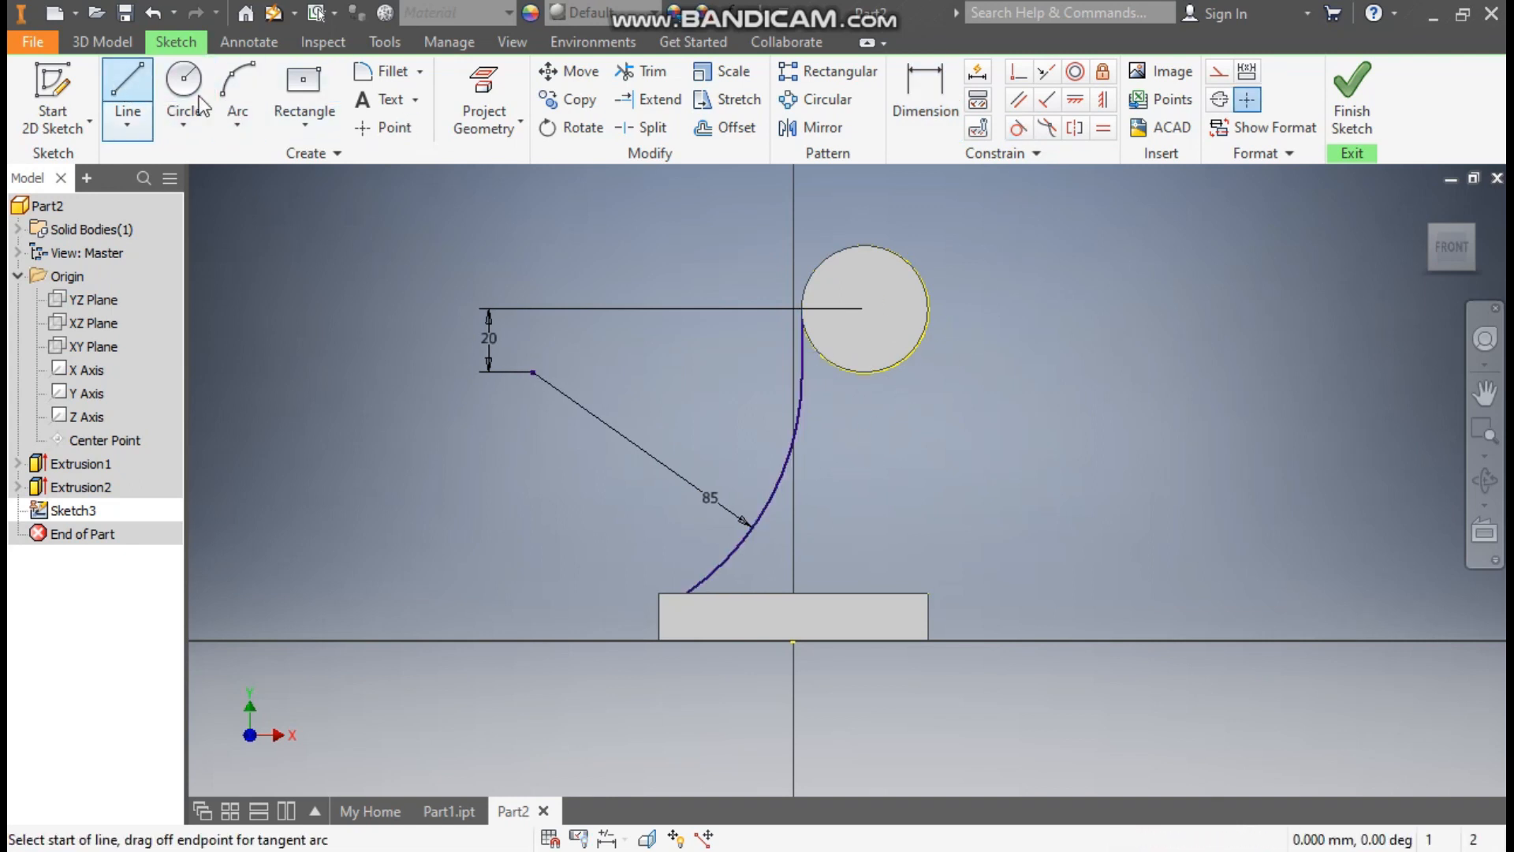
{"action": "left_click", "coordinate": [687, 592]}
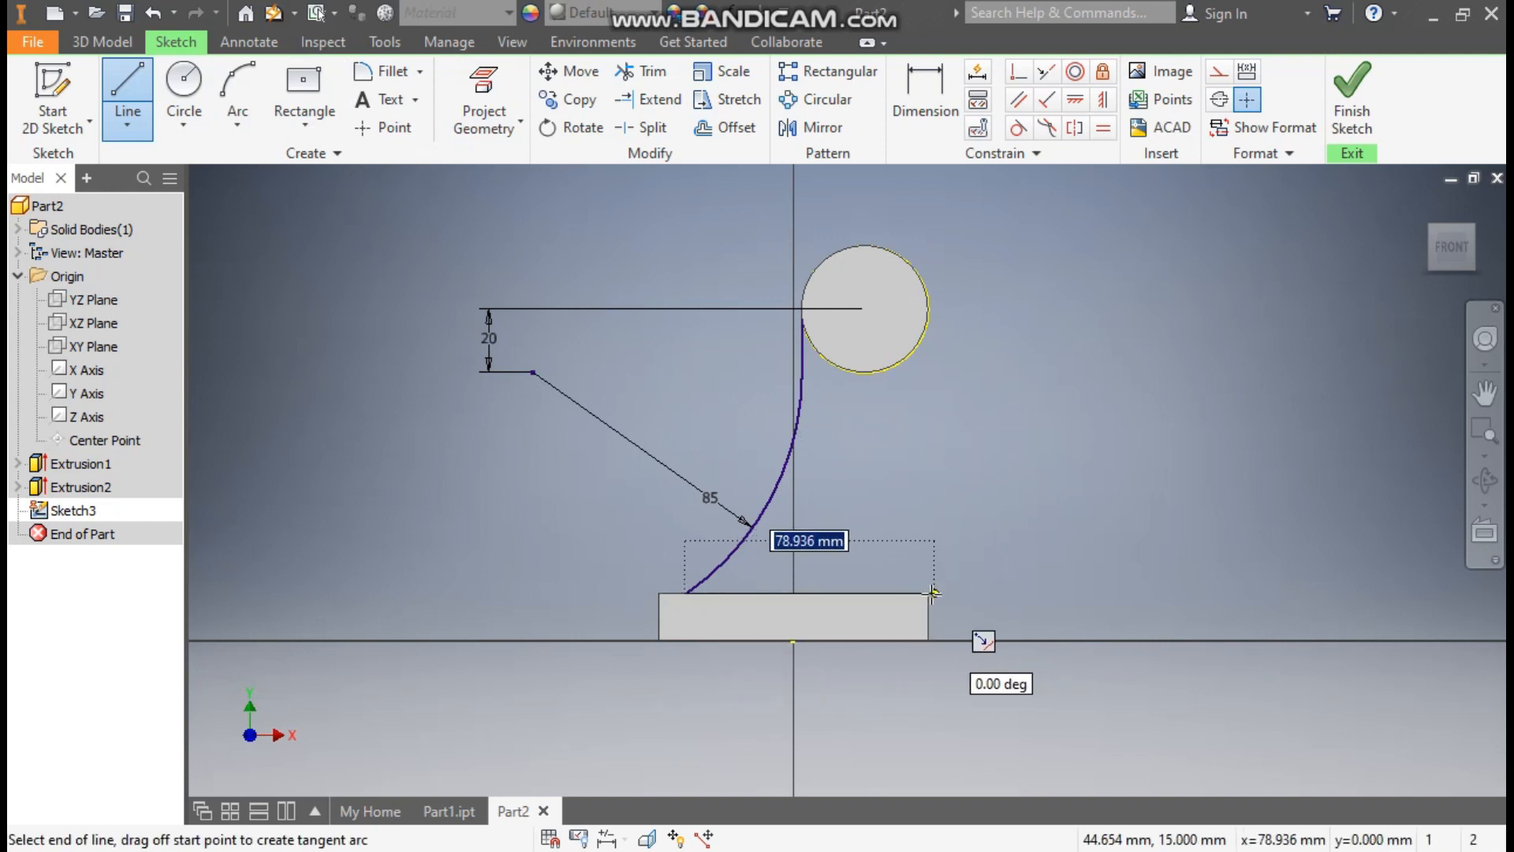
{"action": "left_click", "coordinate": [929, 593]}
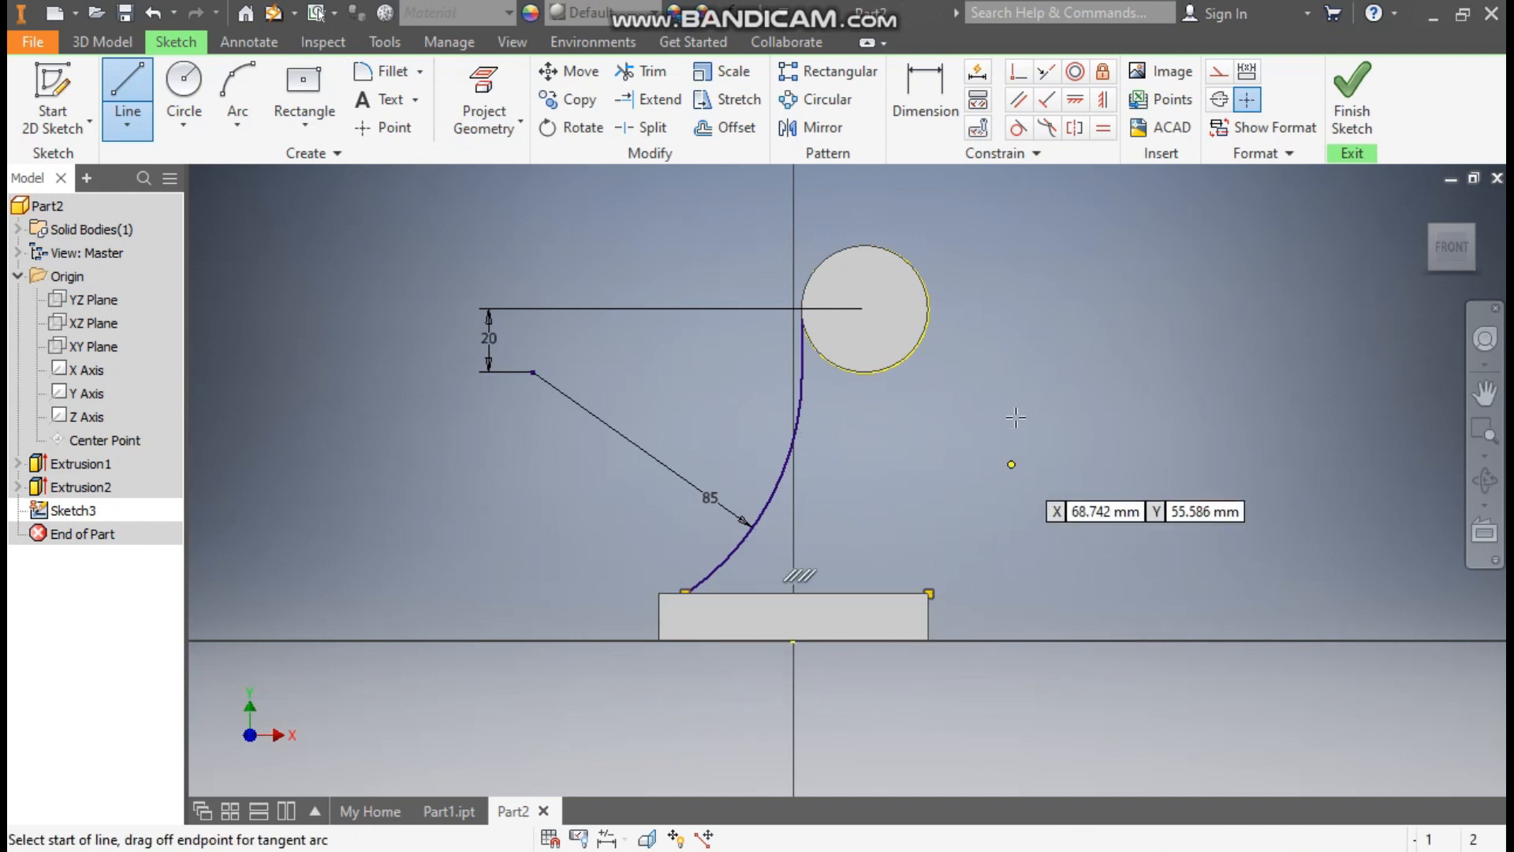
{"action": "left_click", "coordinate": [929, 592]}
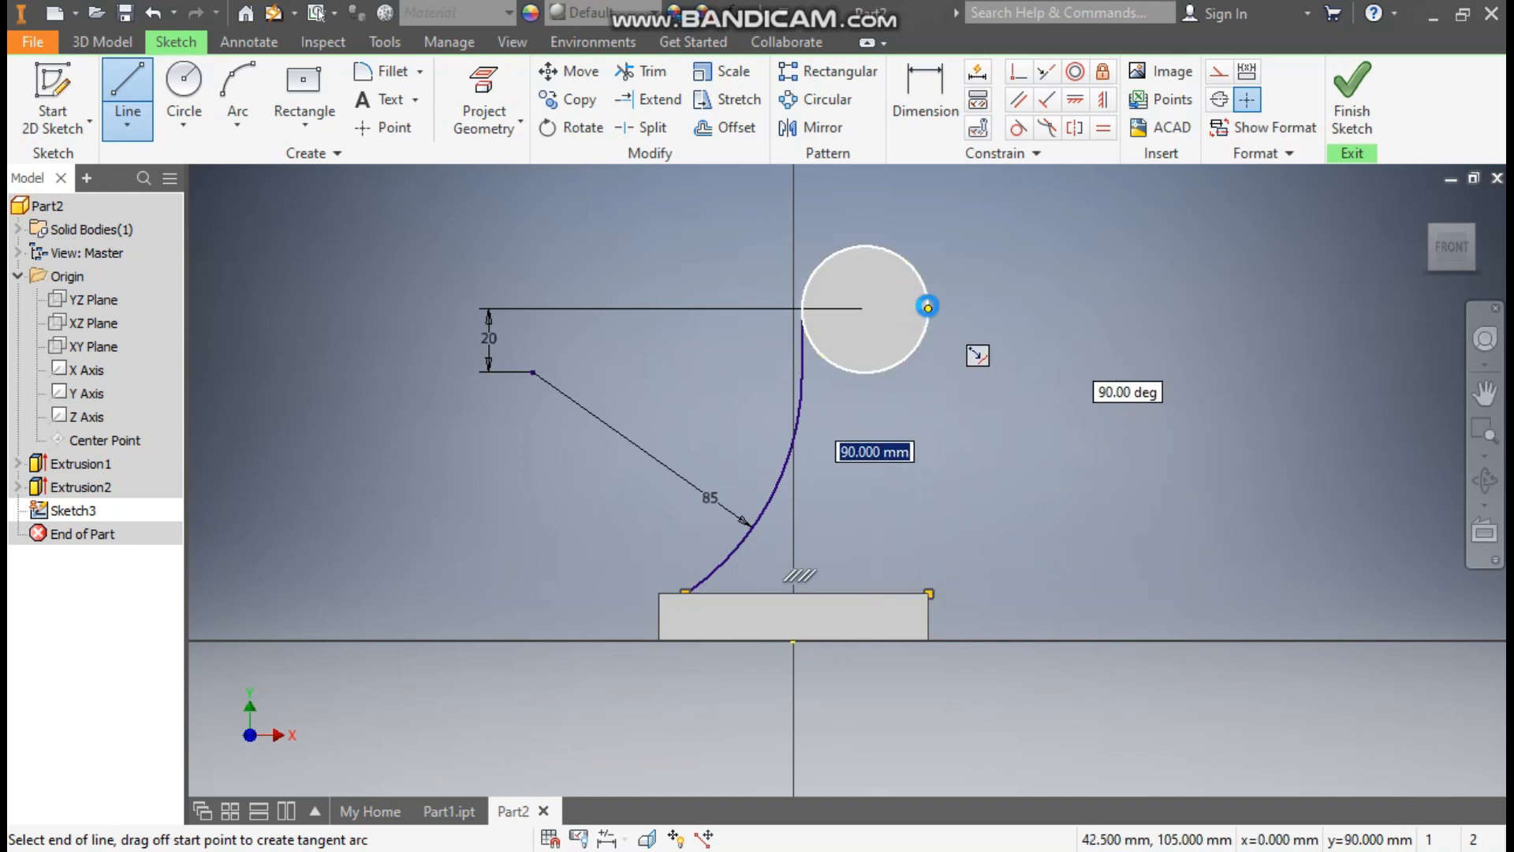
{"action": "left_click", "coordinate": [930, 309]}
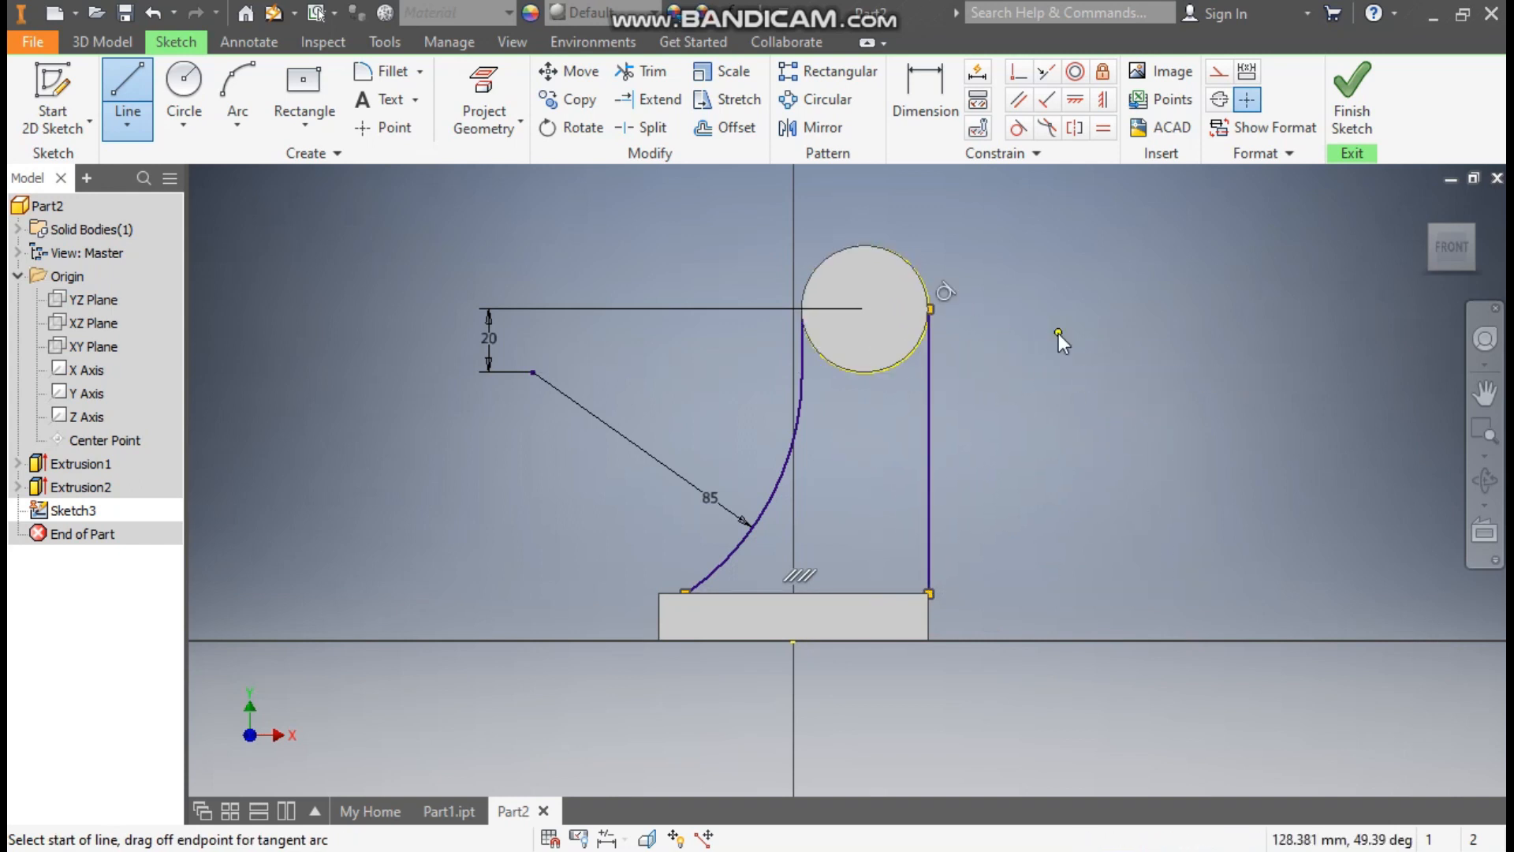
{"action": "key", "text": "Escape"}
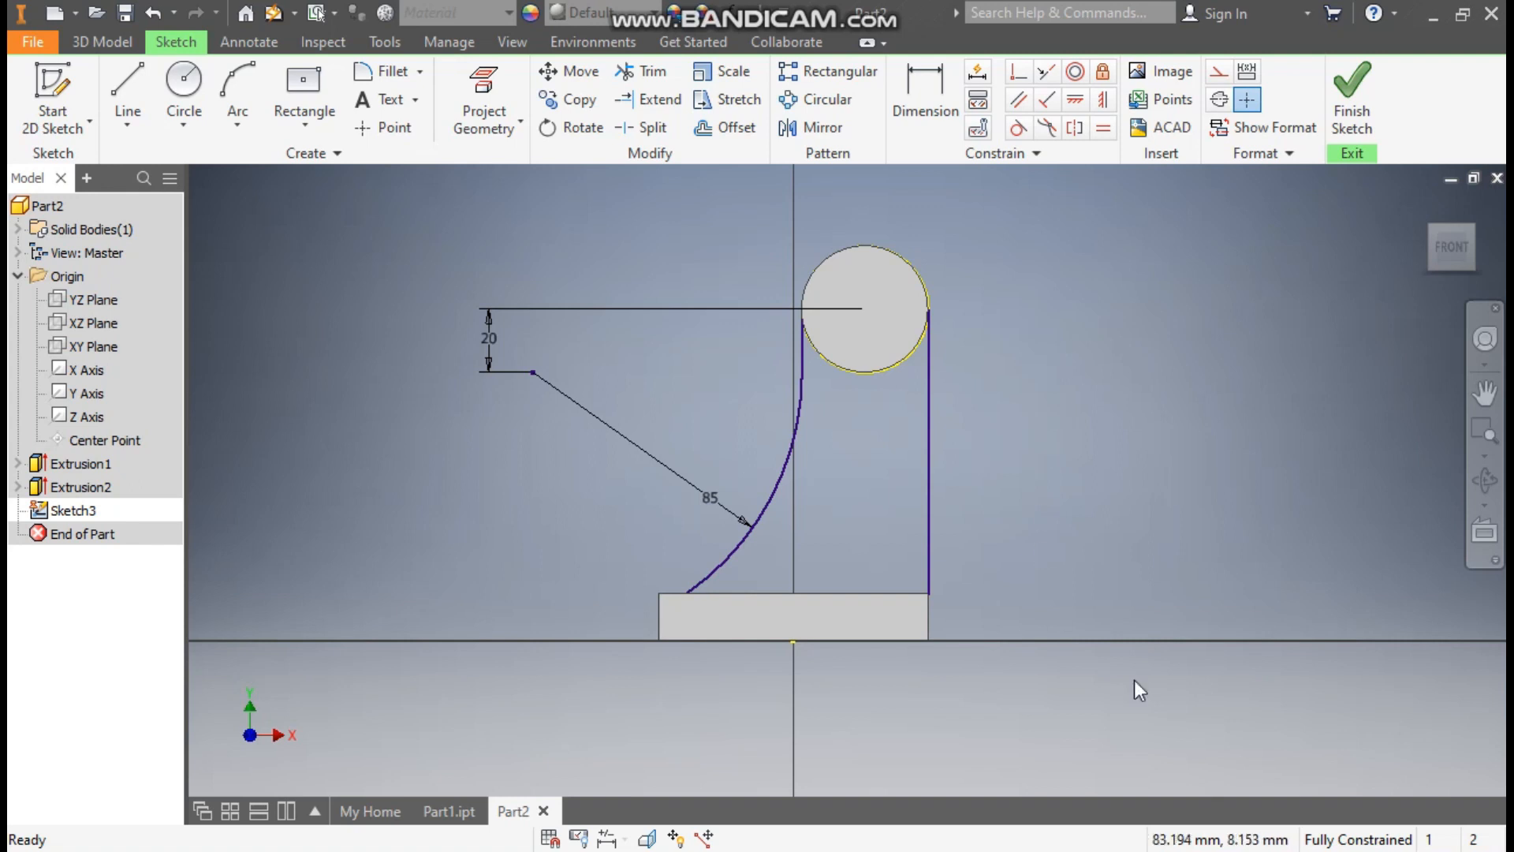
Extrude the closed web profile between plate and cylinder 10 mm symmetrically about the sketch plane as a join.
{"action": "left_click", "coordinate": [102, 42]}
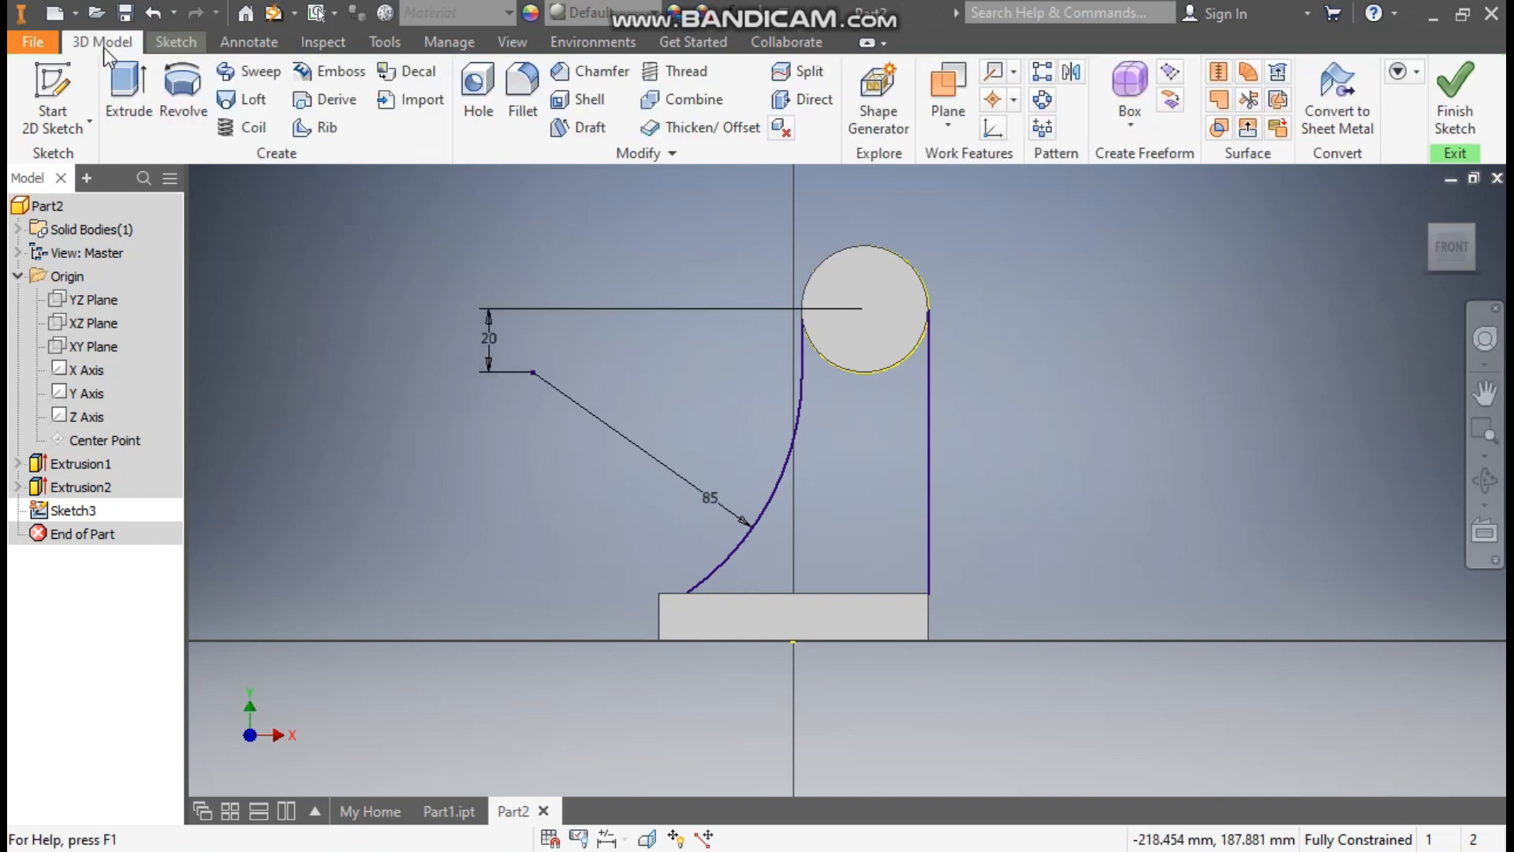
{"action": "left_click", "coordinate": [126, 85]}
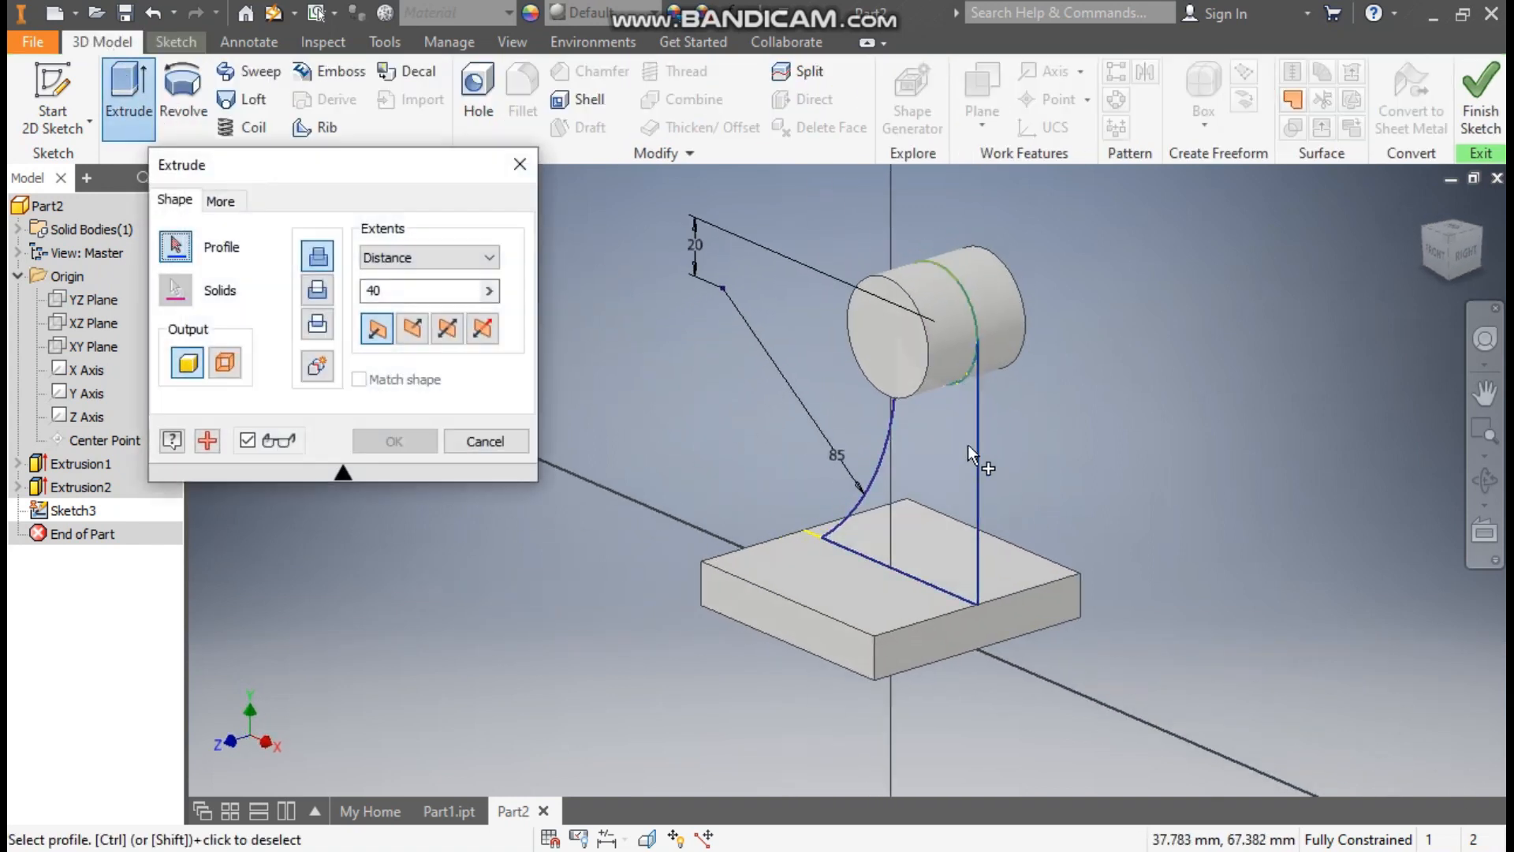
{"action": "left_click", "coordinate": [934, 440]}
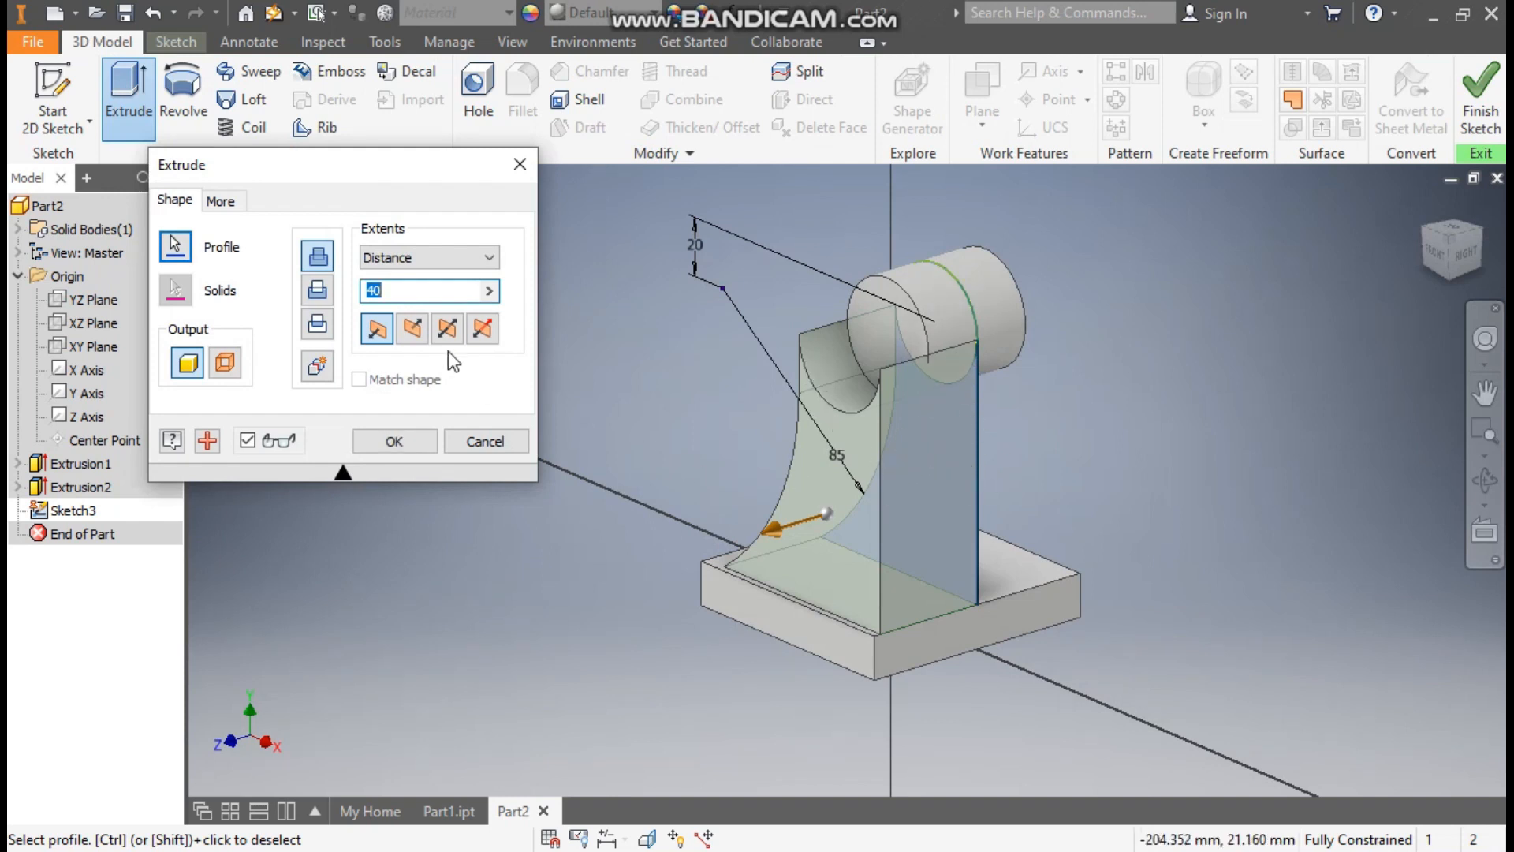
{"action": "left_click", "coordinate": [448, 329]}
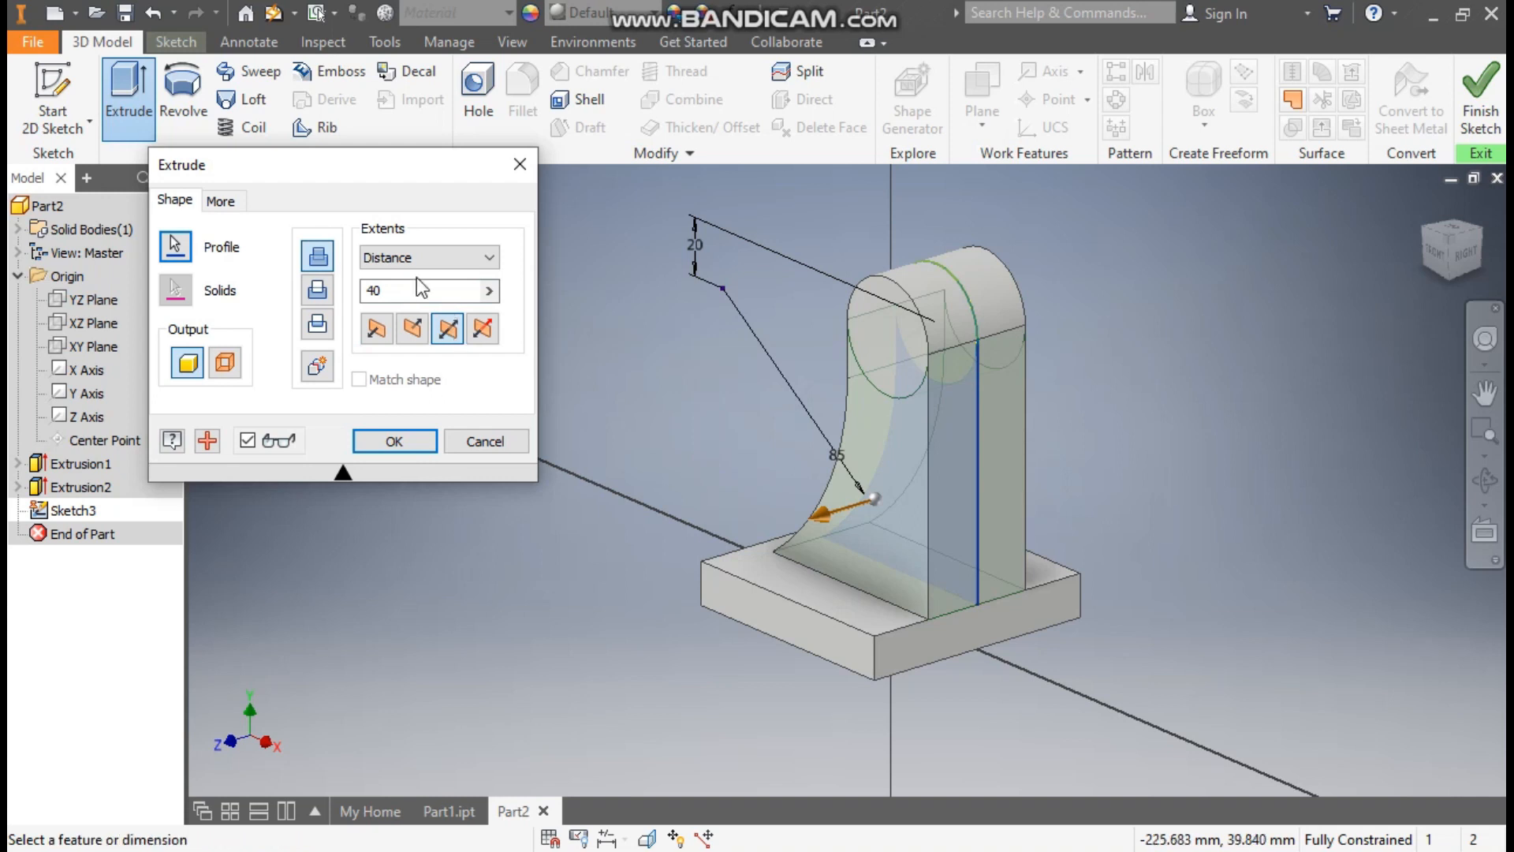
{"action": "double_click", "coordinate": [374, 290]}
{"action": "type", "text": "1"}
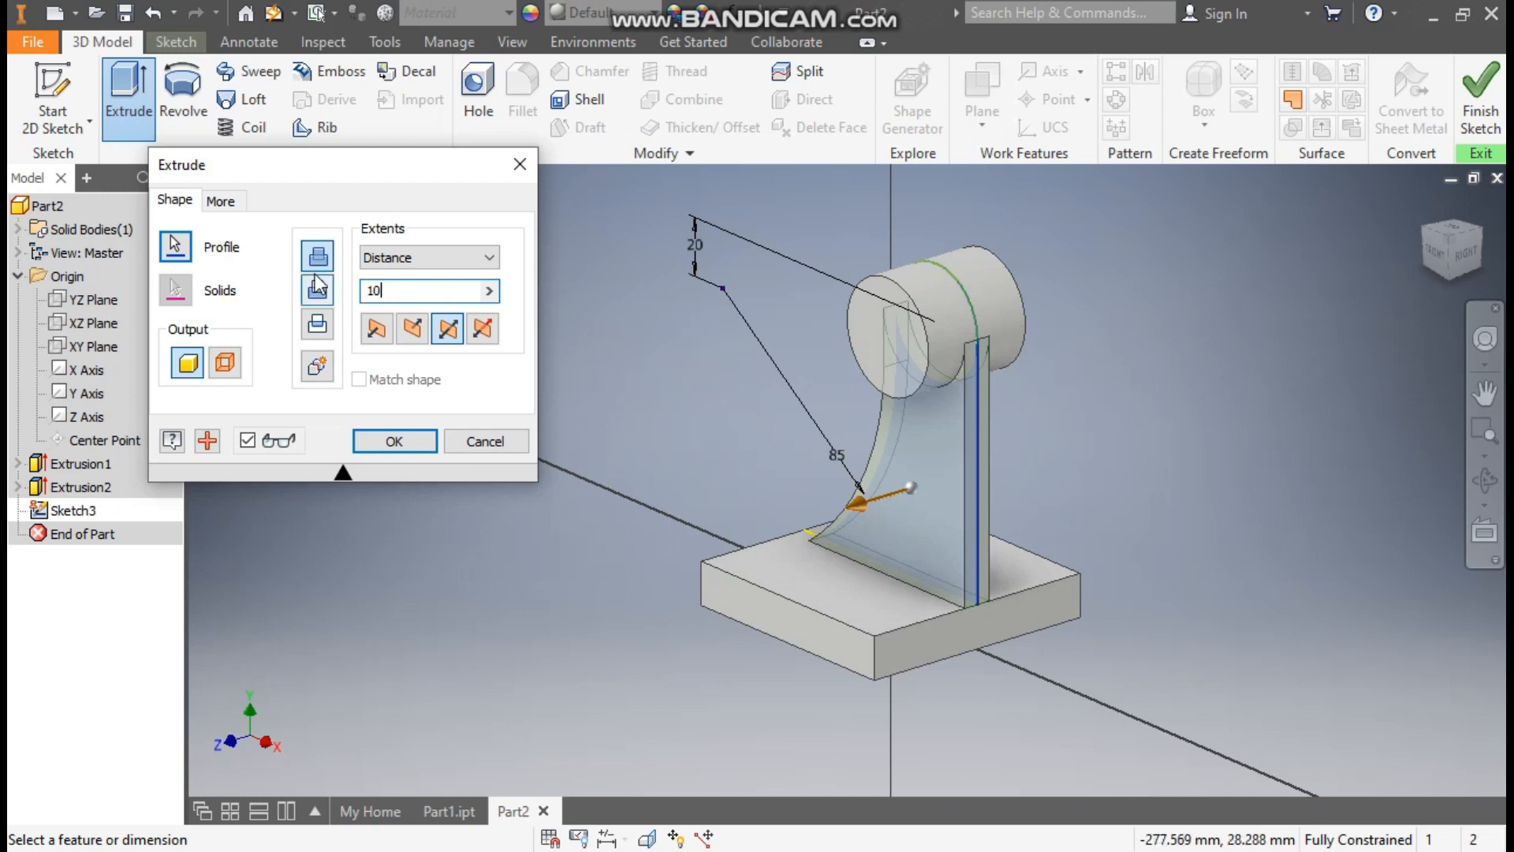
{"action": "left_click", "coordinate": [399, 444]}
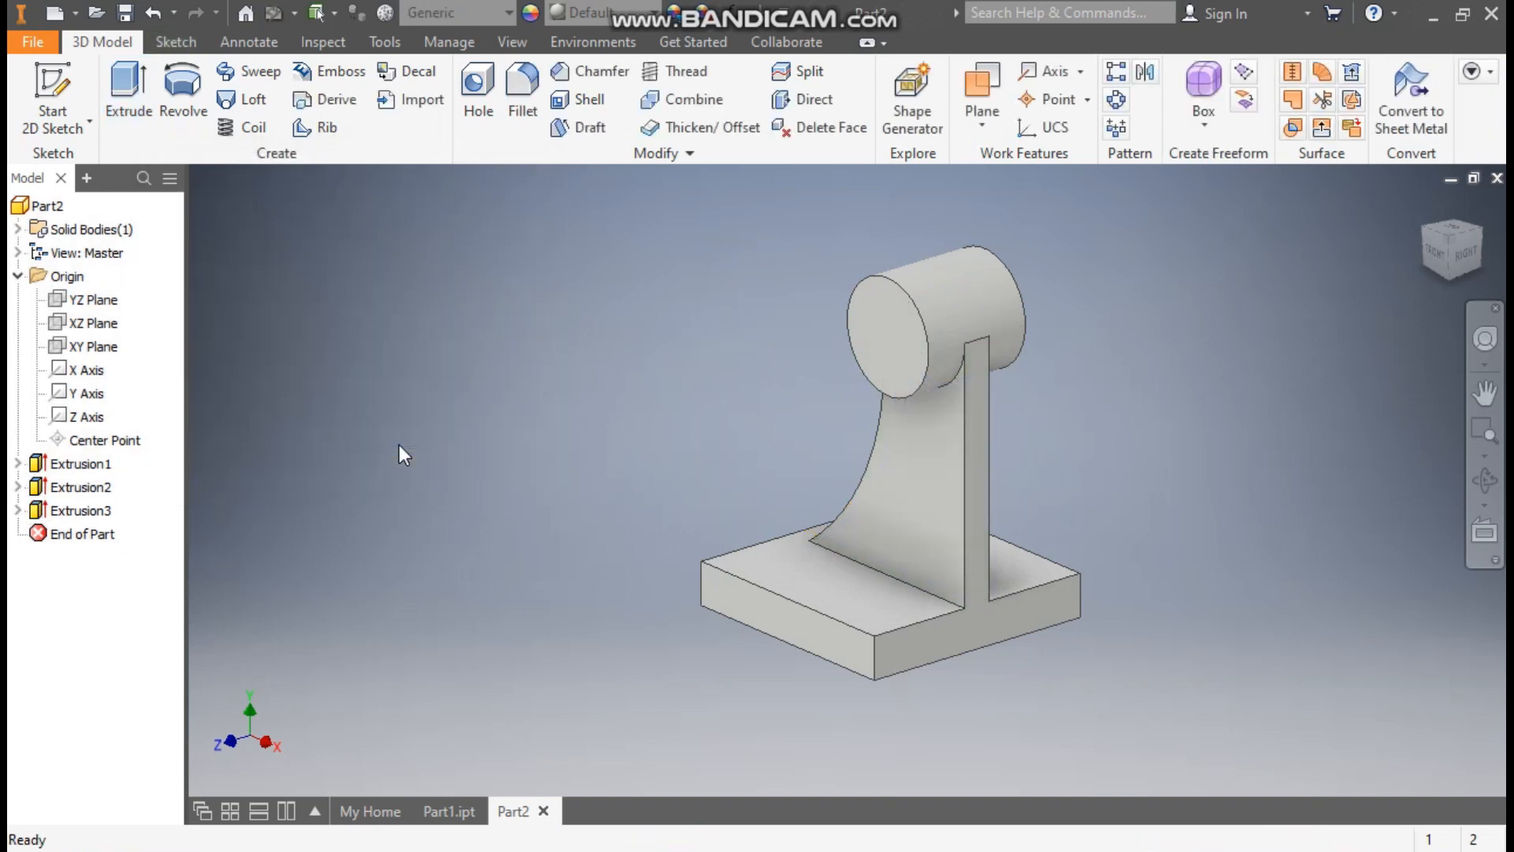
Examine the curved arm with its two holes on the reference model Part1.ipt, then return to Part2.
{"action": "left_click", "coordinate": [457, 806]}
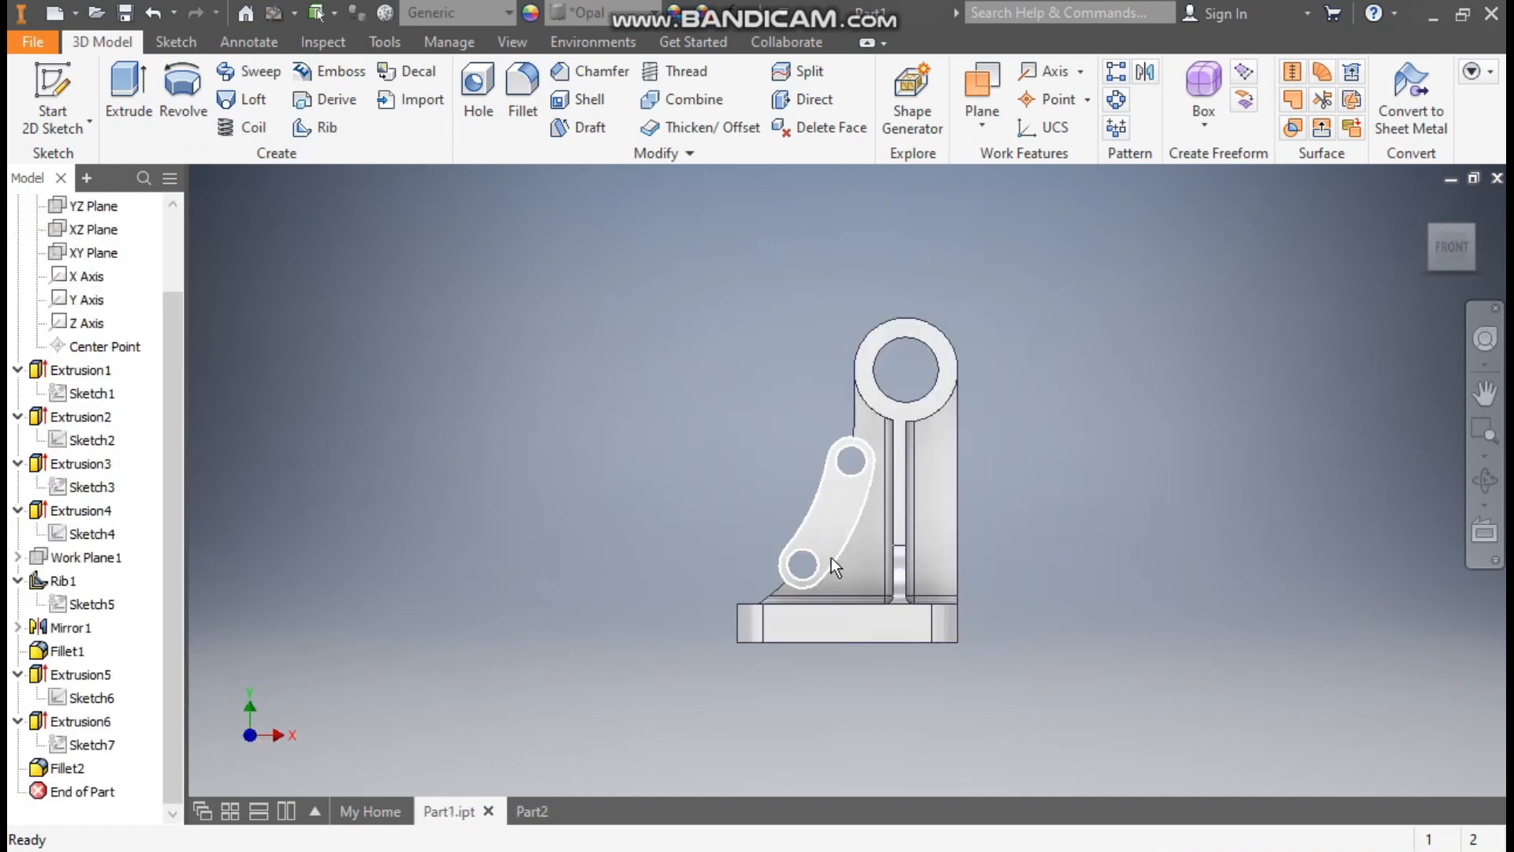
{"action": "key", "text": "F6"}
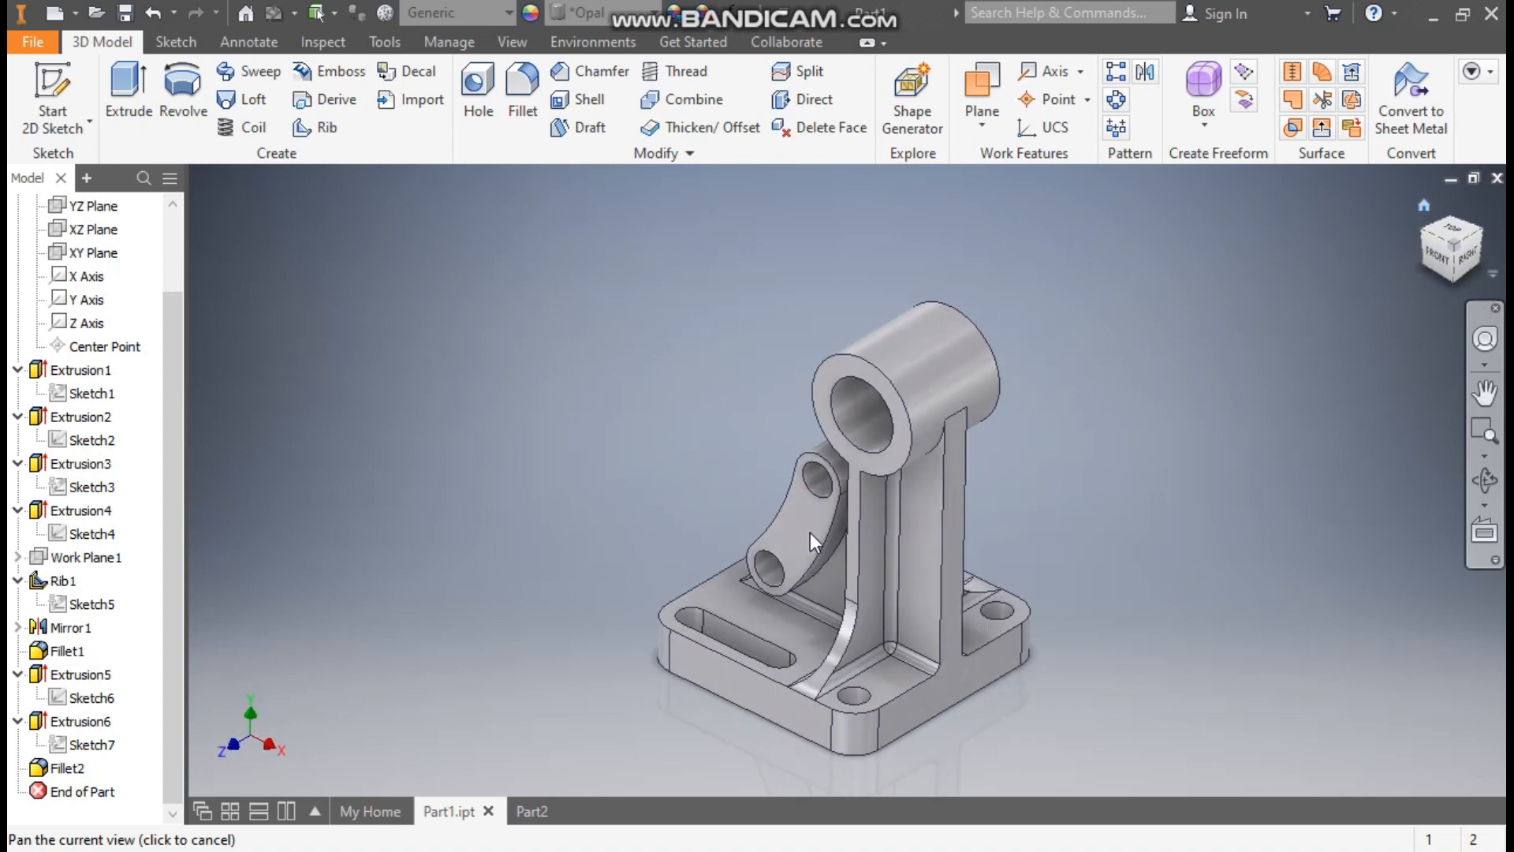
{"action": "left_click", "coordinate": [539, 809]}
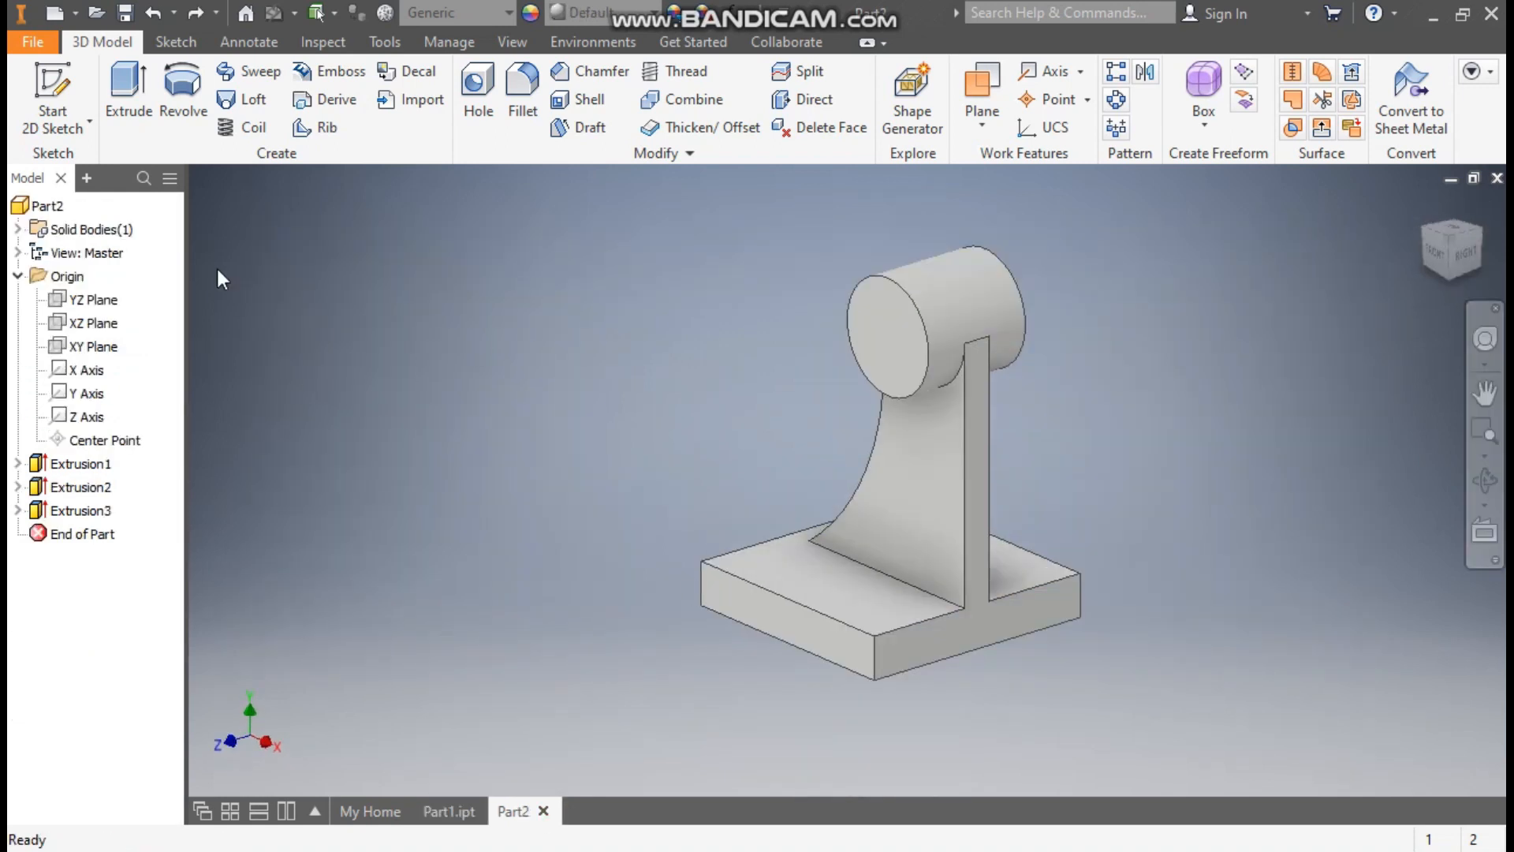
Start a sketch on the XY plane and draw a three-point arc slot with its centre arc along the web's curved edge.
{"action": "left_click", "coordinate": [55, 93]}
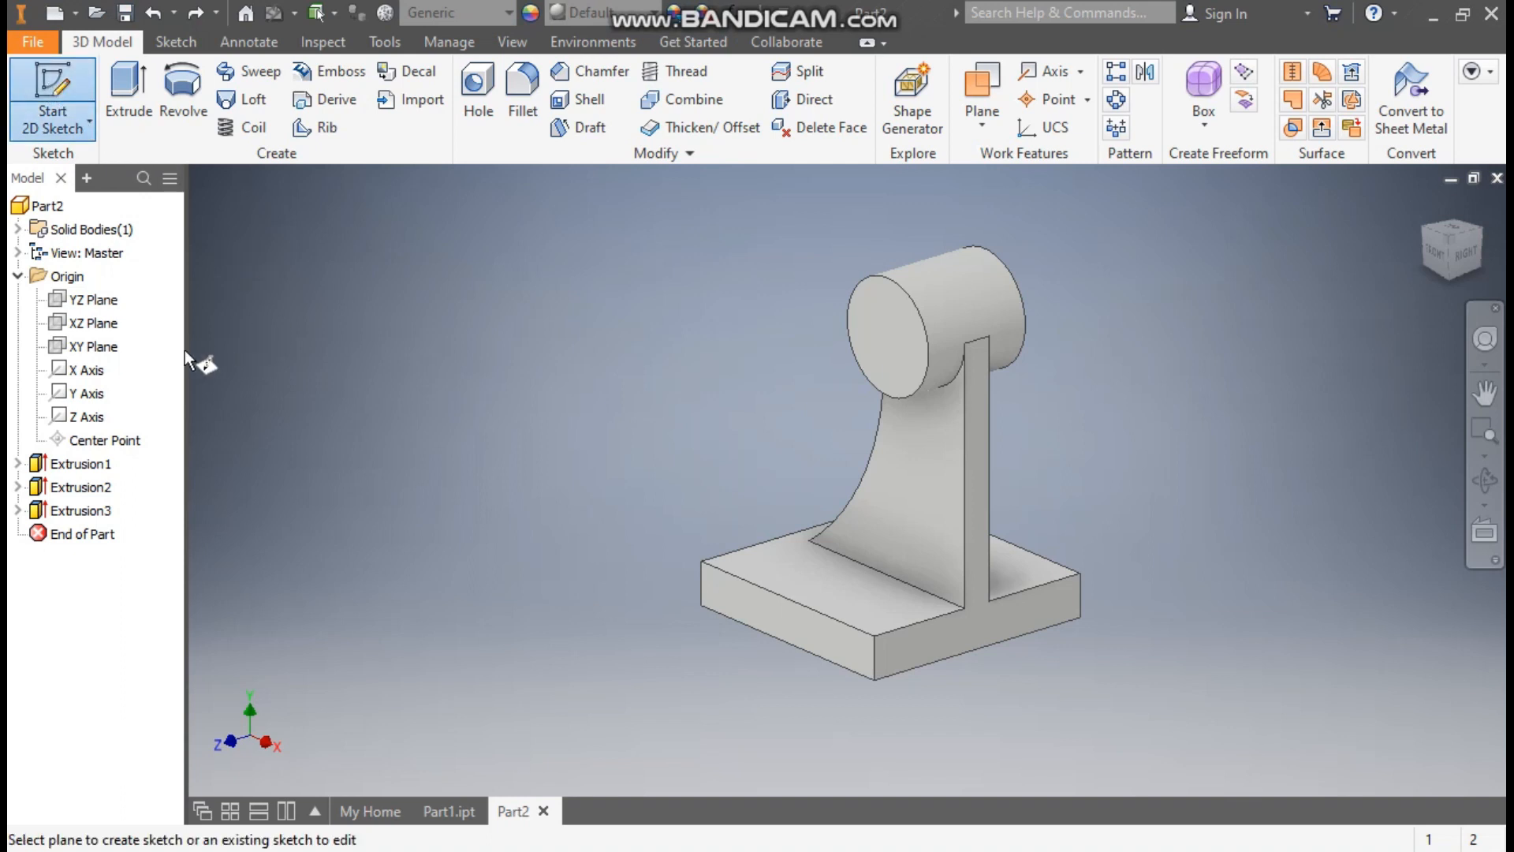
{"action": "left_click", "coordinate": [100, 347]}
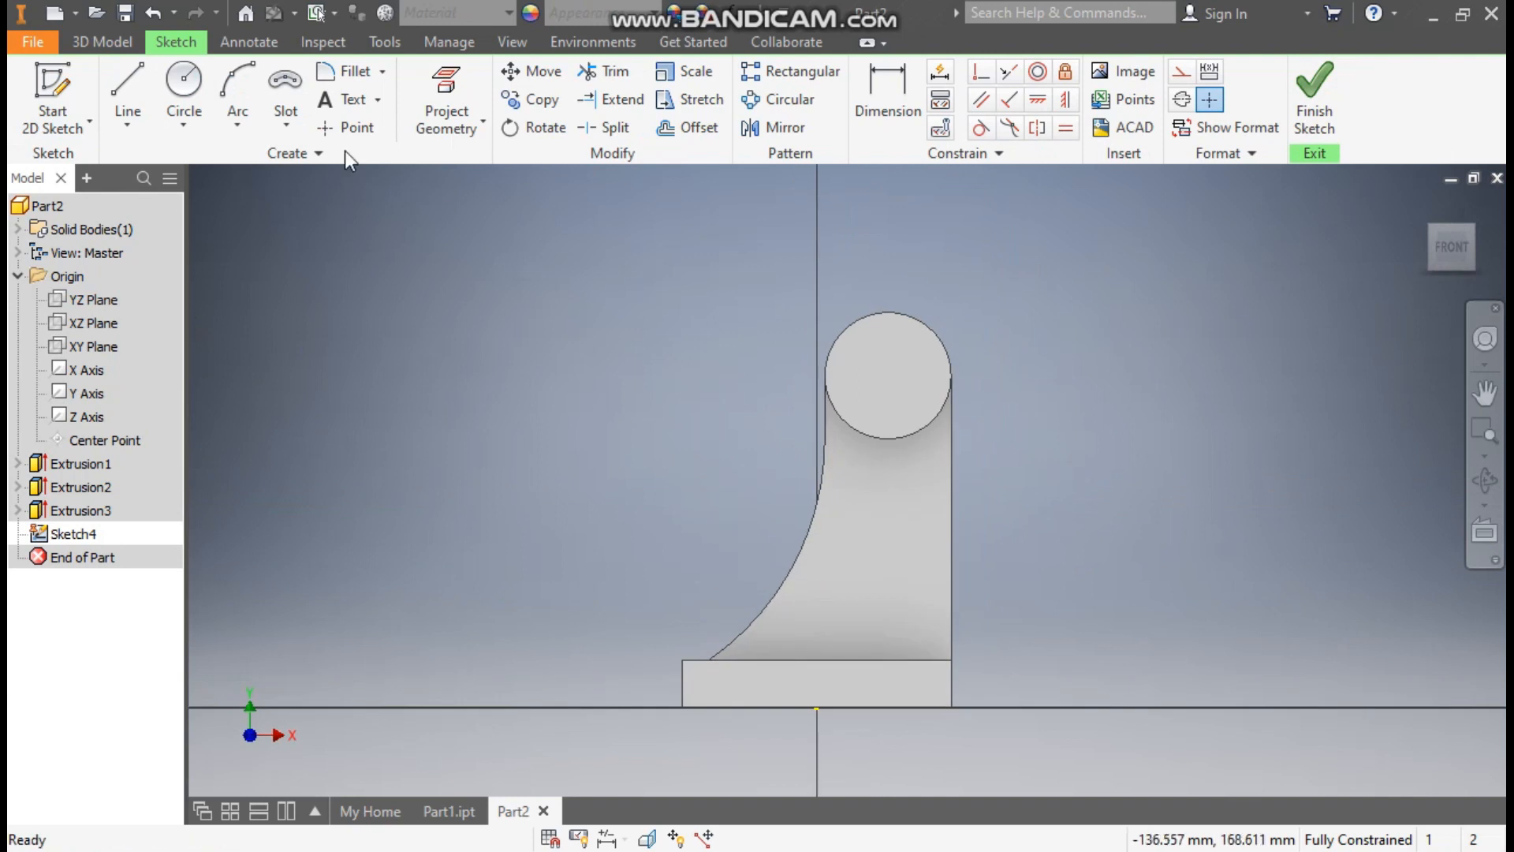
{"action": "left_click", "coordinate": [287, 123]}
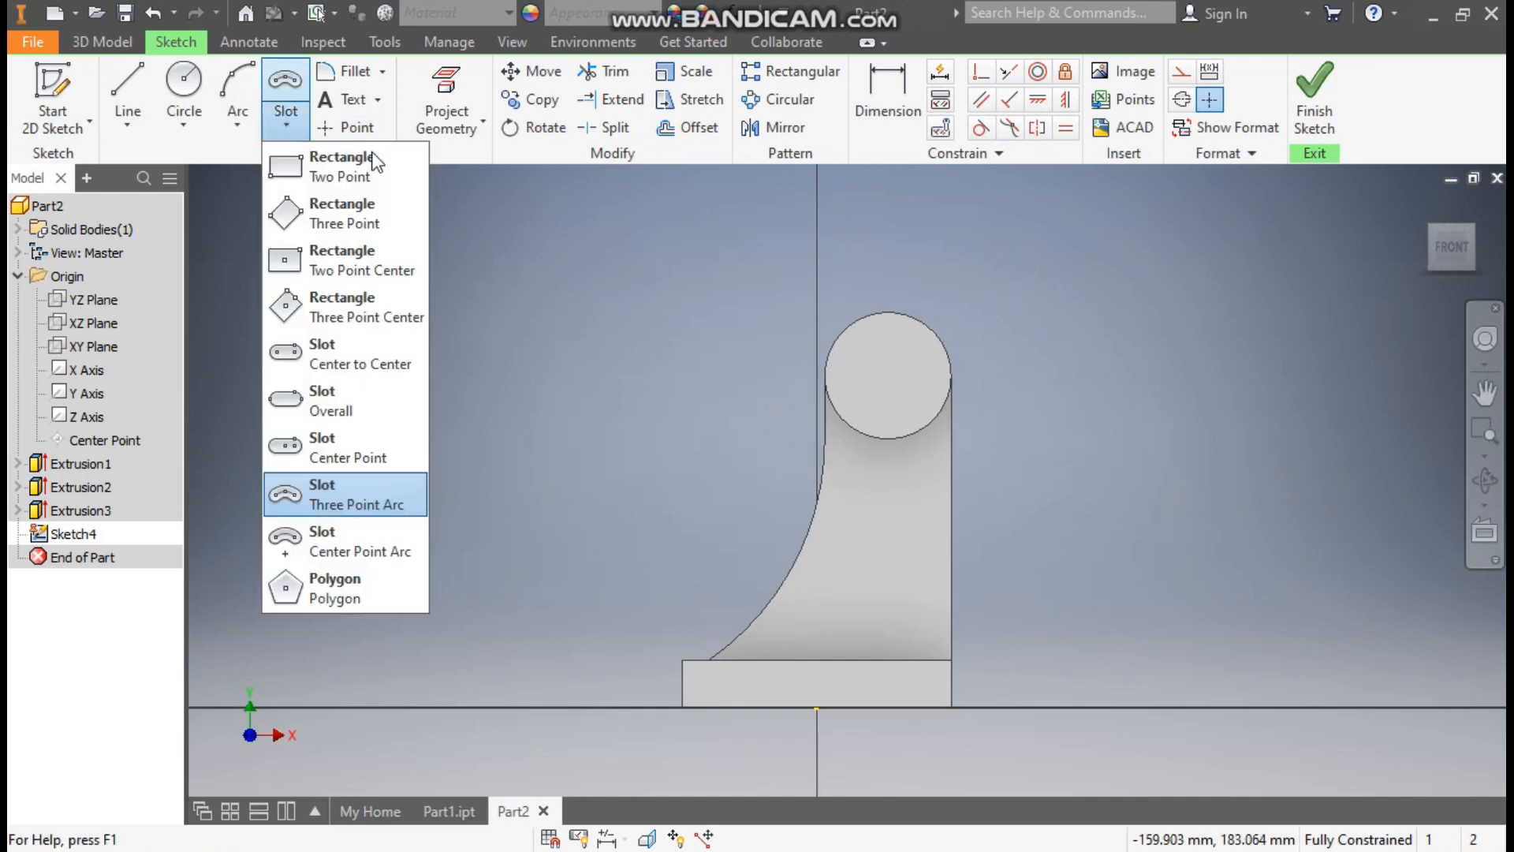
{"action": "left_click", "coordinate": [376, 494]}
{"action": "scroll", "coordinate": [781, 538], "scroll_direction": "down", "scroll_amount": 3}
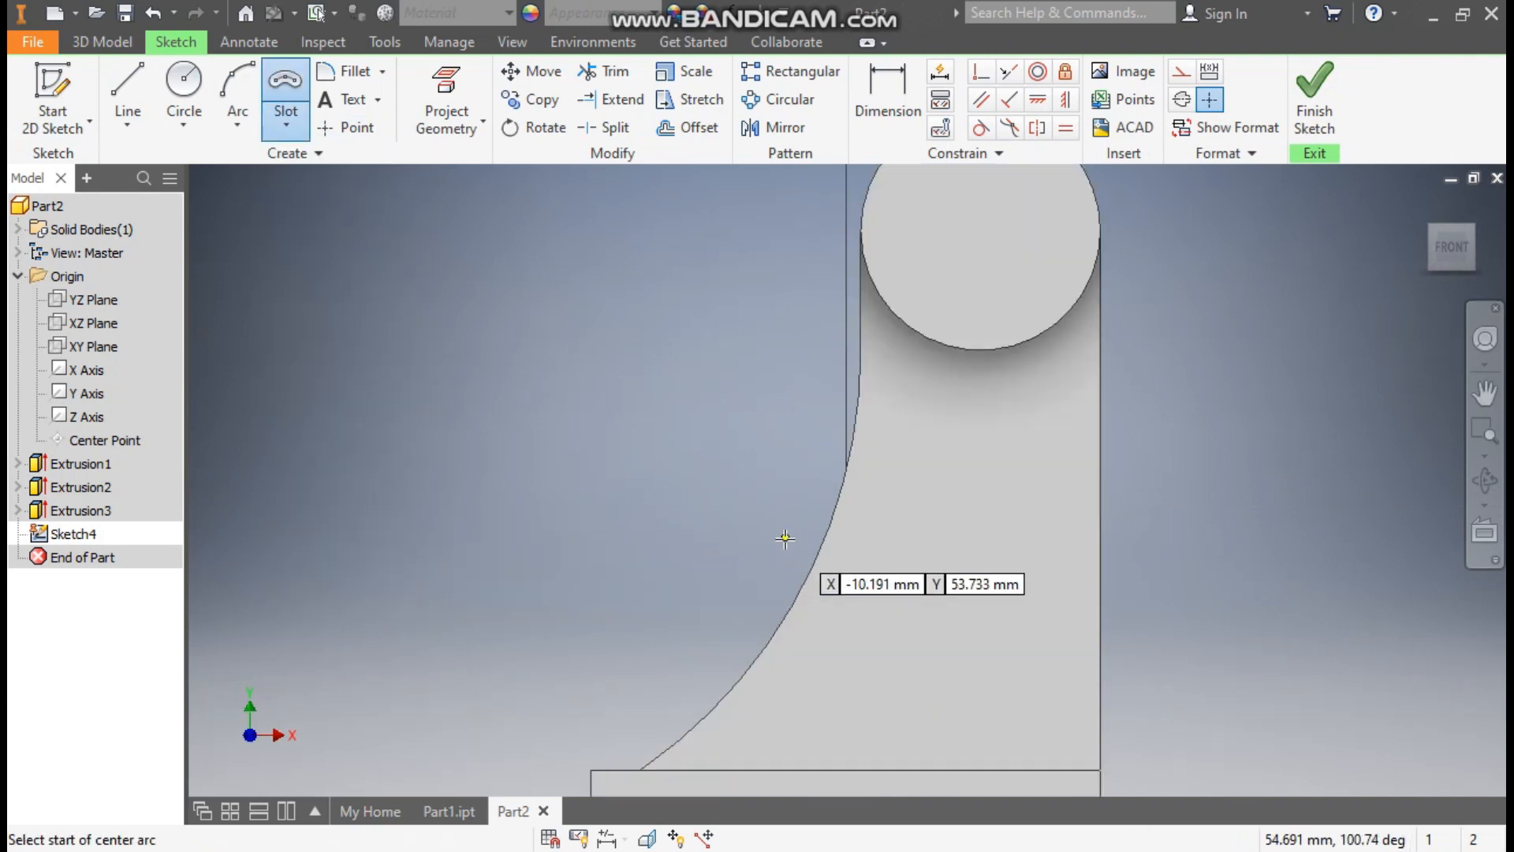
{"action": "middle_click_drag", "start_coordinate": [884, 503], "coordinate": [886, 419]}
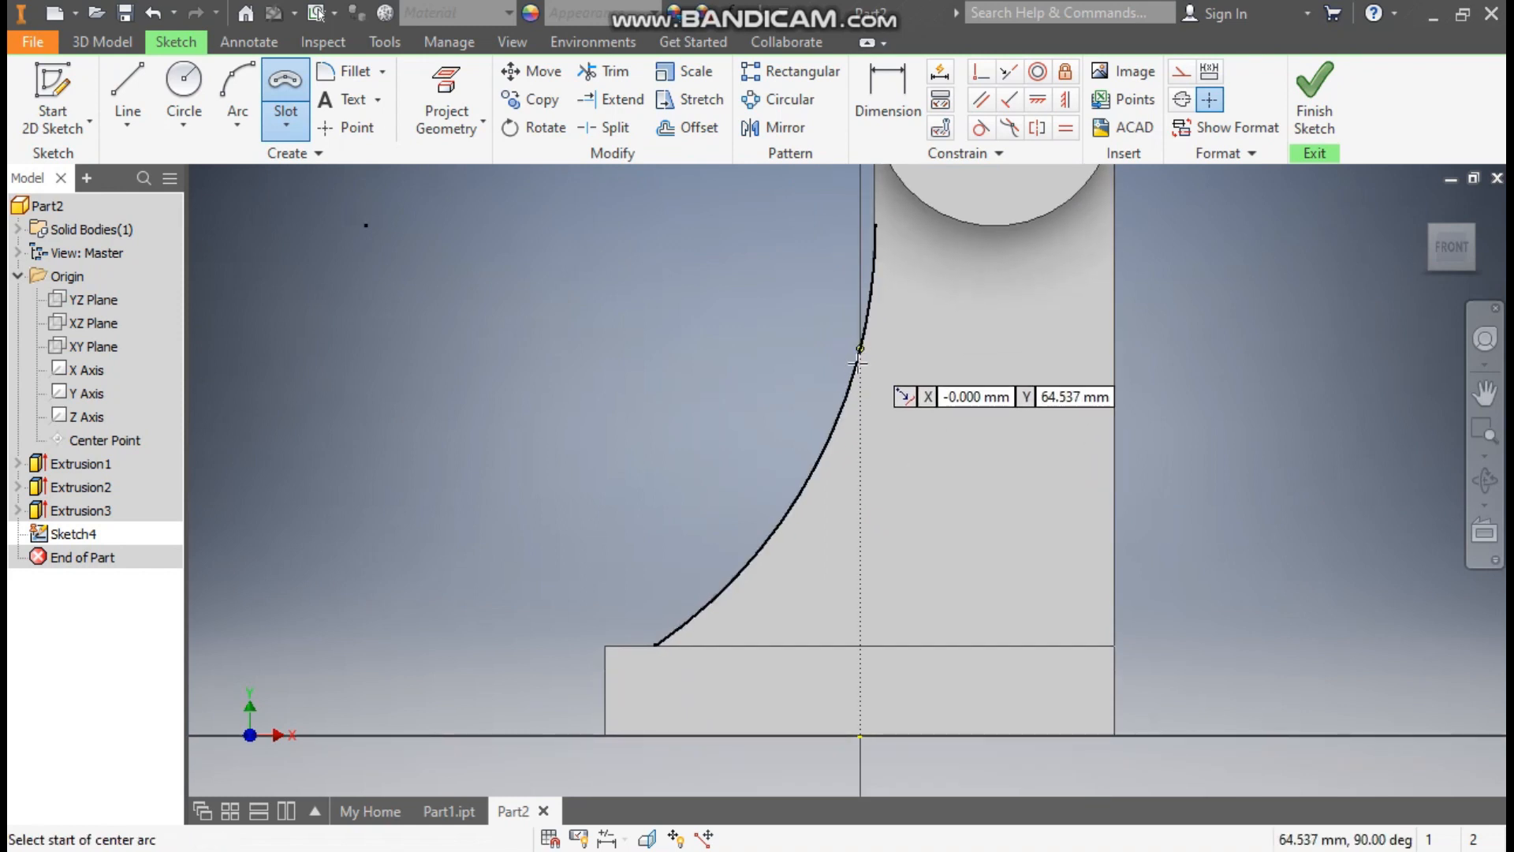
{"action": "left_click", "coordinate": [872, 306]}
{"action": "left_click", "coordinate": [751, 564]}
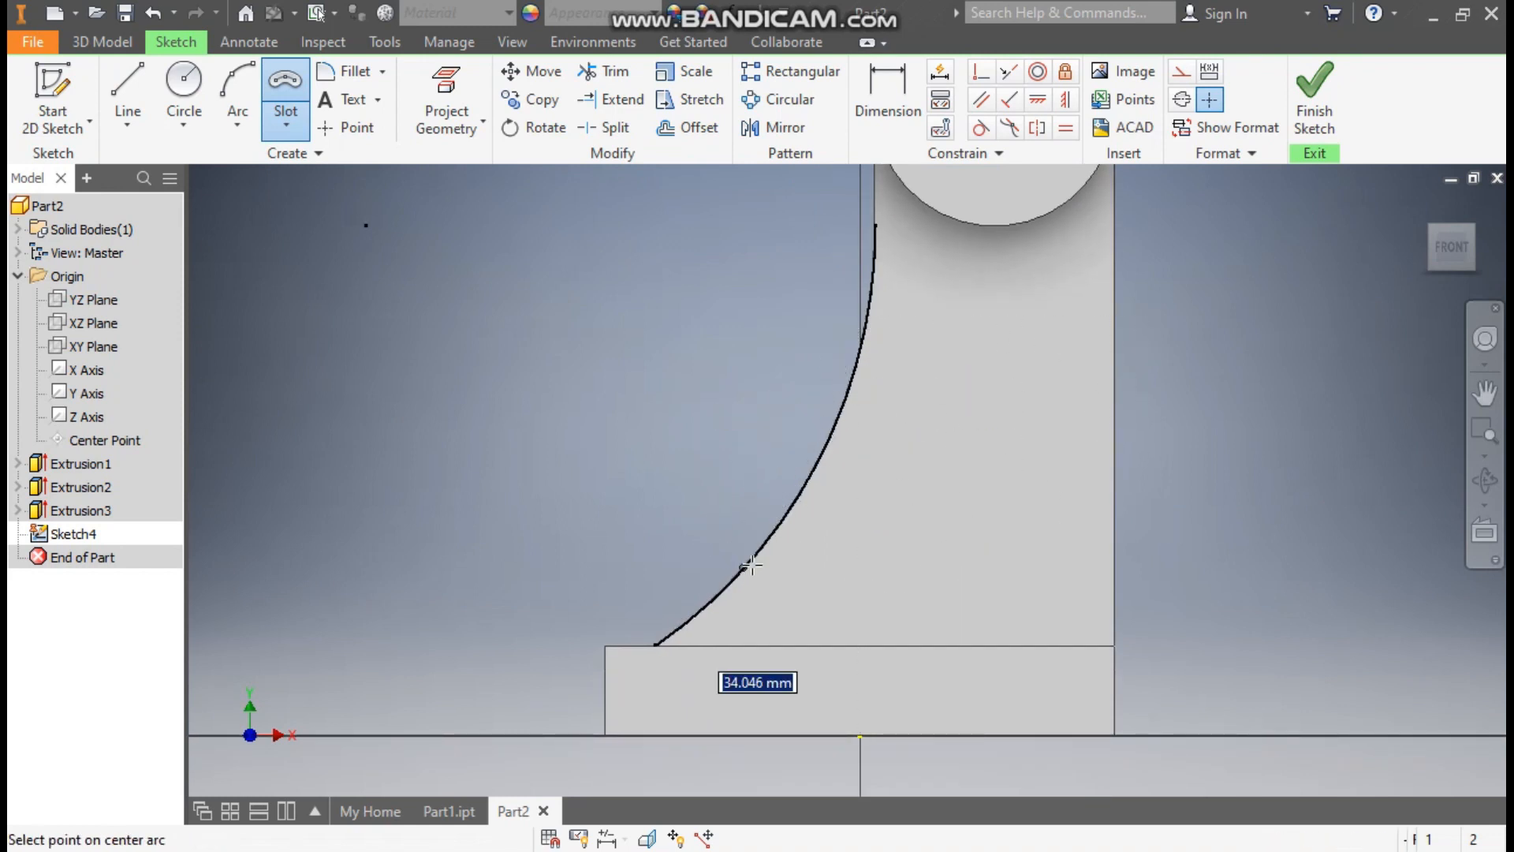
{"action": "left_click", "coordinate": [823, 457]}
{"action": "left_click", "coordinate": [861, 466]}
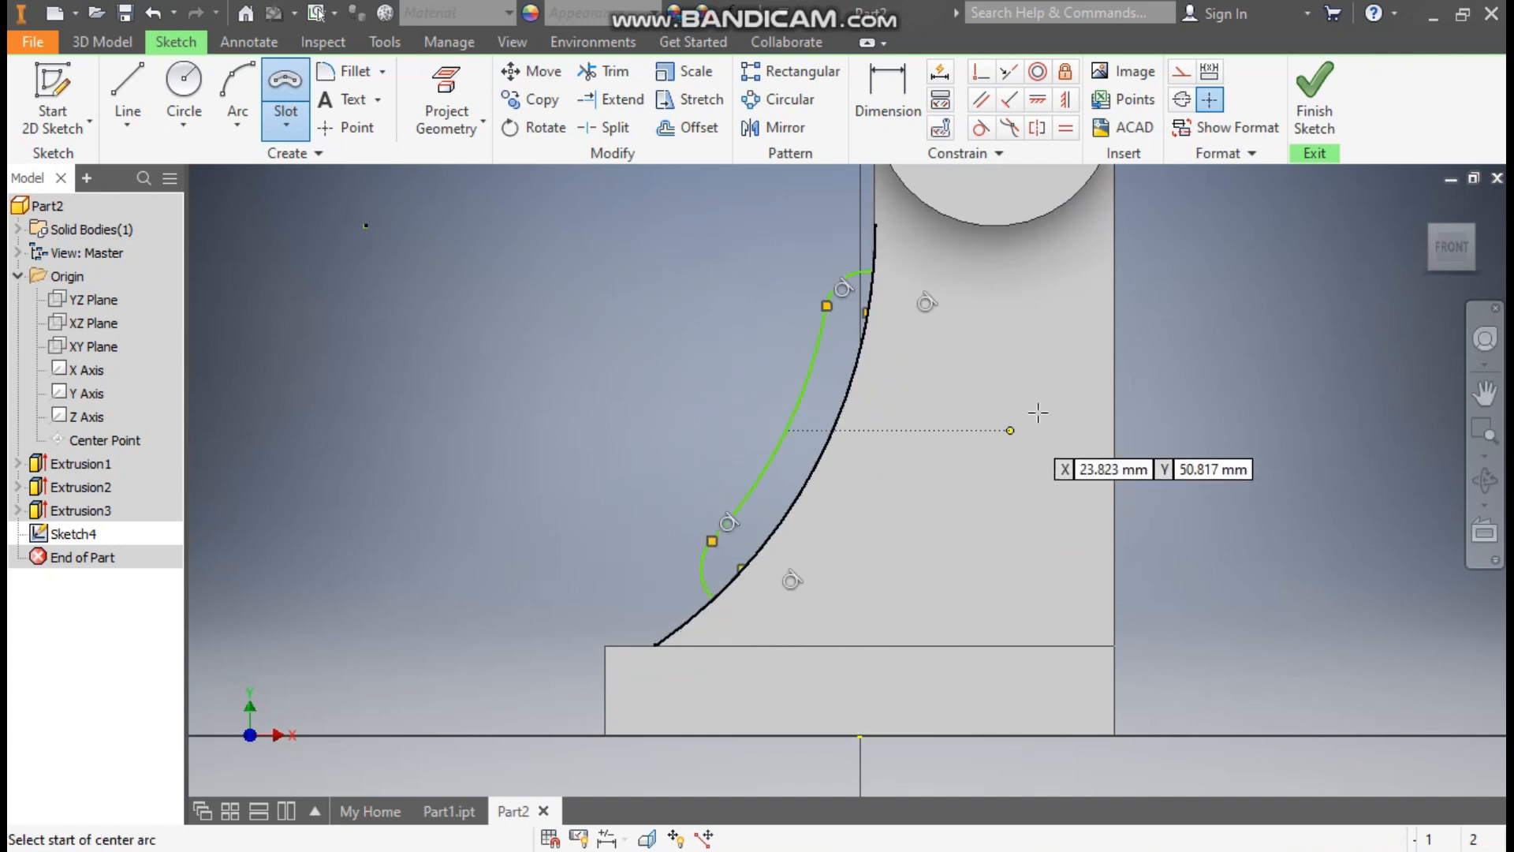
Set the visual style to wireframe so the whole slot outline can be seen through the web.
{"action": "left_click", "coordinate": [513, 43]}
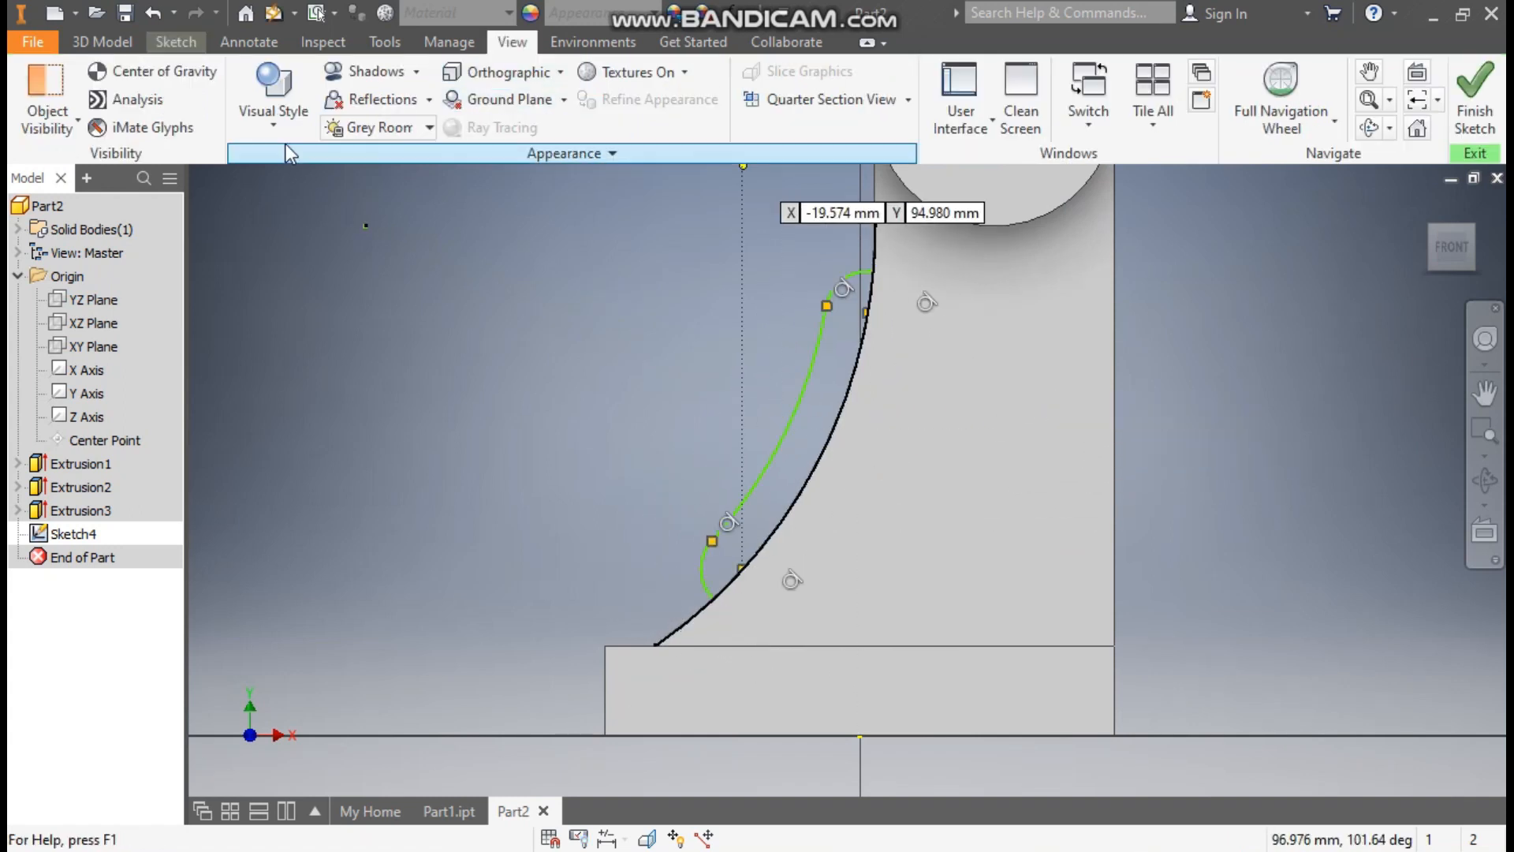
{"action": "left_click", "coordinate": [283, 117]}
{"action": "left_click", "coordinate": [354, 348]}
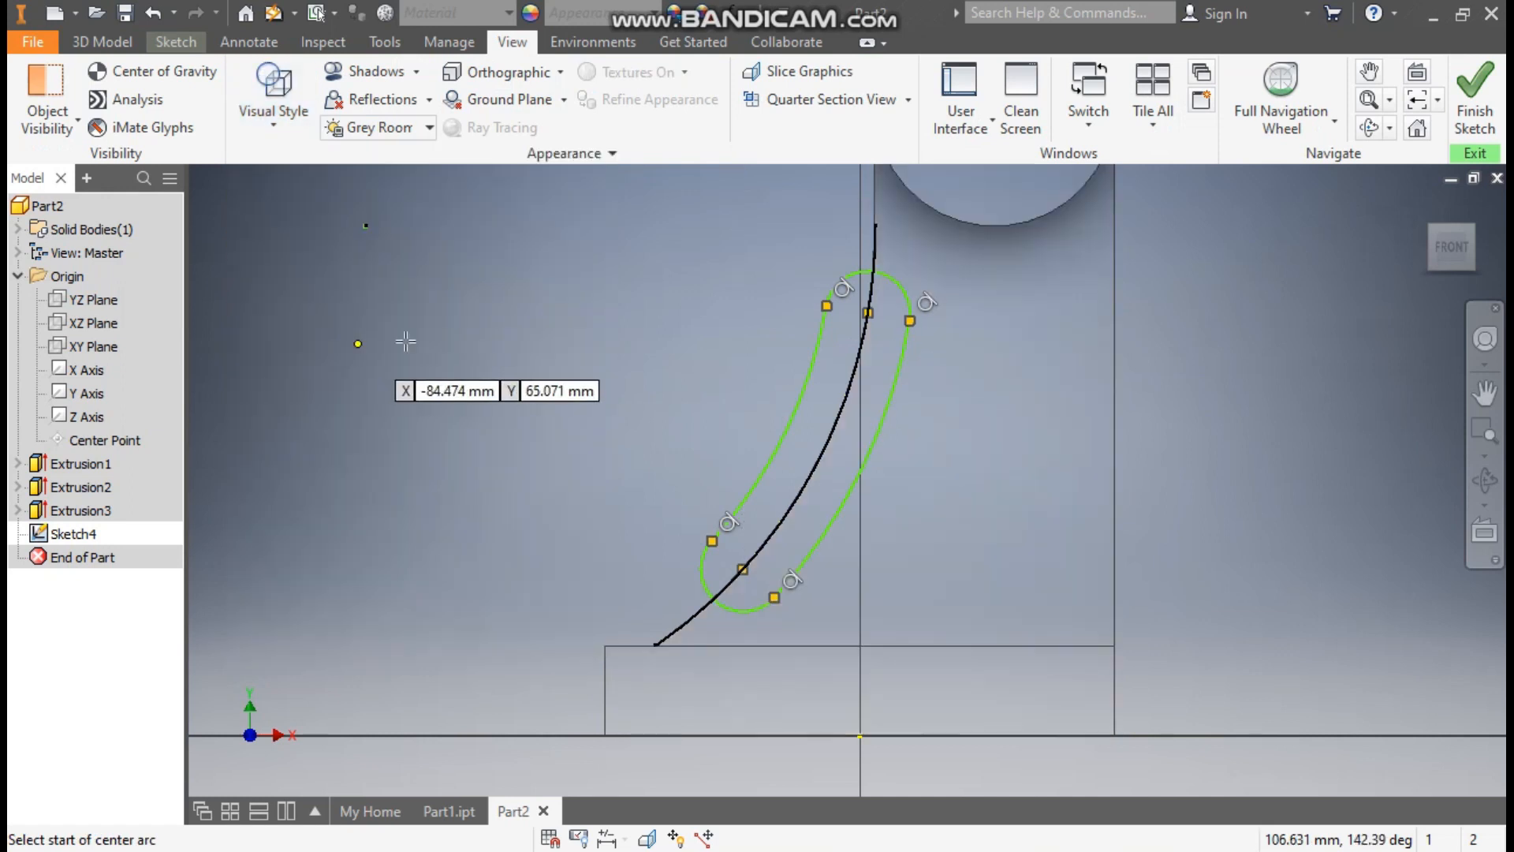
Draw a short line from the slot's upper end centre to the upper end of its outer arc.
{"action": "left_click", "coordinate": [176, 42]}
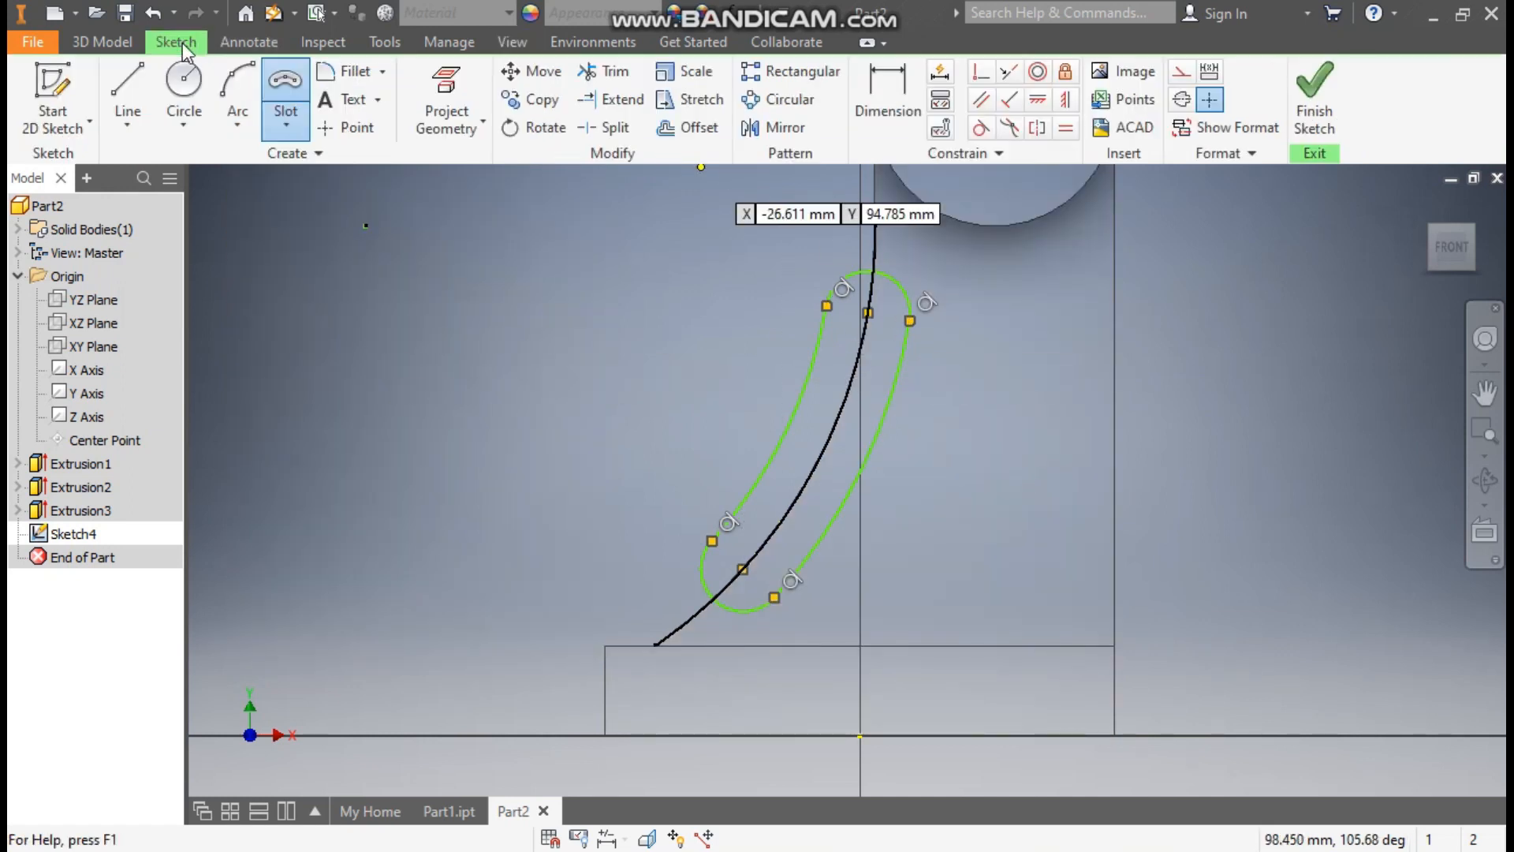
{"action": "left_click", "coordinate": [127, 95]}
{"action": "scroll", "coordinate": [864, 266], "scroll_direction": "up", "scroll_amount": 3}
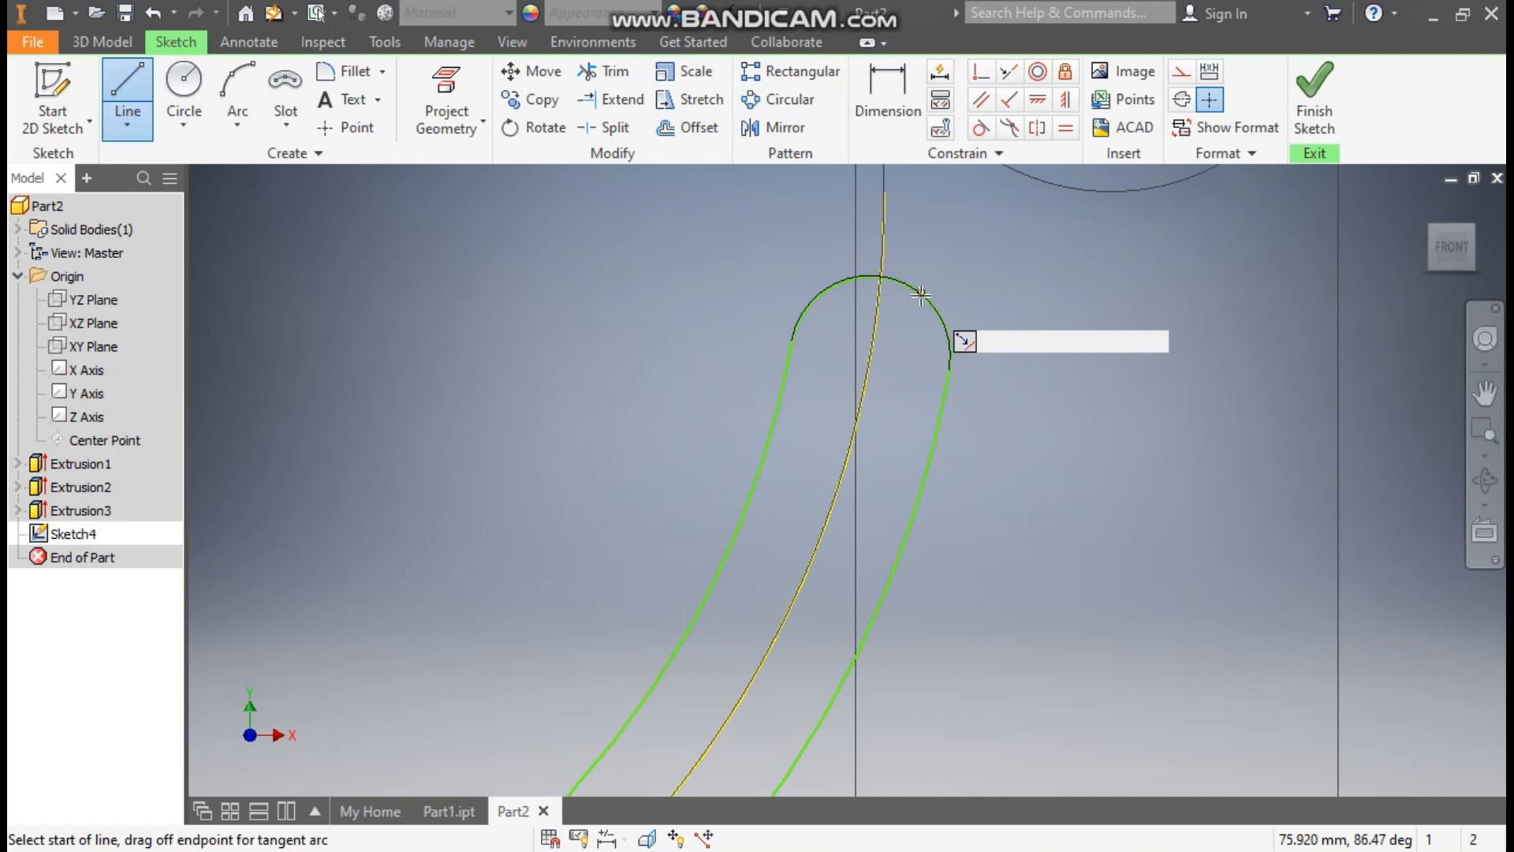
{"action": "left_click", "coordinate": [871, 353]}
{"action": "left_click", "coordinate": [952, 368]}
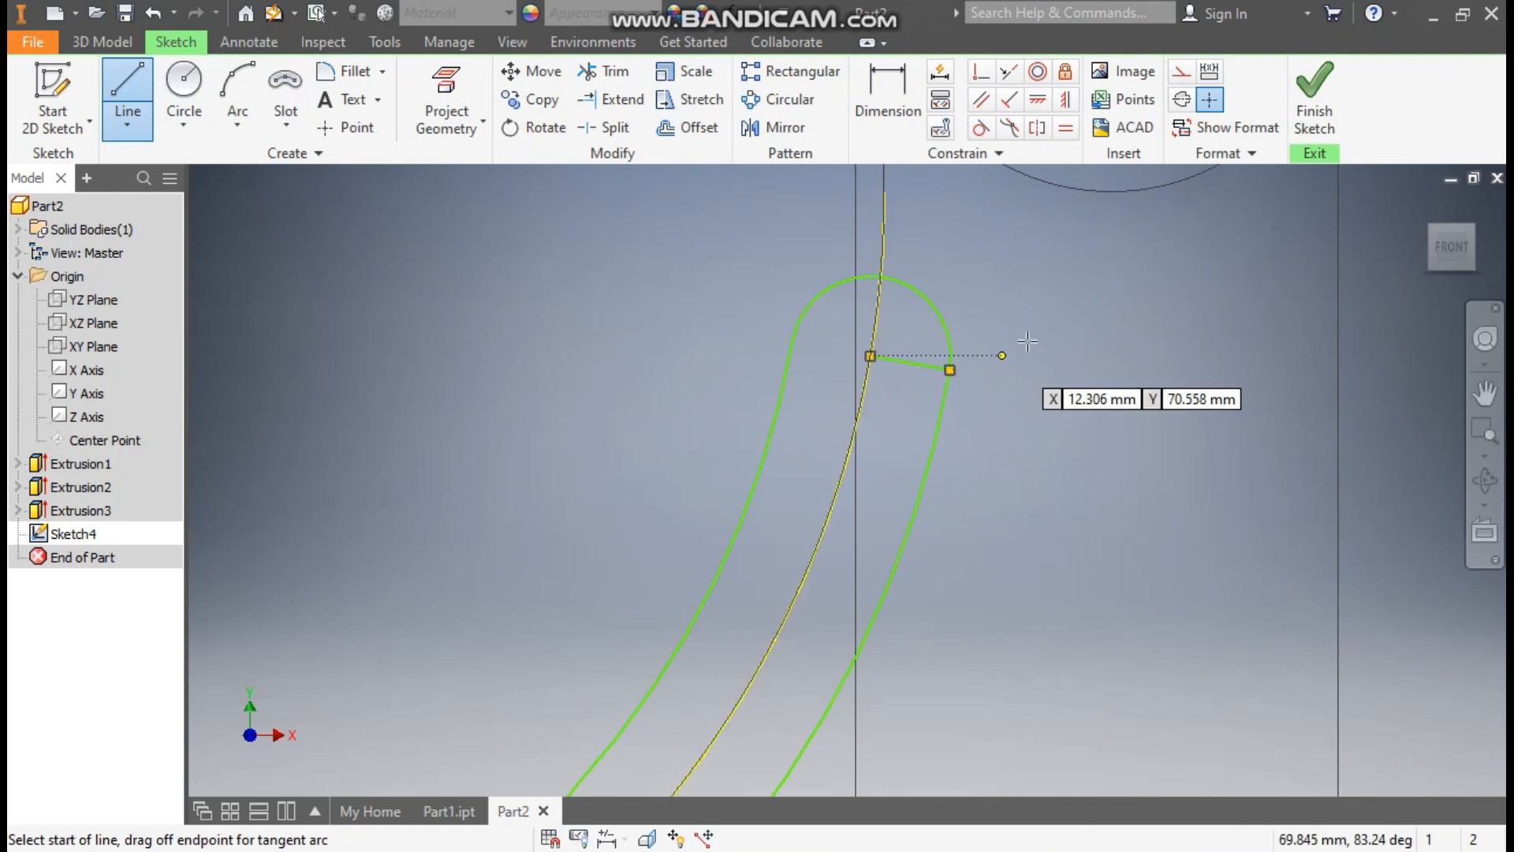
Draw a short line from the slot's lower end centre to the lower end of its outer arc.
{"action": "scroll", "coordinate": [992, 289], "scroll_direction": "down", "scroll_amount": 2}
{"action": "scroll", "coordinate": [786, 614], "scroll_direction": "up", "scroll_amount": 3}
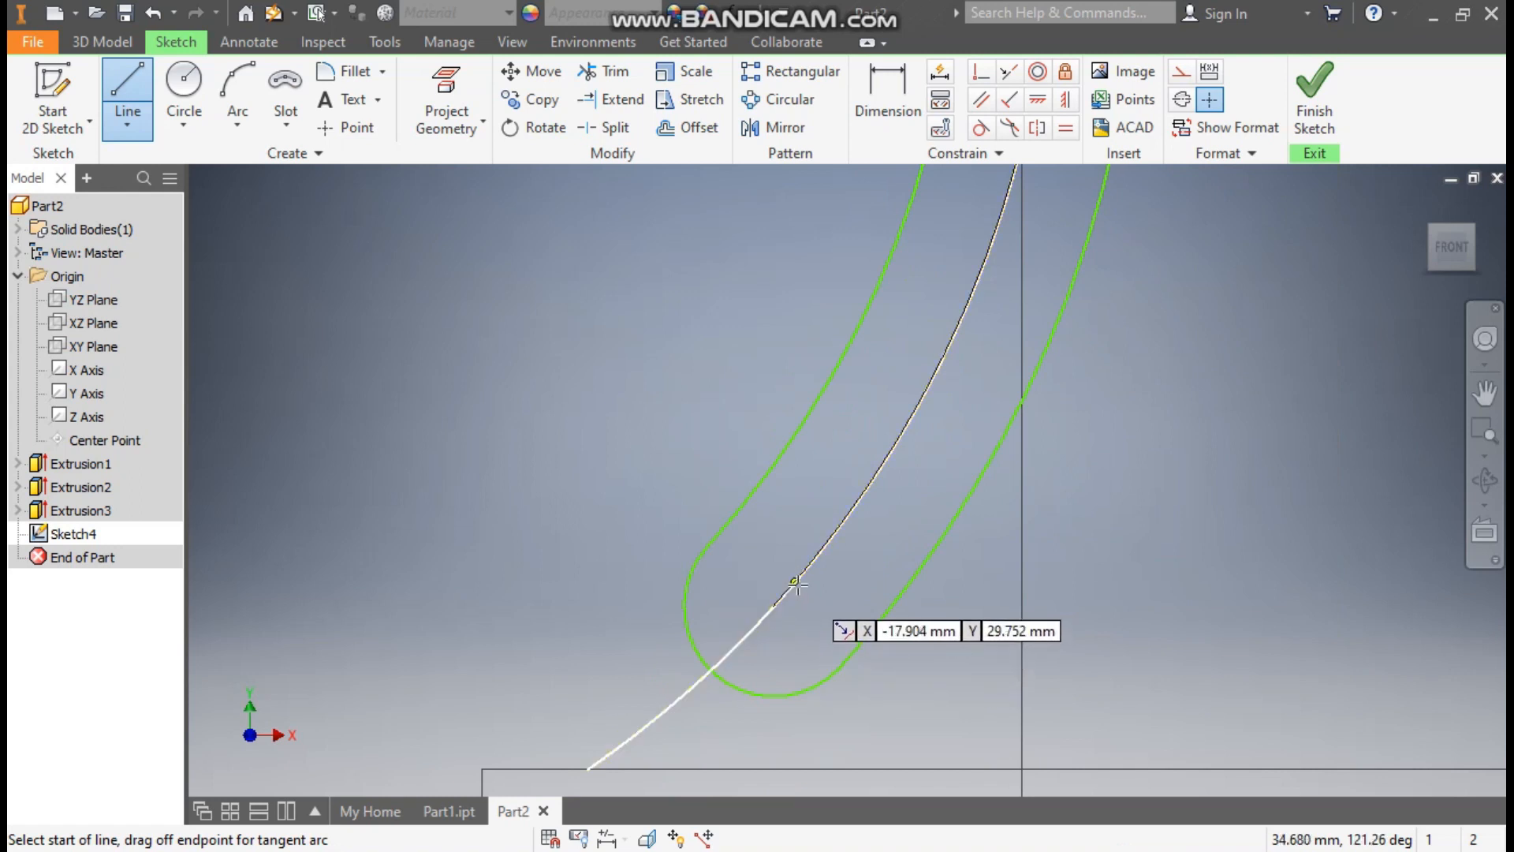
{"action": "left_click", "coordinate": [779, 606]}
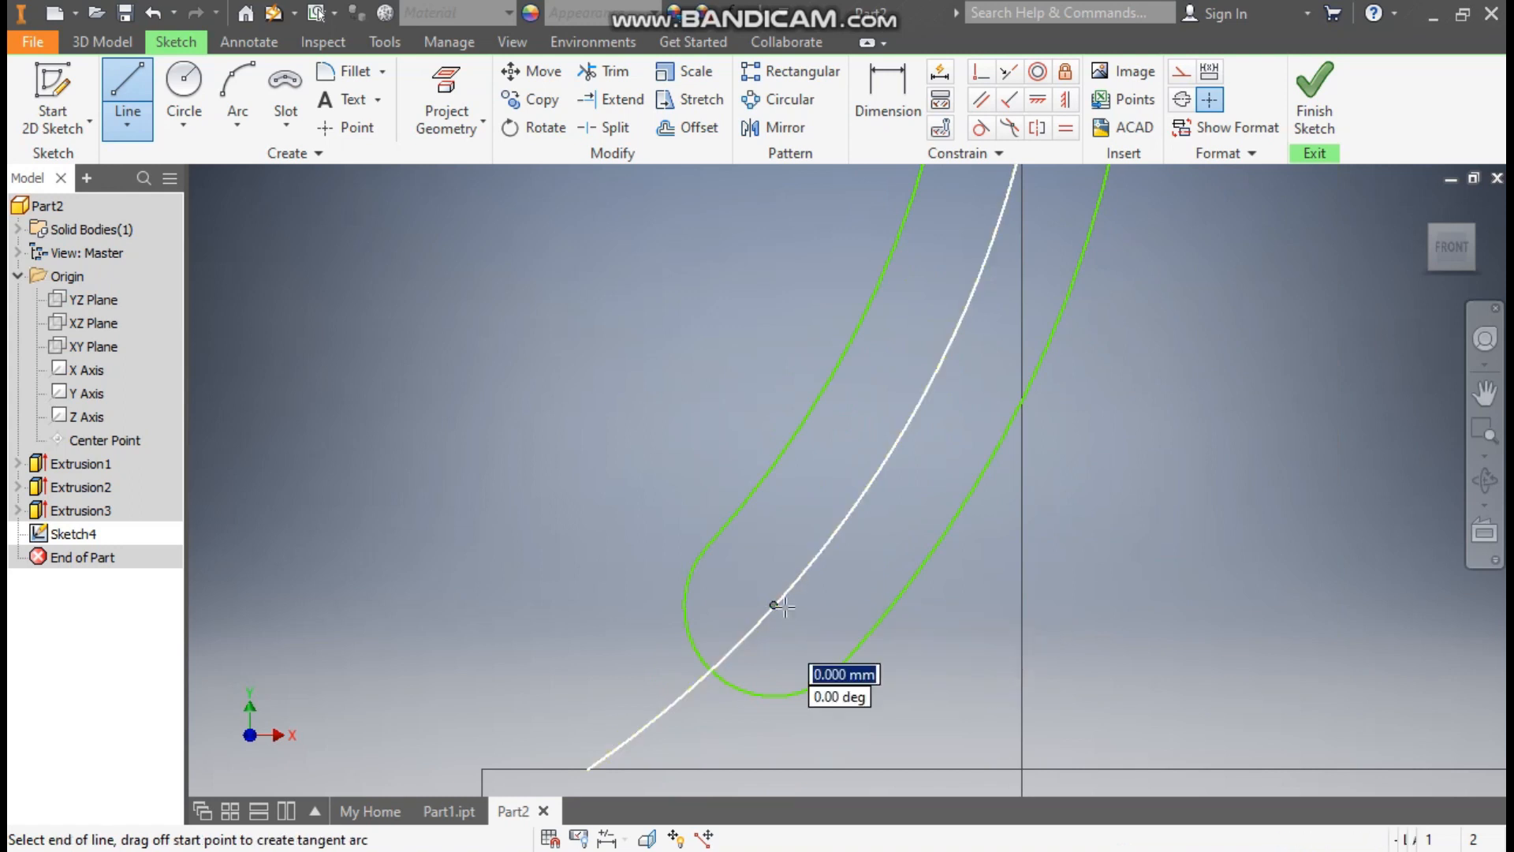
{"action": "double_click", "coordinate": [840, 667]}
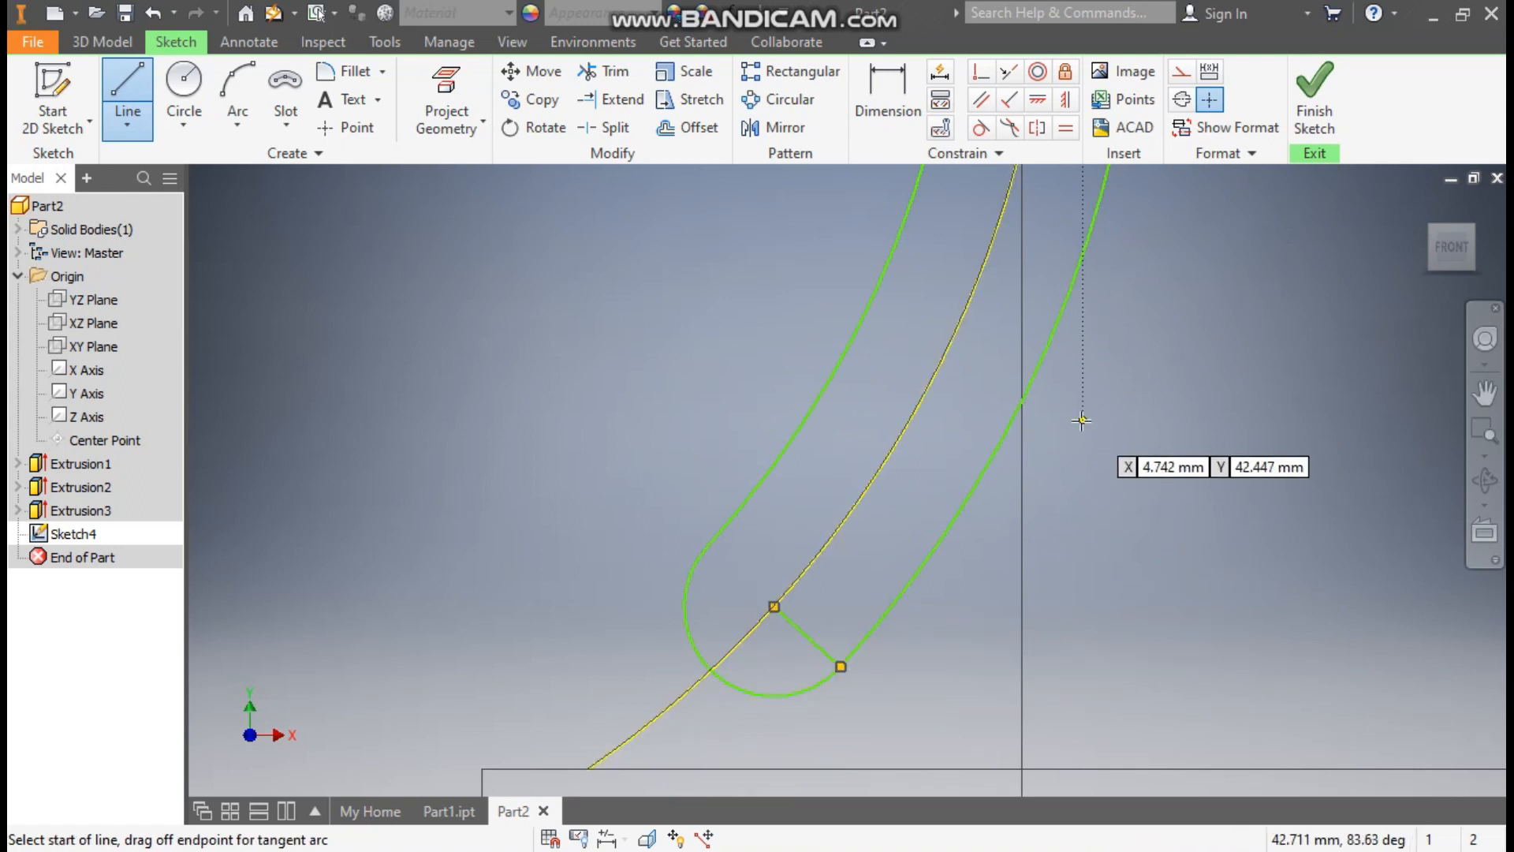
{"action": "key", "text": "Escape"}
Convert the two short lines at the slot's ends to construction lines.
{"action": "scroll", "coordinate": [925, 454], "scroll_direction": "up", "scroll_amount": 2}
{"action": "middle_click_drag", "start_coordinate": [925, 454], "coordinate": [863, 504]}
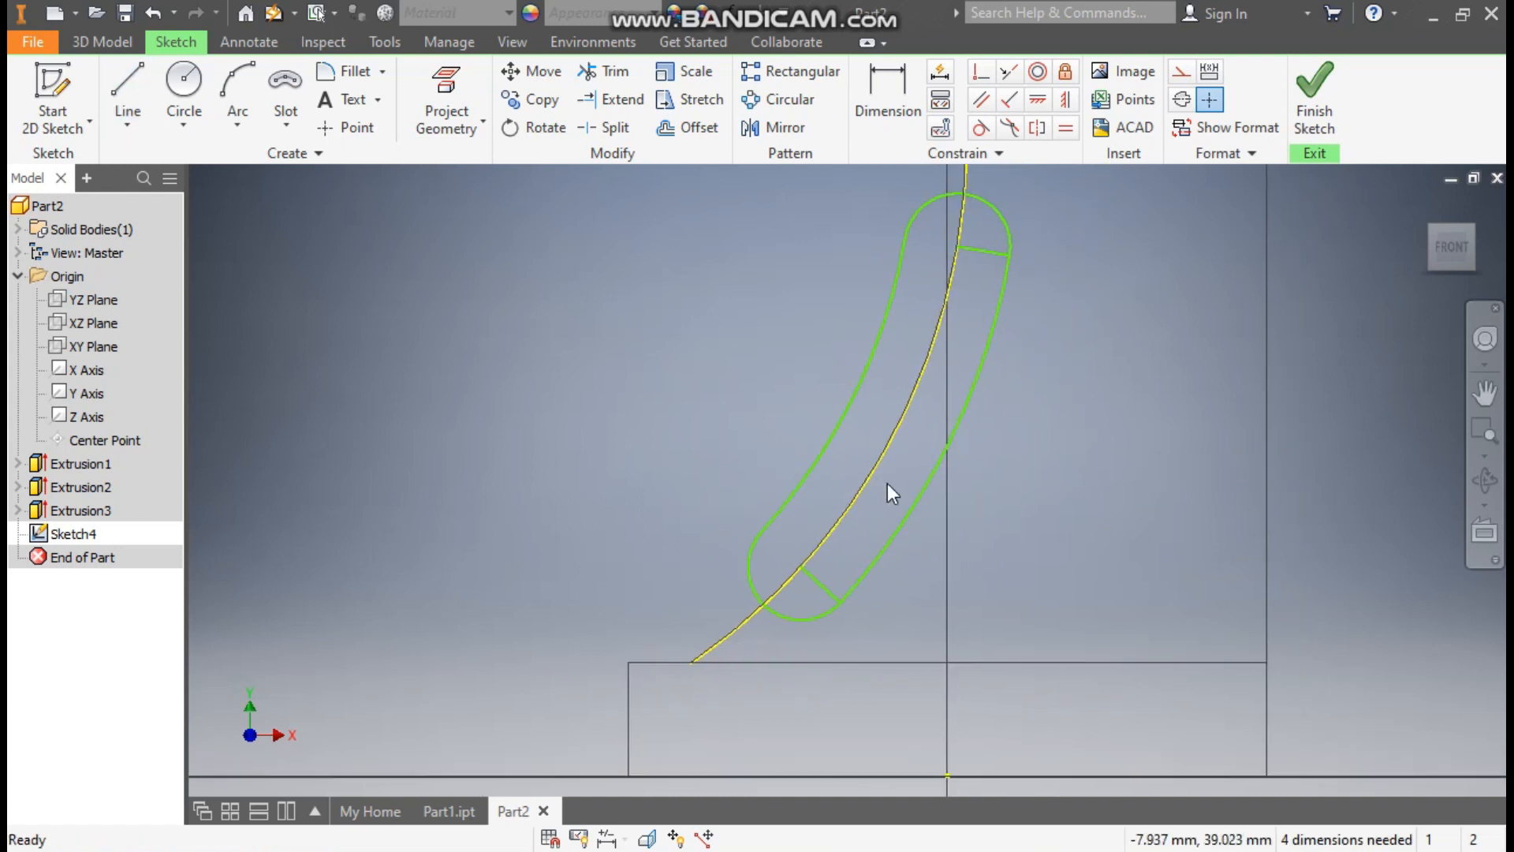
{"action": "left_click", "coordinate": [820, 588]}
{"action": "left_click", "coordinate": [981, 252], "text": "ctrl"}
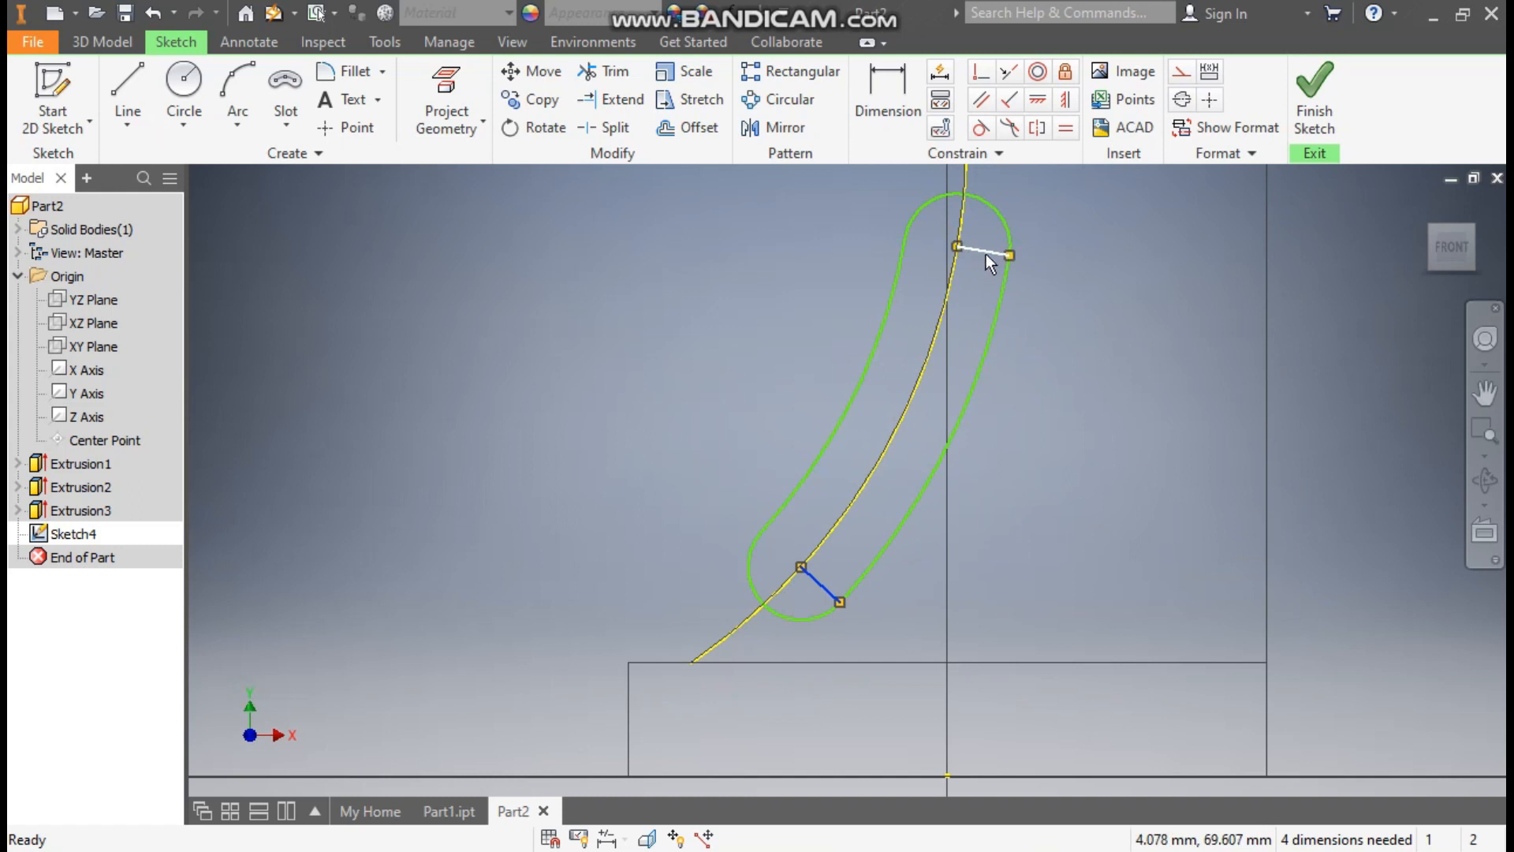
{"action": "left_click", "coordinate": [1181, 72]}
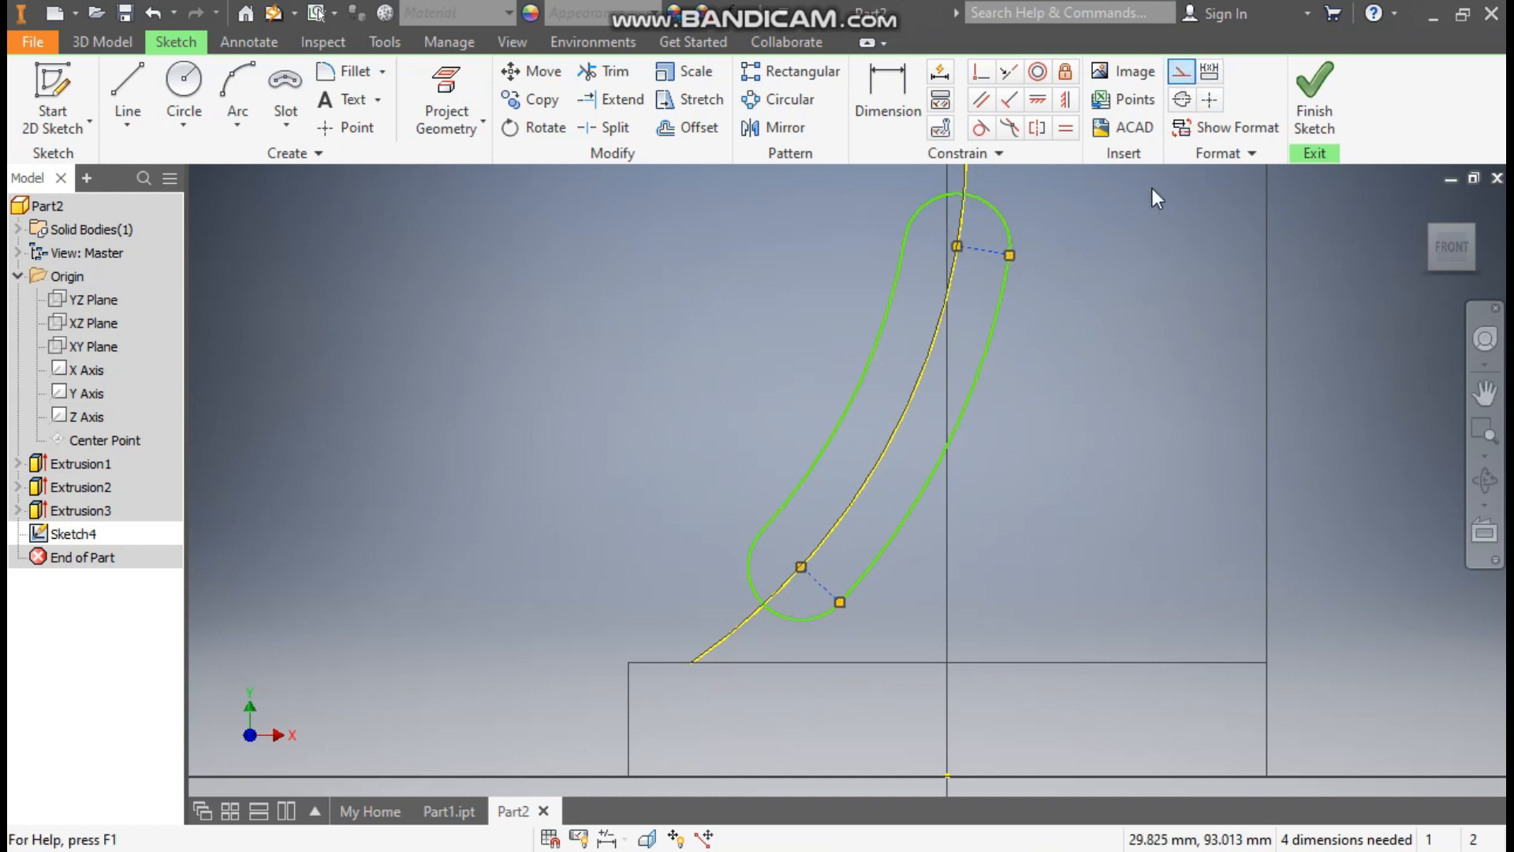
Dimension the angle between the slot's two construction lines as 30 degrees.
{"action": "middle_click_drag", "start_coordinate": [1115, 296], "coordinate": [1008, 424]}
{"action": "scroll", "coordinate": [1008, 424], "scroll_direction": "up", "scroll_amount": 1}
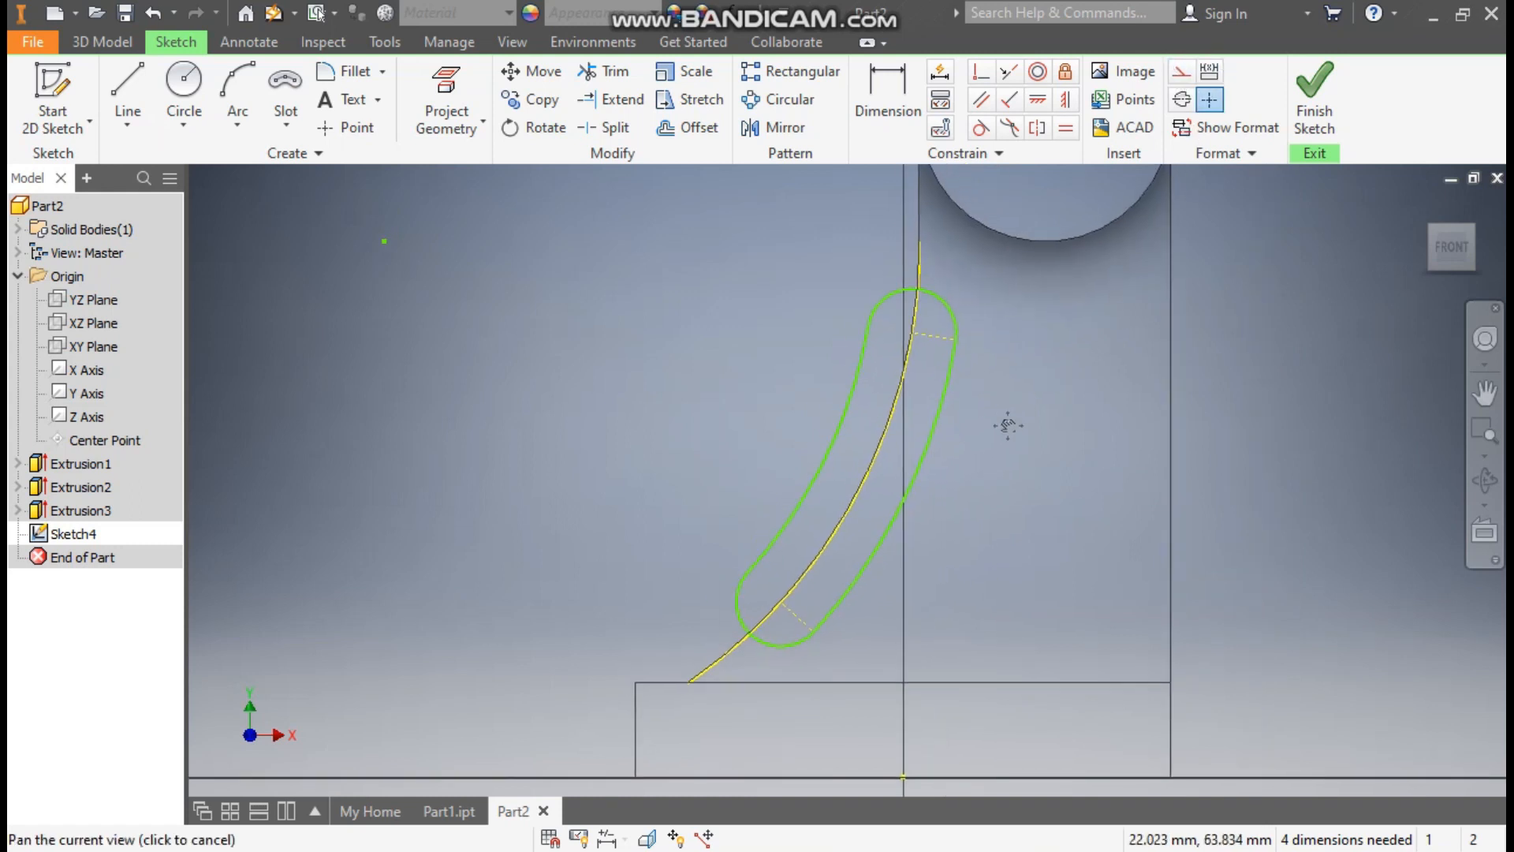
{"action": "left_click", "coordinate": [906, 97]}
{"action": "left_click", "coordinate": [898, 386]}
{"action": "left_click", "coordinate": [774, 662]}
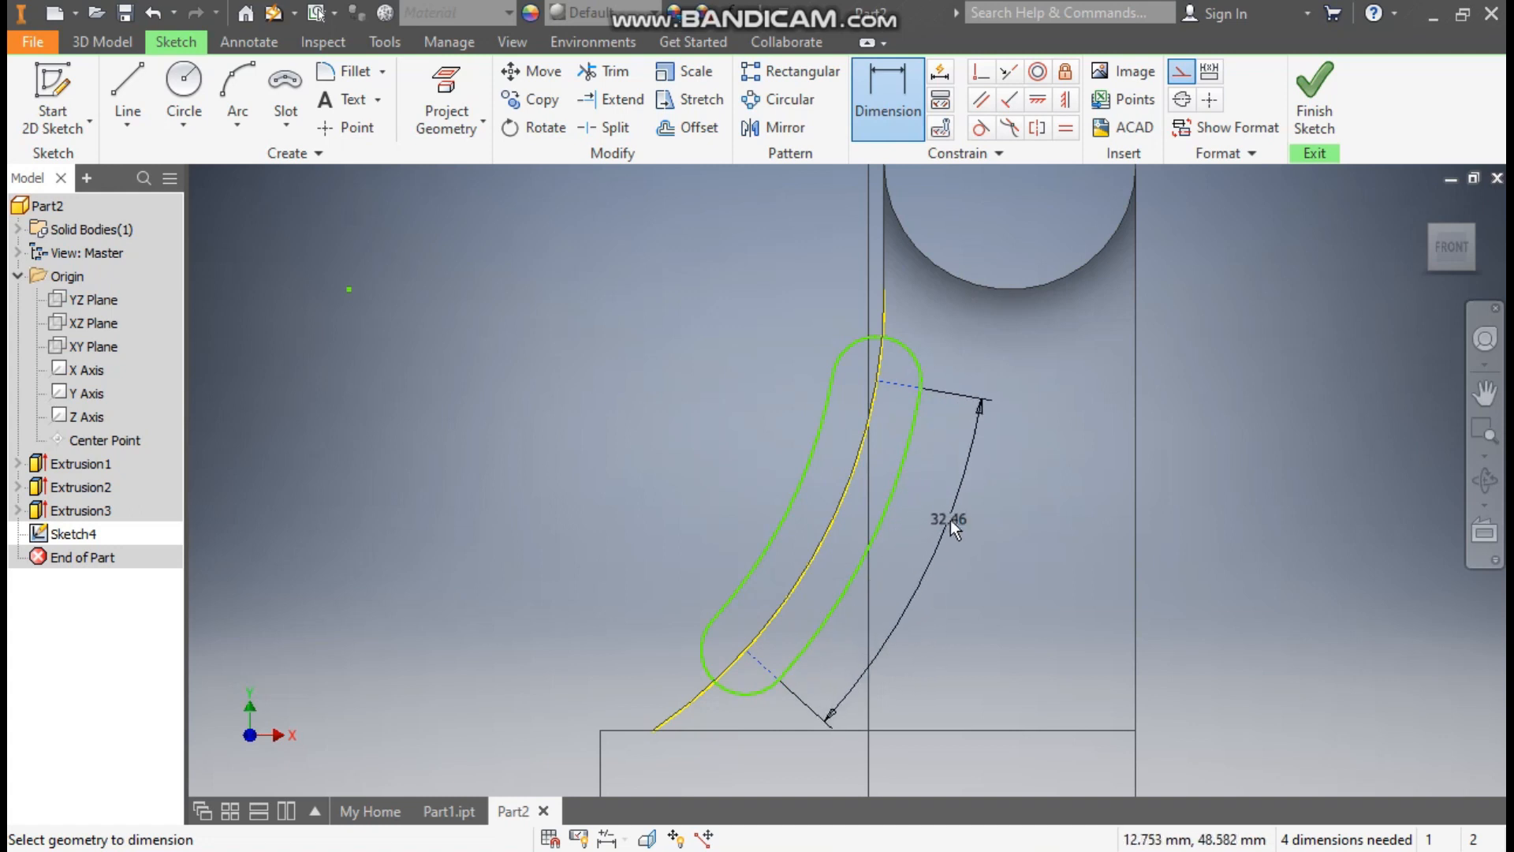
{"action": "left_click", "coordinate": [950, 519]}
{"action": "type", "text": "30"}
{"action": "key", "text": "Return"}
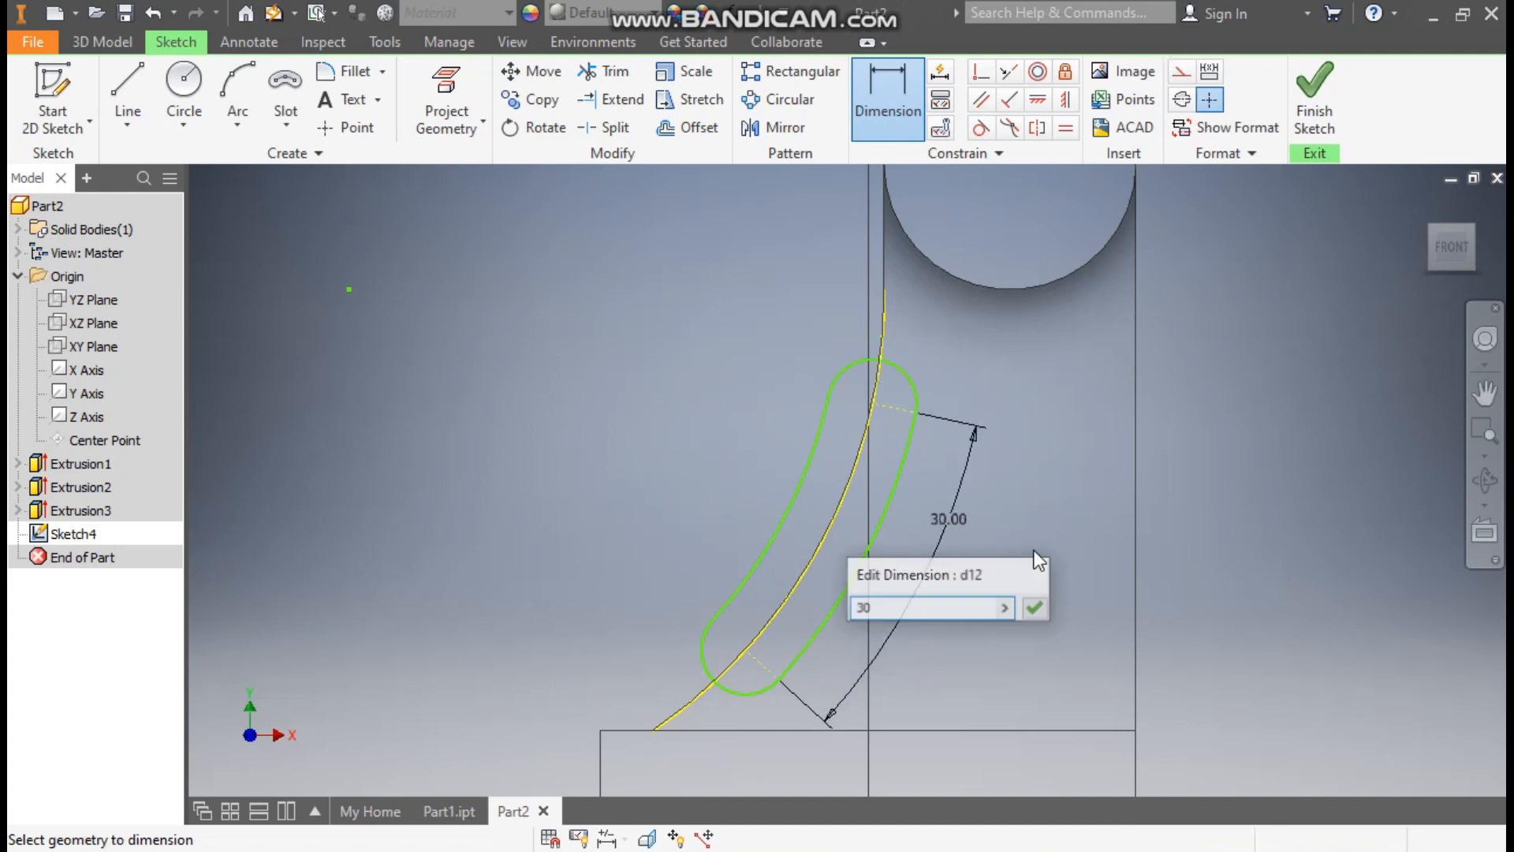
{"action": "key", "text": "Escape"}
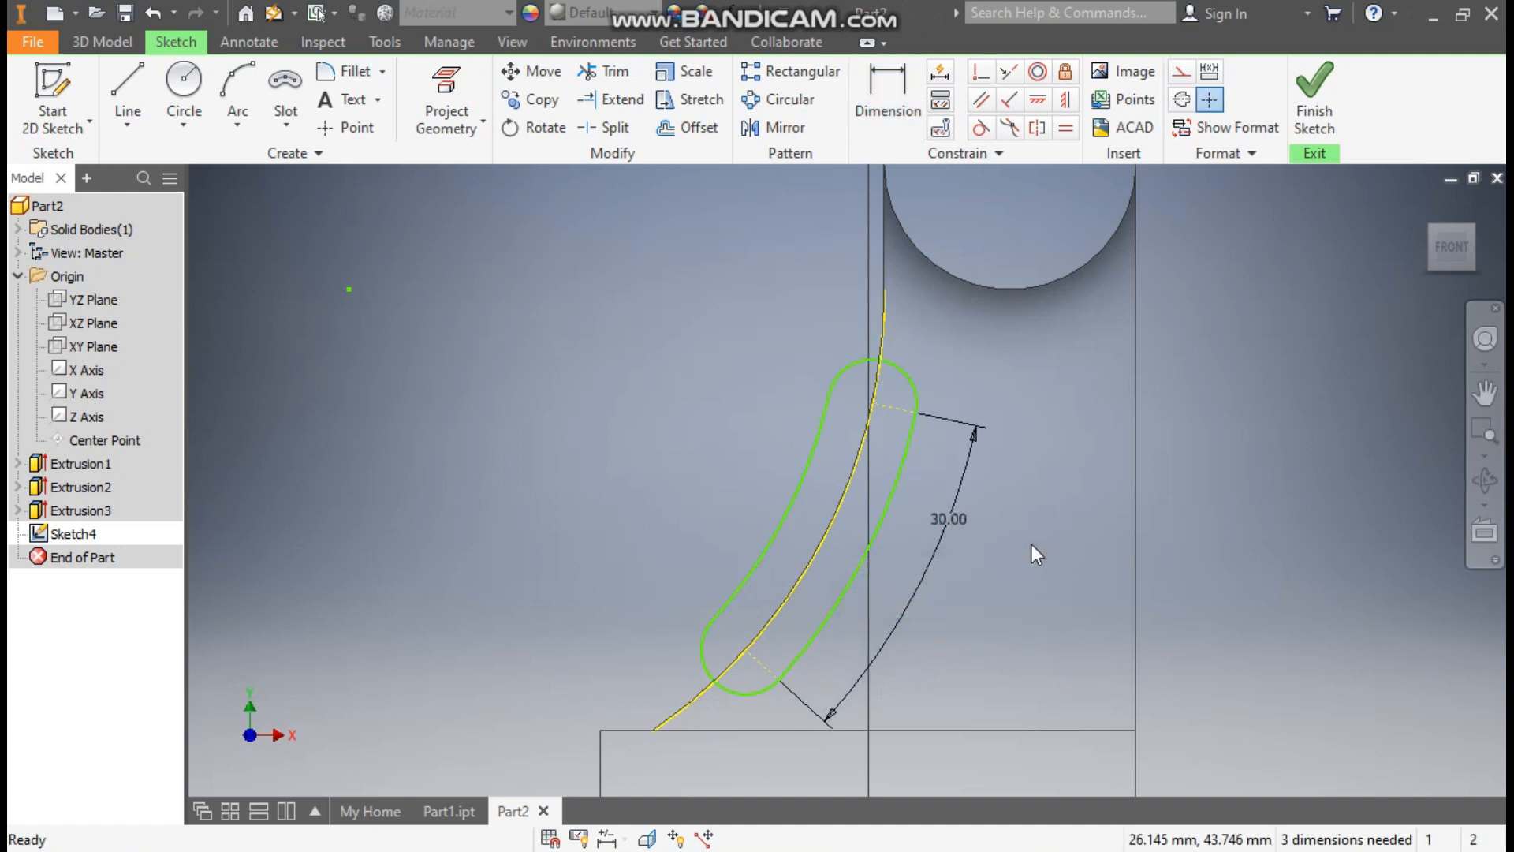
Draw a horizontal line about 69 mm long from the cylinder circle's lowest point out past the web's curved edge.
{"action": "left_click", "coordinate": [134, 82]}
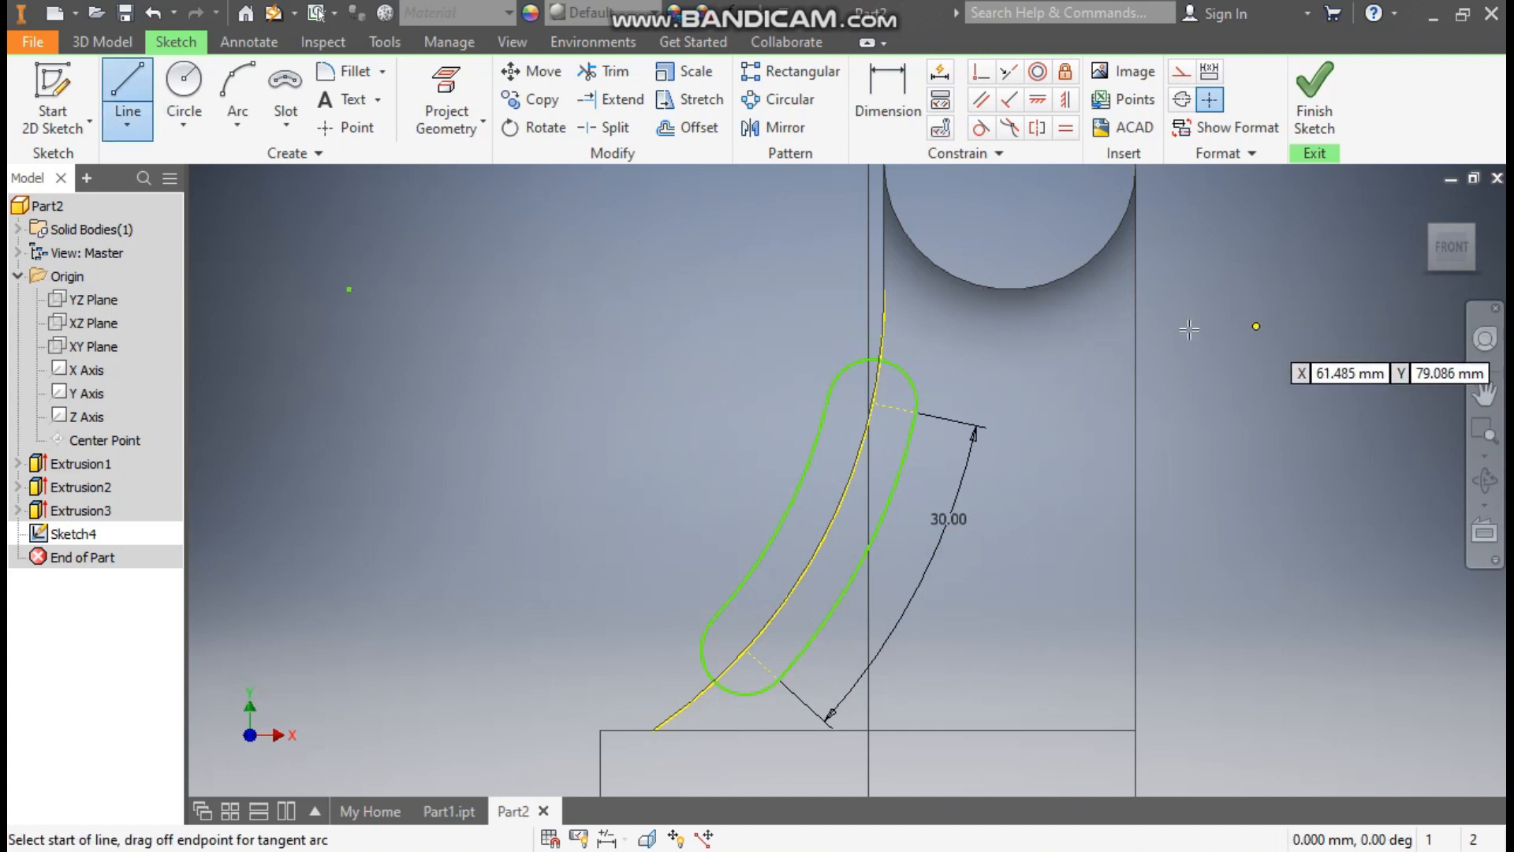
{"action": "left_click", "coordinate": [1013, 289]}
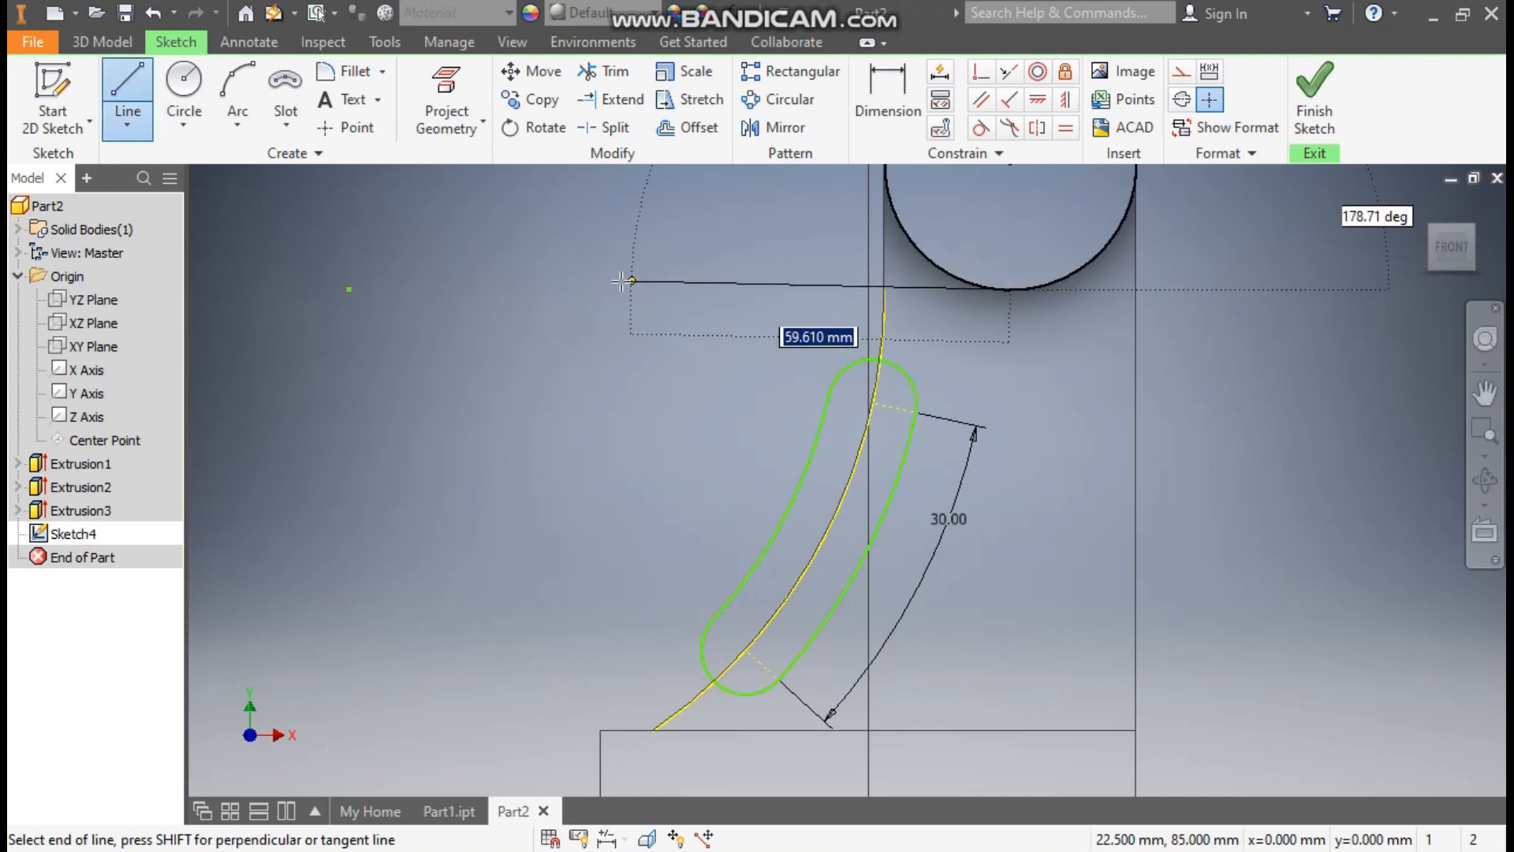
{"action": "left_click", "coordinate": [577, 289]}
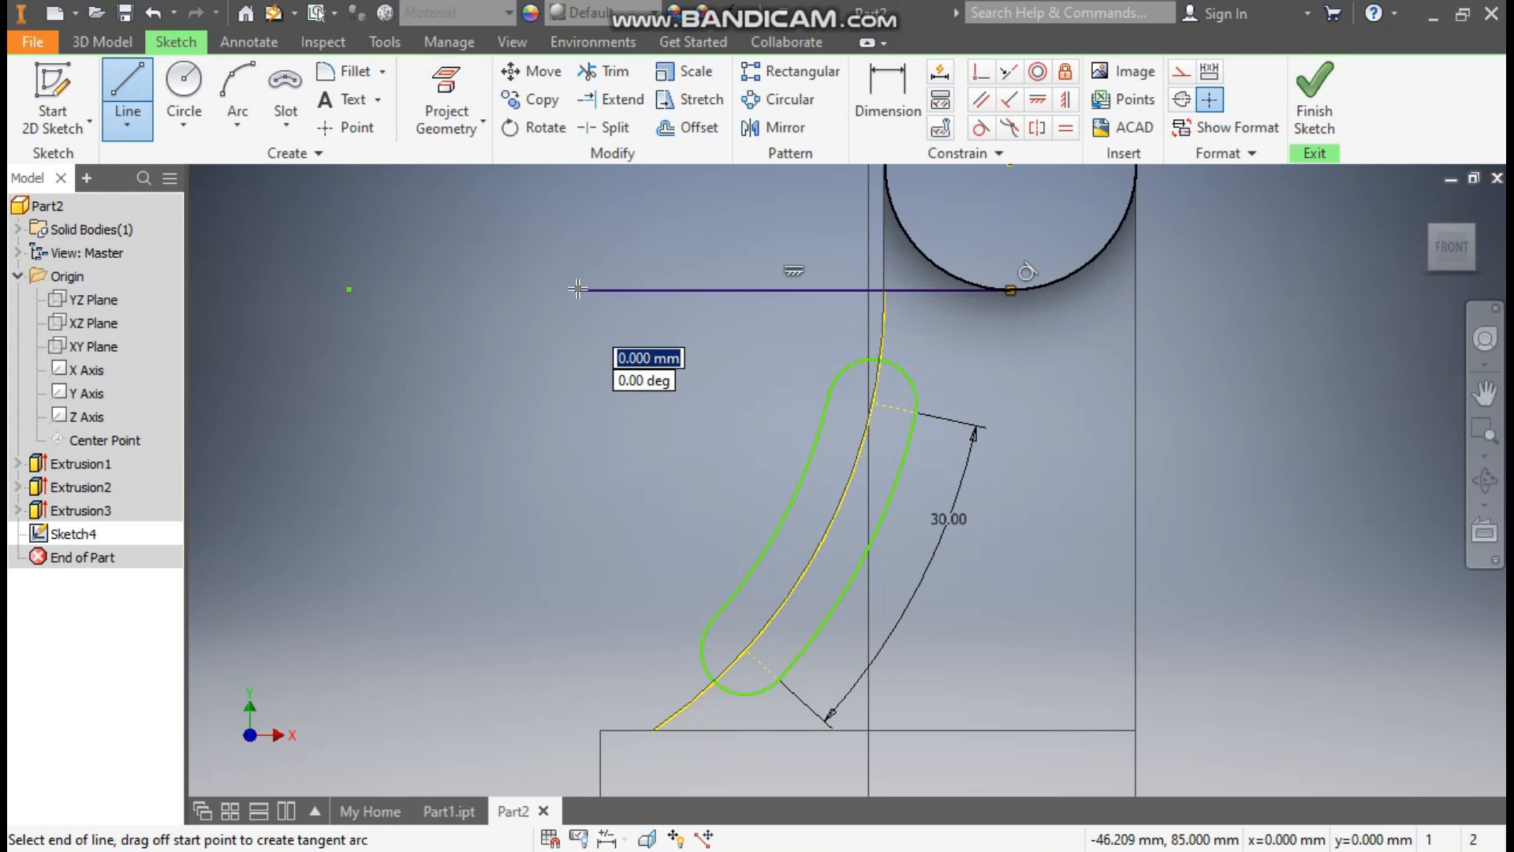
{"action": "key", "text": "Escape"}
Convert the horizontal line beneath the cylinder to a construction line.
{"action": "key", "text": "F2"}
{"action": "left_click_drag", "start_coordinate": [953, 326], "coordinate": [987, 383]}
{"action": "scroll", "coordinate": [919, 356], "scroll_direction": "down", "scroll_amount": 3}
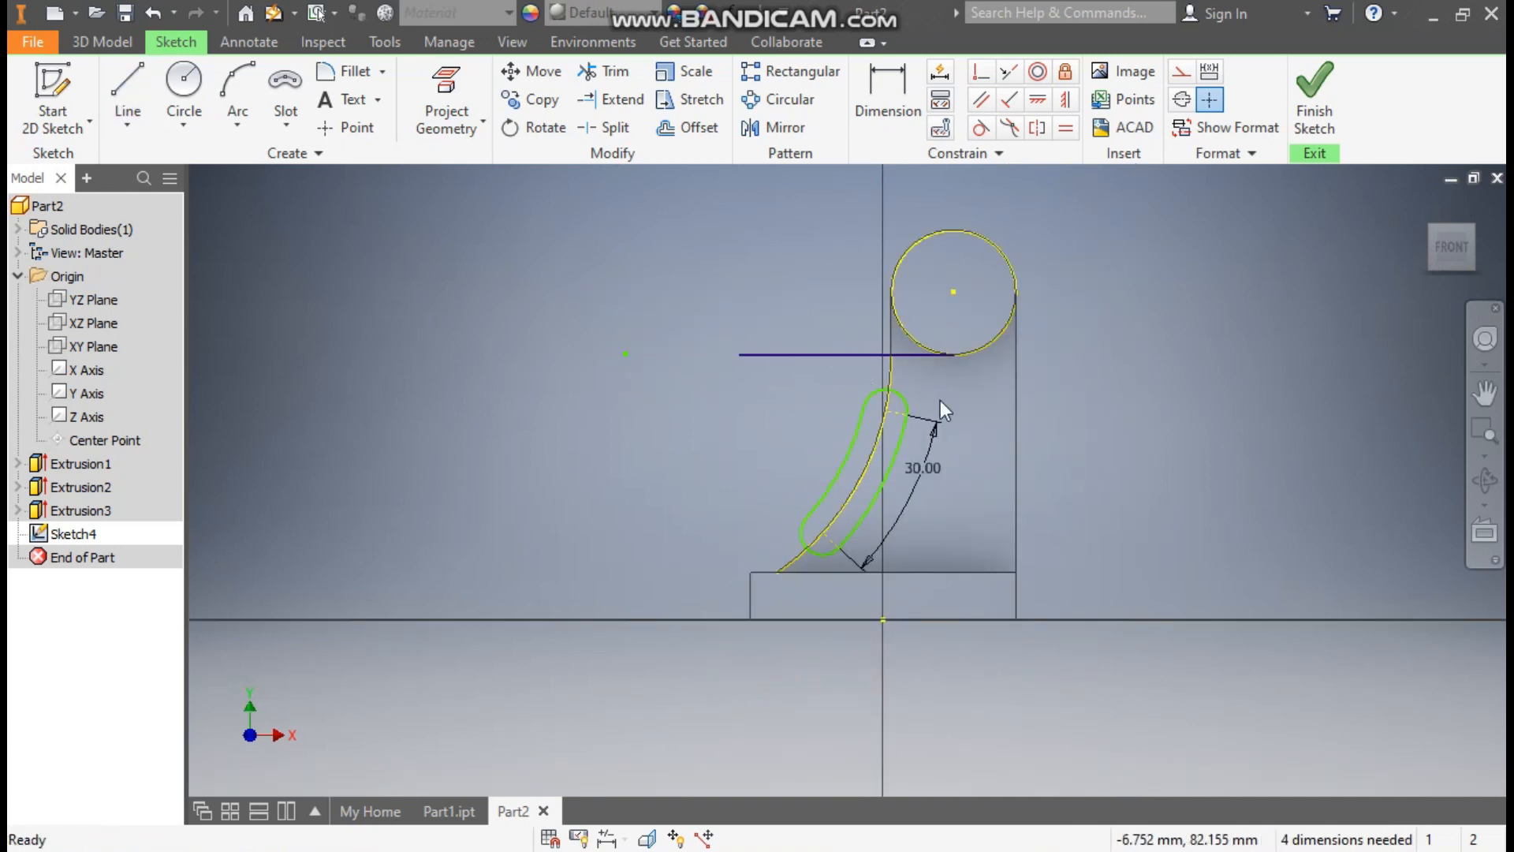
{"action": "scroll", "coordinate": [923, 371], "scroll_direction": "up", "scroll_amount": 4}
{"action": "left_click", "coordinate": [801, 352]}
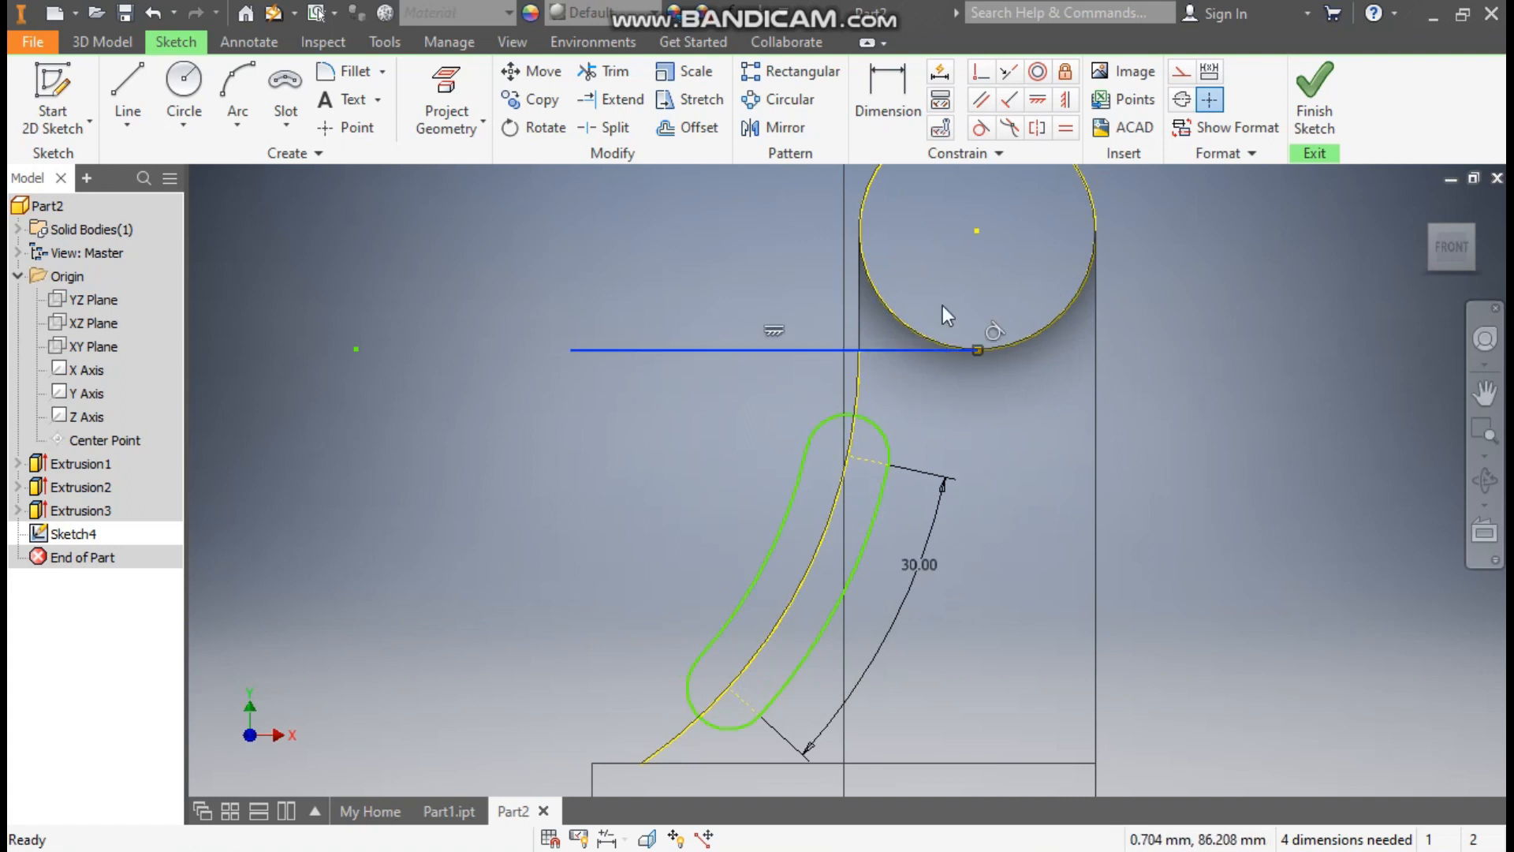
{"action": "left_click", "coordinate": [1181, 71]}
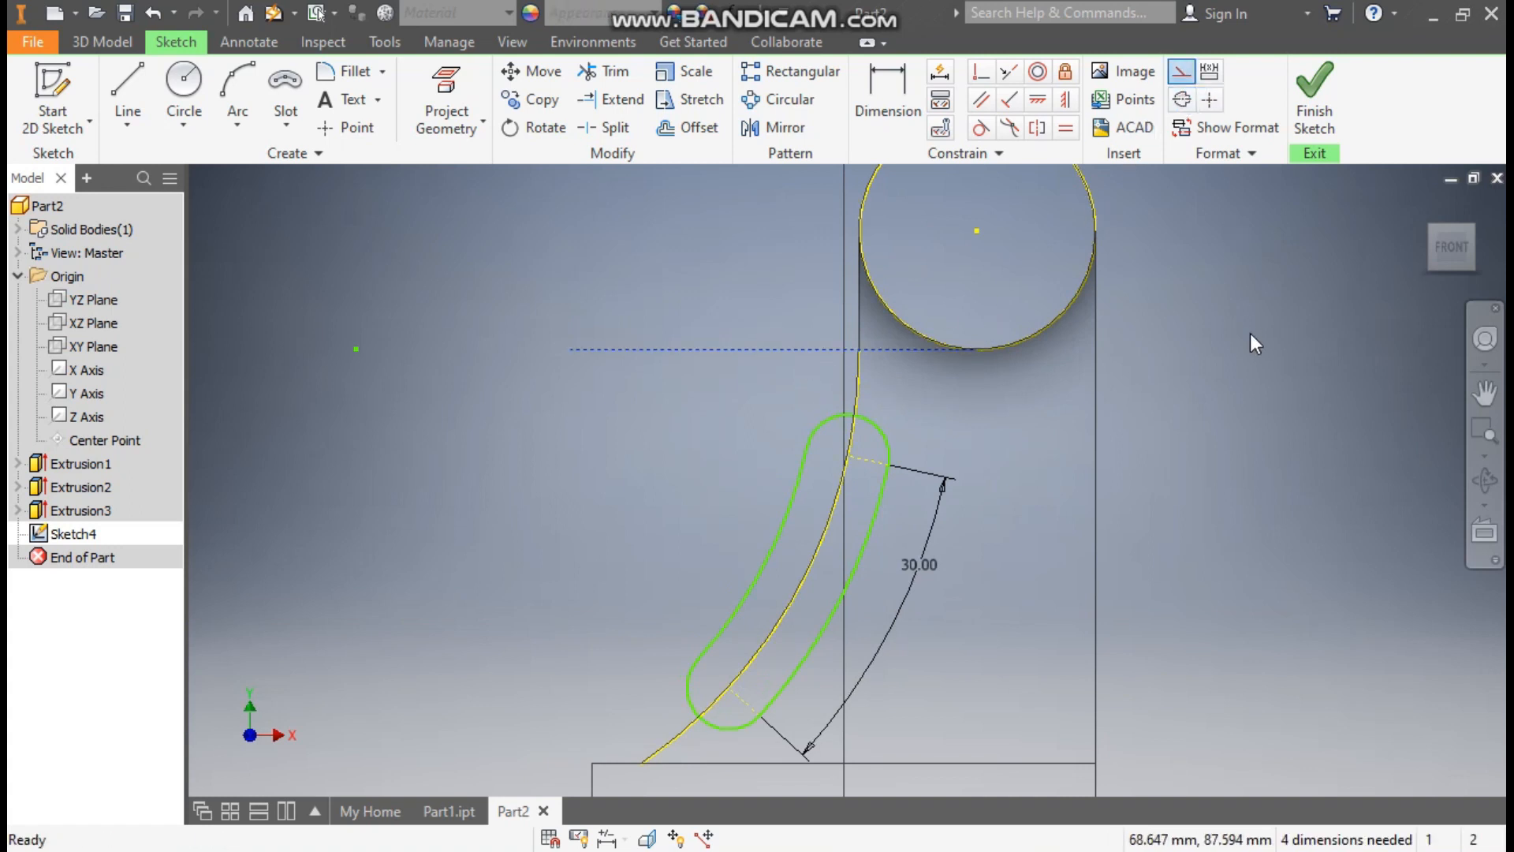
Dimension the angle between the horizontal construction line and the slot's upper construction line as 10 degrees.
{"action": "left_click", "coordinate": [889, 93]}
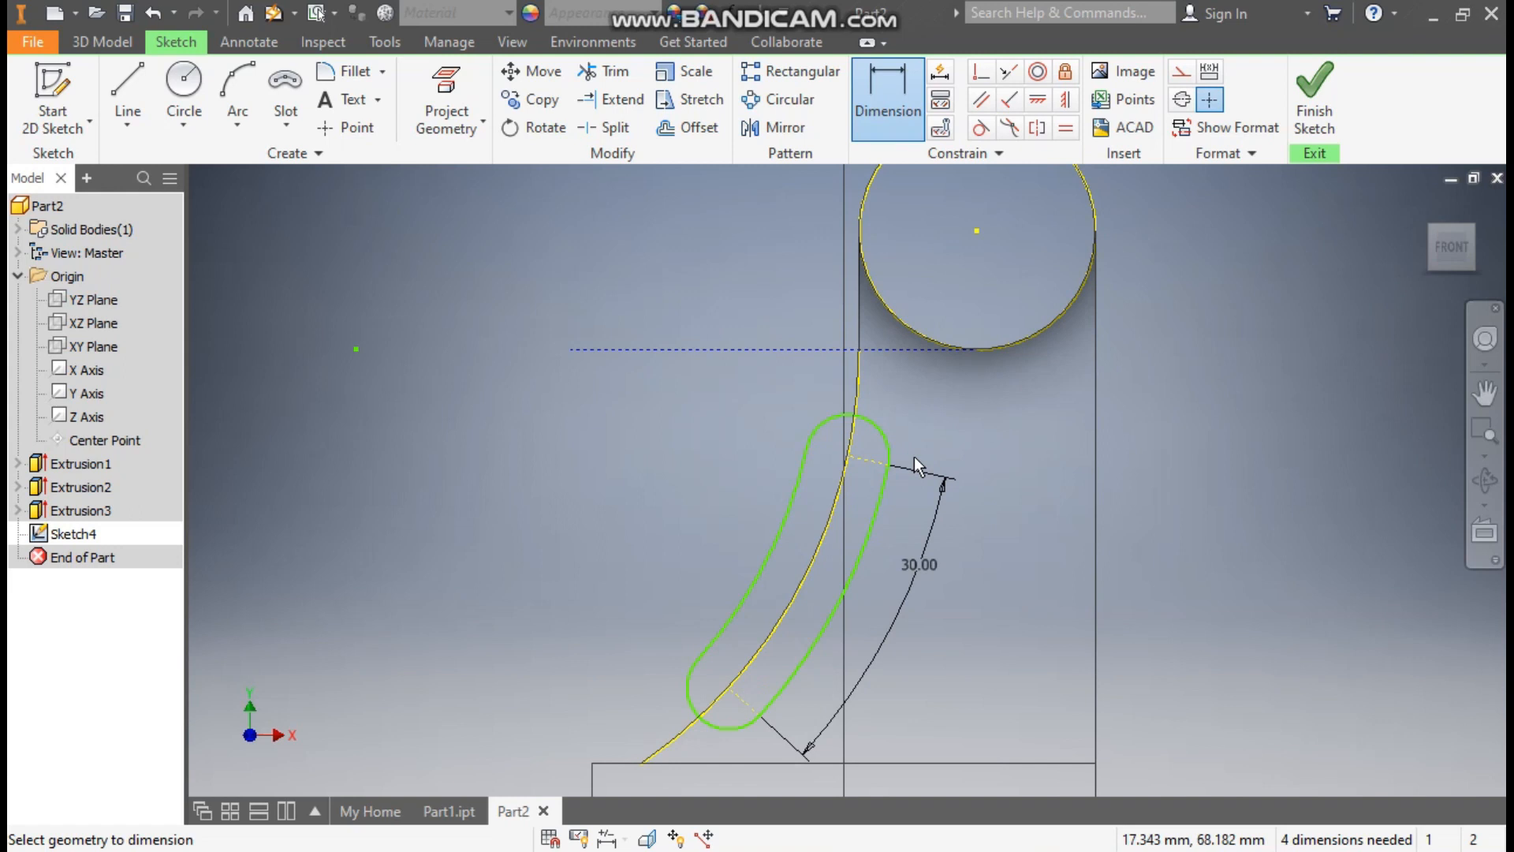
{"action": "left_click", "coordinate": [876, 462]}
{"action": "left_click", "coordinate": [898, 351]}
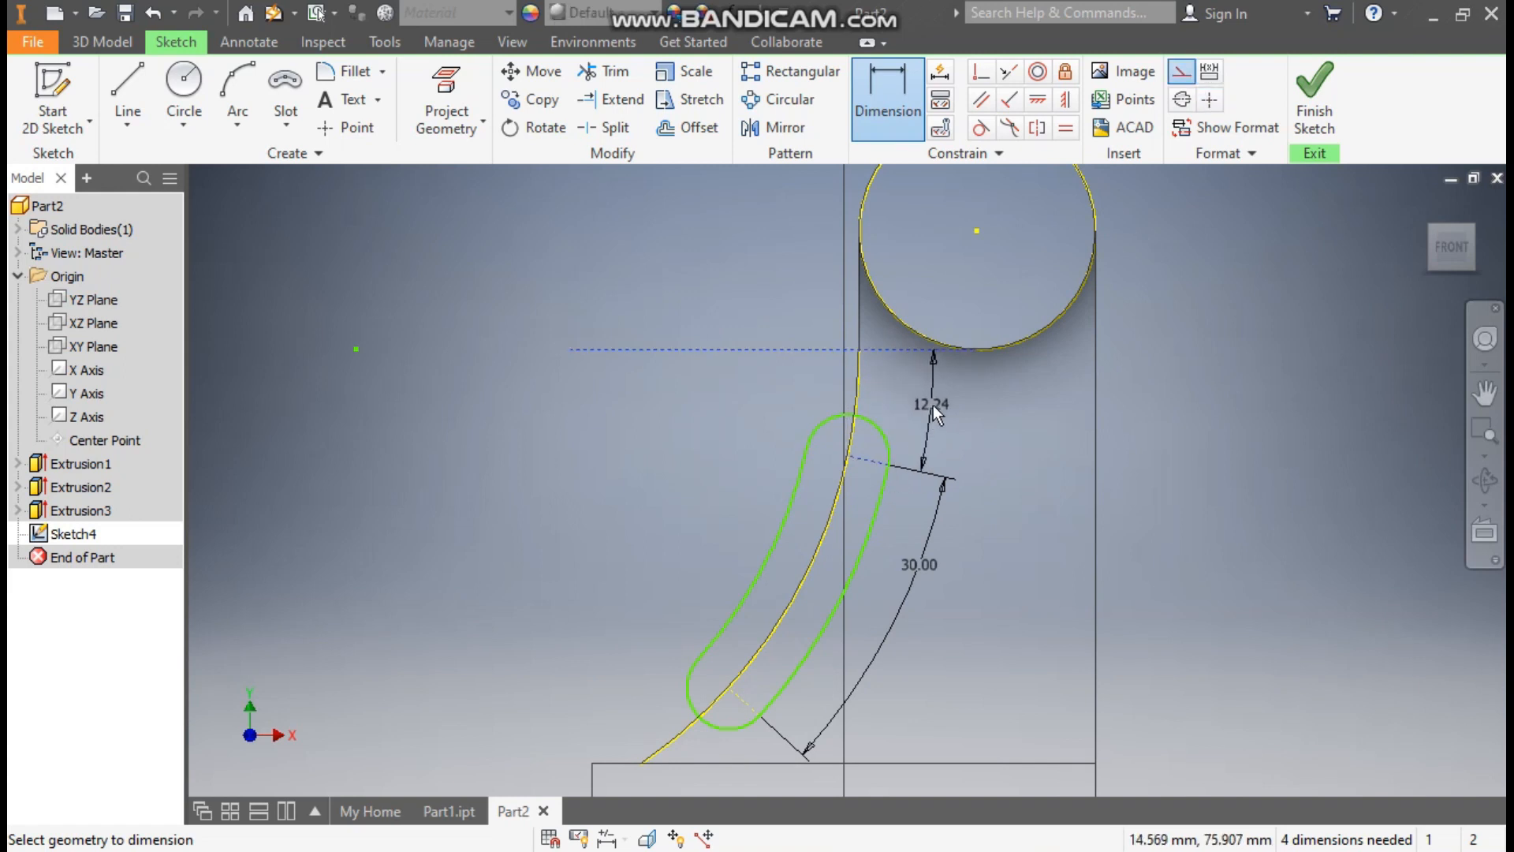
{"action": "left_click", "coordinate": [934, 405]}
{"action": "type", "text": "10"}
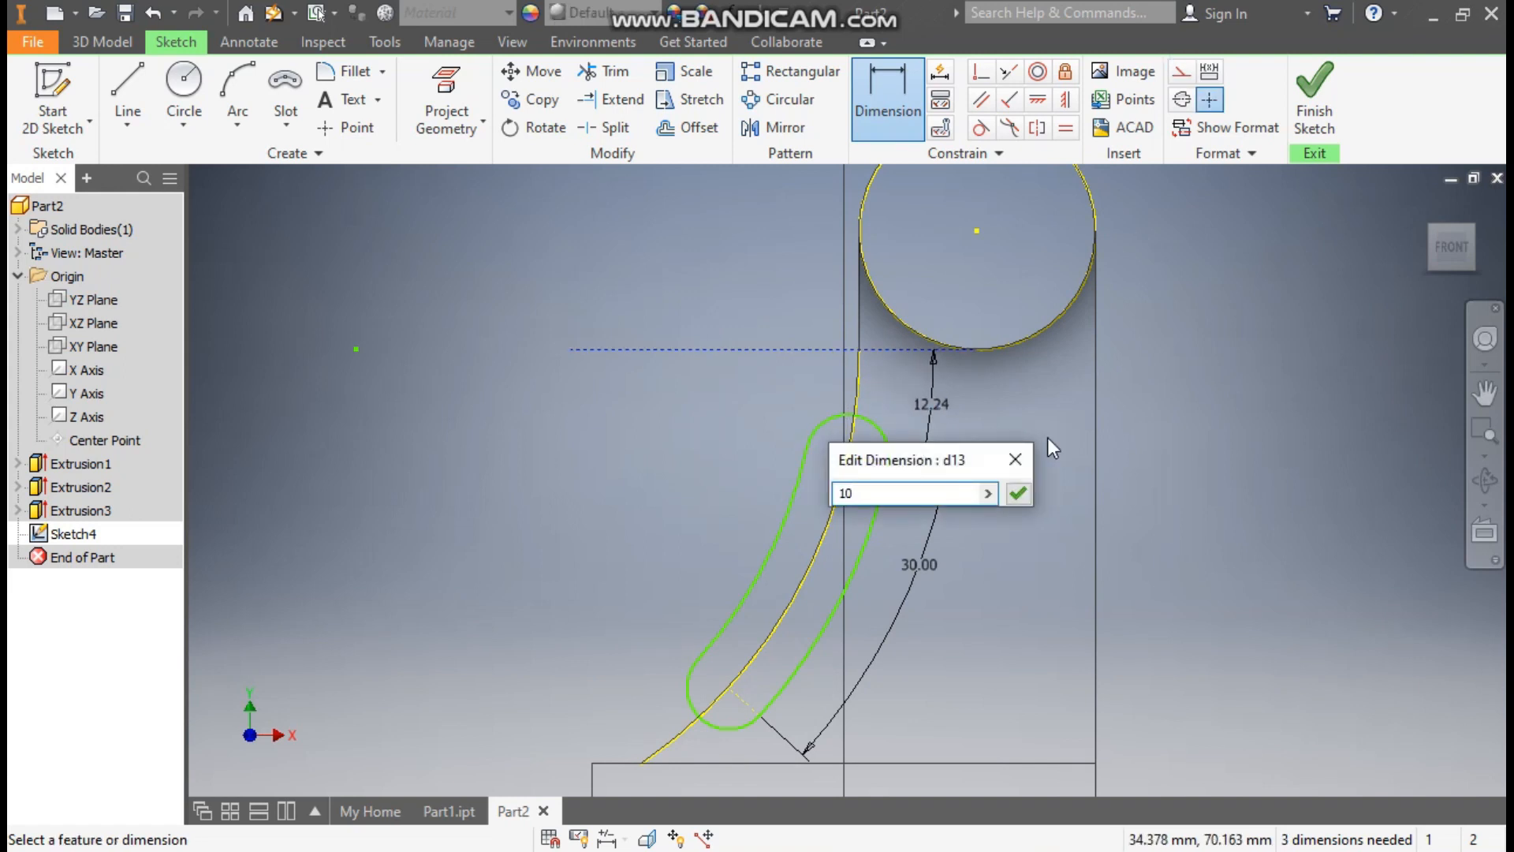
{"action": "key", "text": "Return"}
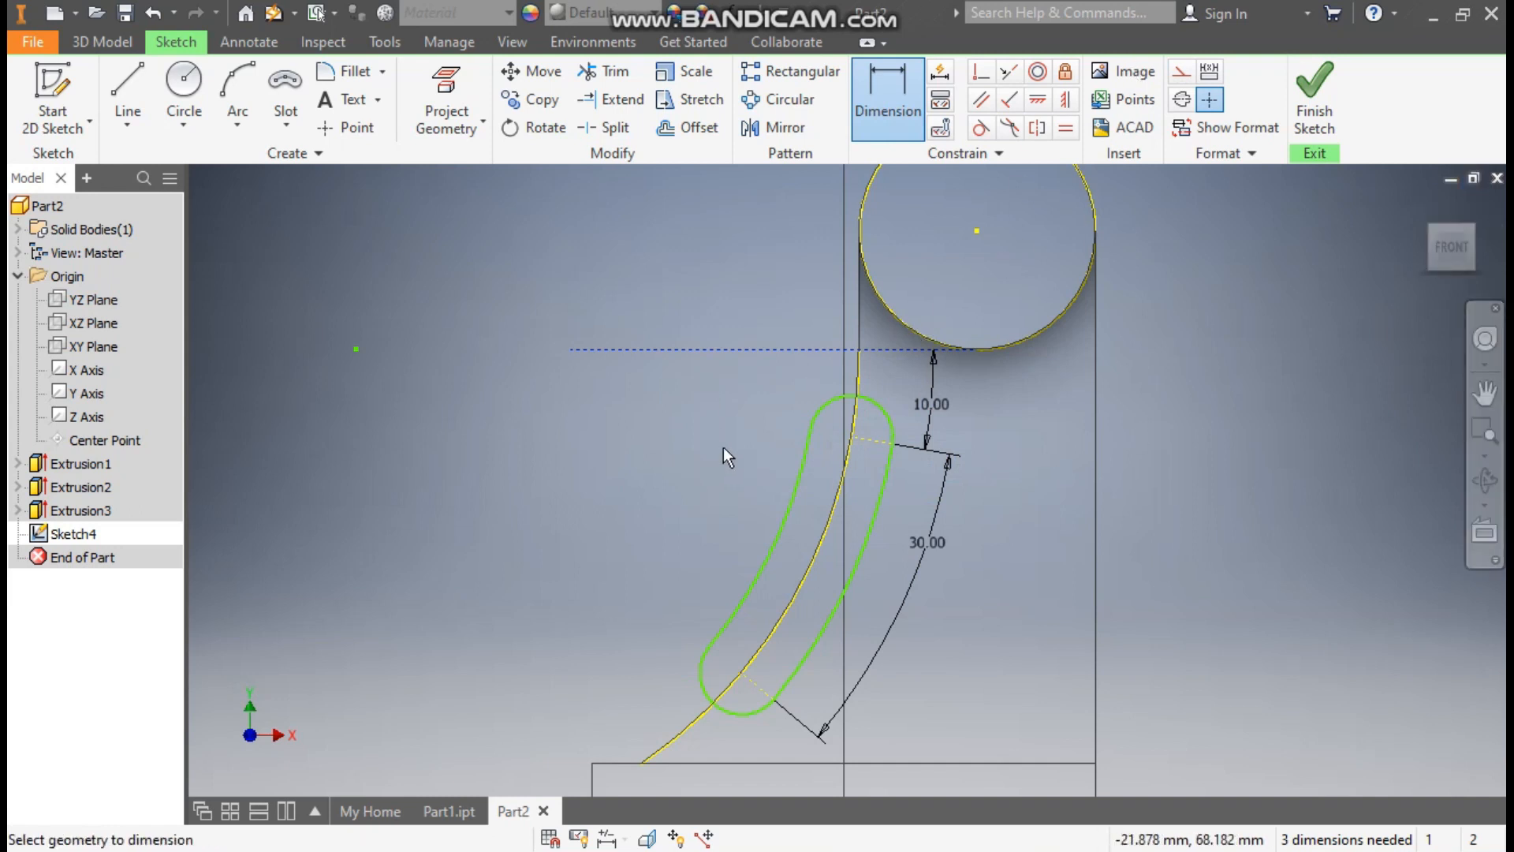
Dimension the radius of the slot's upper end arc as 9 mm.
{"action": "left_click", "coordinate": [843, 399]}
{"action": "left_click", "coordinate": [762, 376]}
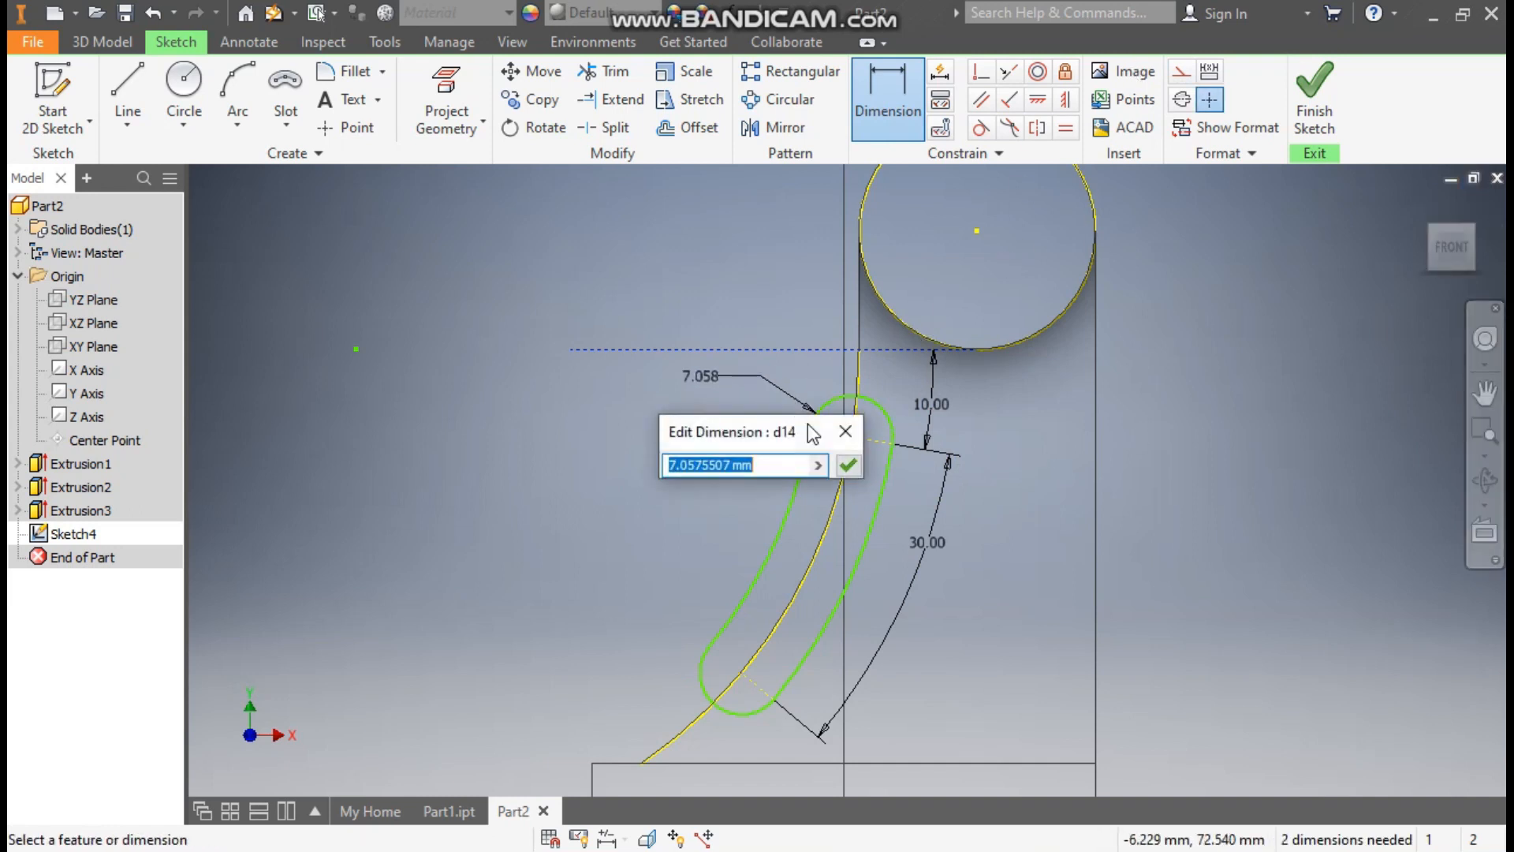
{"action": "type", "text": "9"}
{"action": "key", "text": "Return"}
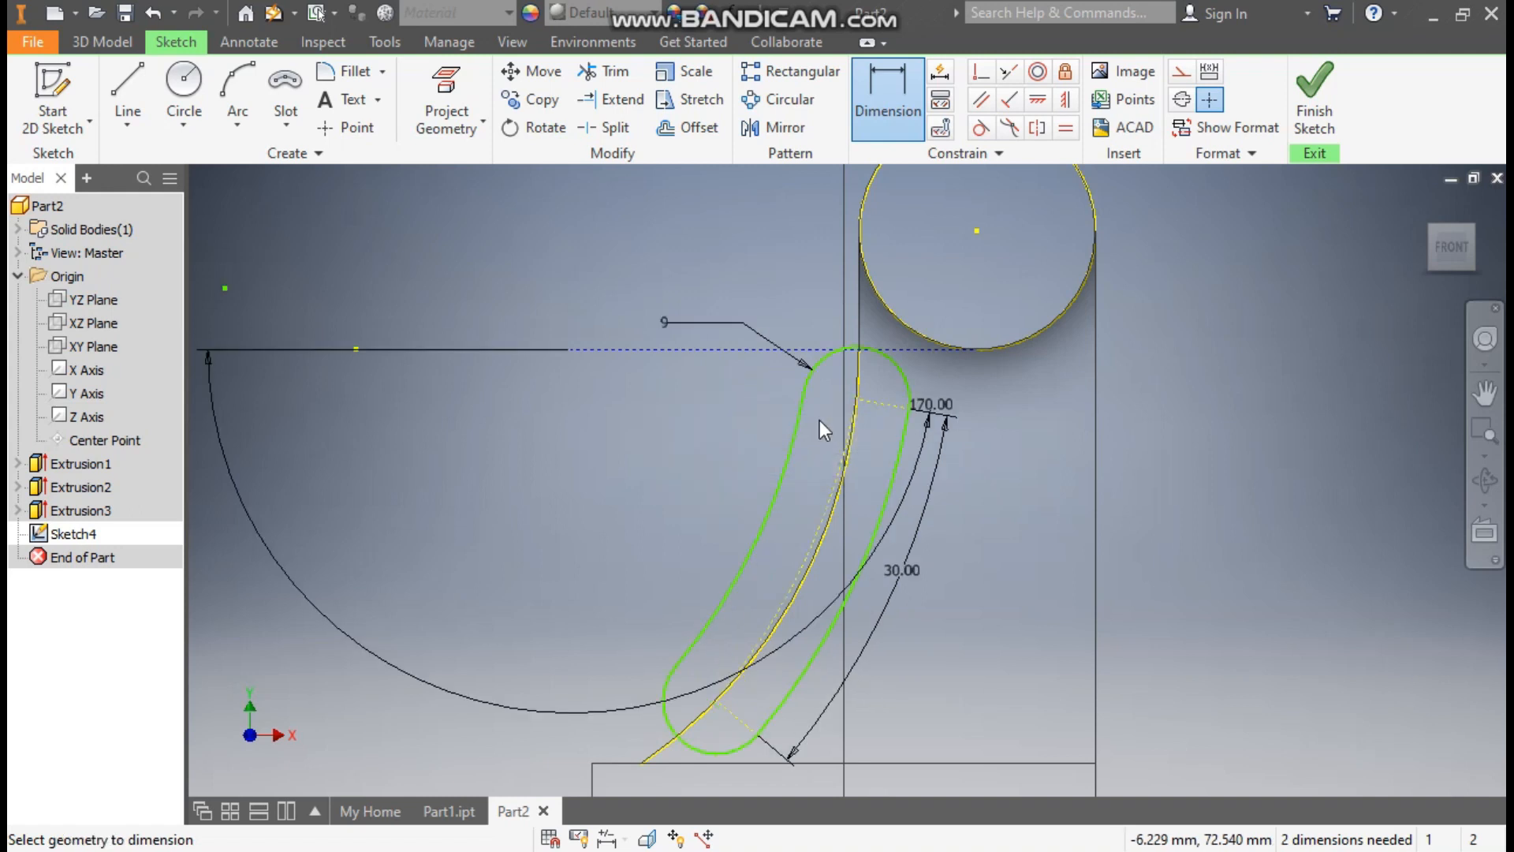
Constrain the slot's centre arc to be concentric with the web's curved edge.
{"action": "left_click", "coordinate": [1038, 72]}
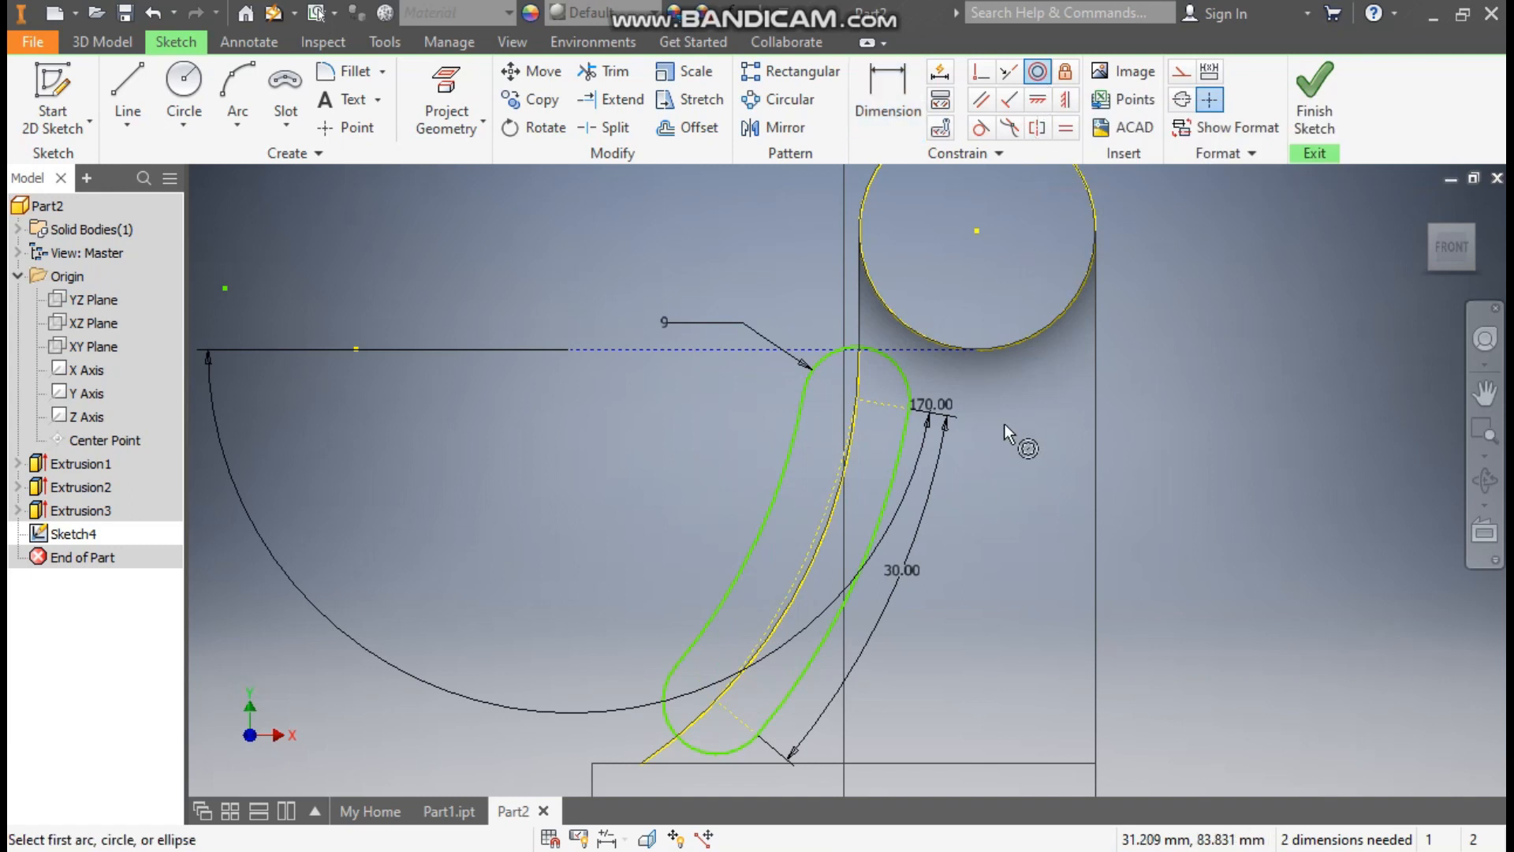
{"action": "scroll", "coordinate": [900, 438], "scroll_direction": "up", "scroll_amount": 2}
{"action": "scroll", "coordinate": [840, 417], "scroll_direction": "up", "scroll_amount": 3}
{"action": "left_click", "coordinate": [768, 490]}
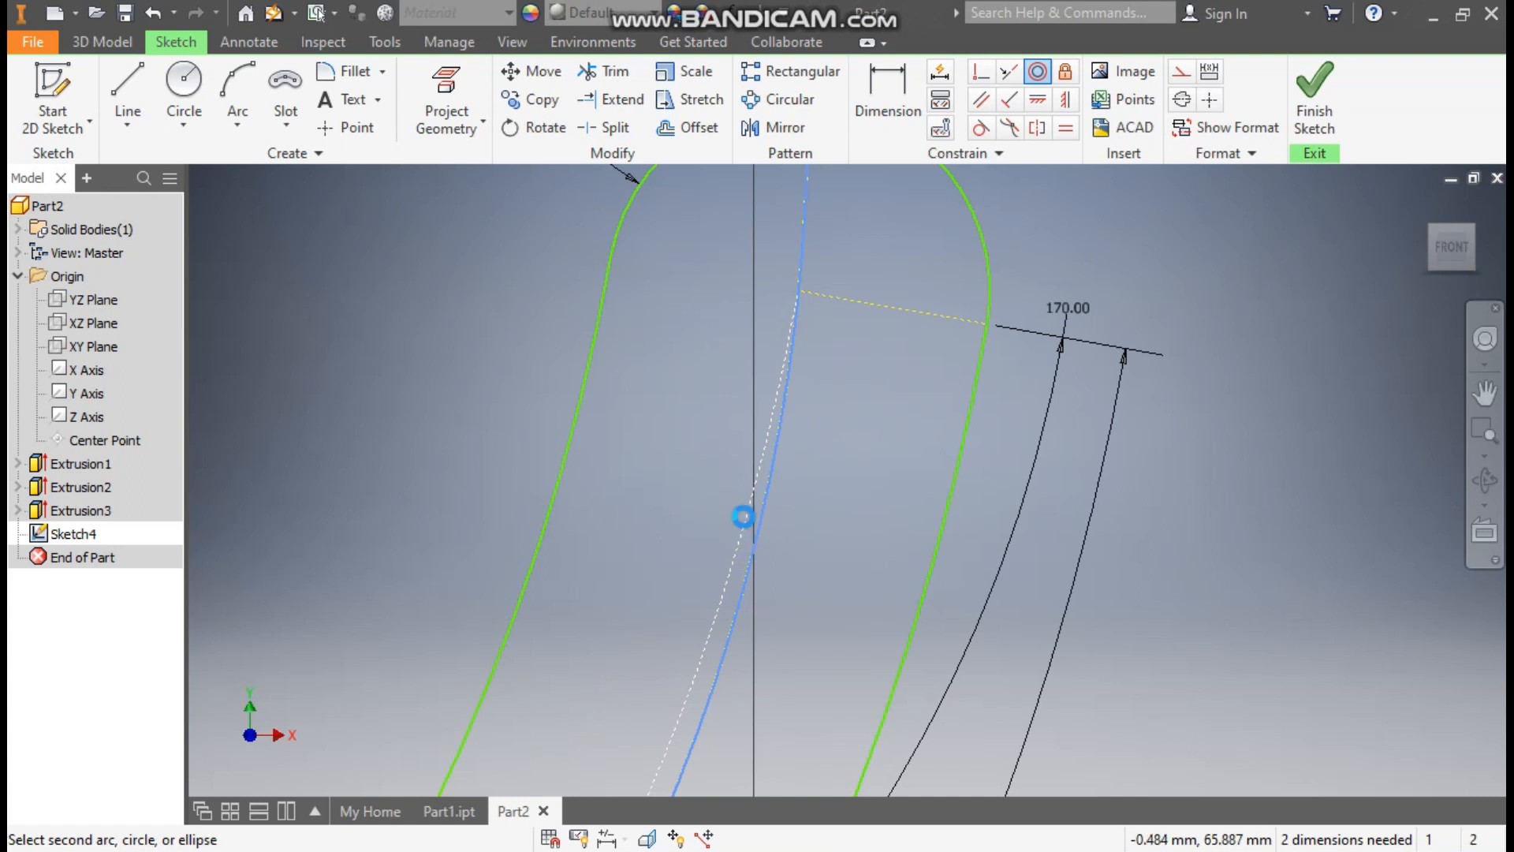
{"action": "scroll", "coordinate": [842, 353], "scroll_direction": "down", "scroll_amount": 4}
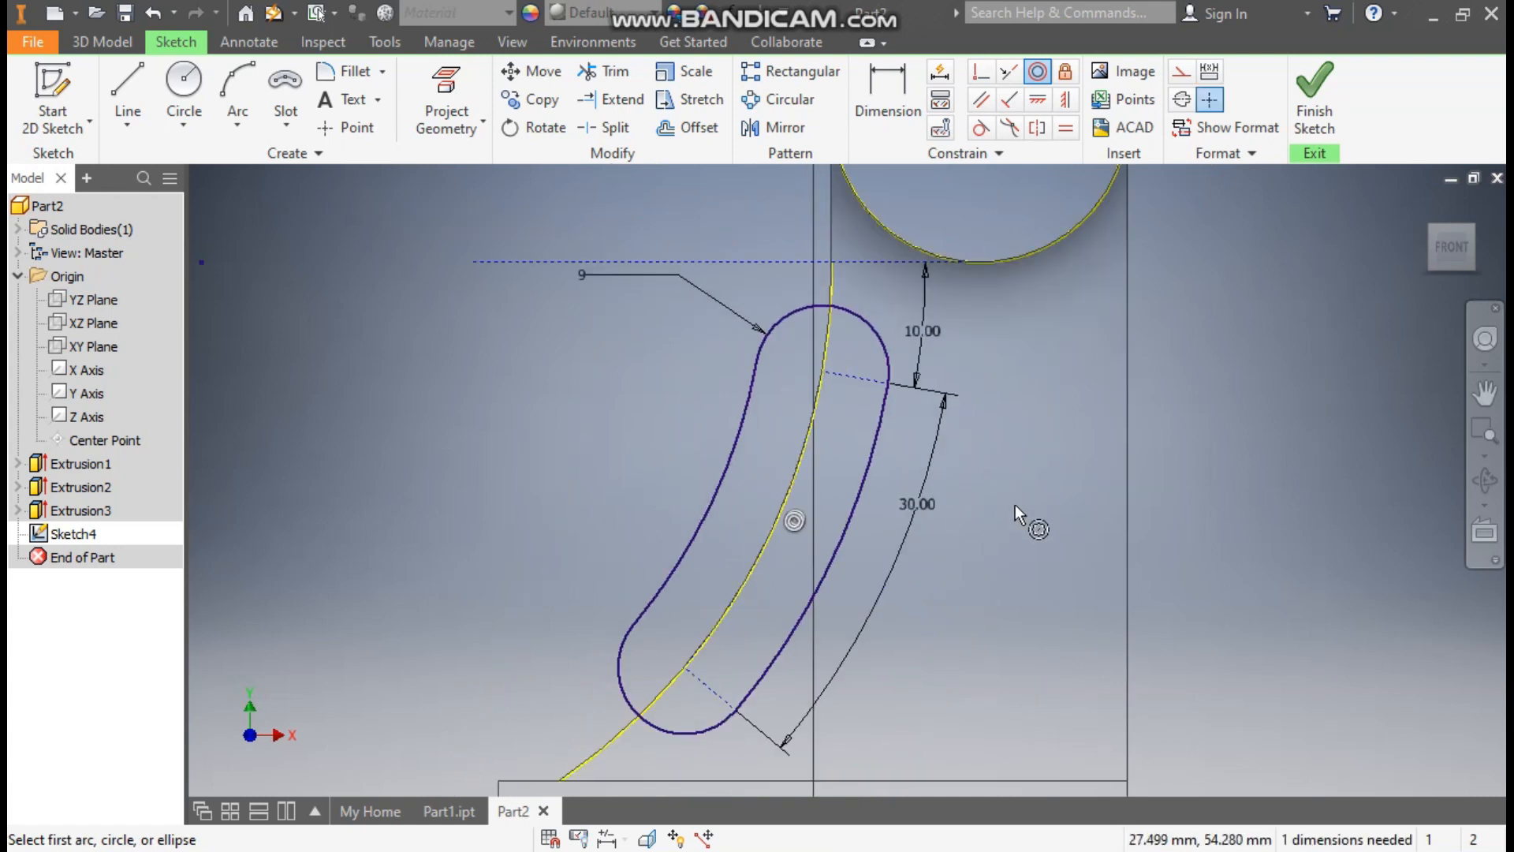
{"action": "scroll", "coordinate": [1013, 509], "scroll_direction": "down", "scroll_amount": 2}
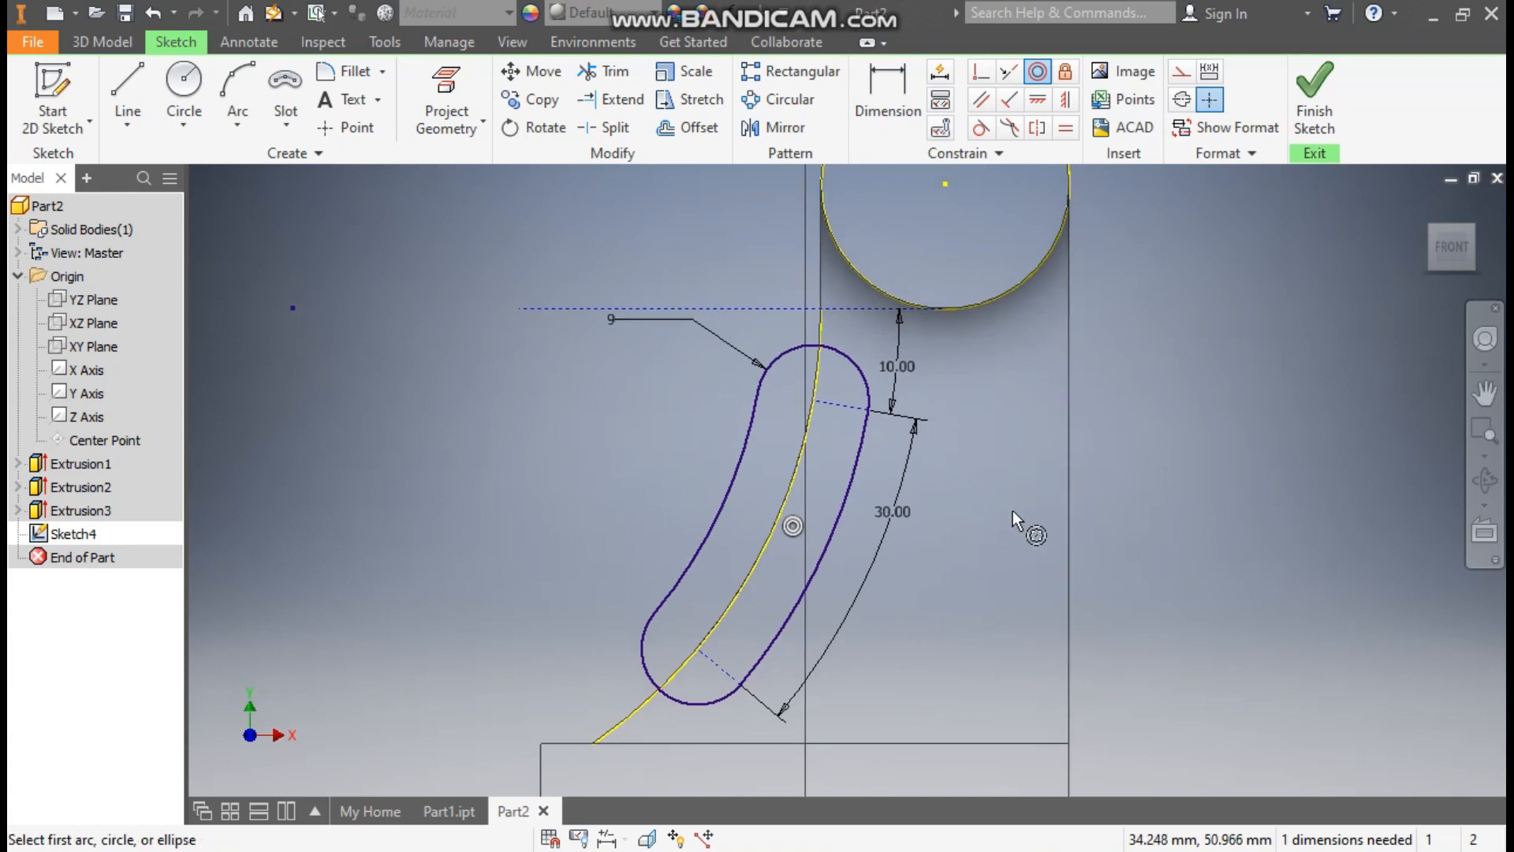
Extrude the curved slot profile 30 mm symmetrically about the sketch plane, joining it to the web.
{"action": "left_click", "coordinate": [122, 42]}
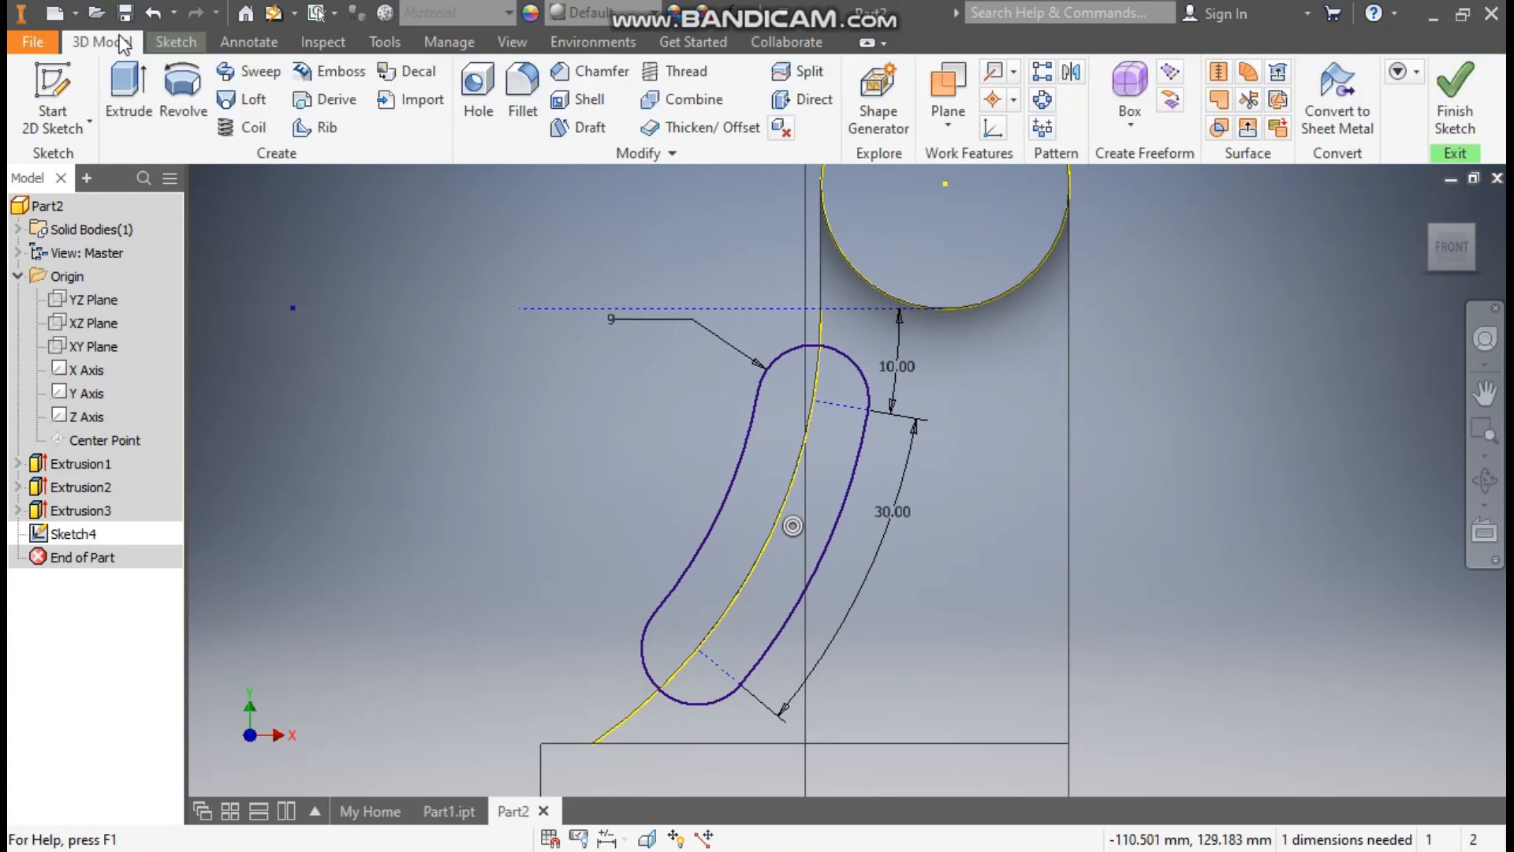
{"action": "left_click", "coordinate": [126, 98]}
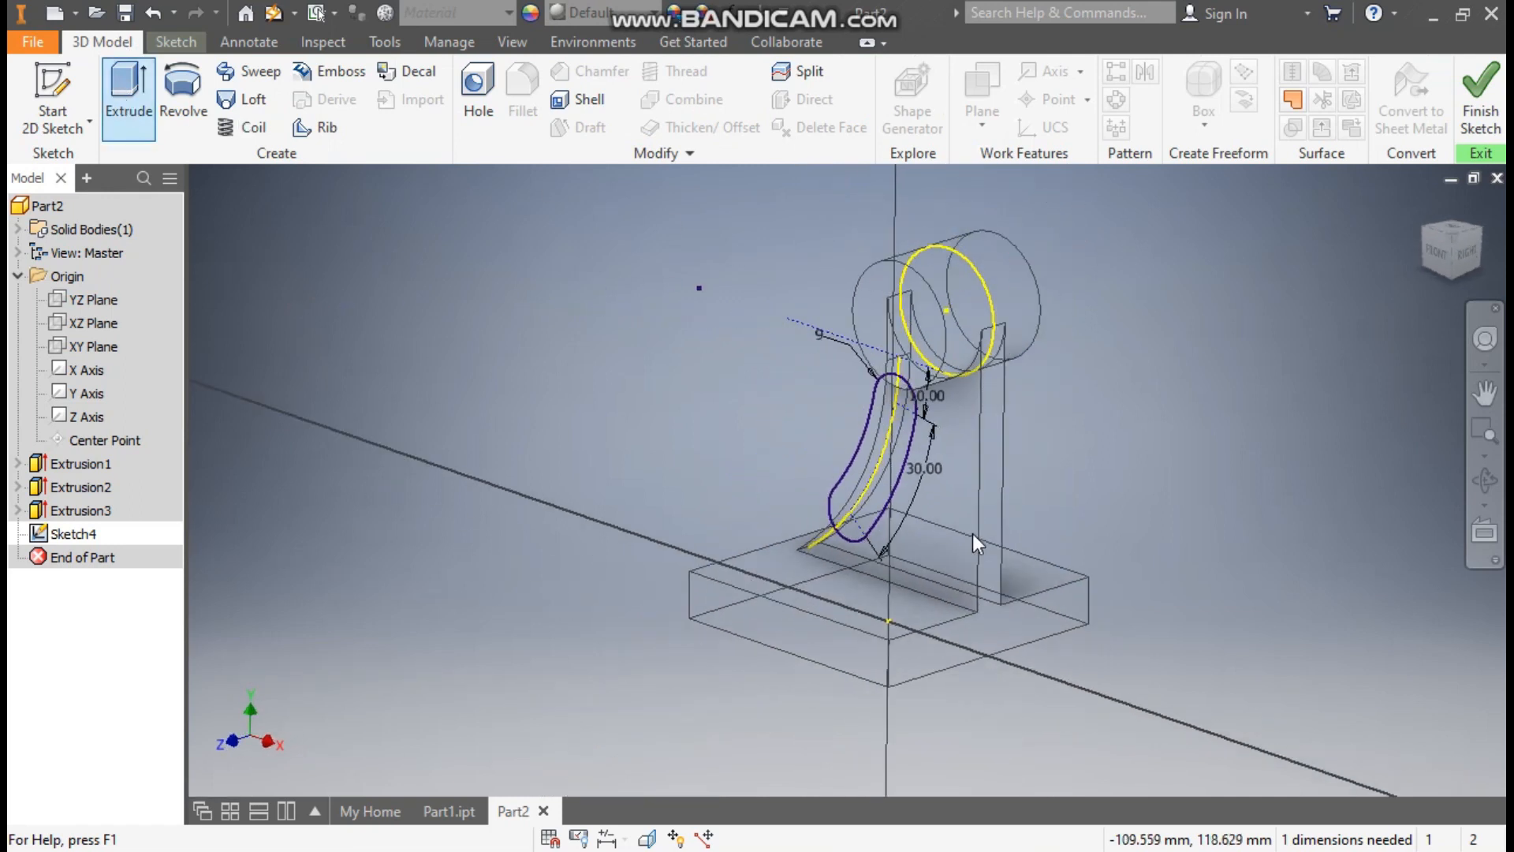
{"action": "left_click", "coordinate": [892, 443]}
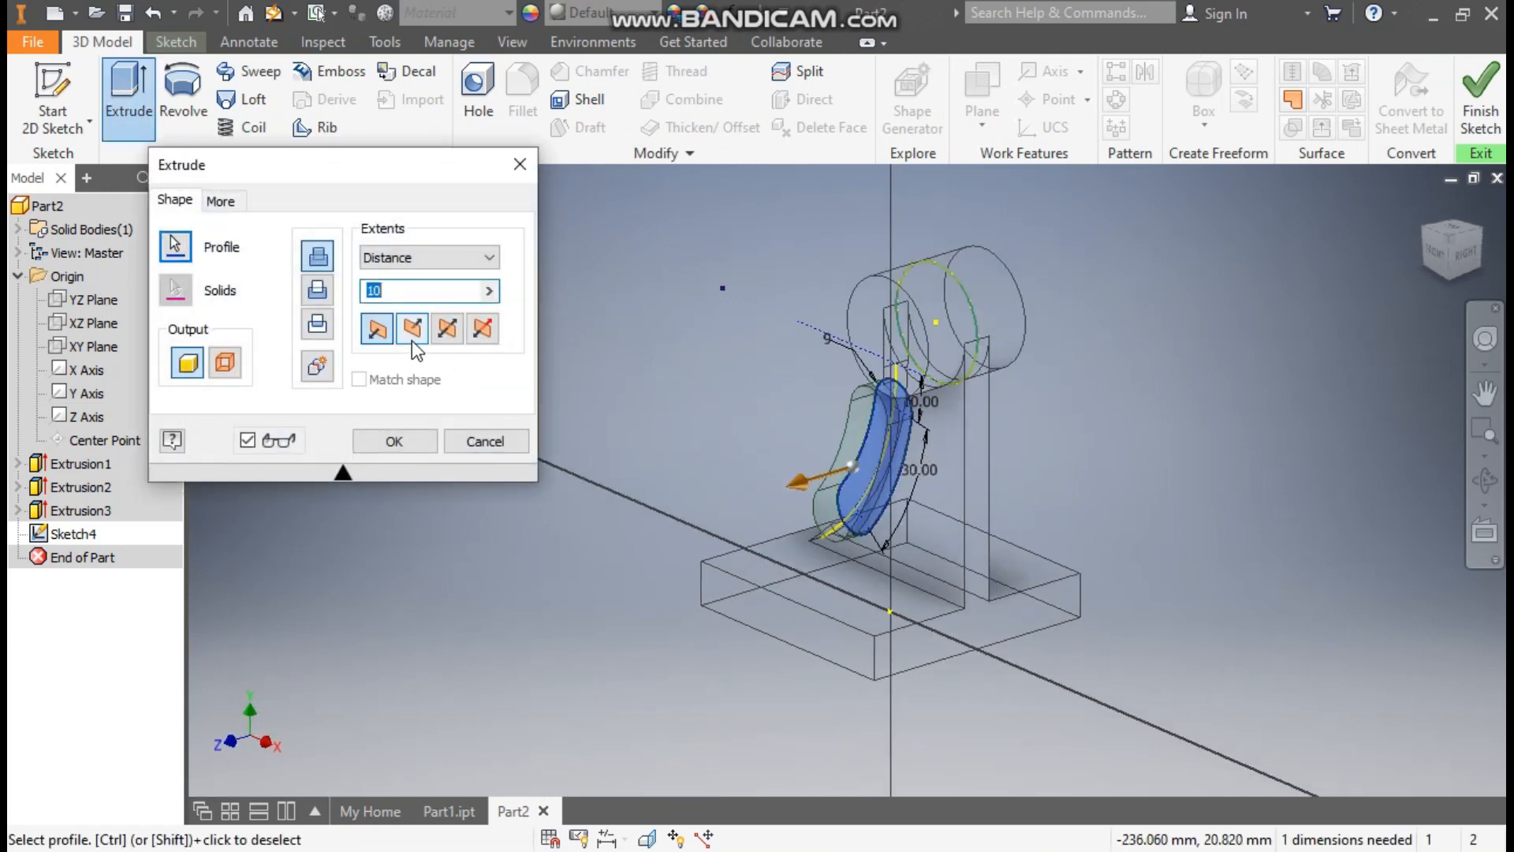
{"action": "left_click", "coordinate": [446, 328]}
{"action": "double_click", "coordinate": [387, 291]}
{"action": "type", "text": "3"}
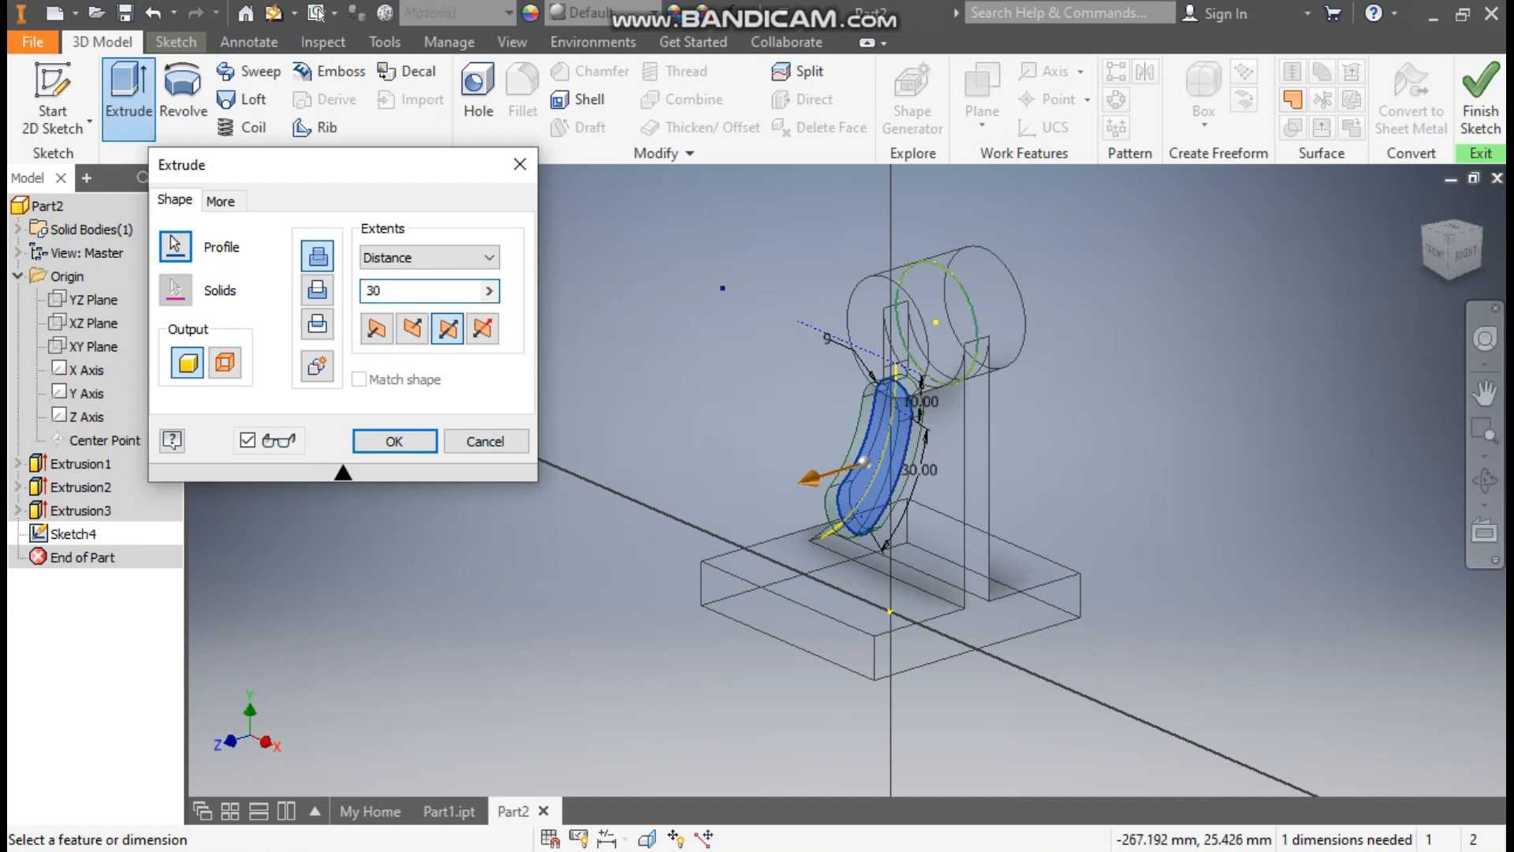
{"action": "left_click", "coordinate": [376, 443]}
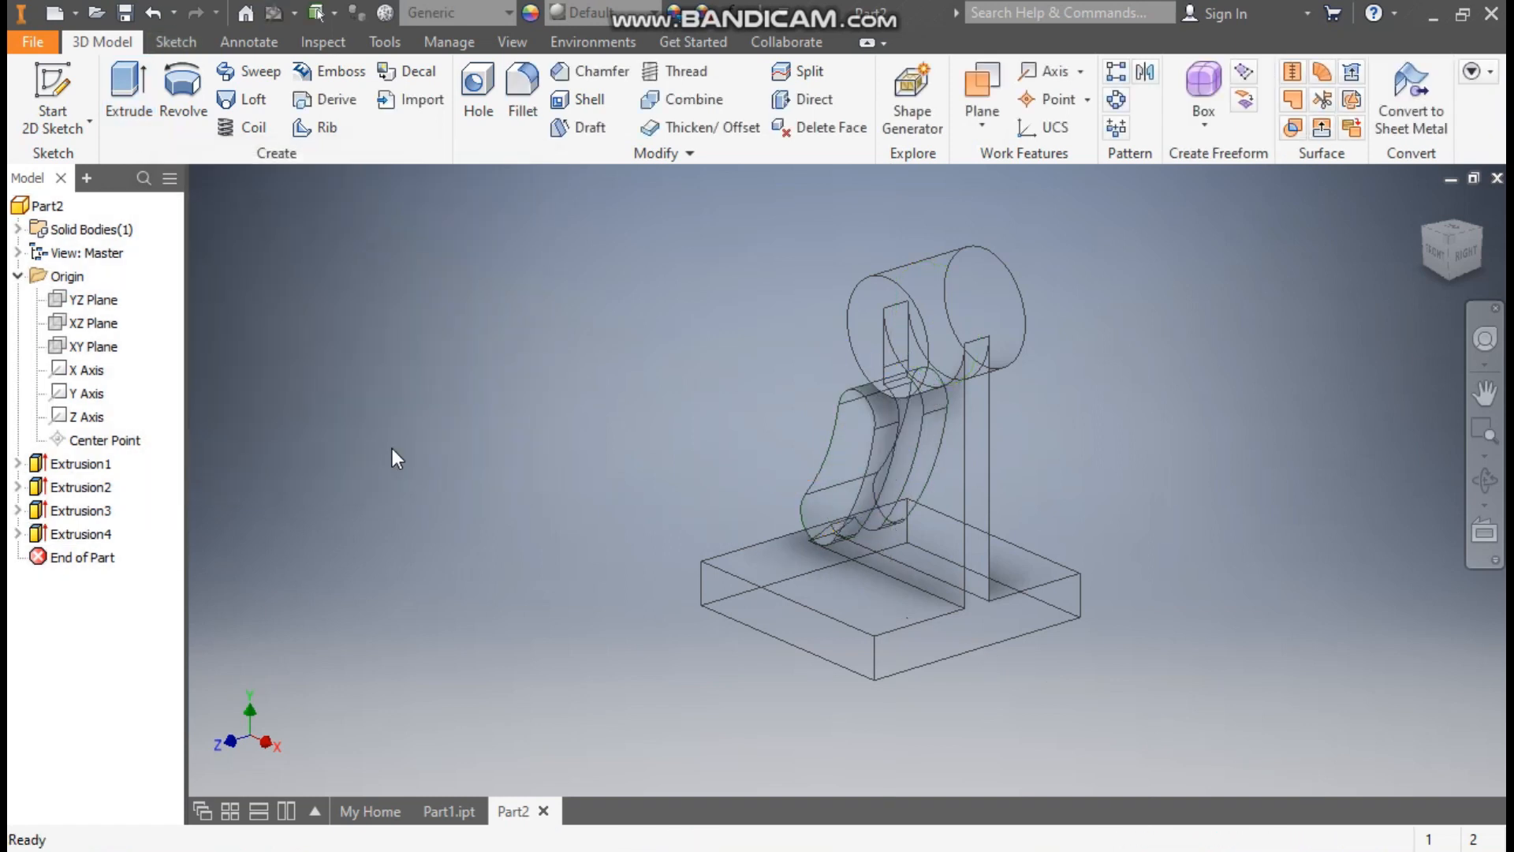
Set the visual style to Shaded with Edges and return the model to its home view.
{"action": "left_click", "coordinate": [511, 42]}
{"action": "left_click", "coordinate": [249, 116]}
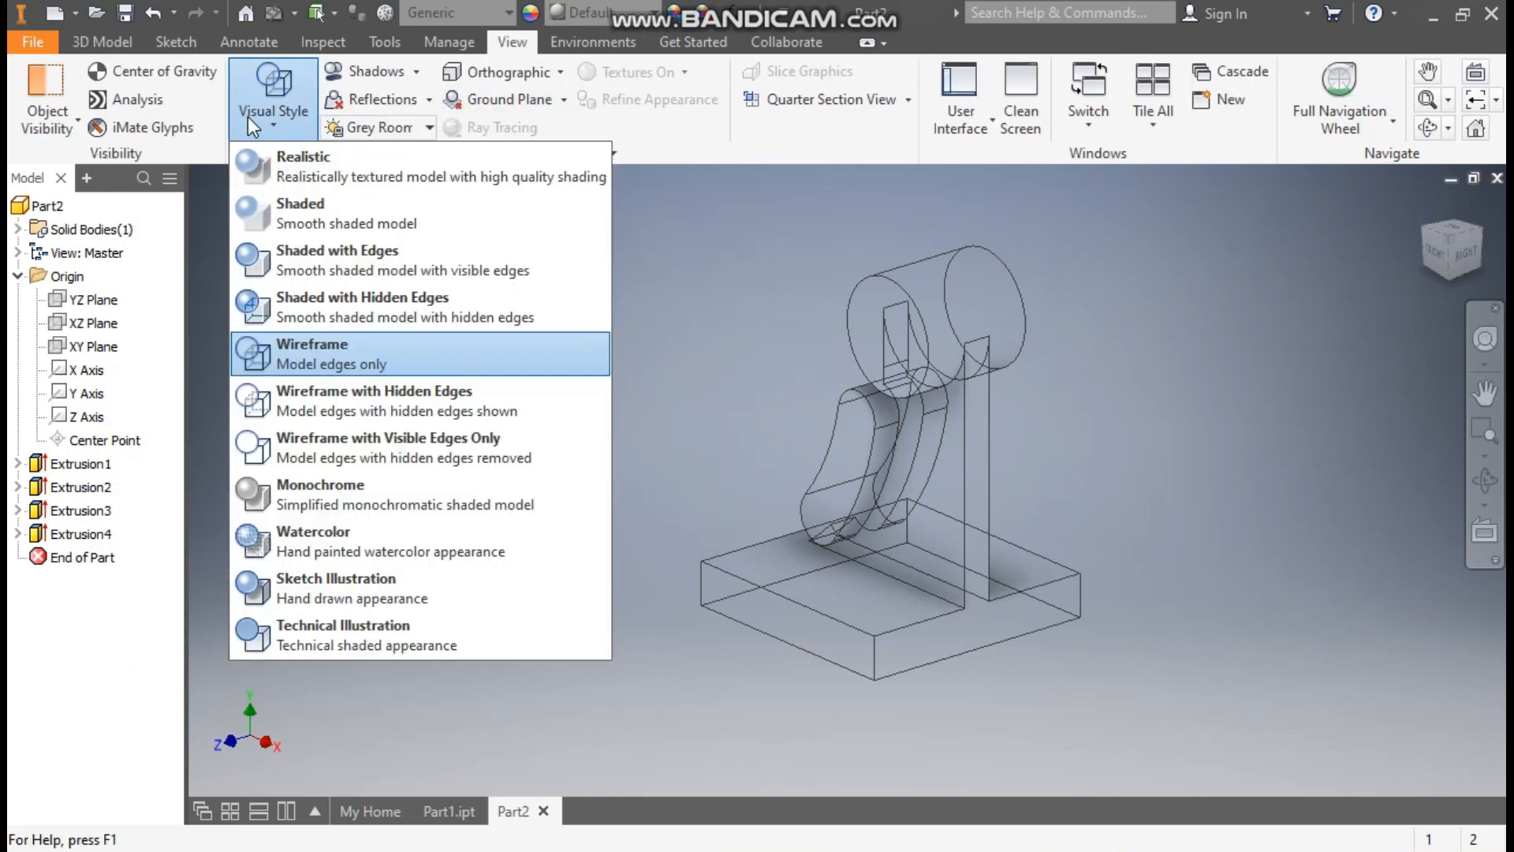
{"action": "left_click", "coordinate": [377, 257]}
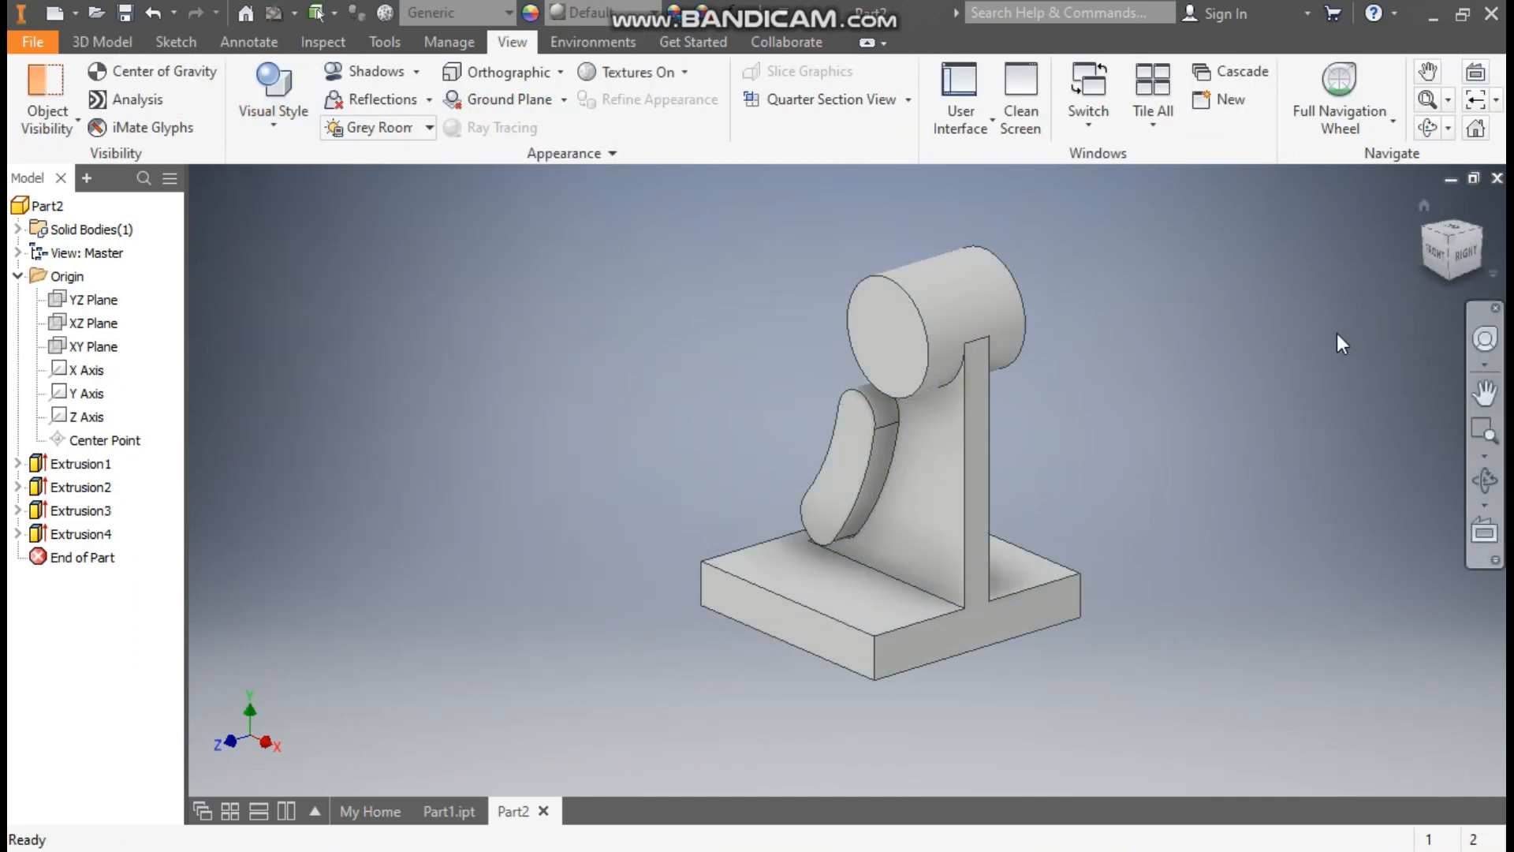
{"action": "left_click", "coordinate": [1423, 225]}
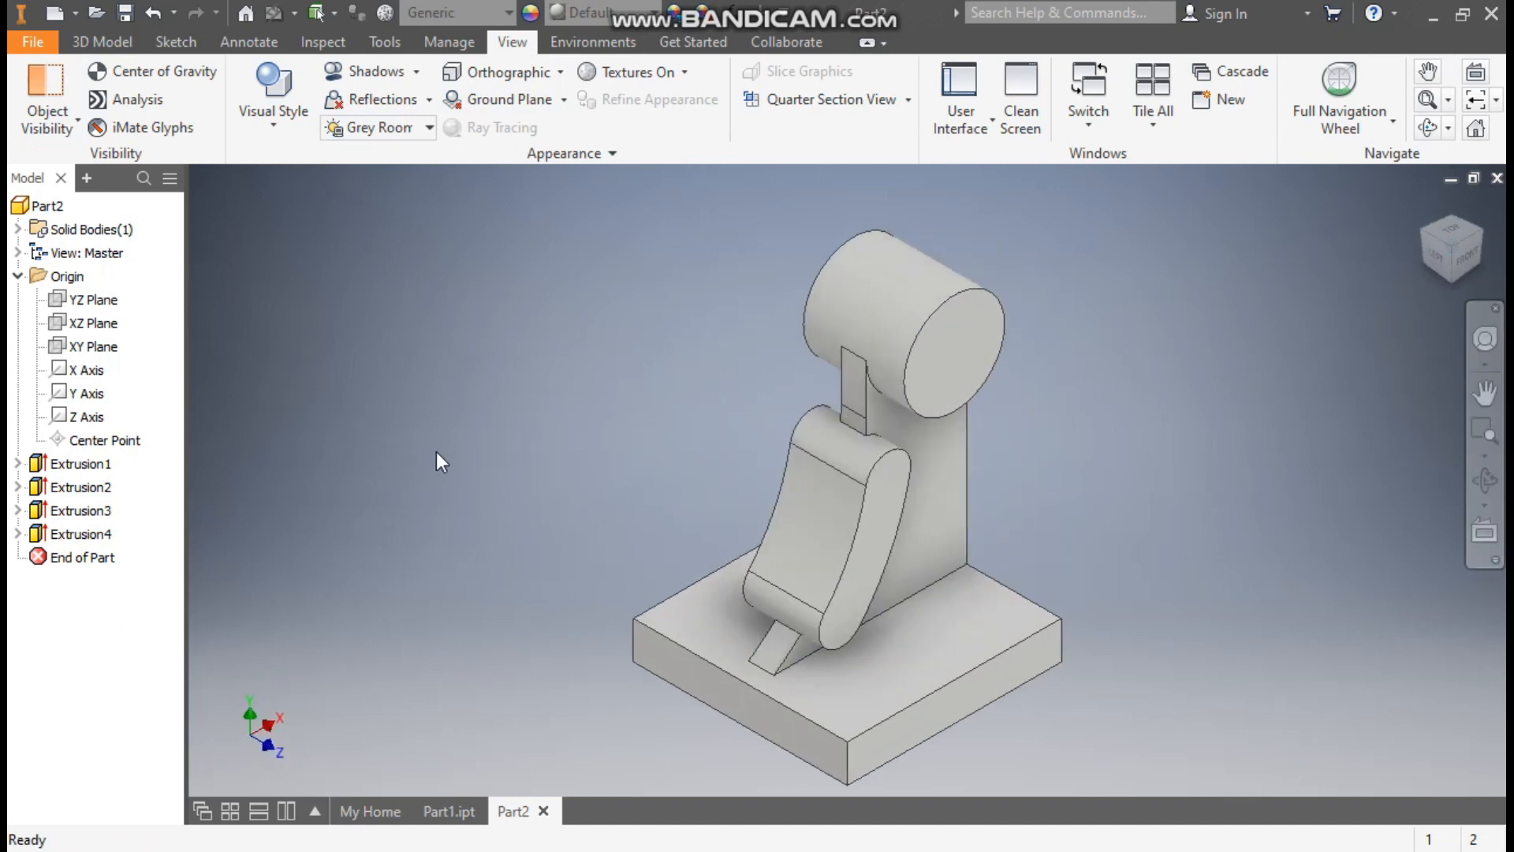
Examine the ribs beside the web in the reference model Part1.ipt, then return to Part2.
{"action": "left_click", "coordinate": [449, 811]}
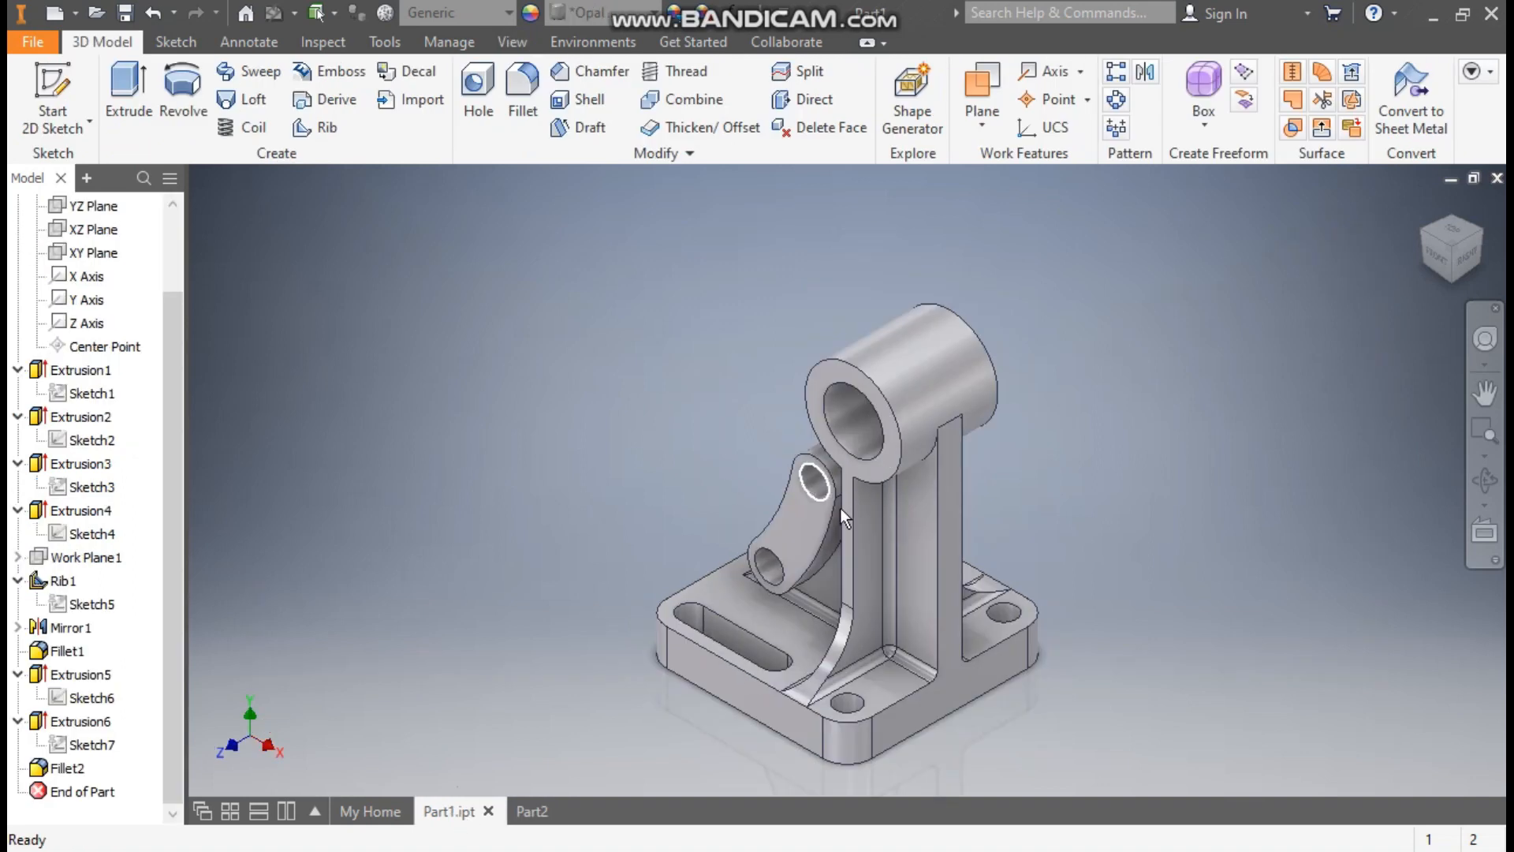
{"action": "mouse_move", "coordinate": [841, 510]}
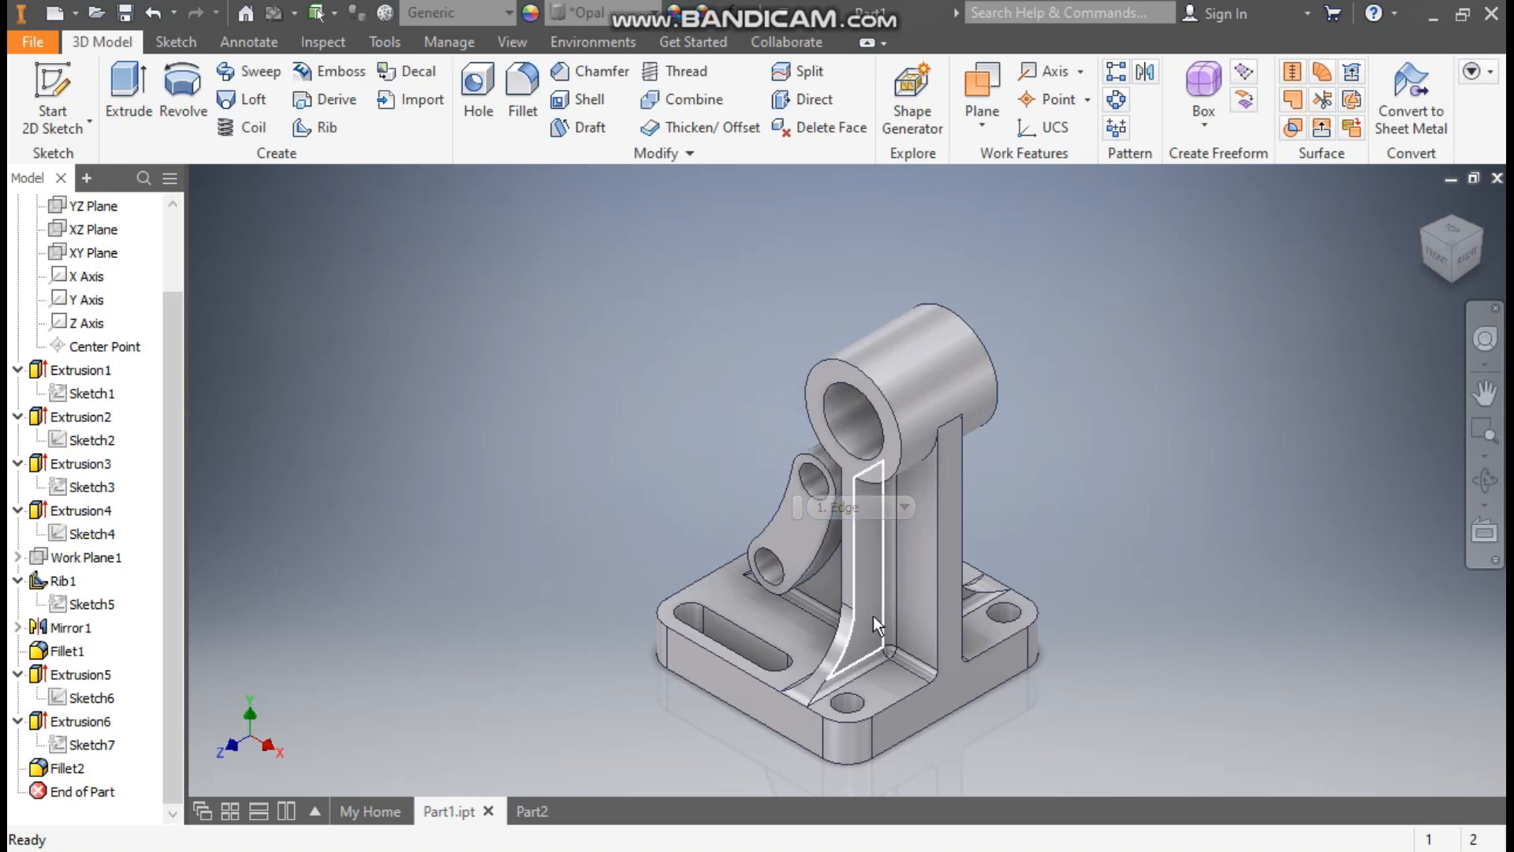
{"action": "left_click", "coordinate": [1464, 259]}
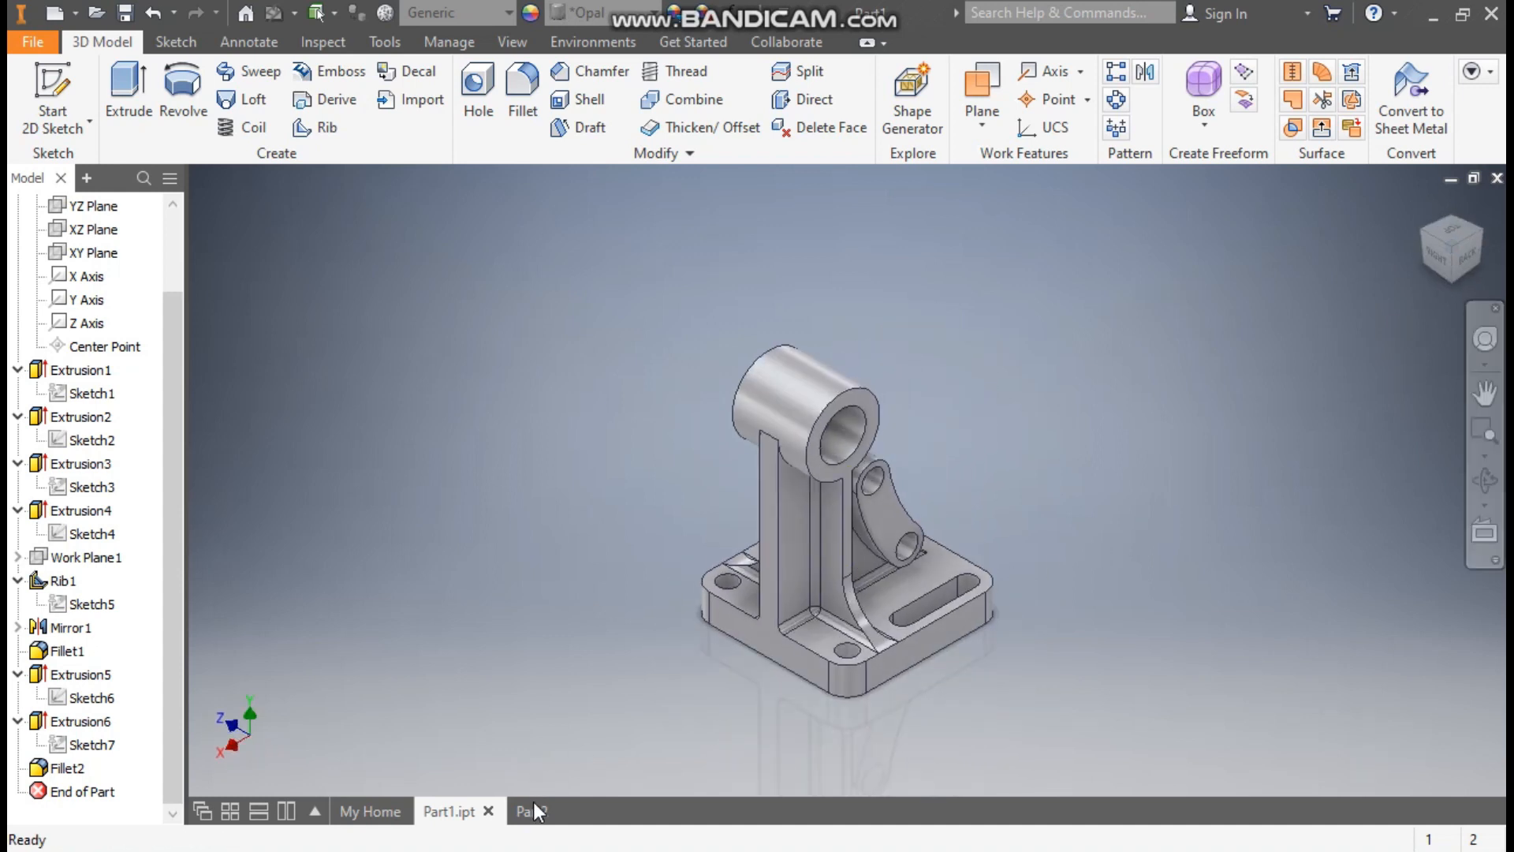
{"action": "left_click", "coordinate": [1425, 205]}
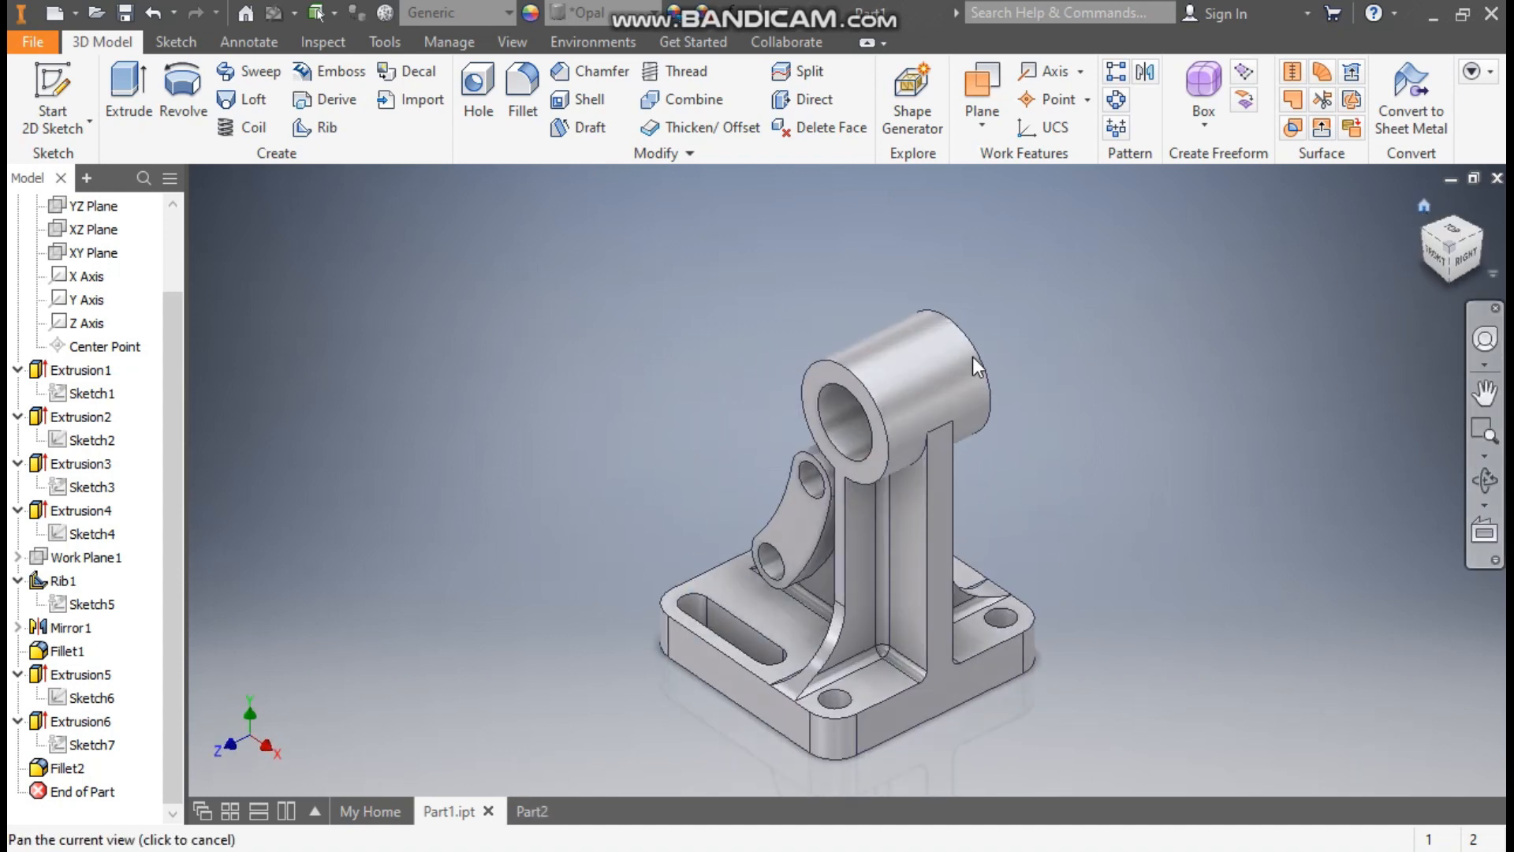
{"action": "left_click", "coordinate": [530, 811]}
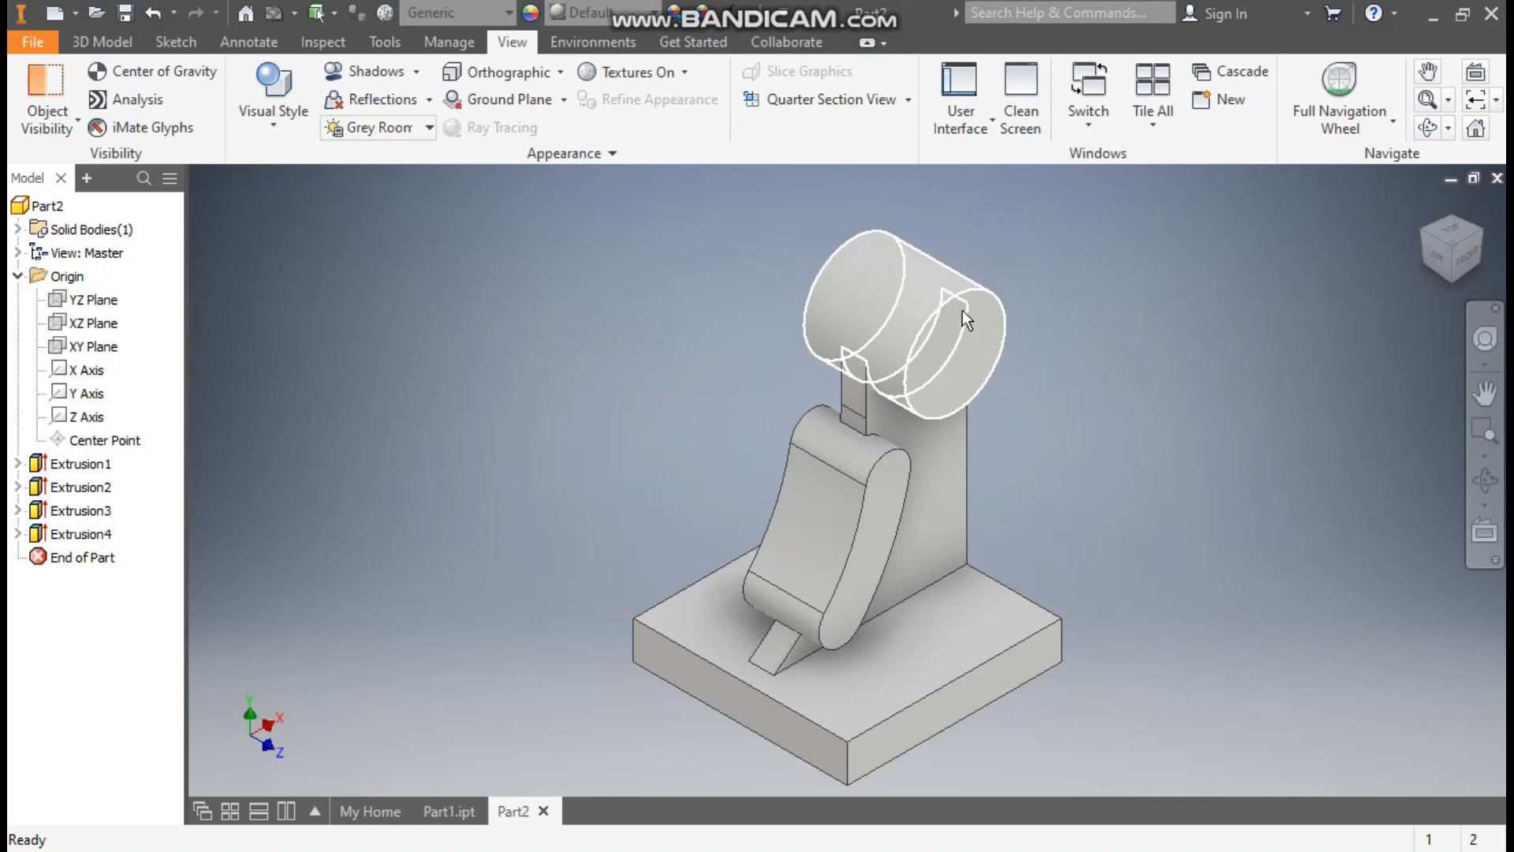
Create a work axis along the centreline of the cylinder.
{"action": "left_click", "coordinate": [94, 40]}
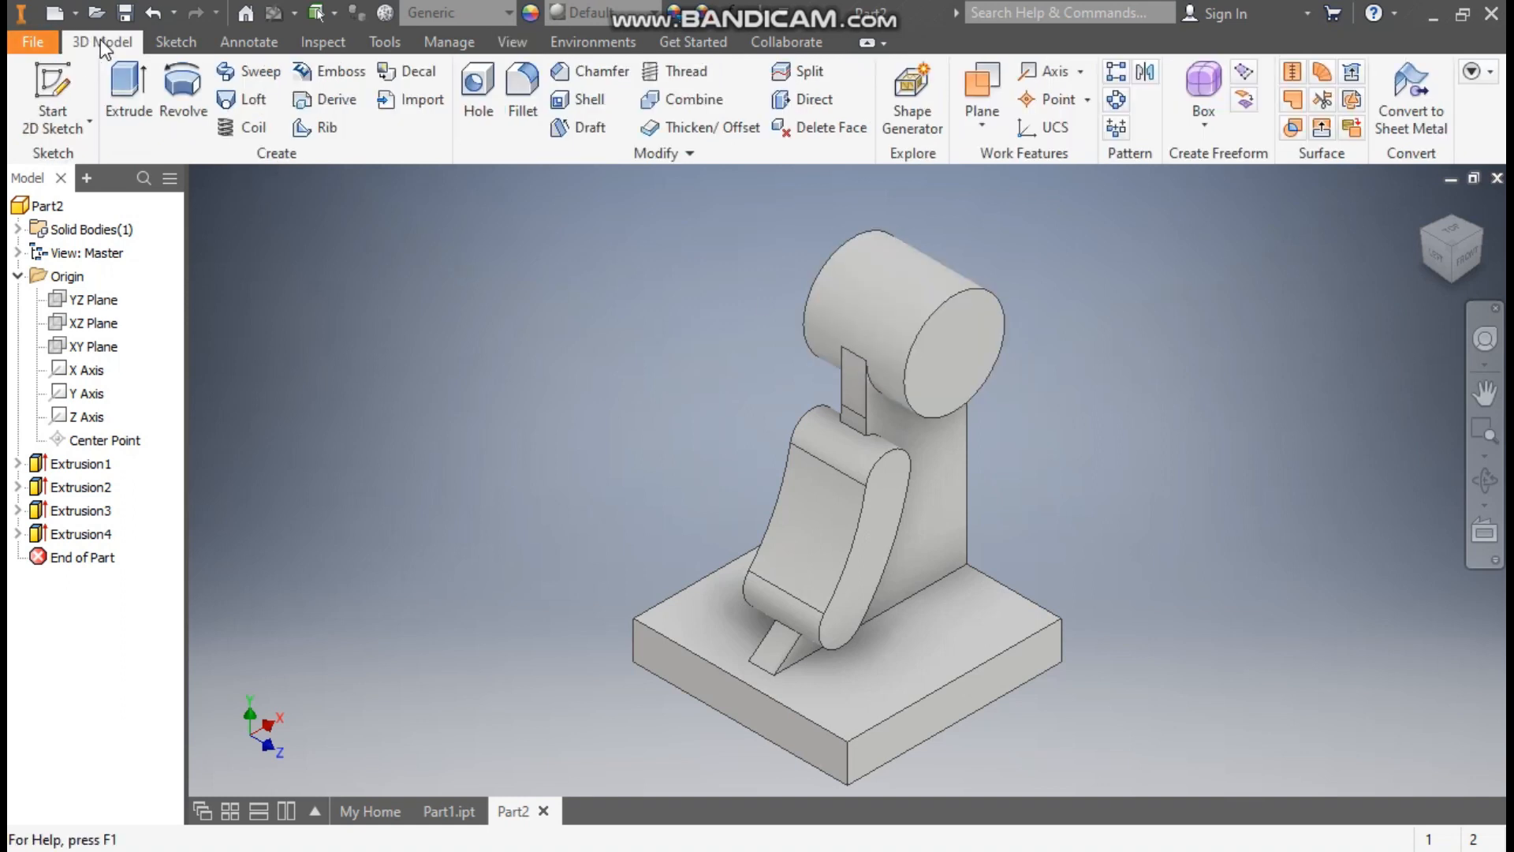
{"action": "left_click", "coordinate": [1045, 71]}
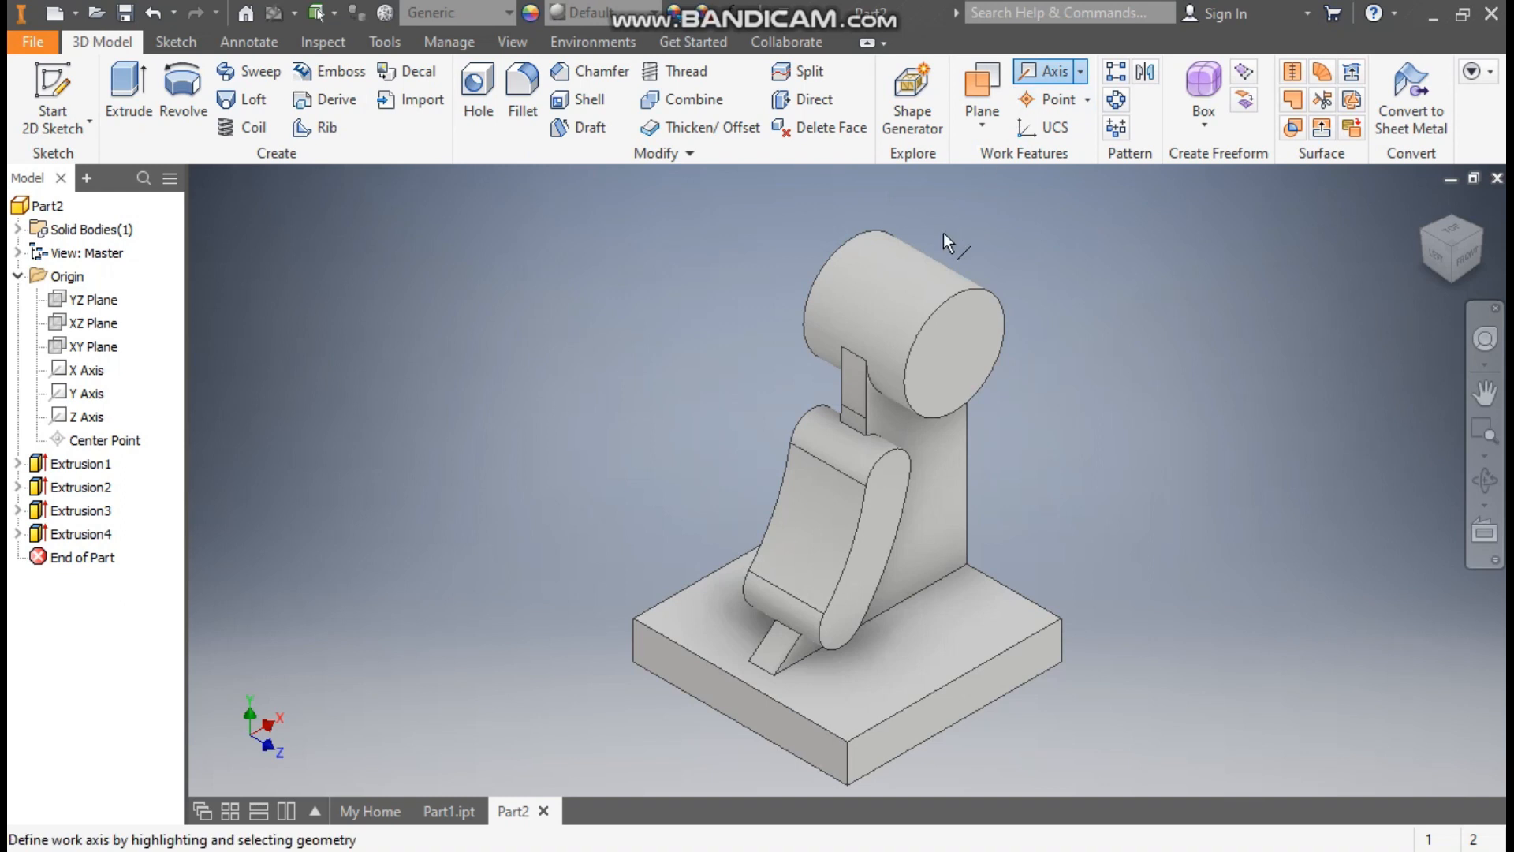
{"action": "left_click", "coordinate": [910, 274]}
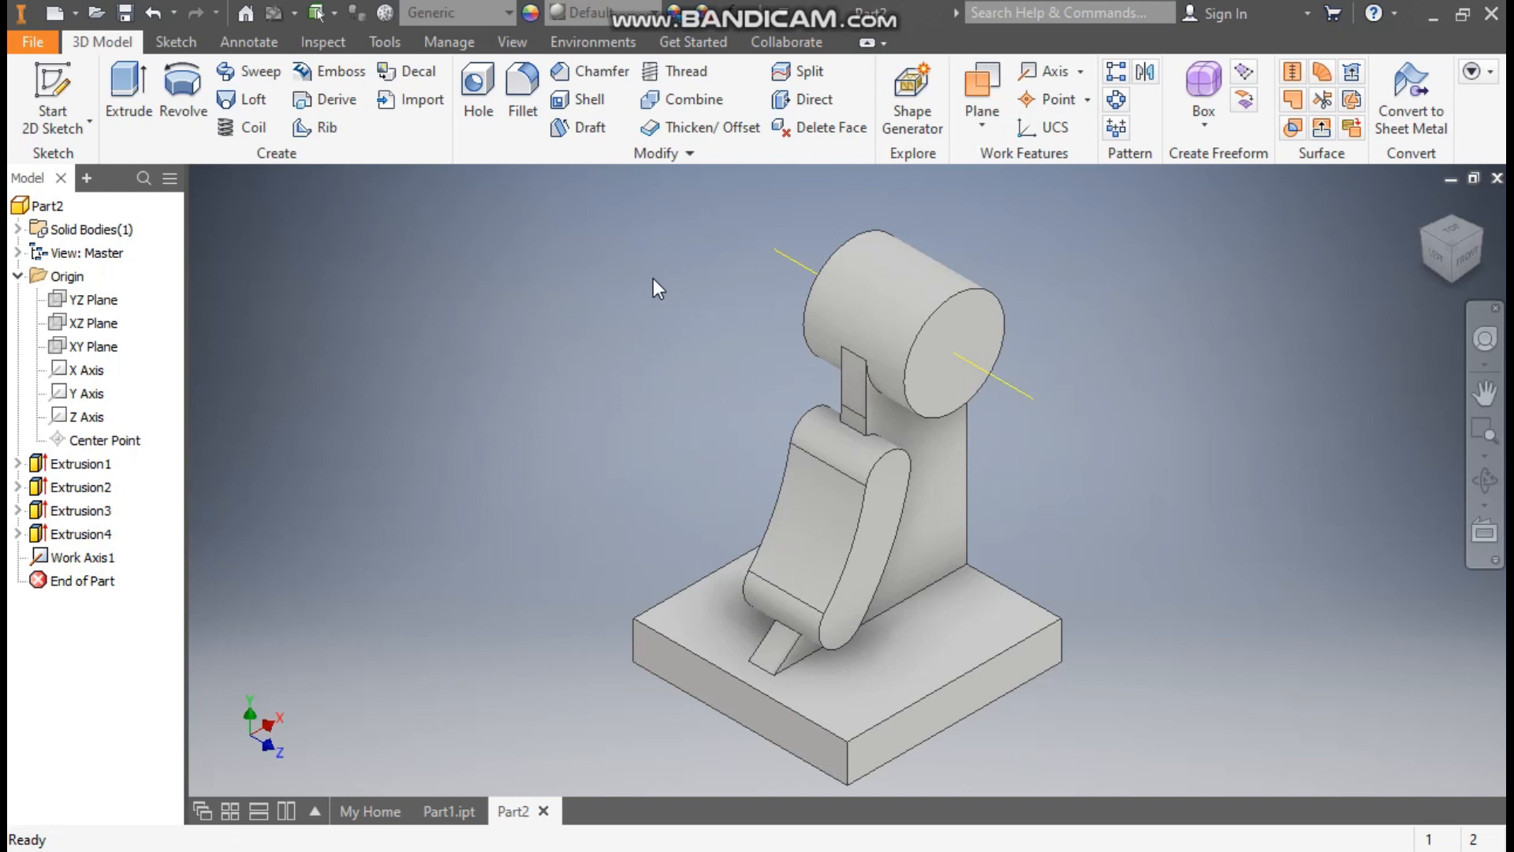
Create a work plane through the cylinder's work axis at 0 degrees to the YZ Plane.
{"action": "left_click", "coordinate": [980, 79]}
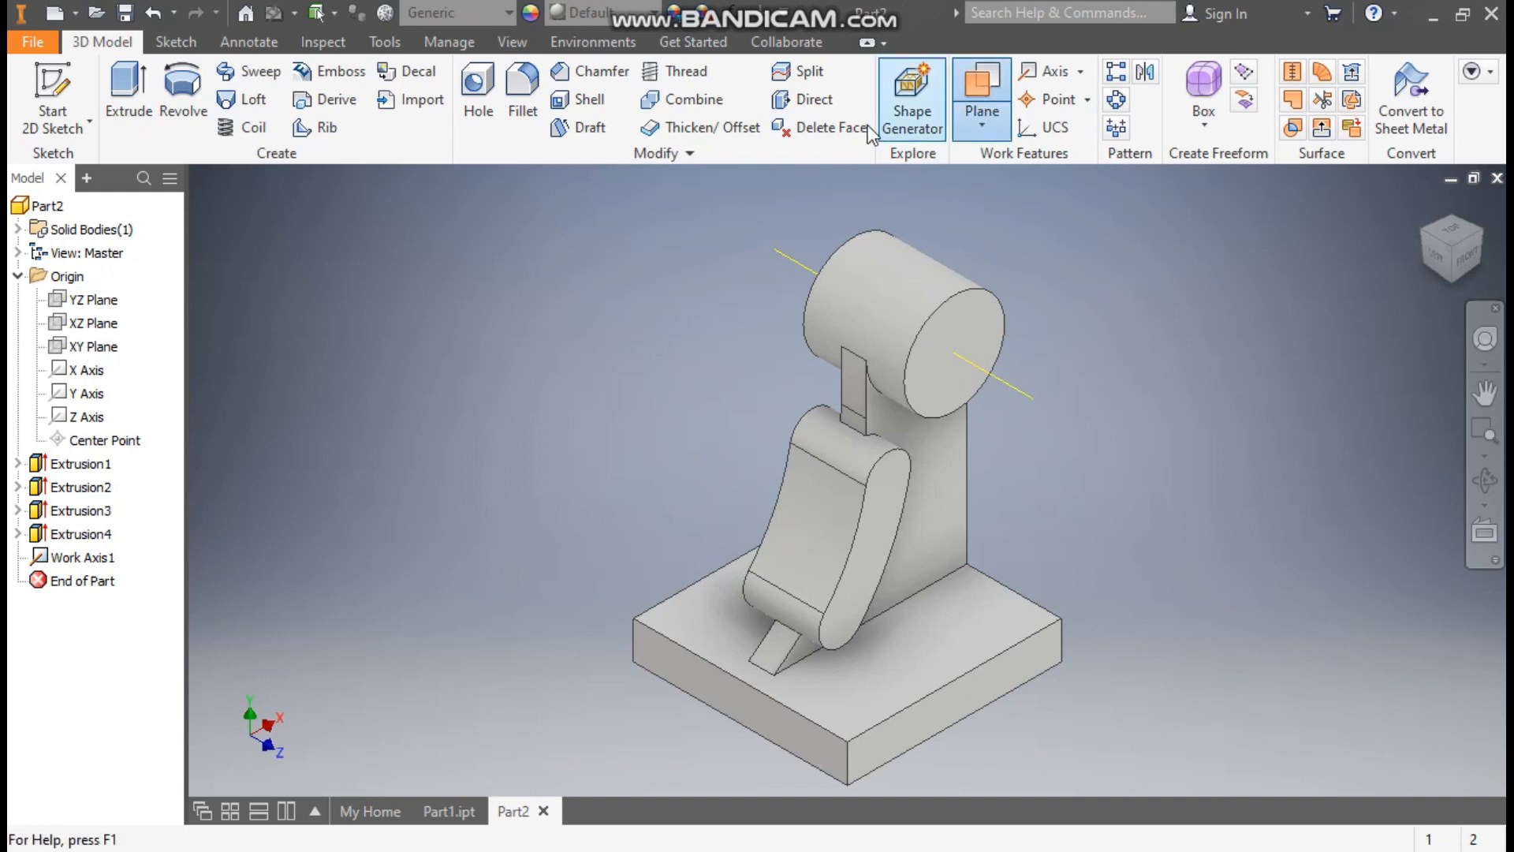
{"action": "left_click", "coordinate": [94, 302]}
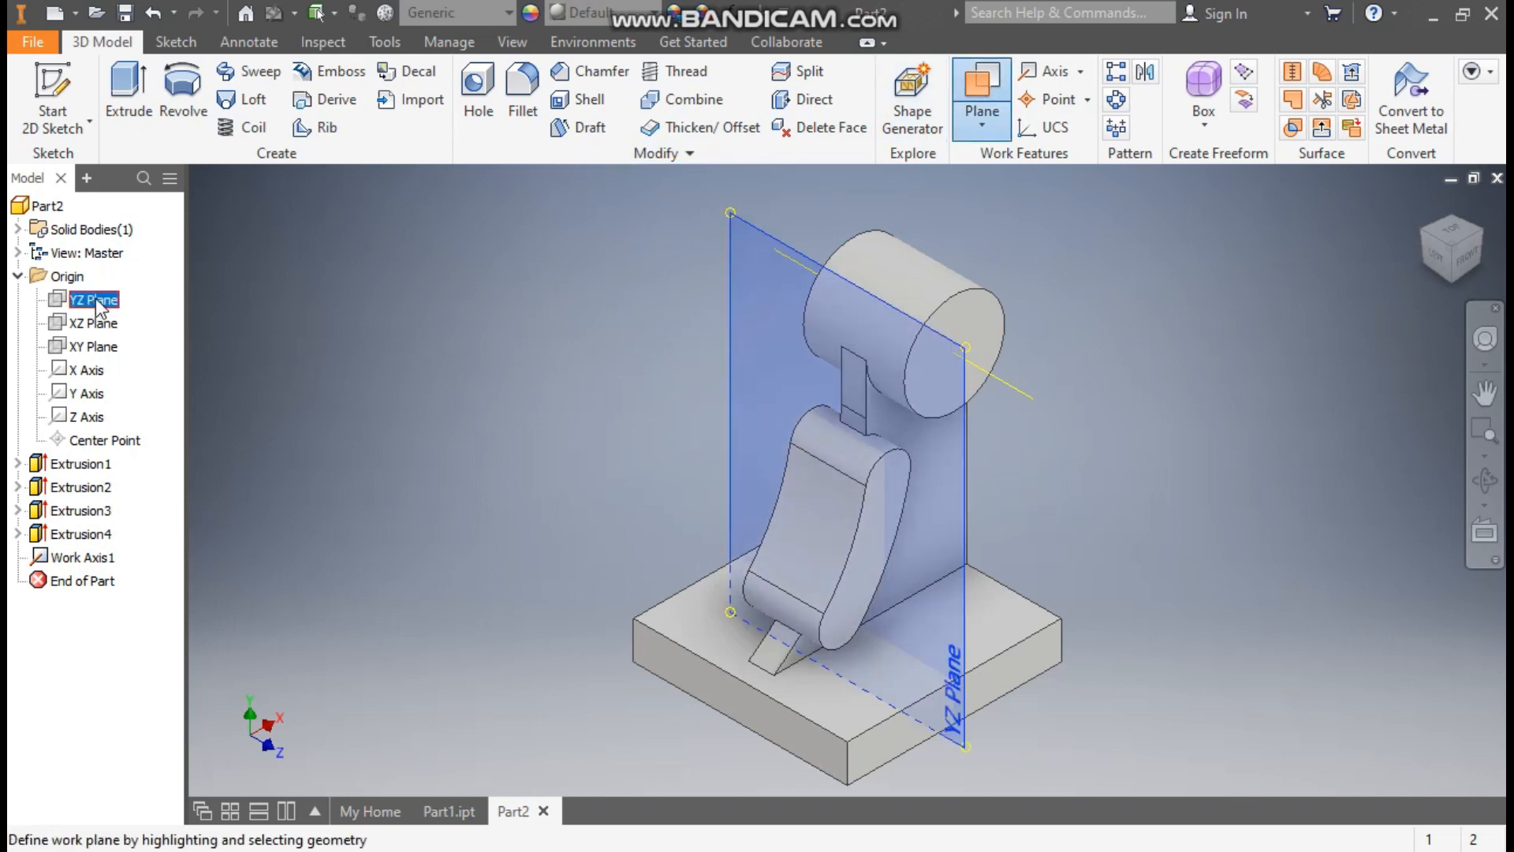
{"action": "left_click", "coordinate": [1024, 391]}
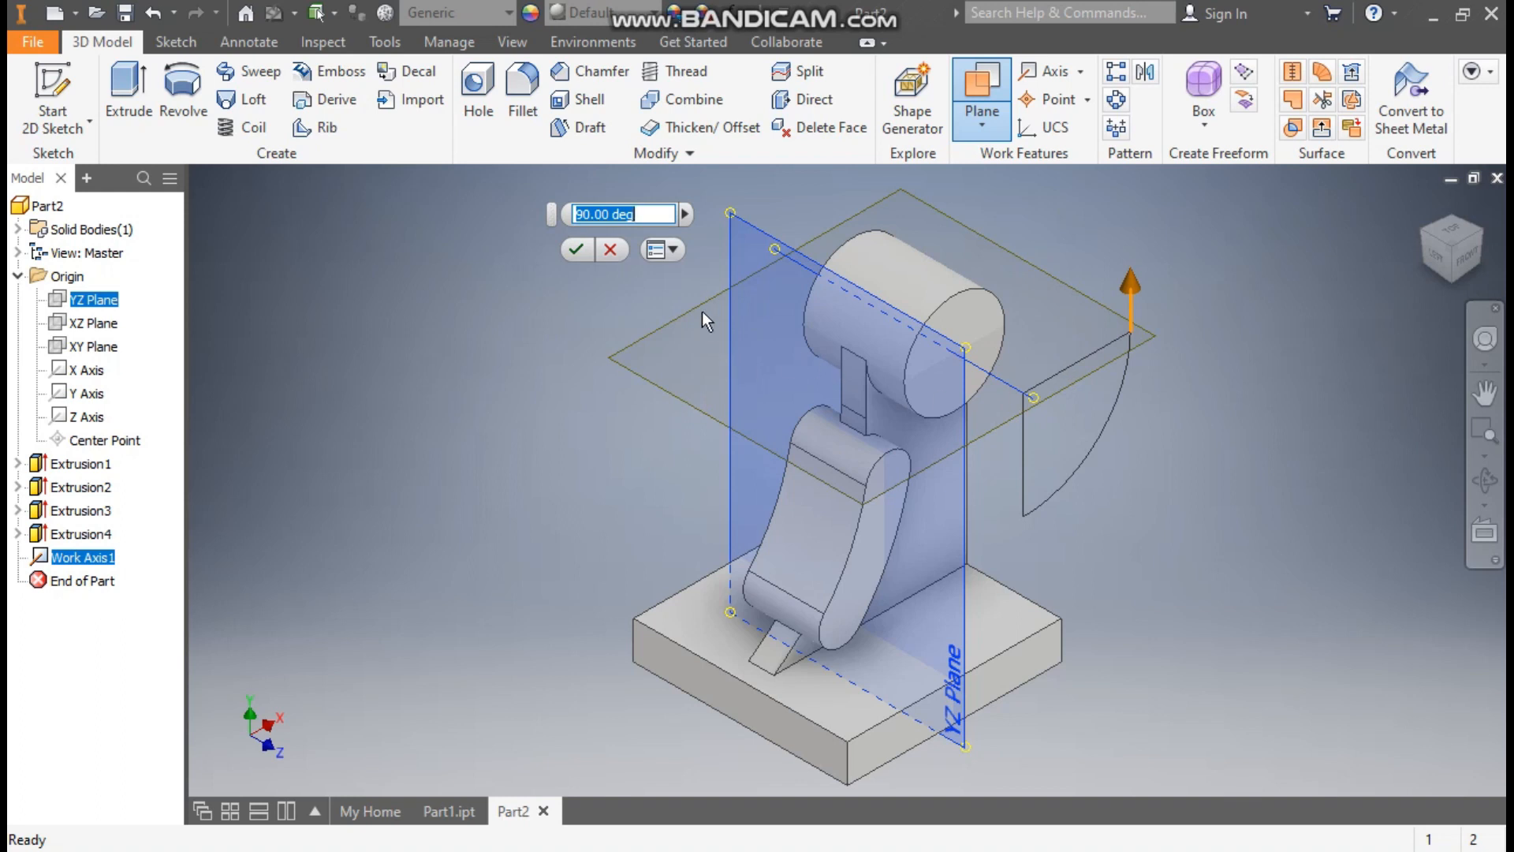
{"action": "type", "text": "0"}
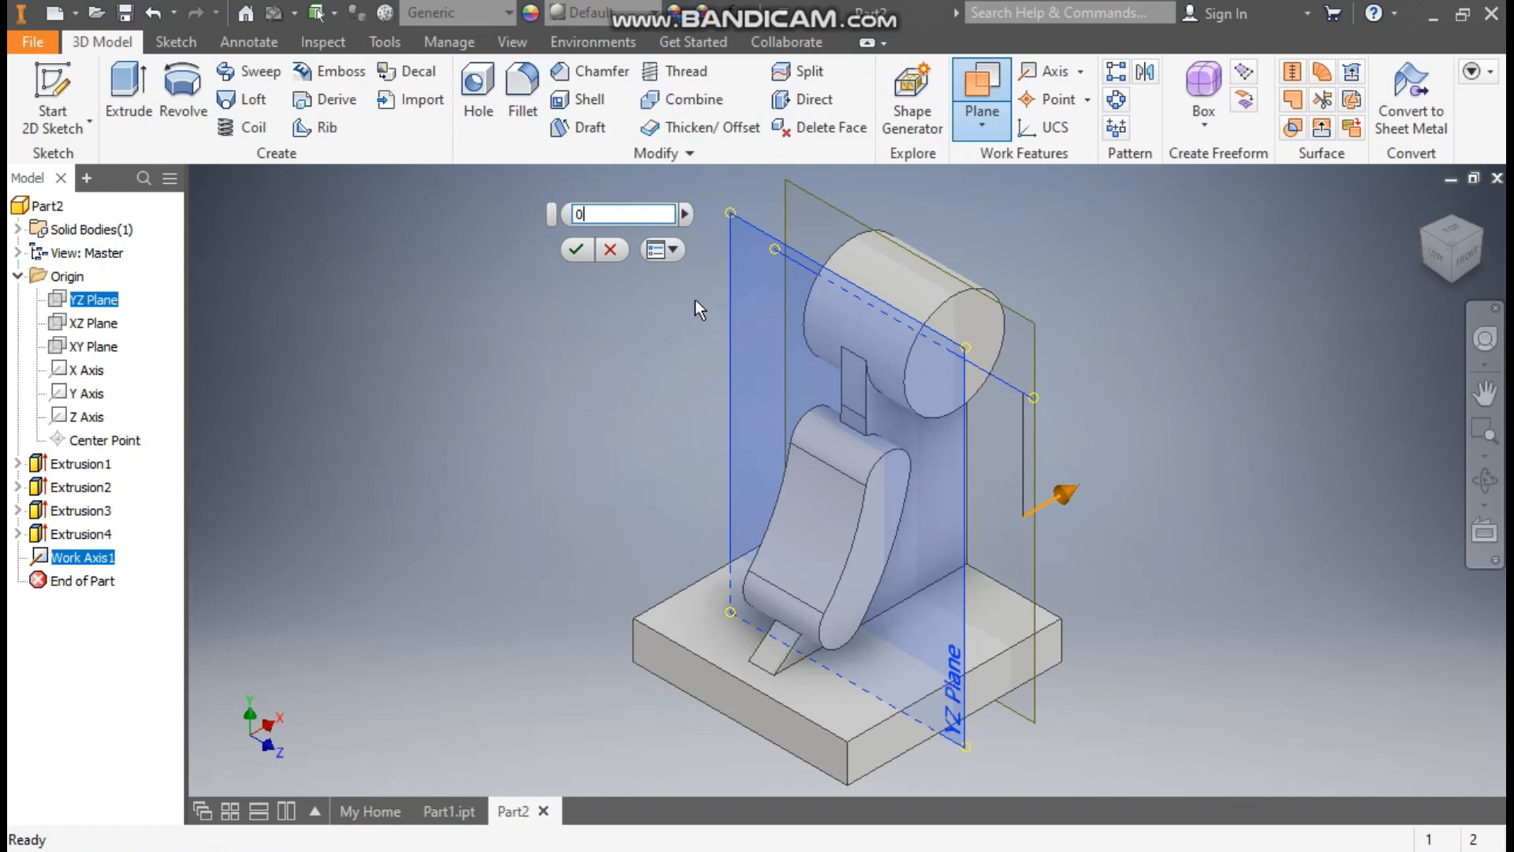
{"action": "left_click", "coordinate": [572, 249]}
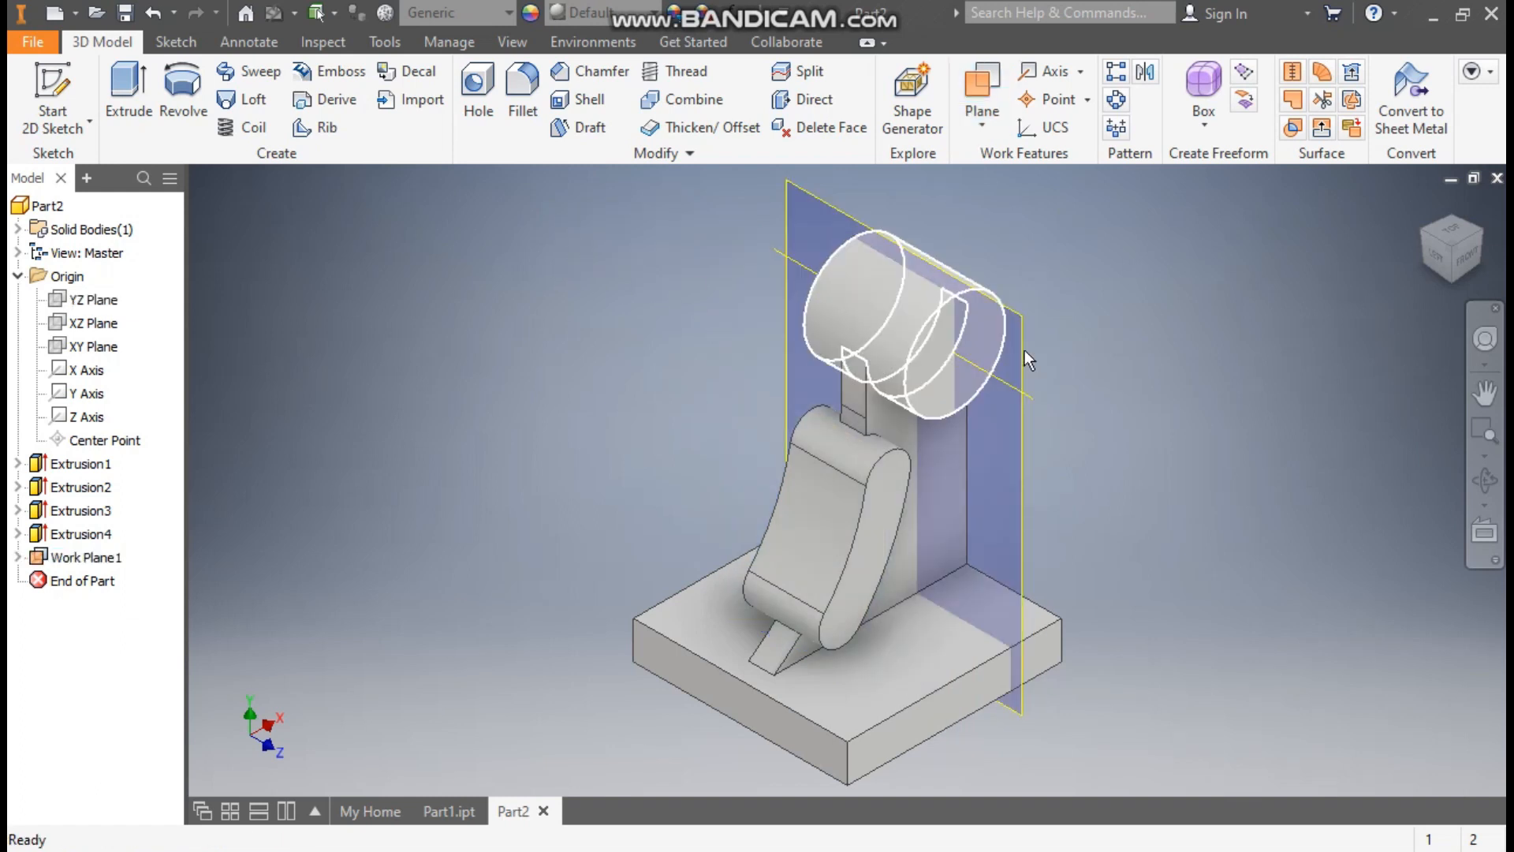
Start a 2D sketch on the work plane through the cylinder's axis.
{"action": "left_click", "coordinate": [1481, 233]}
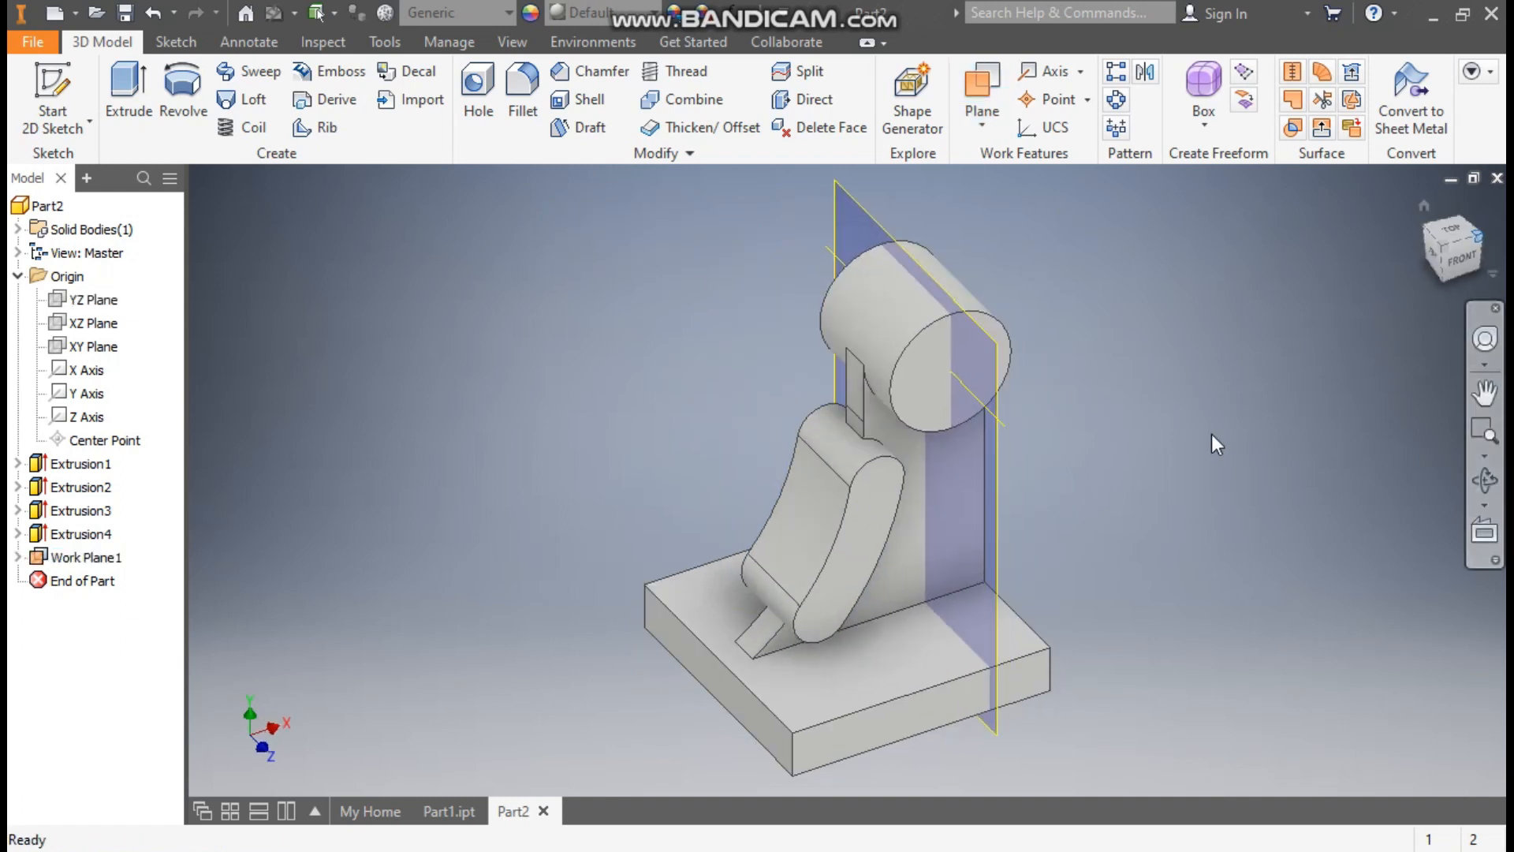
{"action": "middle_click_drag", "start_coordinate": [1133, 391], "coordinate": [1119, 285]}
{"action": "left_click", "coordinate": [972, 202]}
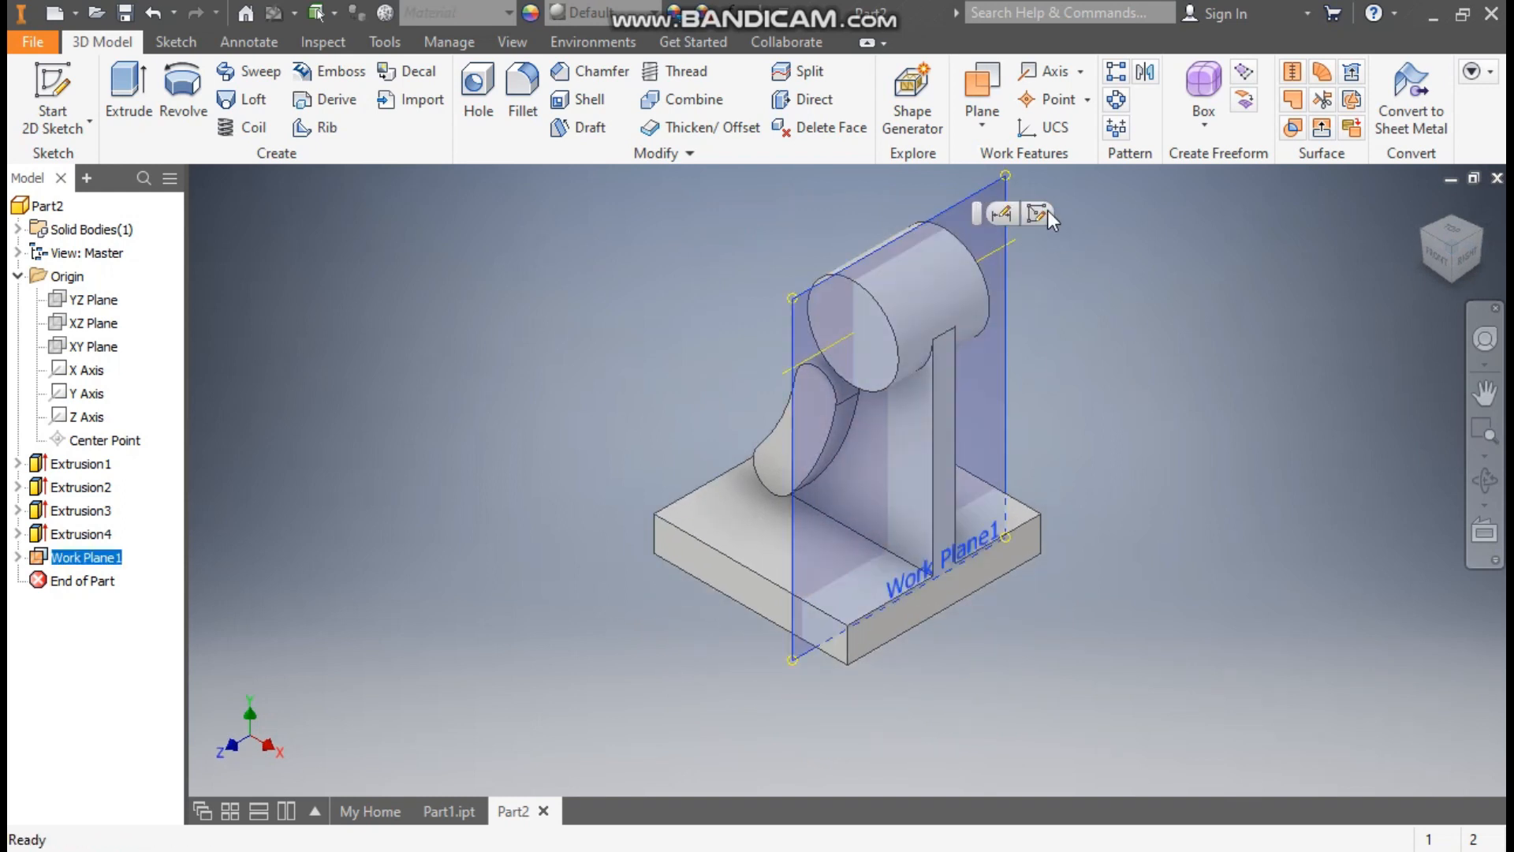
{"action": "key", "text": "s"}
{"action": "middle_click_drag", "start_coordinate": [1049, 237], "coordinate": [1061, 385]}
Draw a vertical line about 30 mm long downward from the lower corner of the cylinder's front end.
{"action": "left_click", "coordinate": [116, 74]}
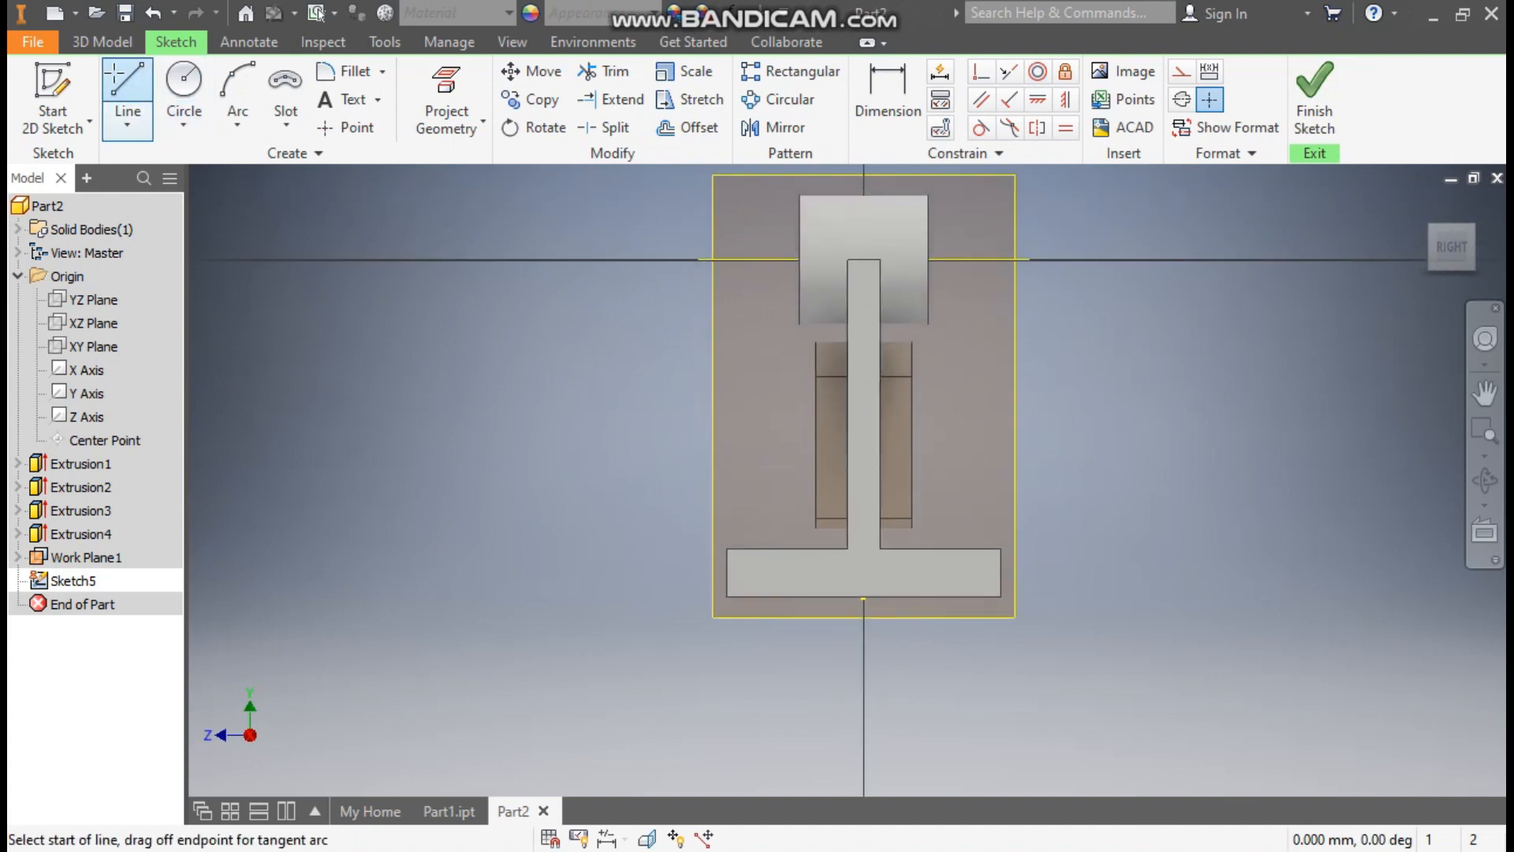
{"action": "left_click", "coordinate": [800, 323]}
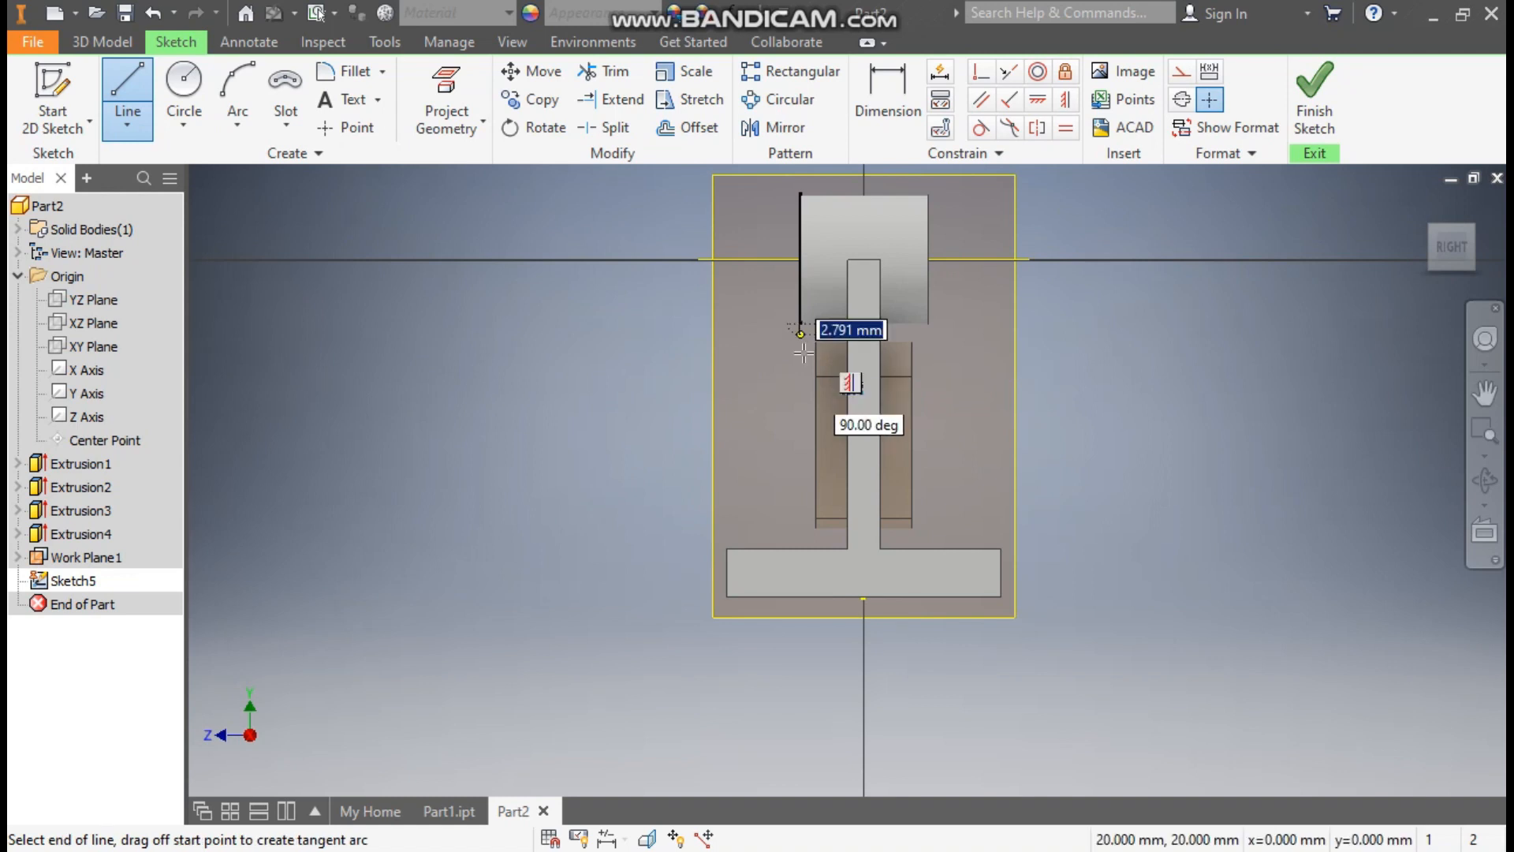
{"action": "left_click", "coordinate": [801, 420]}
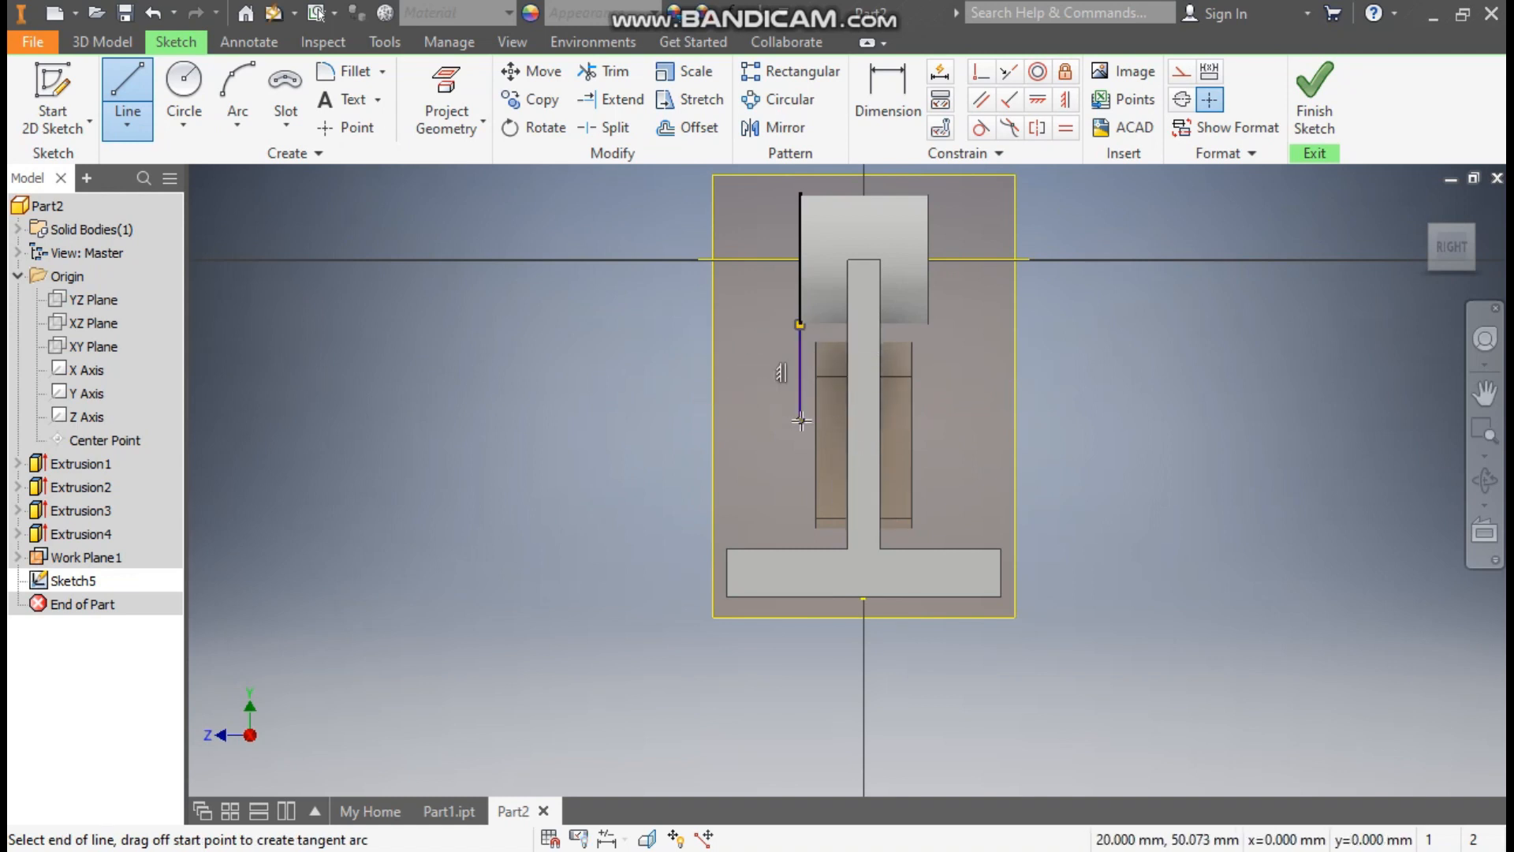
{"action": "key", "text": "Escape"}
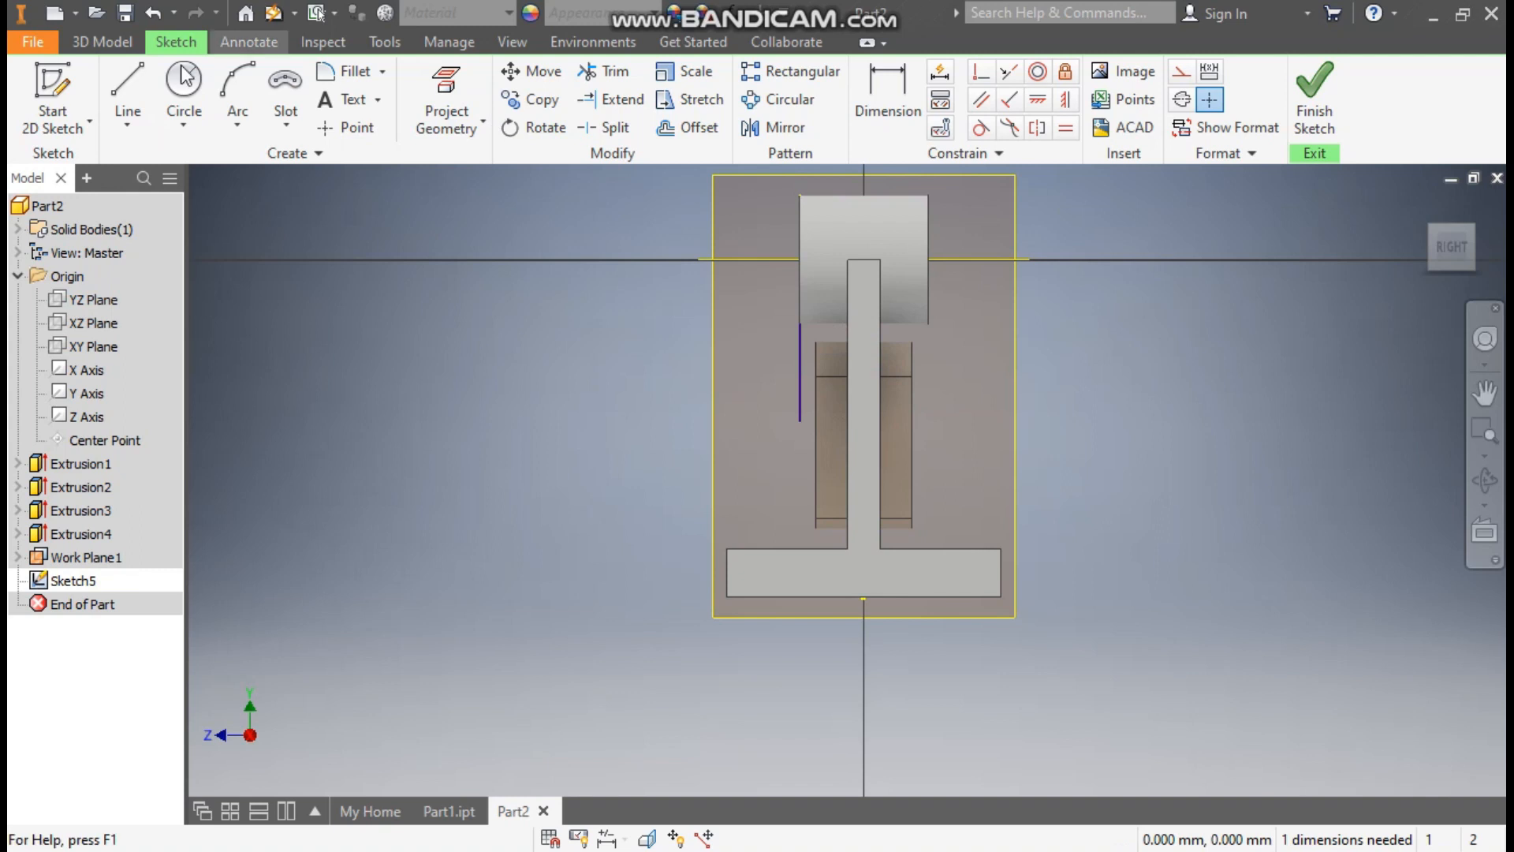
Draw a three-point arc of about 37 mm radius from the base plate's upper front corner to the vertical line's lower end.
{"action": "left_click", "coordinate": [241, 117]}
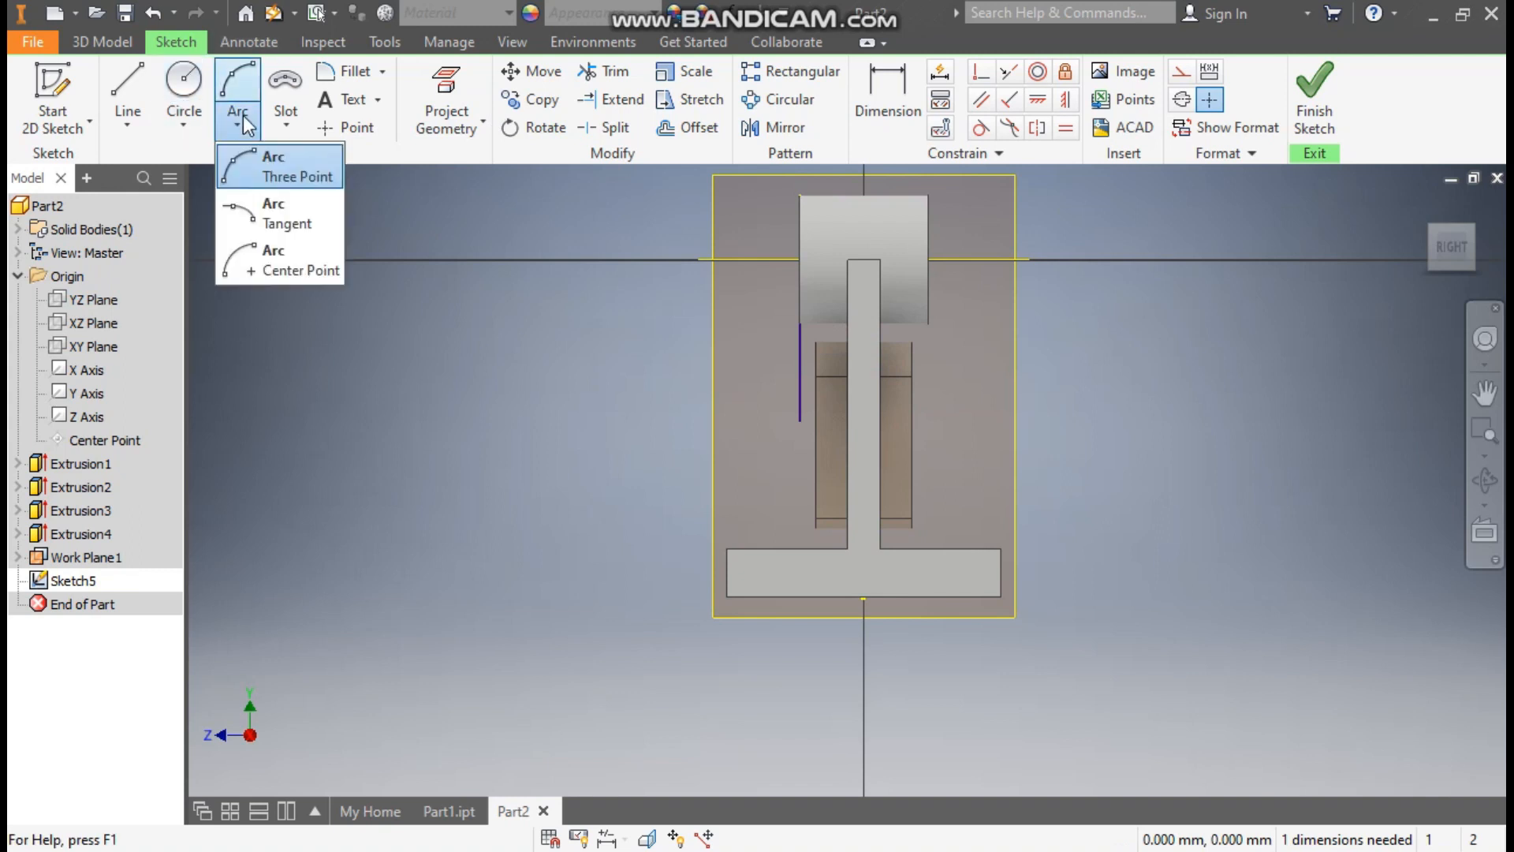
{"action": "left_click", "coordinate": [285, 170]}
{"action": "left_click", "coordinate": [727, 550]}
{"action": "left_click", "coordinate": [800, 421]}
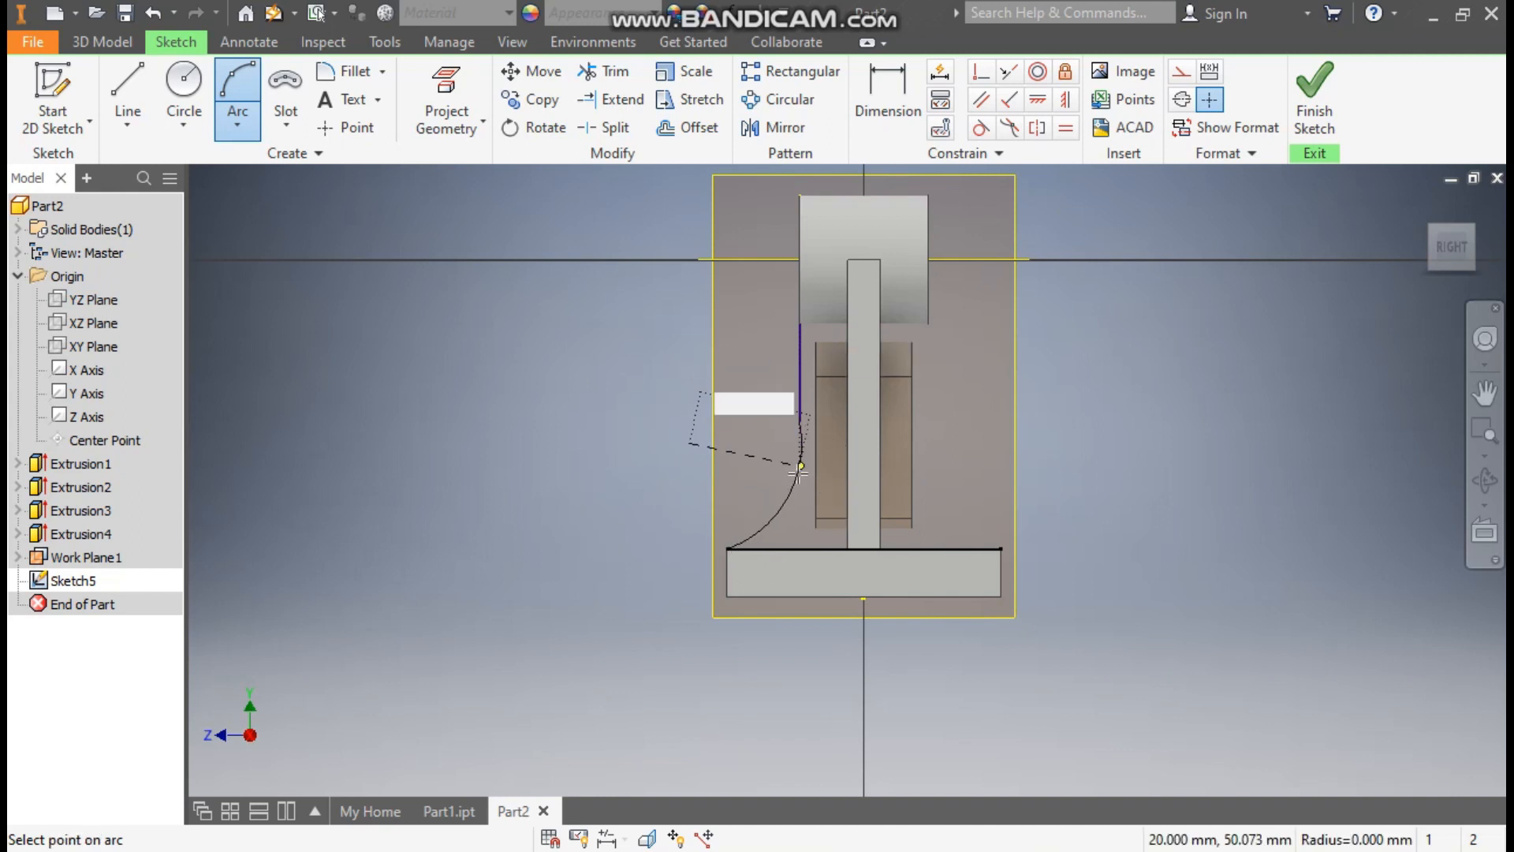
{"action": "left_click", "coordinate": [794, 480]}
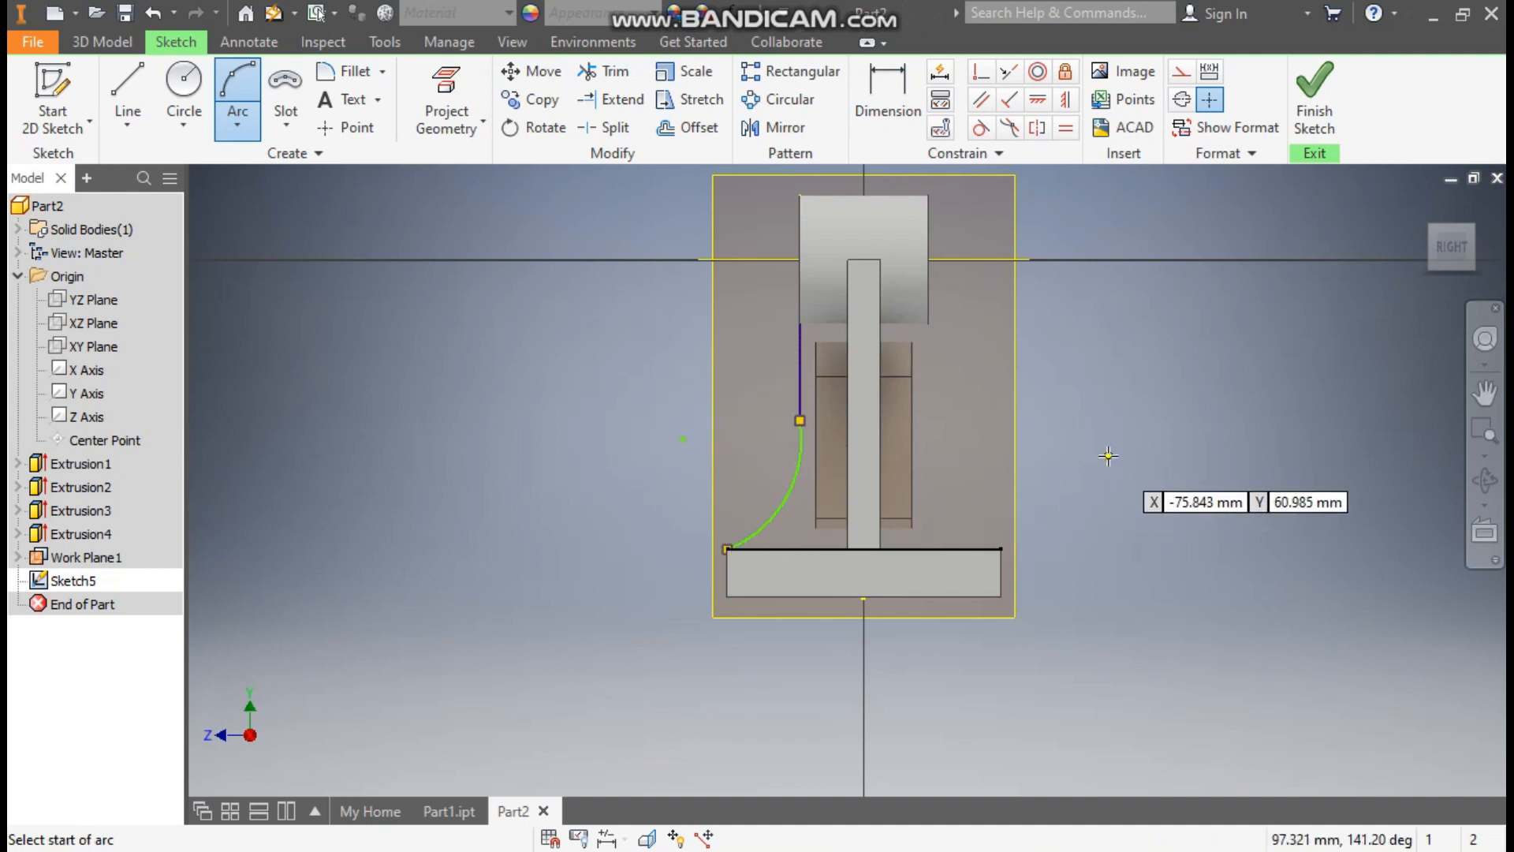
Dimension the arc's radius and set it to 22.5 mm.
{"action": "left_click", "coordinate": [899, 95]}
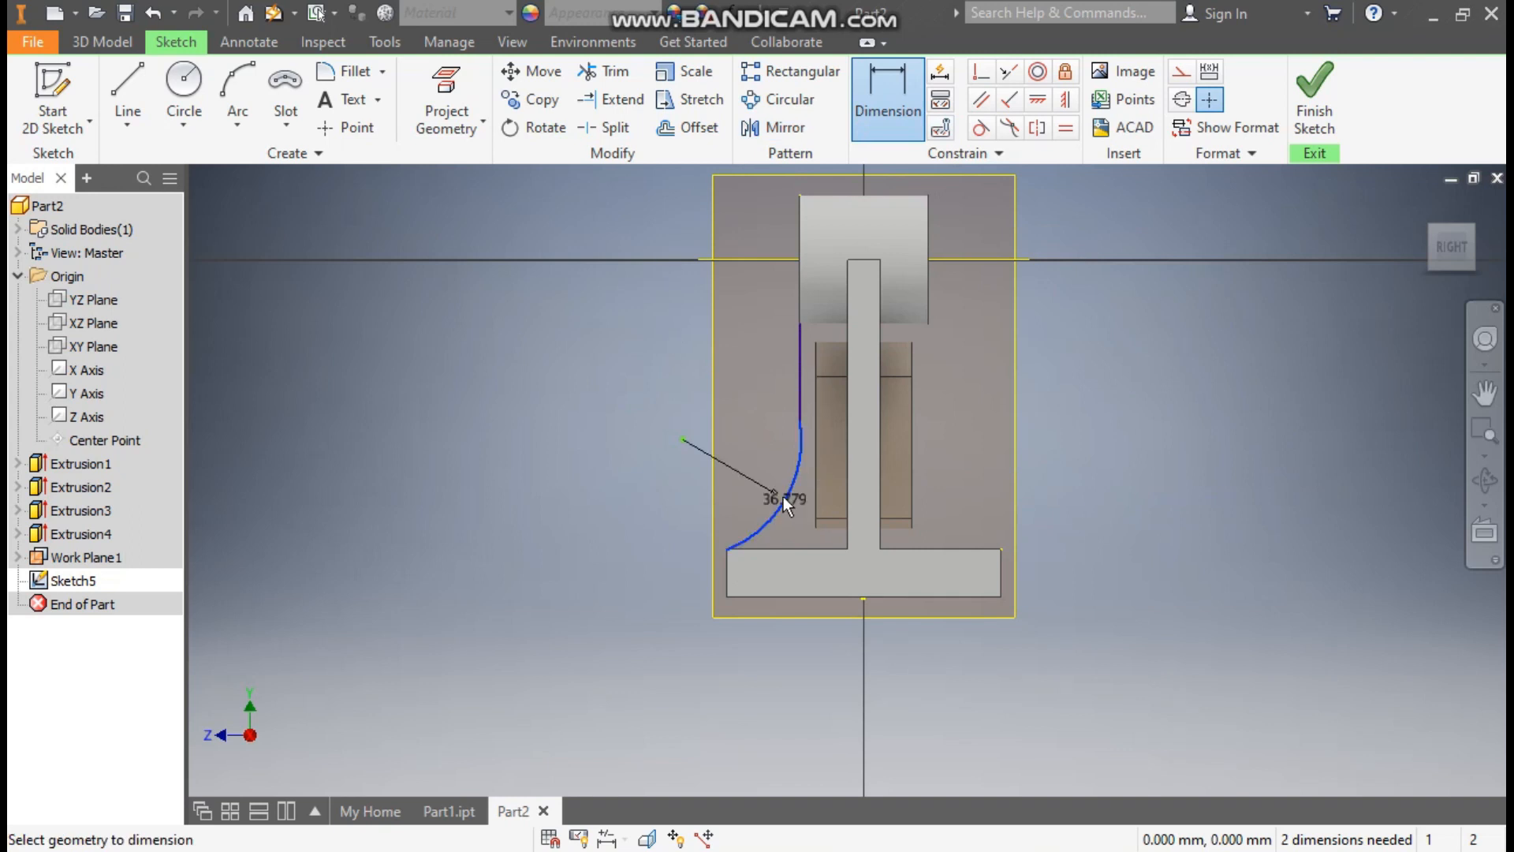
{"action": "left_click", "coordinate": [723, 480]}
{"action": "type", "text": "22"}
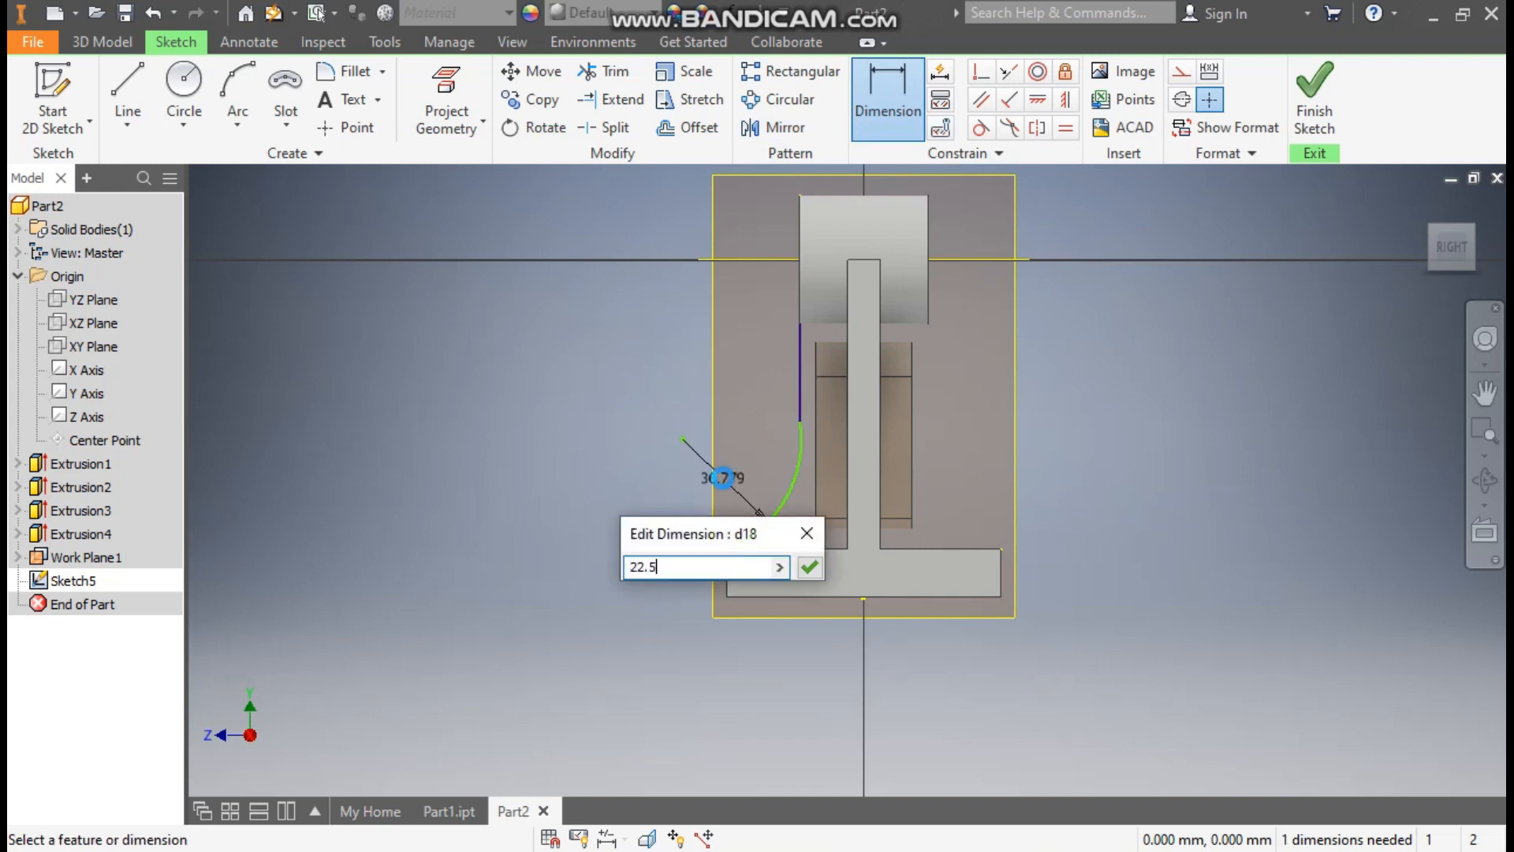
{"action": "type", "text": ".5"}
{"action": "key", "text": "Return"}
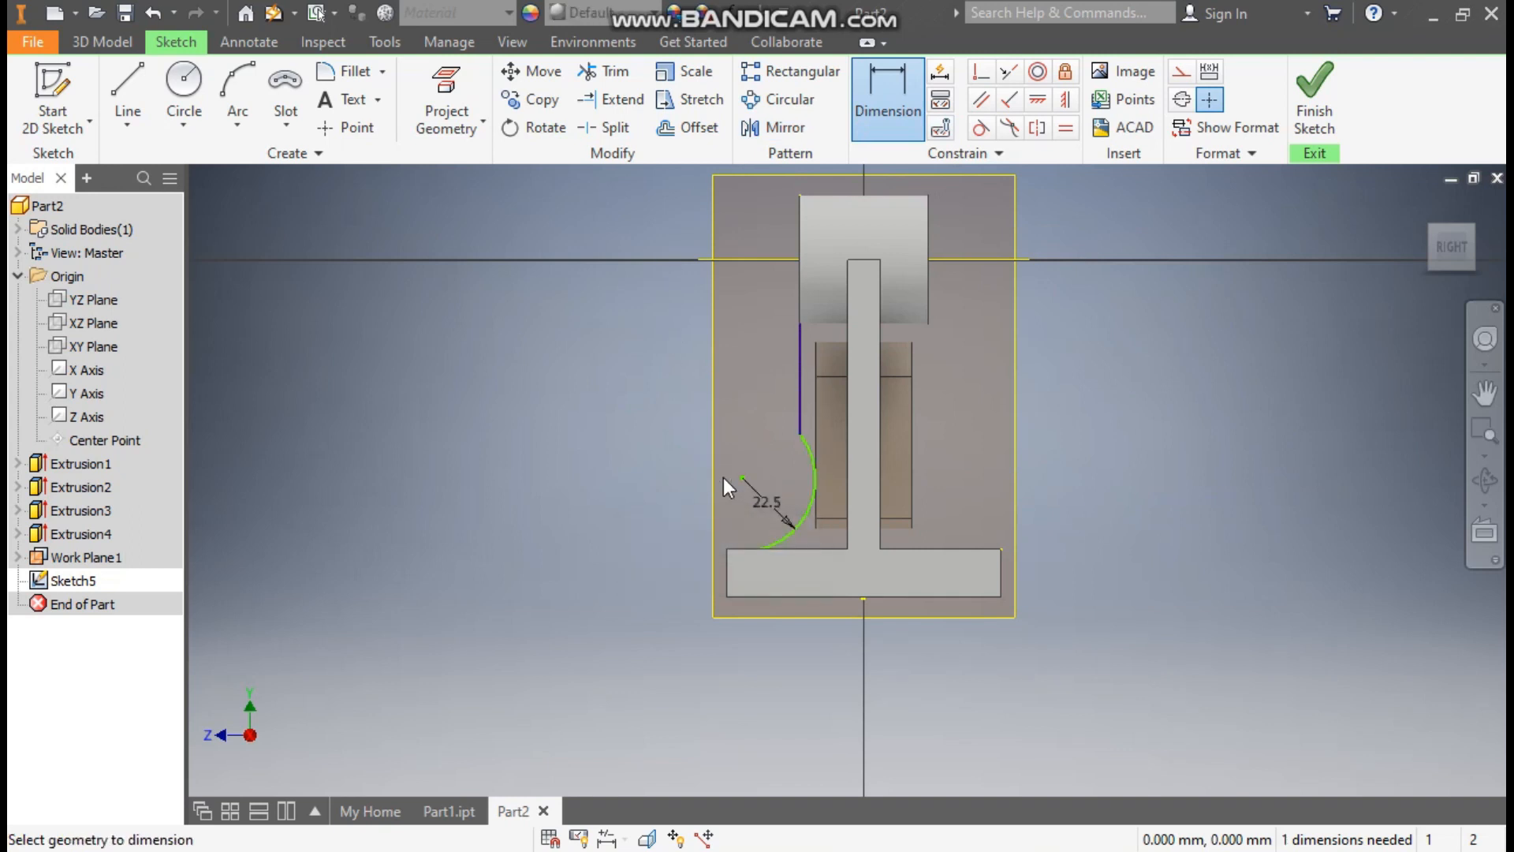
Make the arc tangent to the vertical line.
{"action": "left_click", "coordinate": [982, 131]}
{"action": "left_click", "coordinate": [801, 405]}
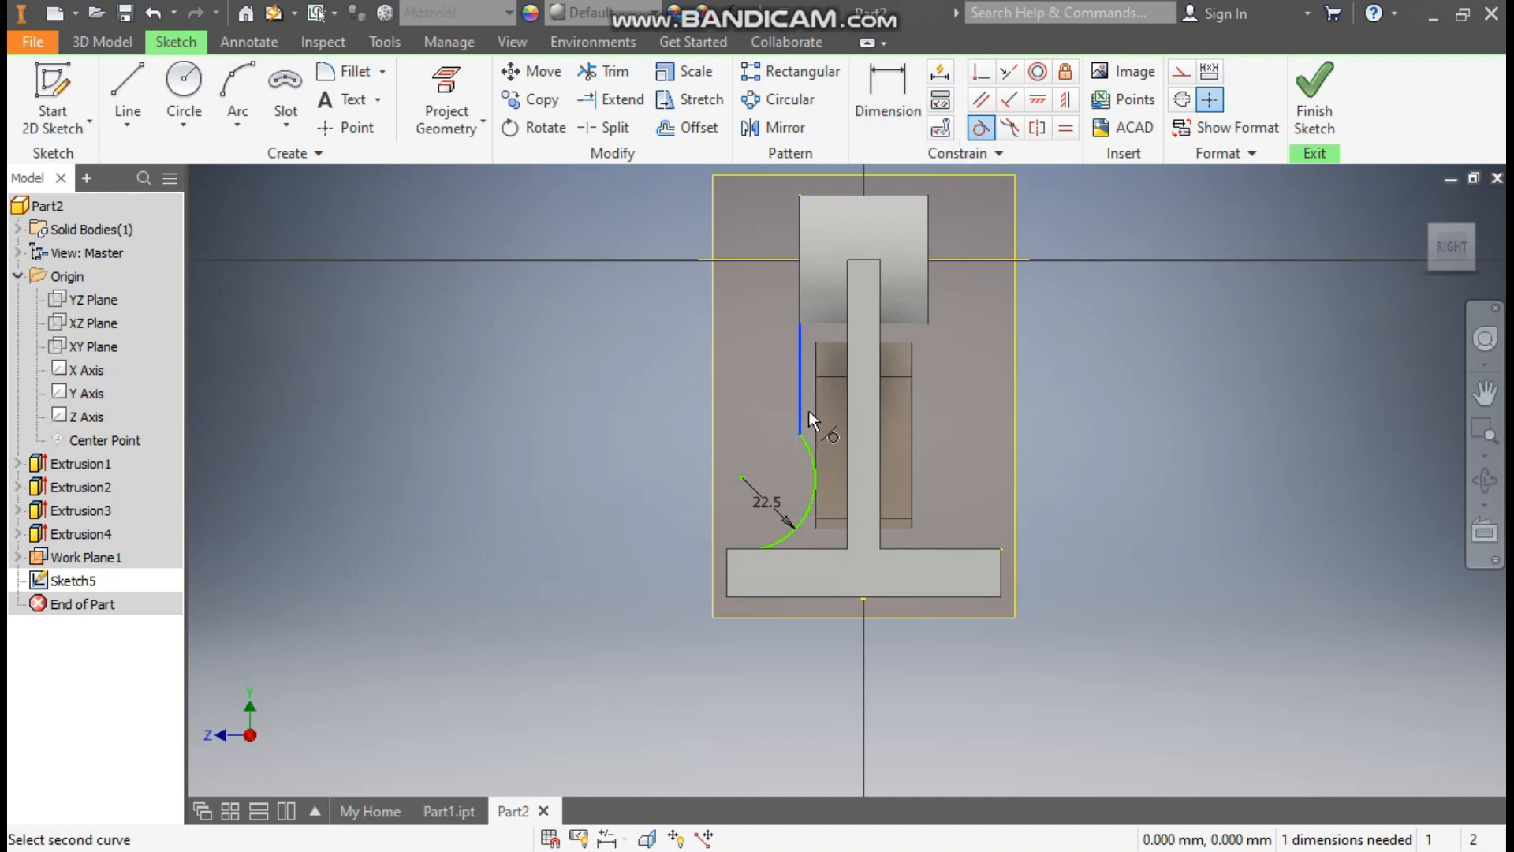
{"action": "left_click", "coordinate": [810, 455]}
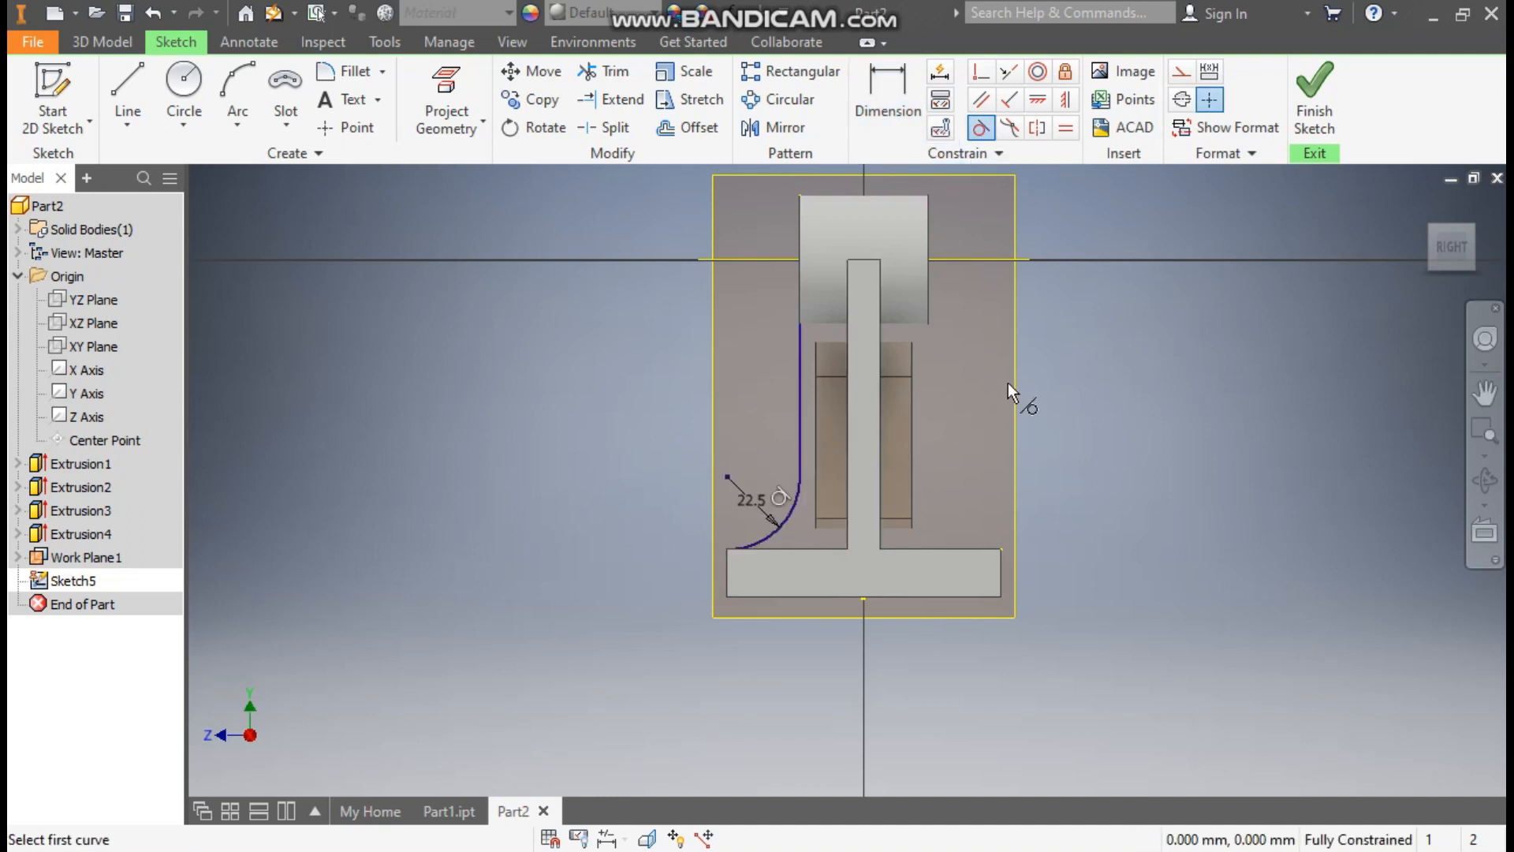
{"action": "key", "text": "Escape"}
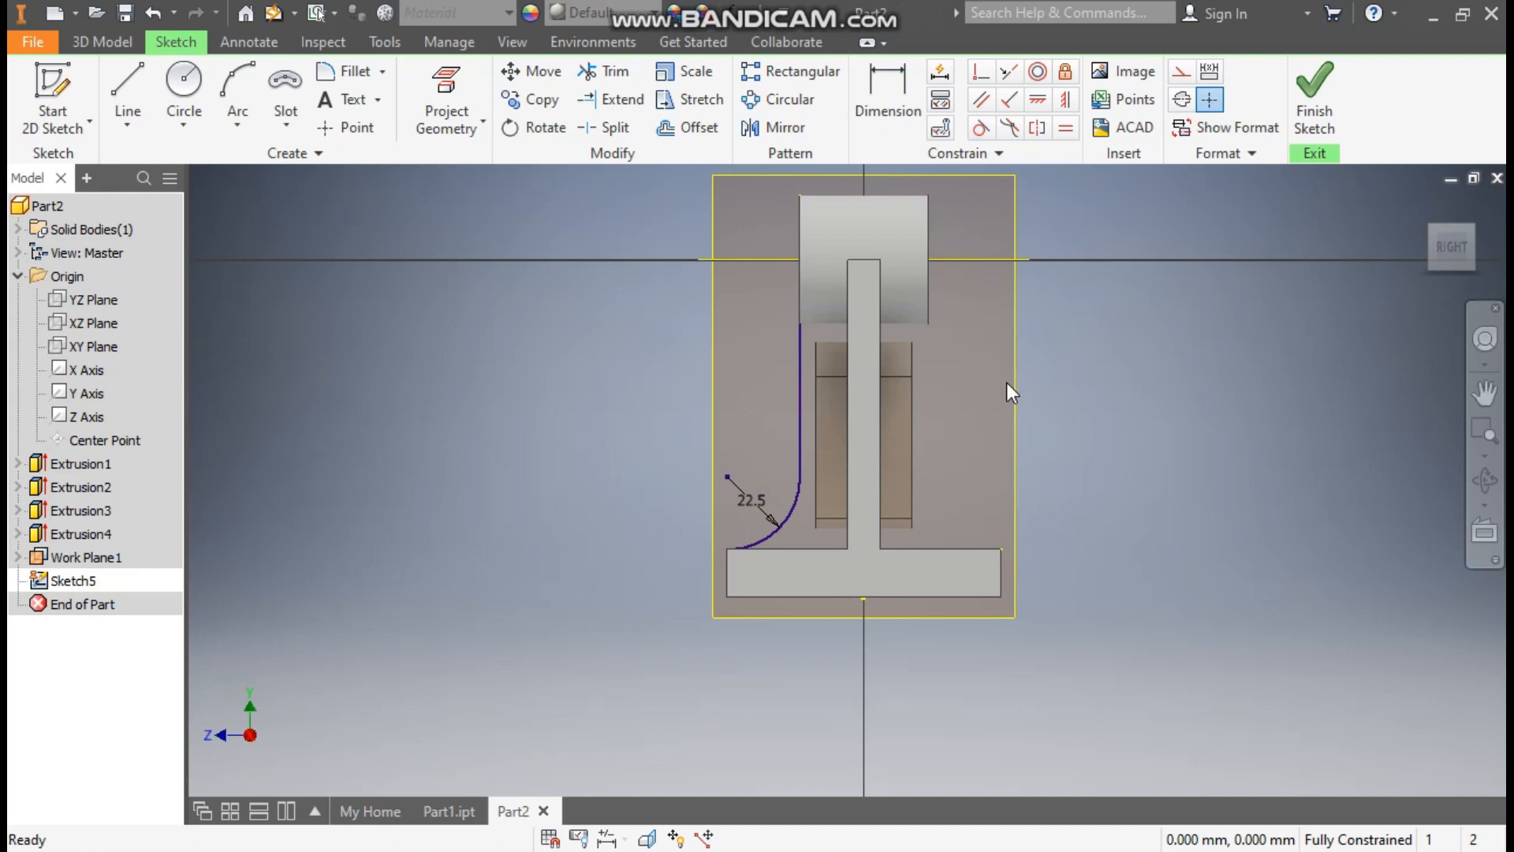
Convert the projected edges of the cylinder's front face and the base plate's top to construction lines.
{"action": "middle_click_drag", "start_coordinate": [1038, 450], "coordinate": [1124, 469], "text": "shift"}
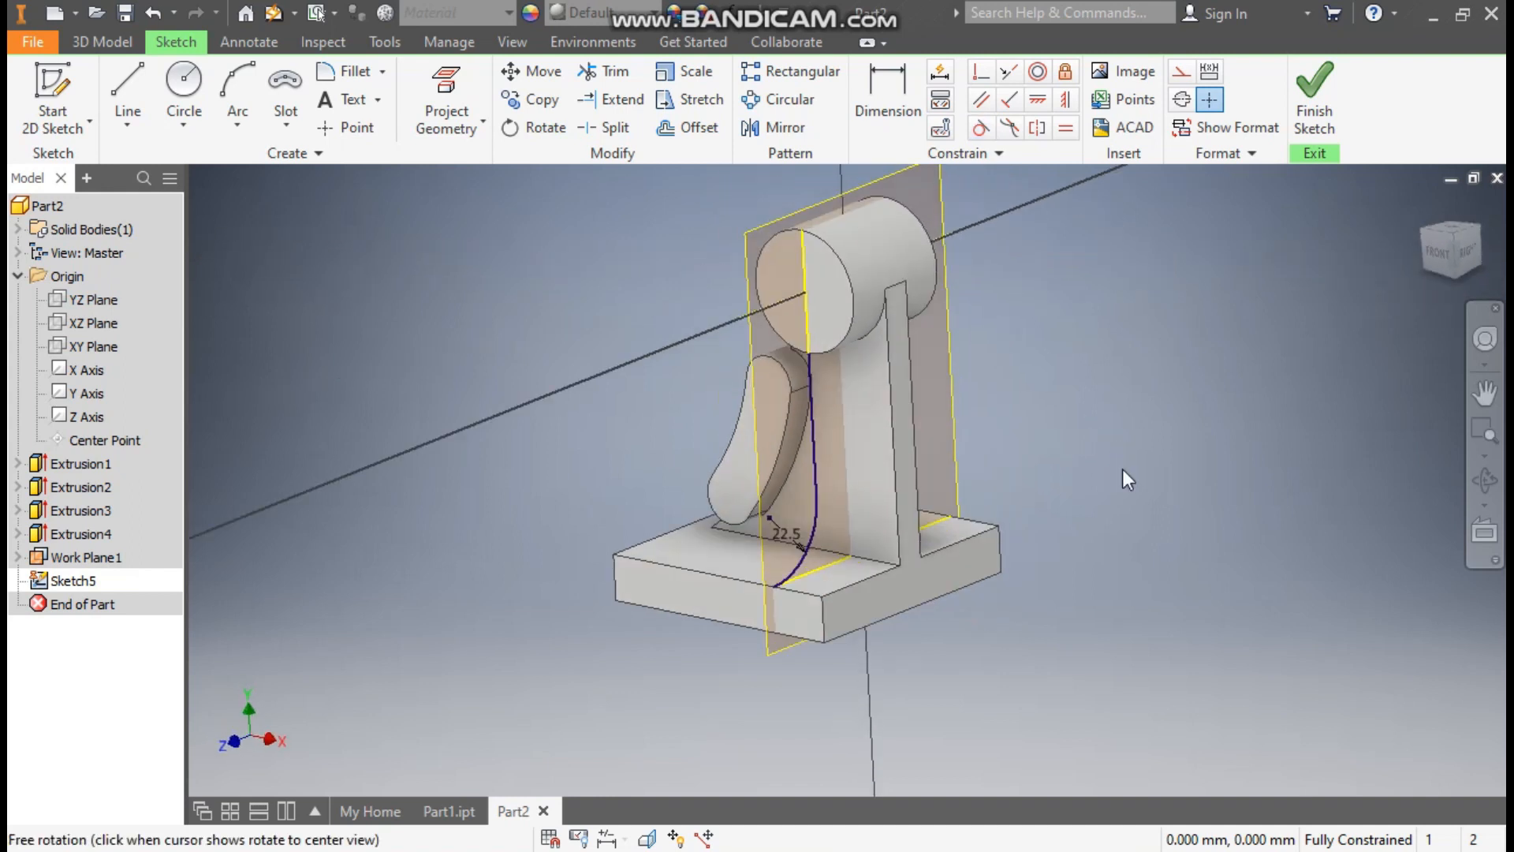
{"action": "left_click", "coordinate": [811, 317]}
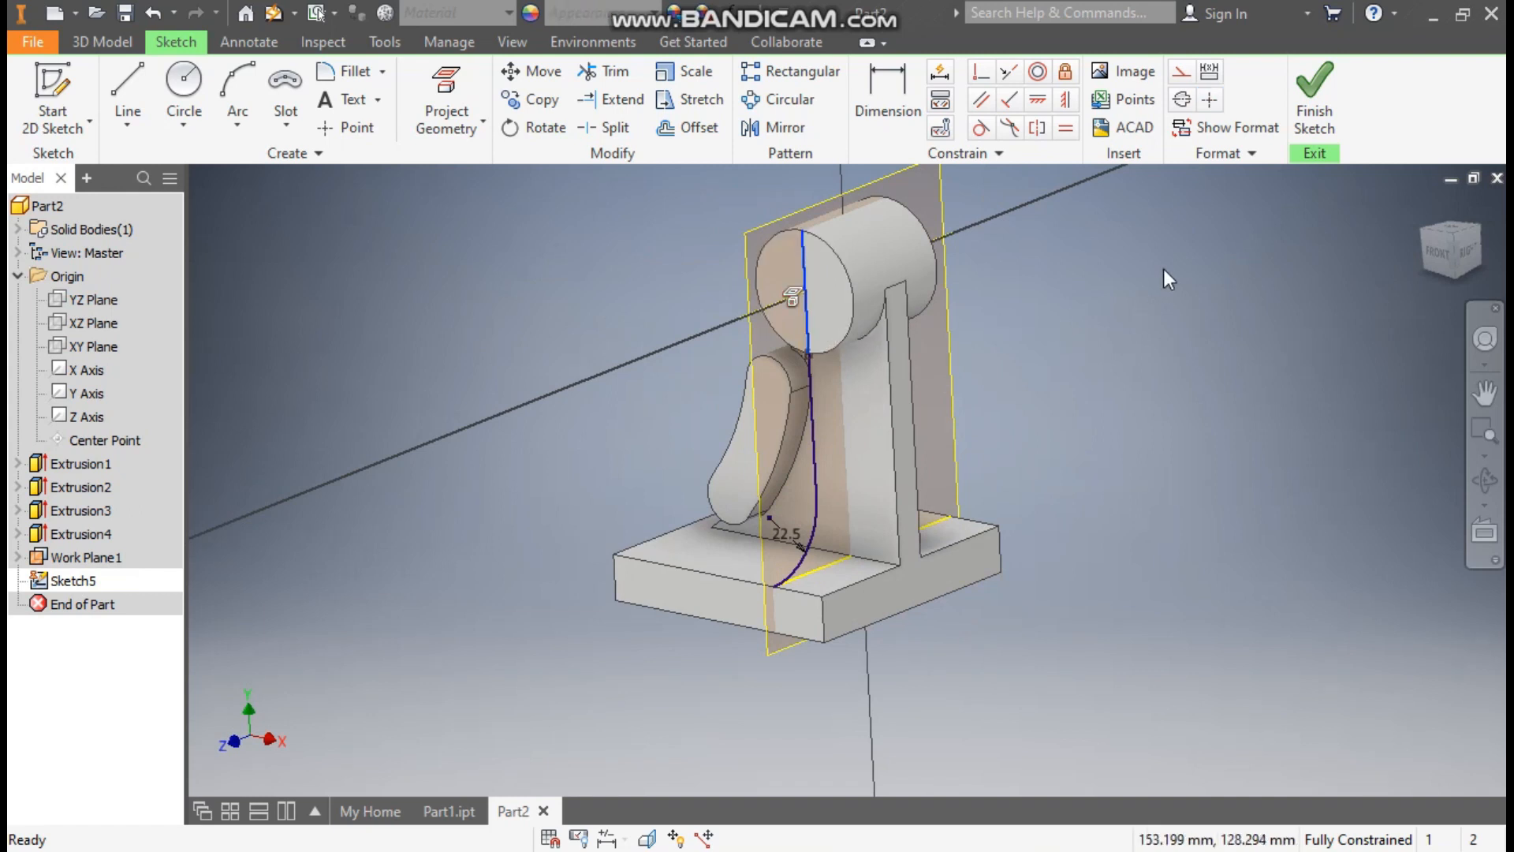
{"action": "left_click", "coordinate": [1180, 73]}
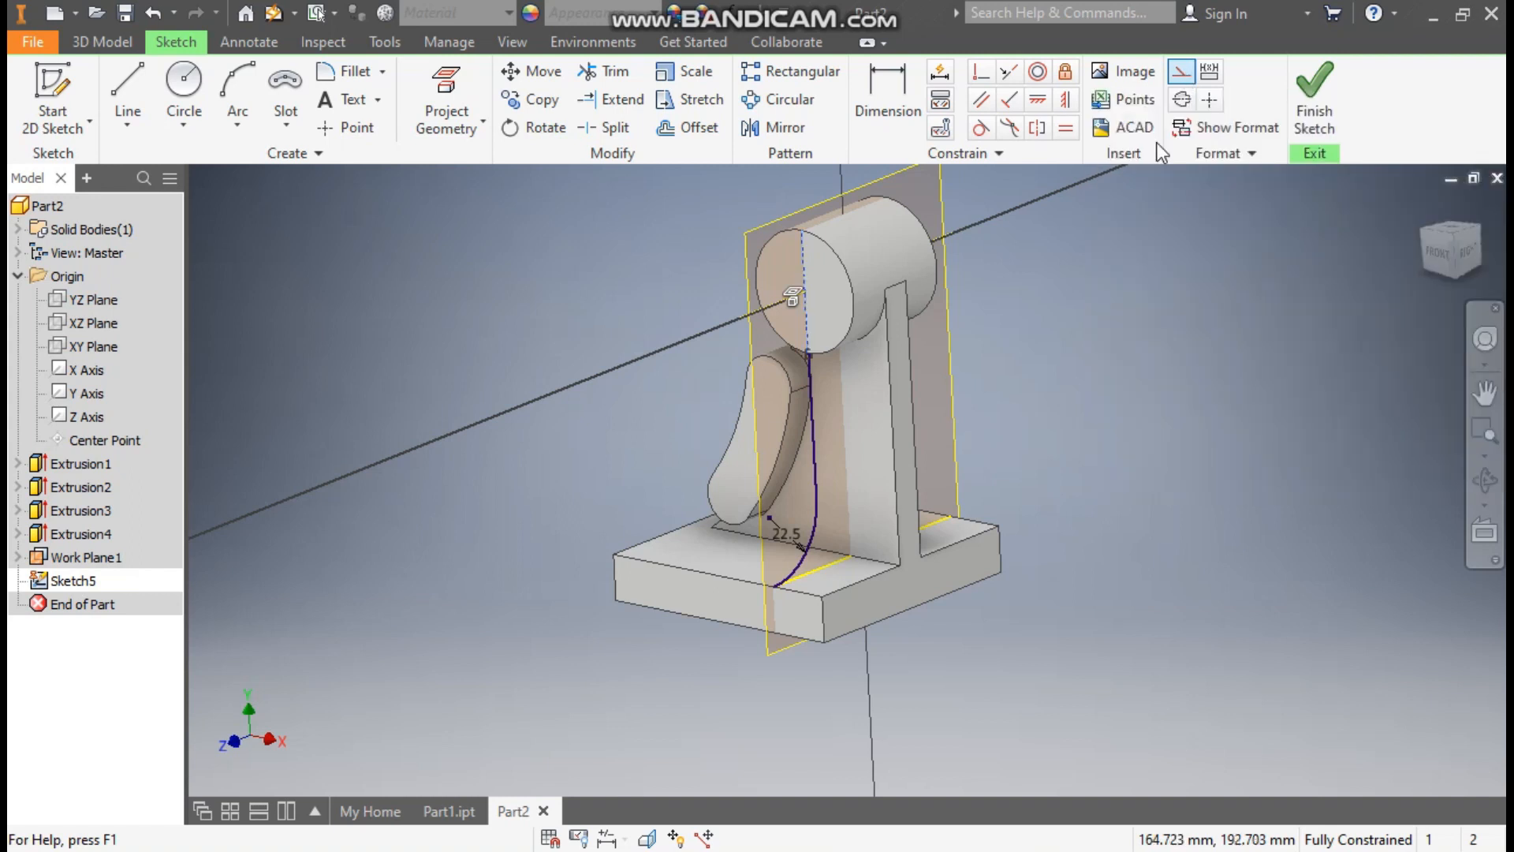
{"action": "left_click", "coordinate": [859, 556]}
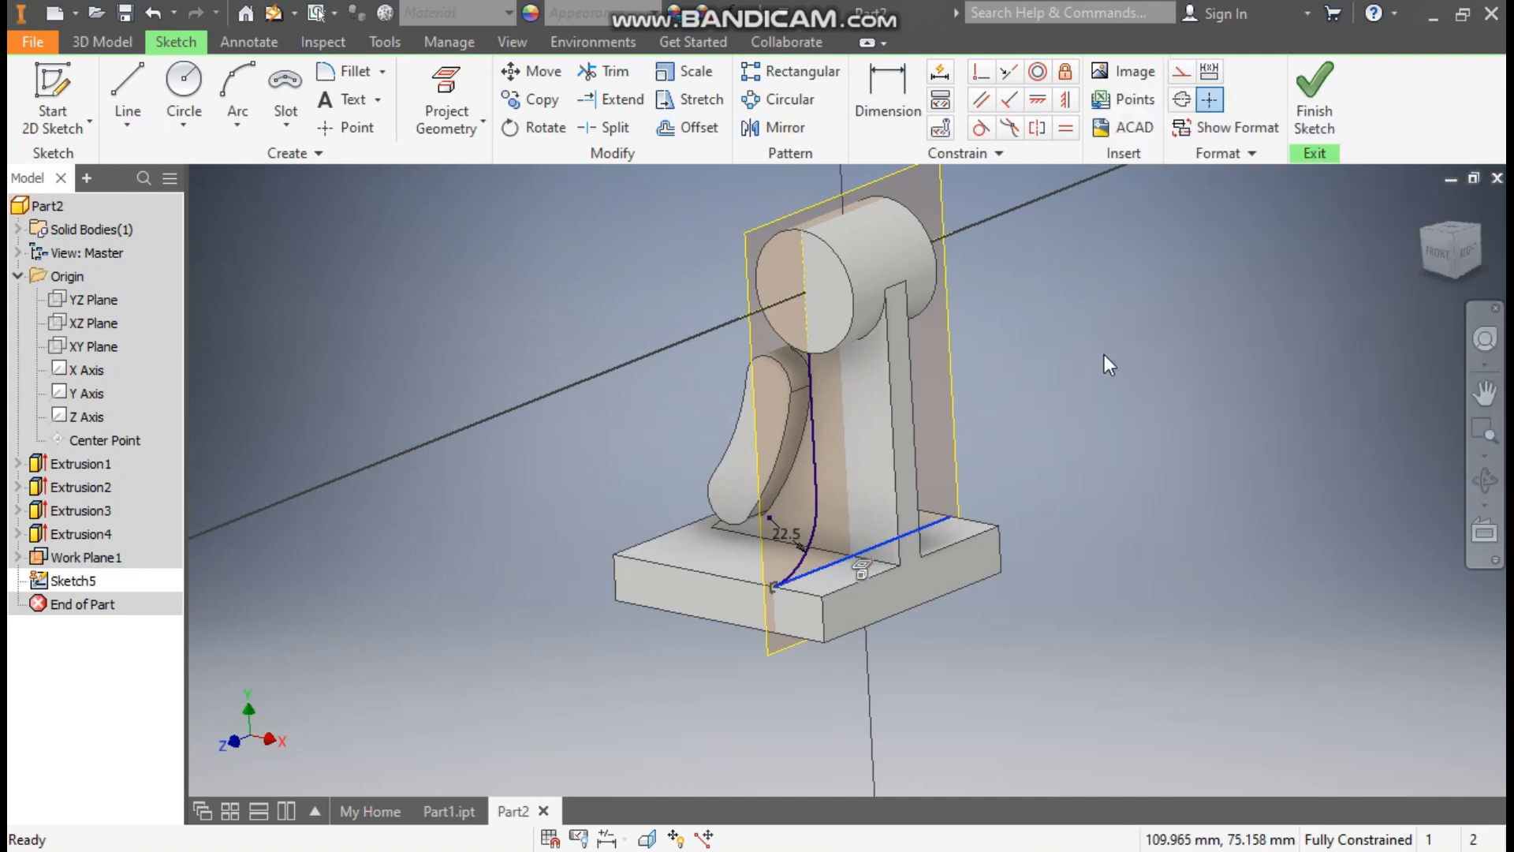
{"action": "left_click", "coordinate": [1181, 72]}
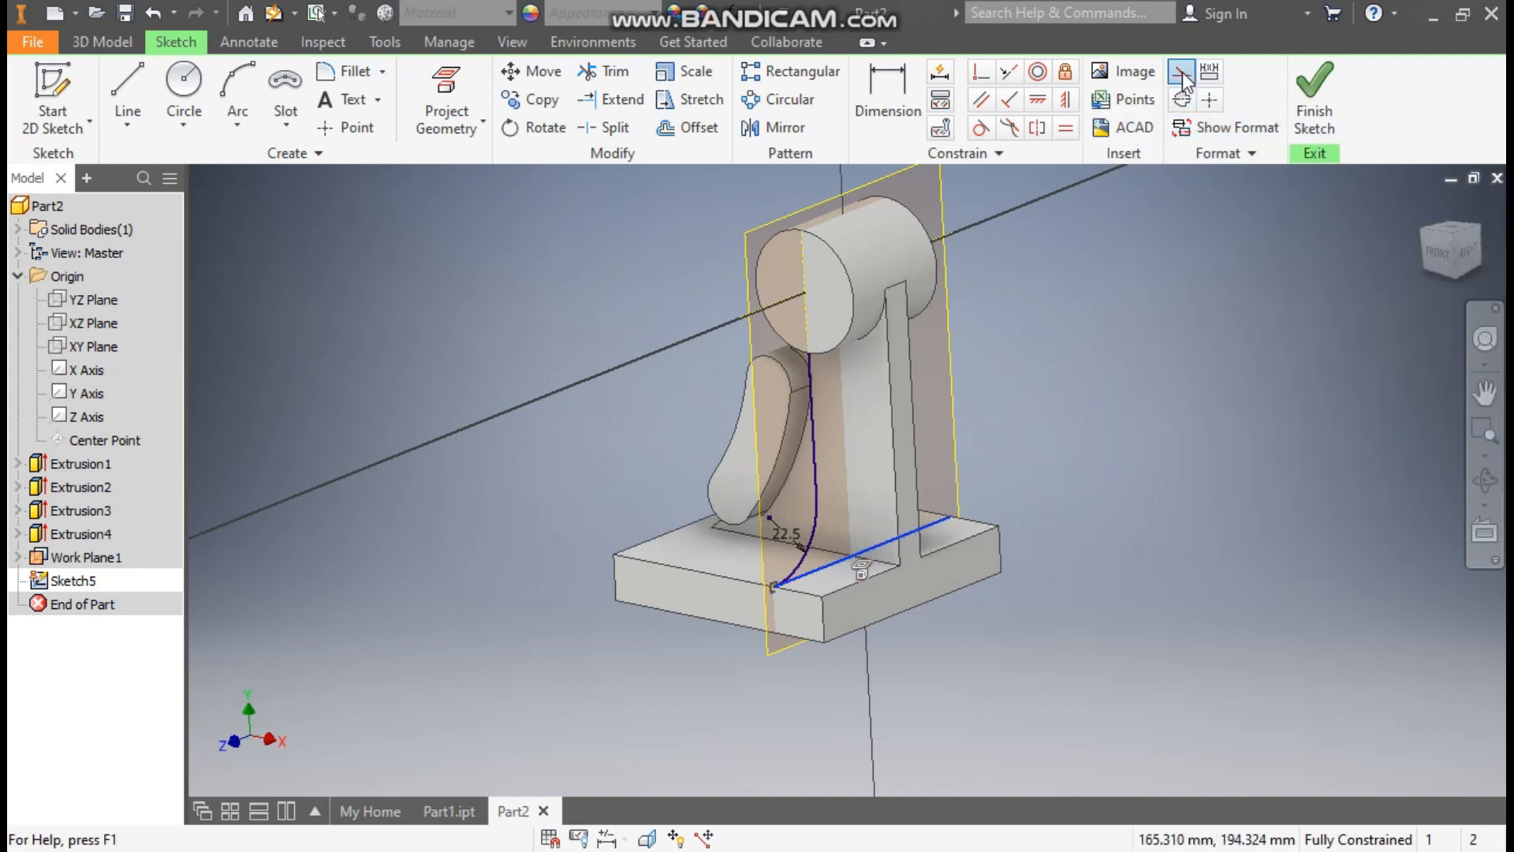
{"action": "left_click", "coordinate": [1177, 268]}
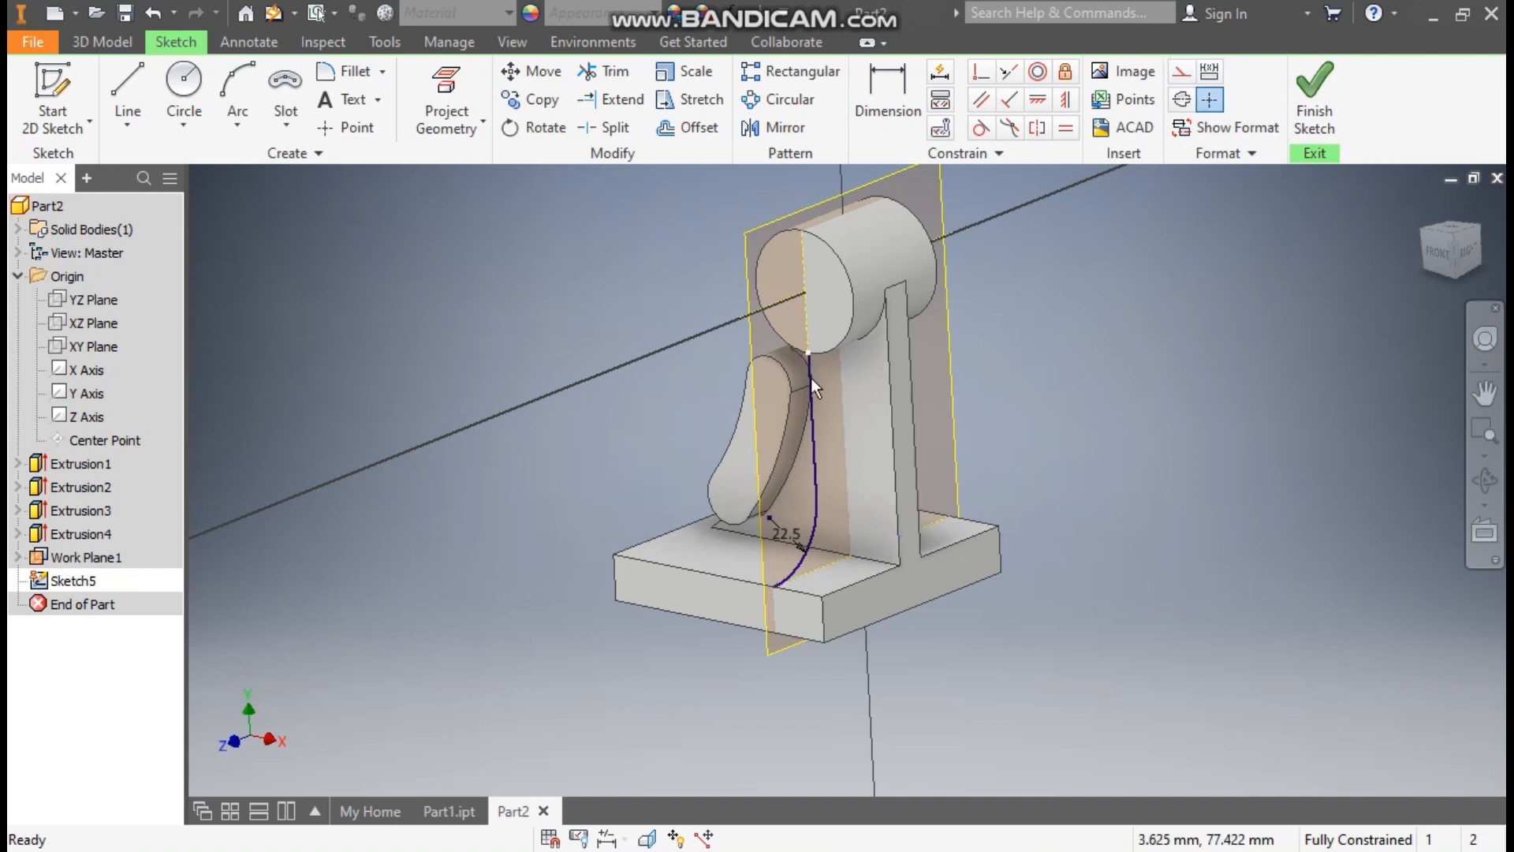
Create a 5 mm thick rib from the line-and-arc profile, parallel to the sketch plane, filling toward the web with symmetric thickness.
{"action": "scroll", "coordinate": [812, 516], "scroll_direction": "down", "scroll_amount": 2}
{"action": "scroll", "coordinate": [828, 296], "scroll_direction": "up", "scroll_amount": 1}
{"action": "middle_click_drag", "start_coordinate": [830, 319], "coordinate": [844, 379]}
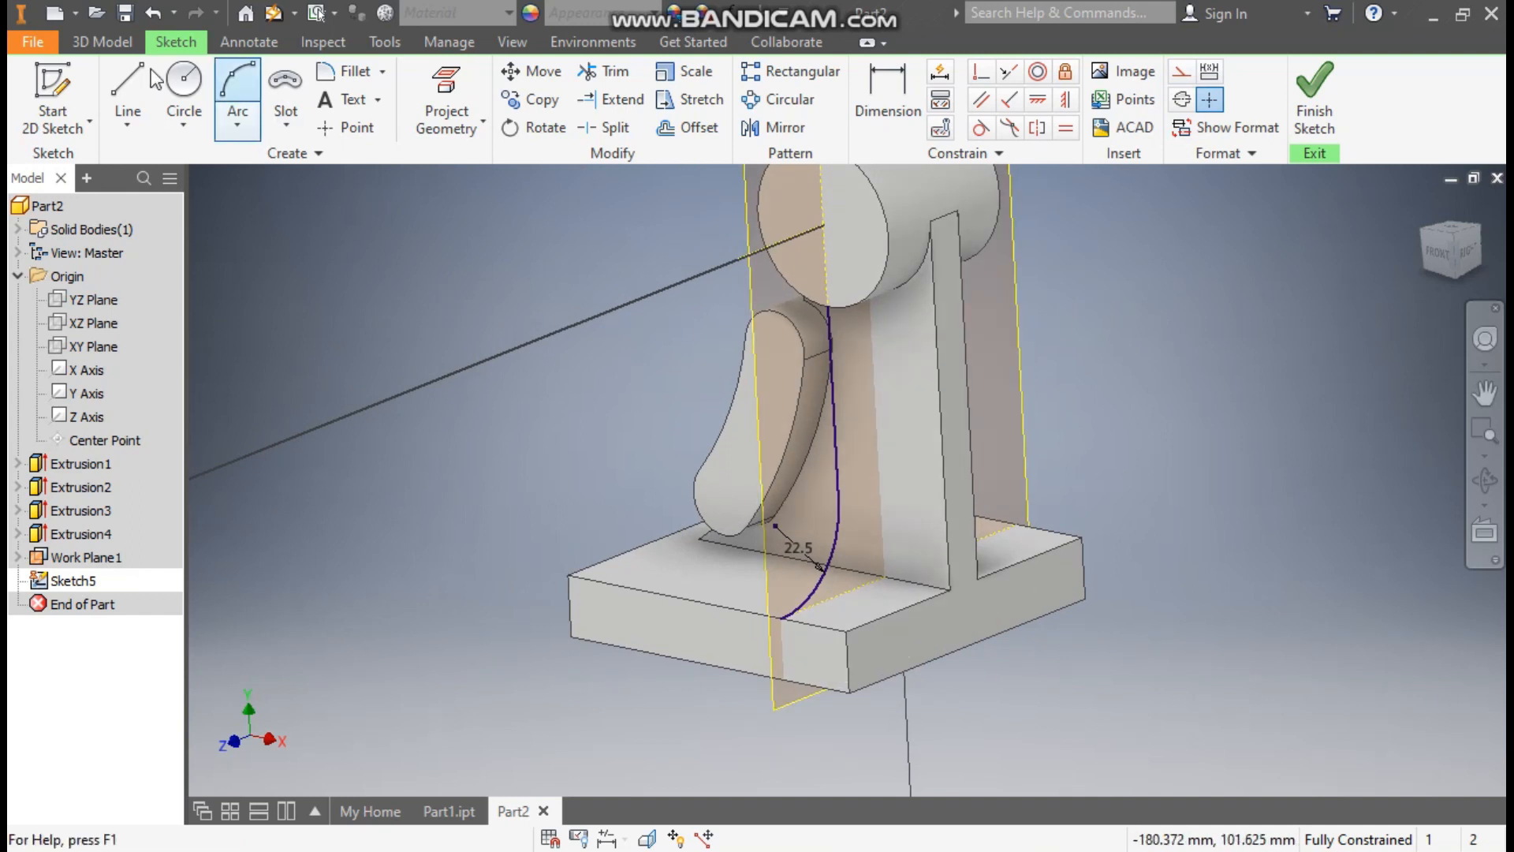
{"action": "left_click", "coordinate": [116, 45]}
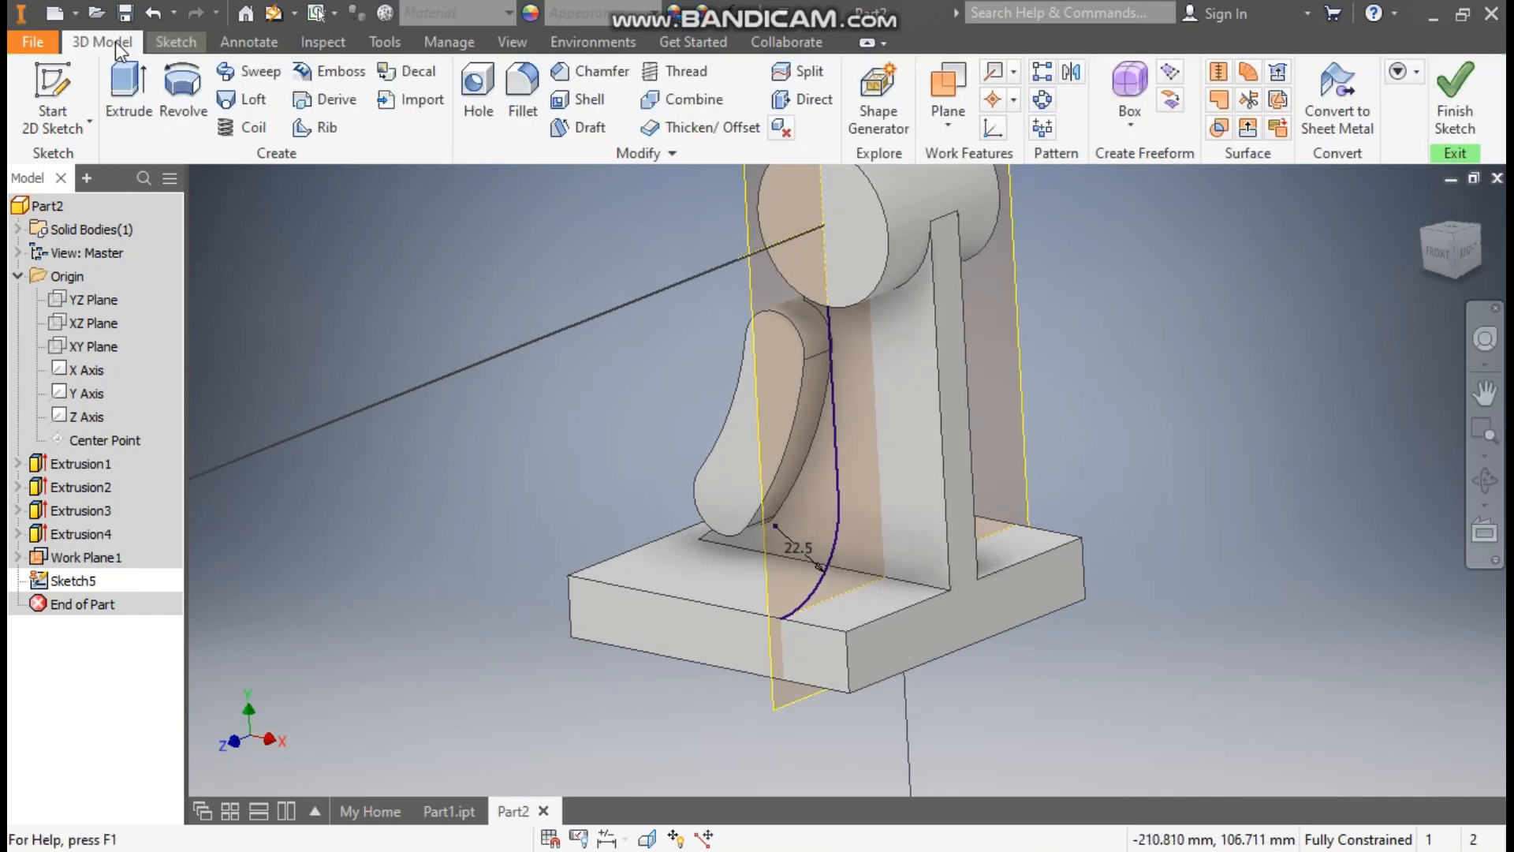
{"action": "left_click", "coordinate": [314, 131]}
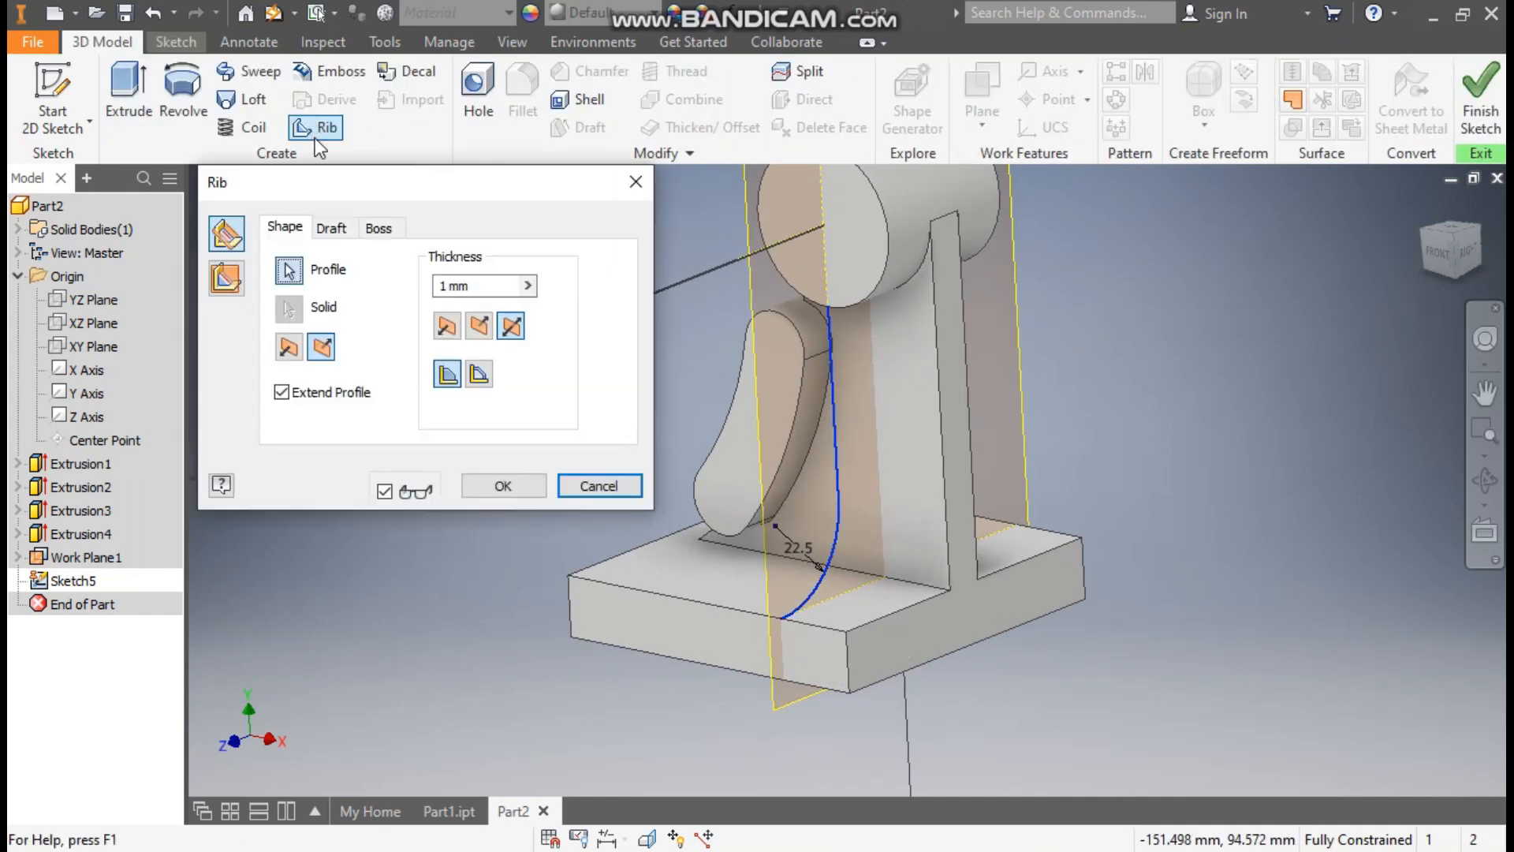
{"action": "left_click", "coordinate": [230, 281]}
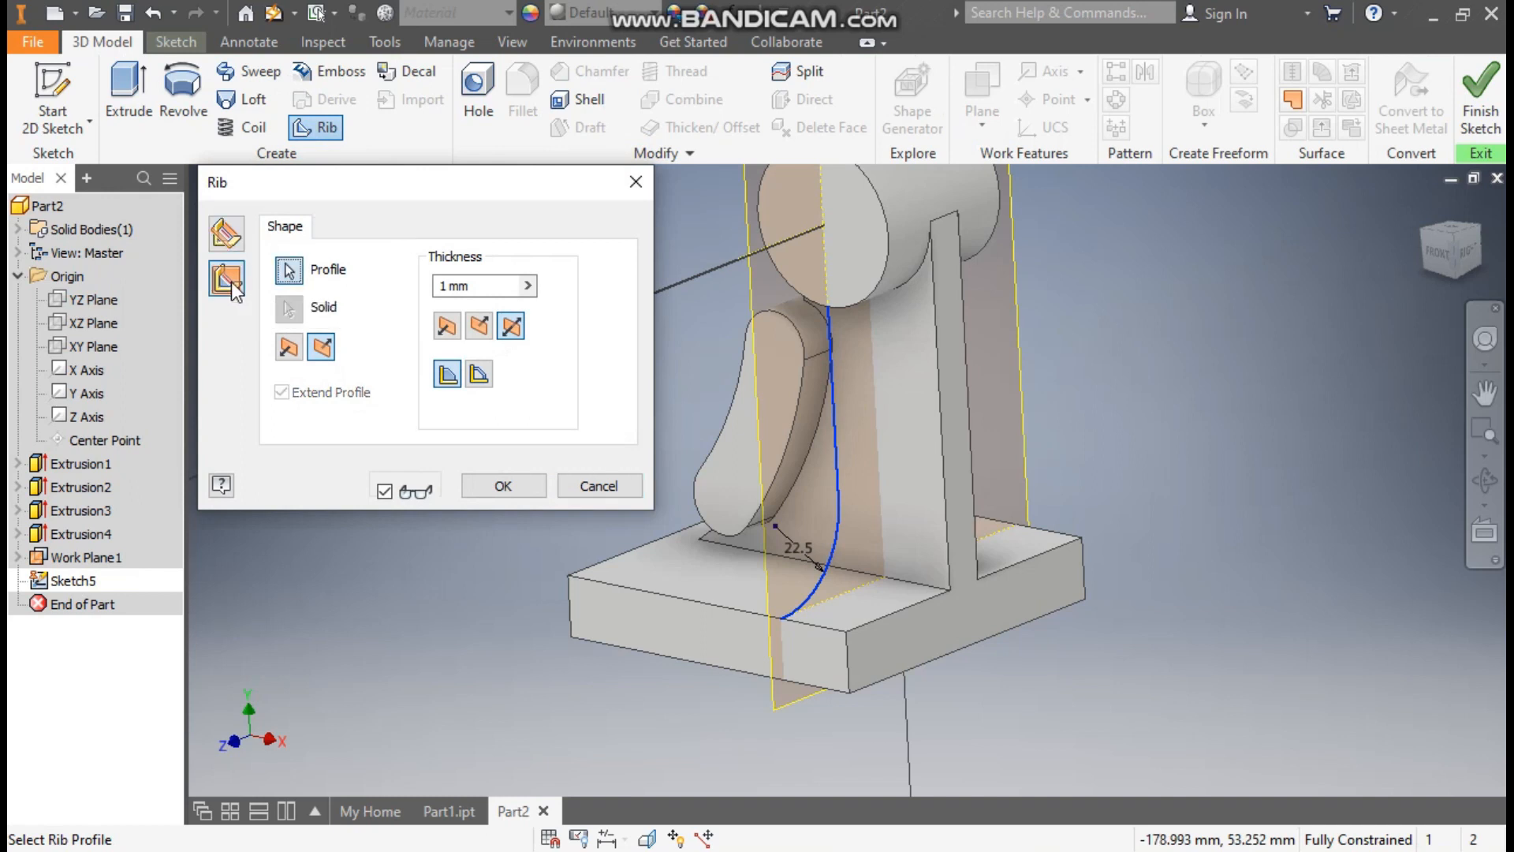
{"action": "left_click", "coordinate": [291, 354]}
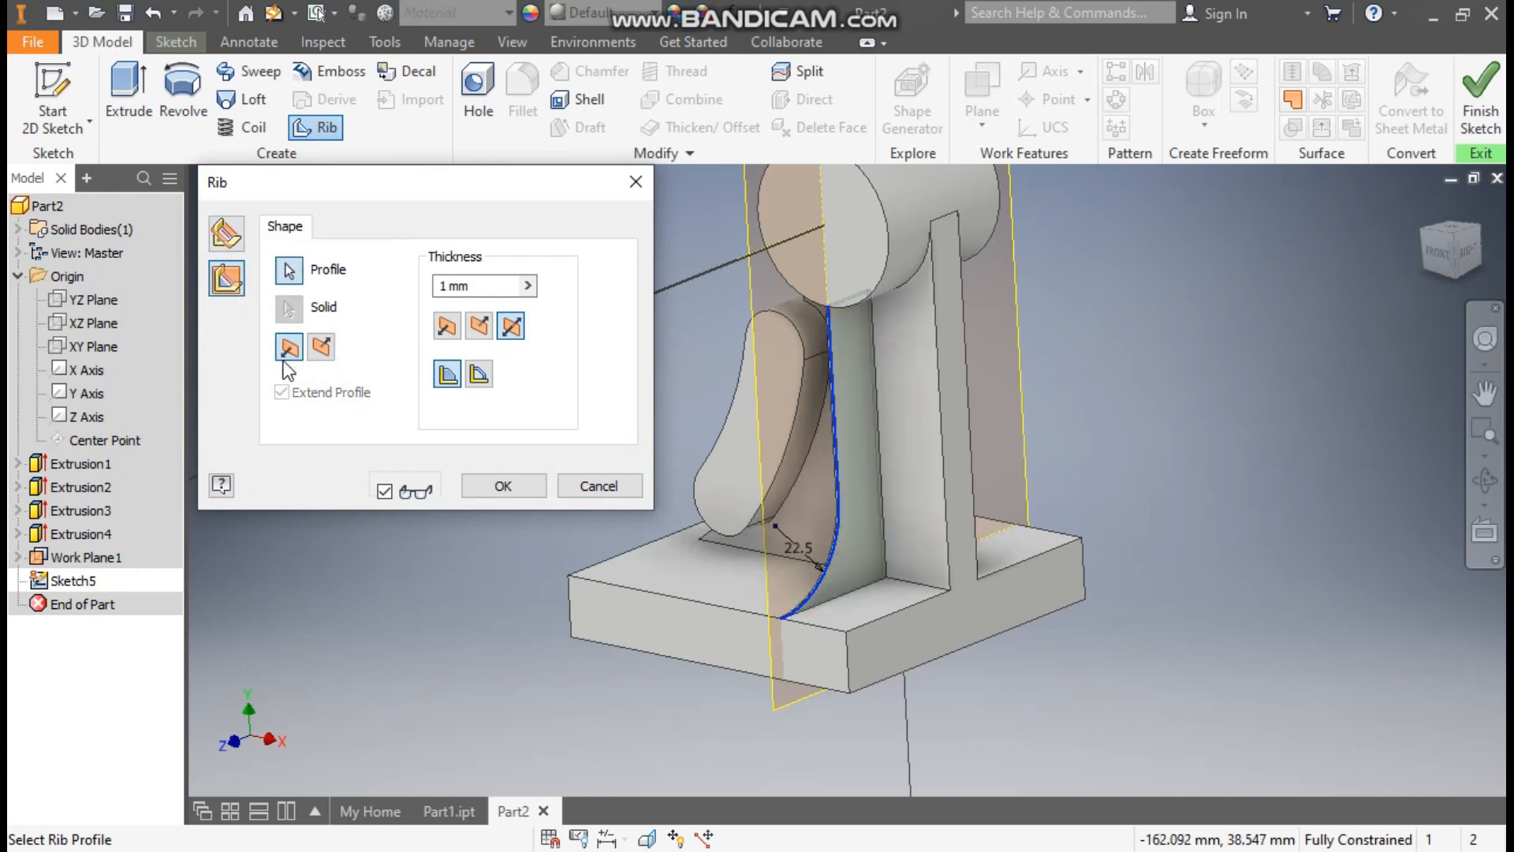
{"action": "left_click_drag", "start_coordinate": [479, 289], "coordinate": [409, 293]}
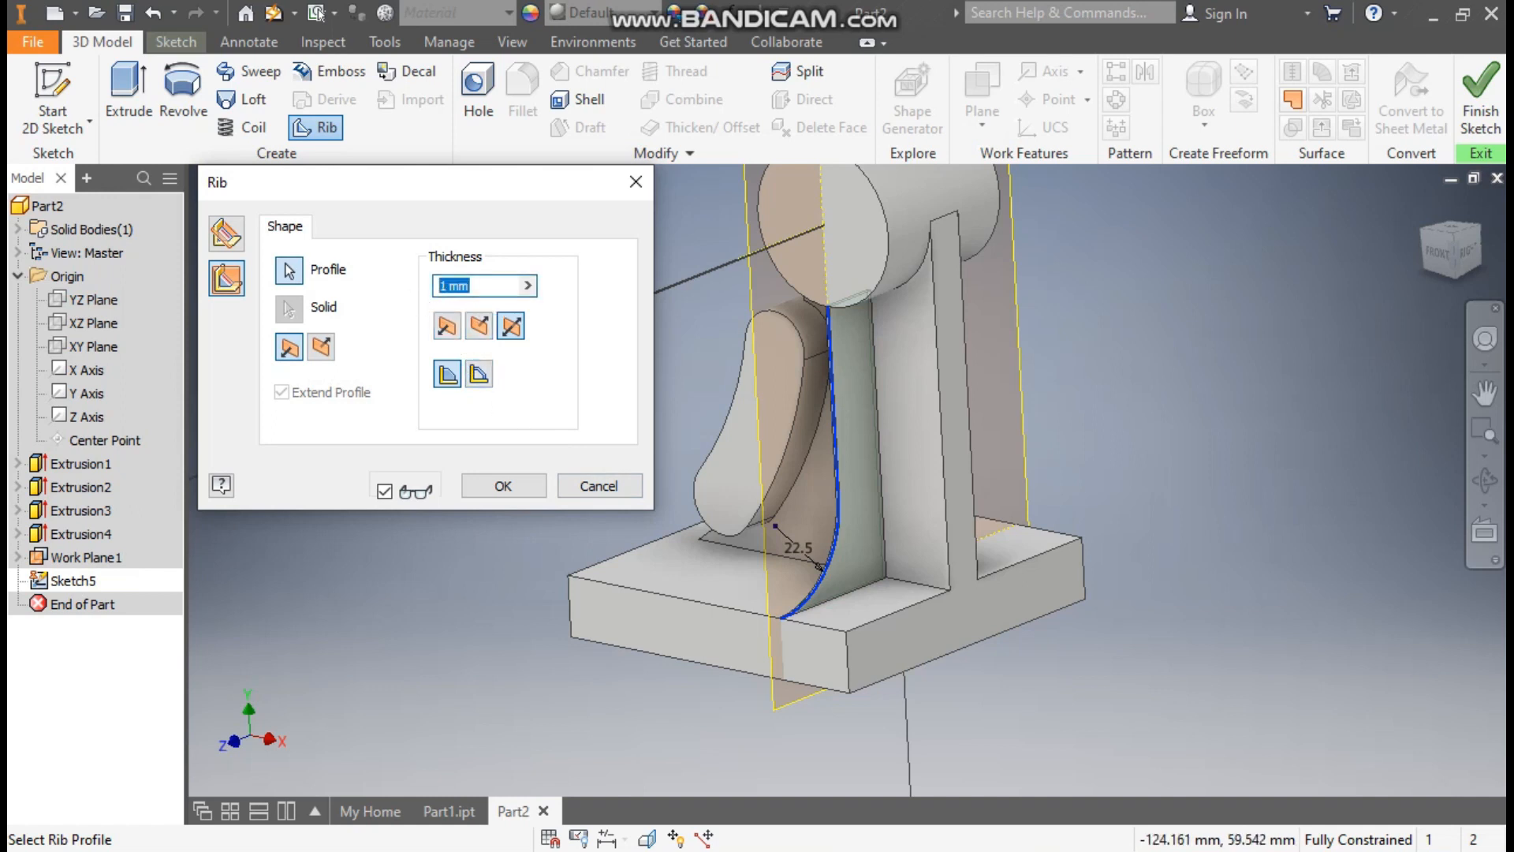
{"action": "type", "text": "5"}
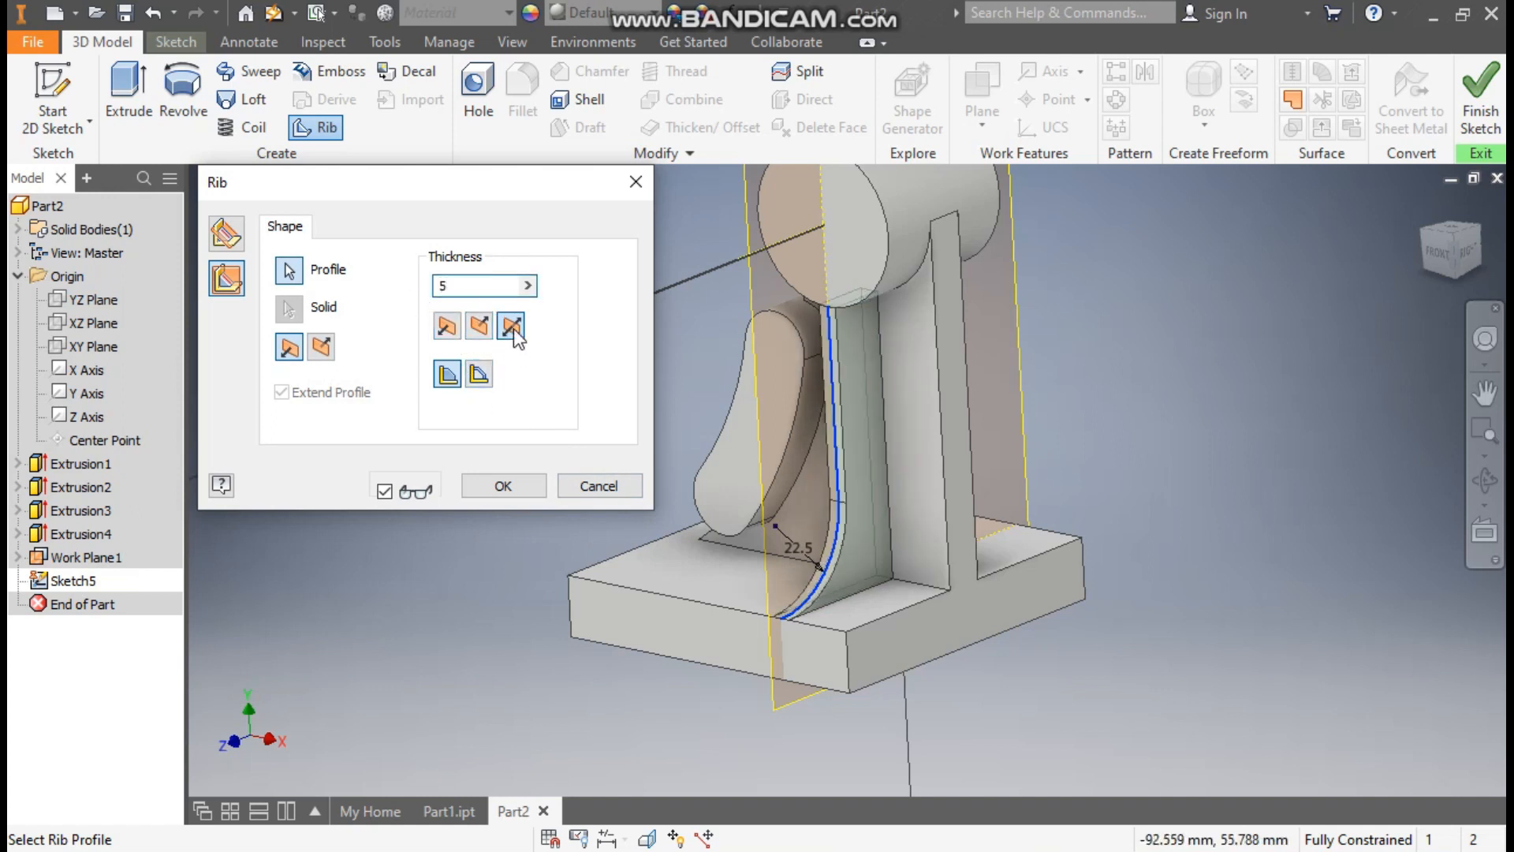
{"action": "left_click", "coordinate": [508, 491]}
Hide the work plane and the work axis running through the cylinder.
{"action": "middle_click_drag", "start_coordinate": [1158, 334], "coordinate": [1142, 403]}
{"action": "left_click", "coordinate": [743, 210]}
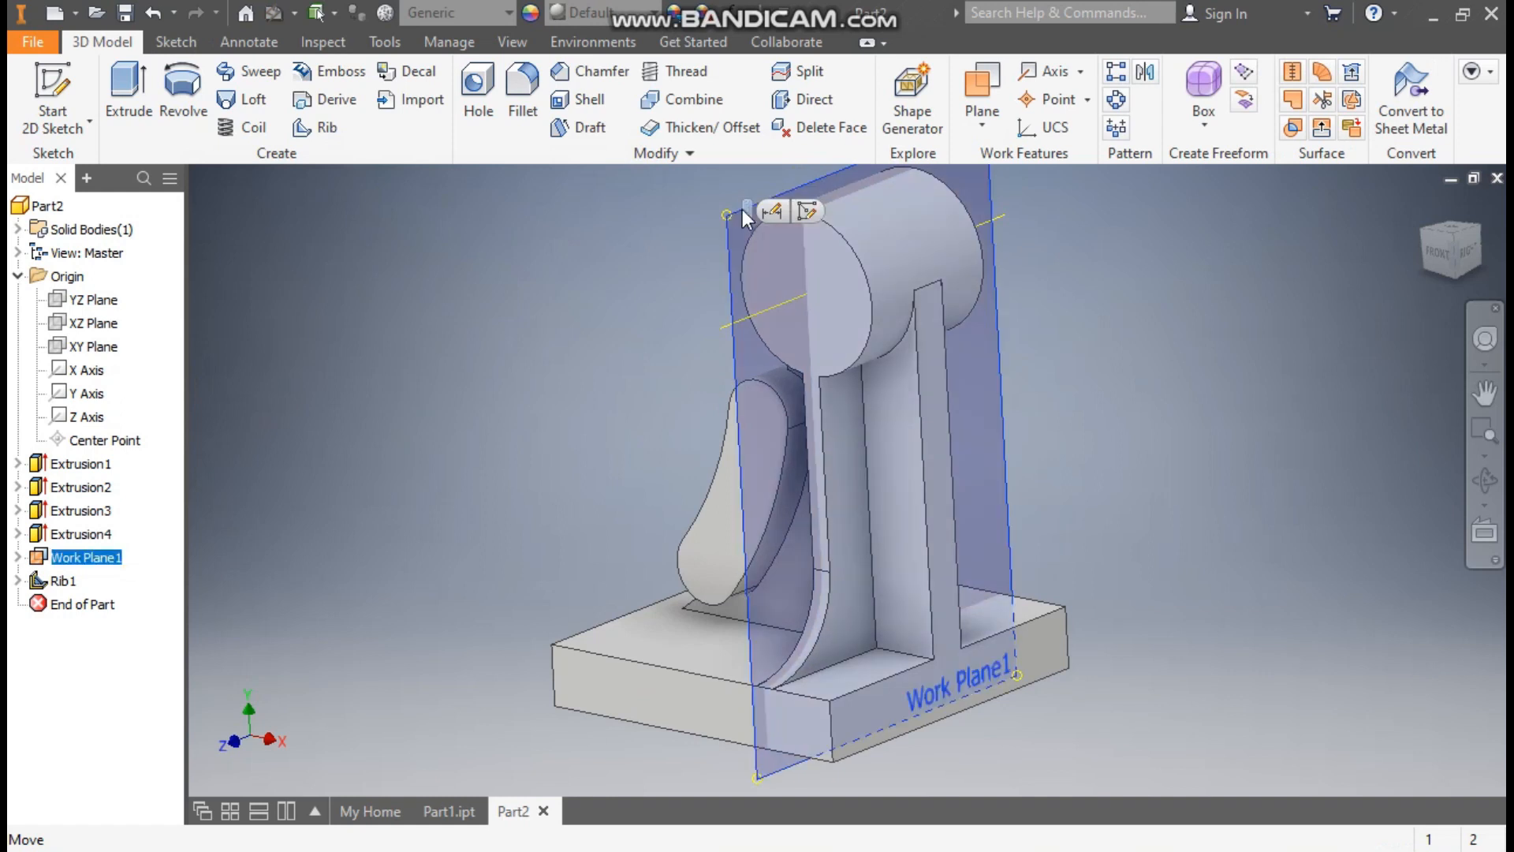
{"action": "right_click", "coordinate": [742, 230]}
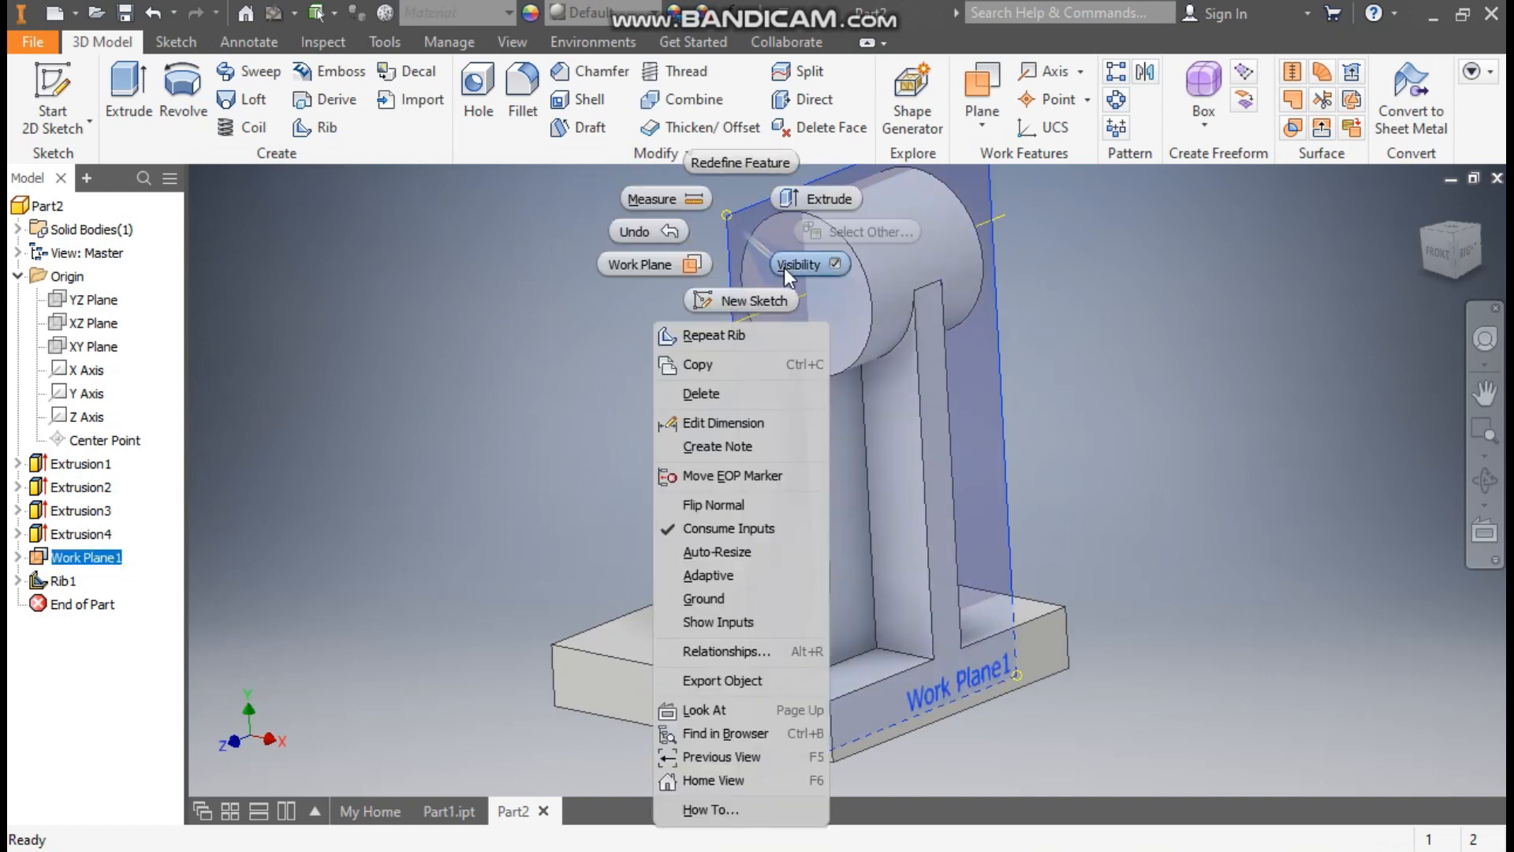
{"action": "left_click", "coordinate": [788, 265]}
{"action": "right_click", "coordinate": [769, 324]}
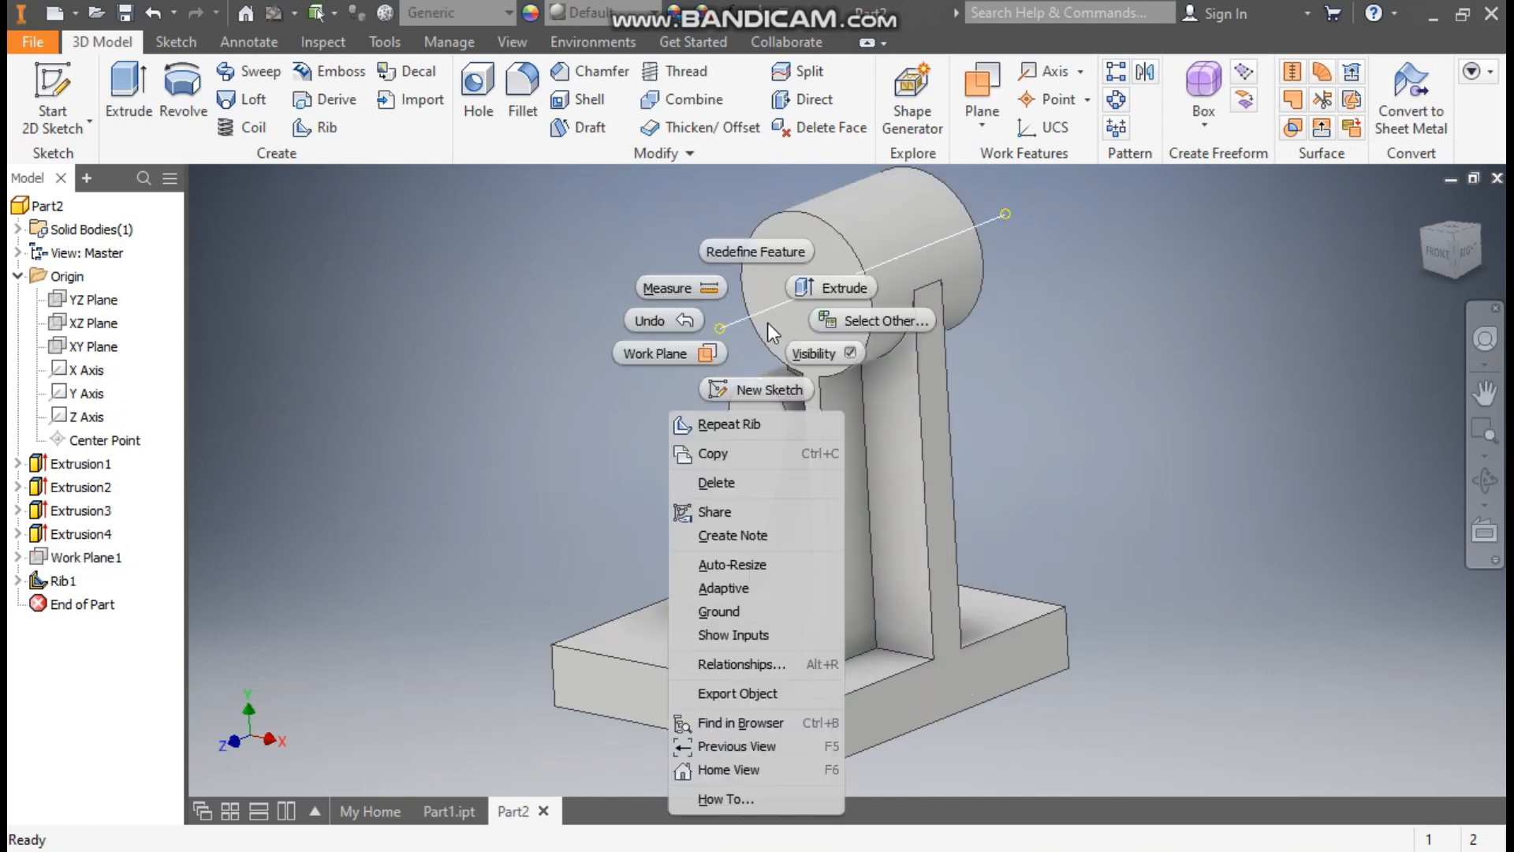
{"action": "left_click", "coordinate": [813, 355]}
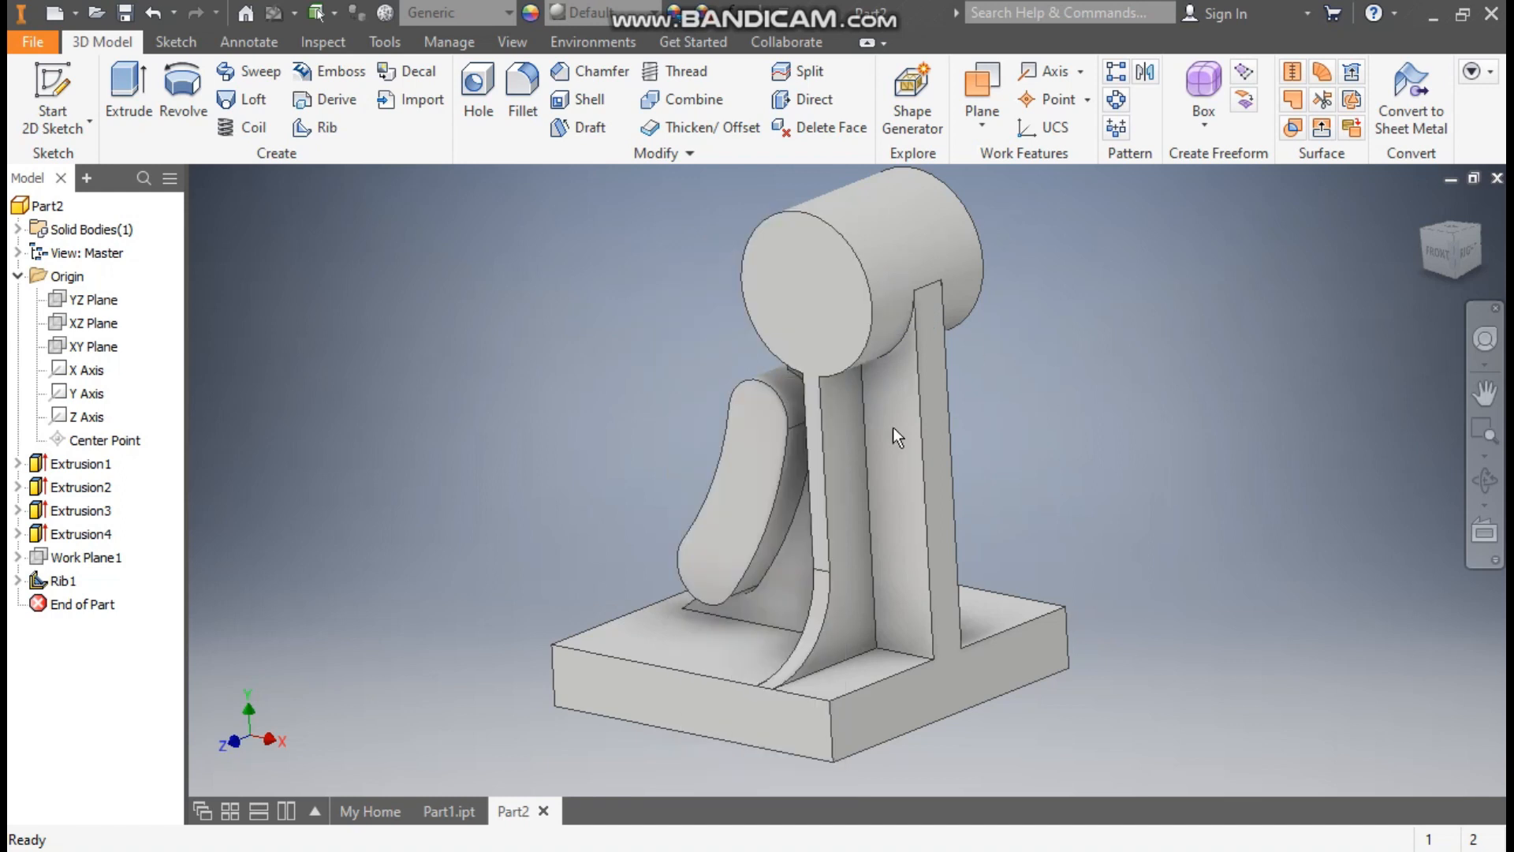
Mirror the rib about the XY Plane to the other side of the web.
{"action": "left_click", "coordinate": [1145, 72]}
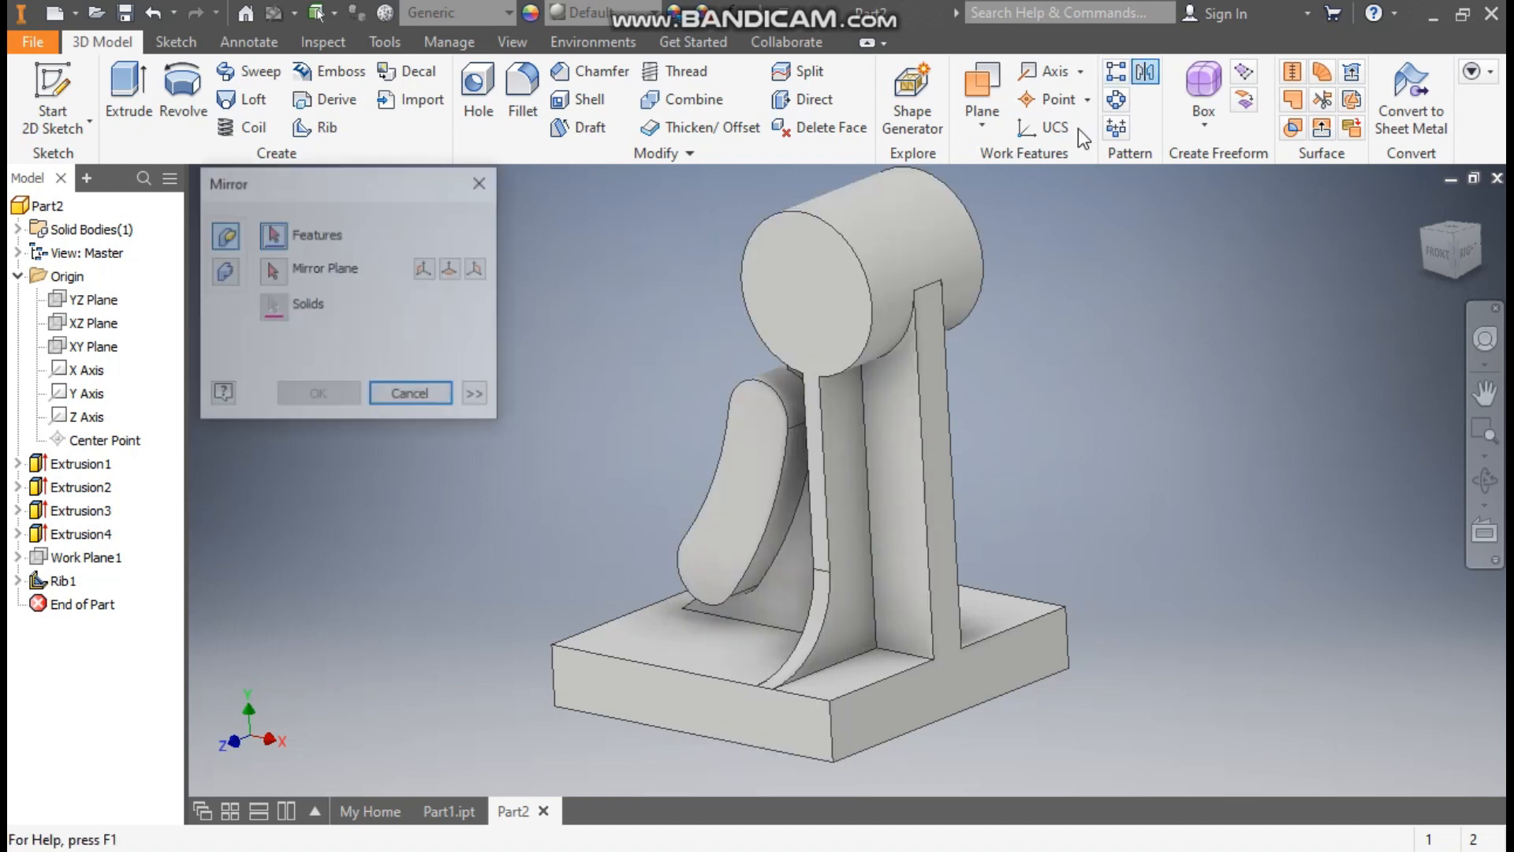
{"action": "left_click", "coordinate": [63, 581]}
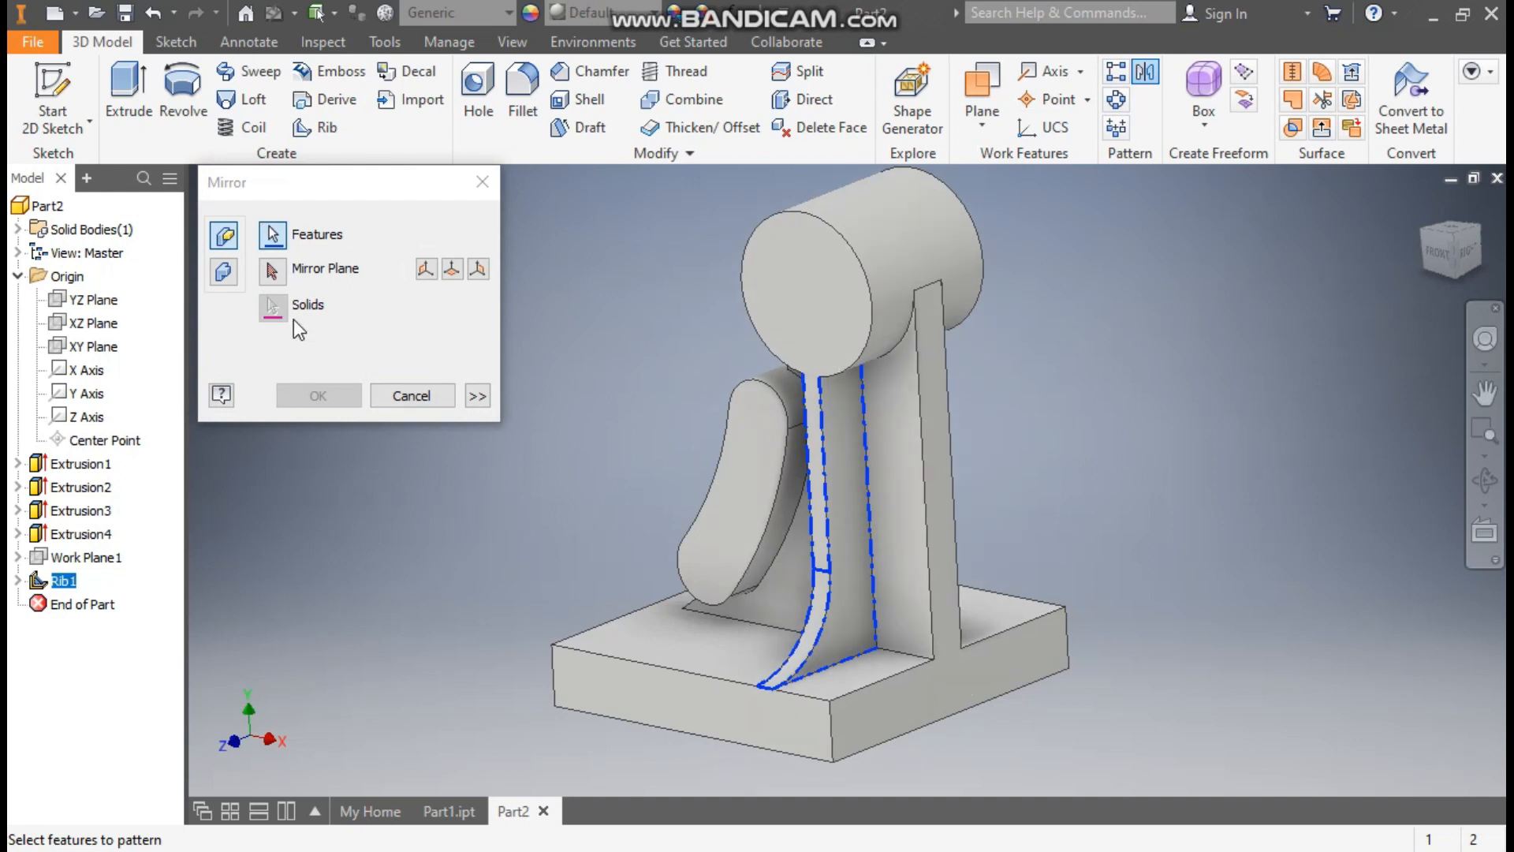
{"action": "left_click", "coordinate": [95, 348]}
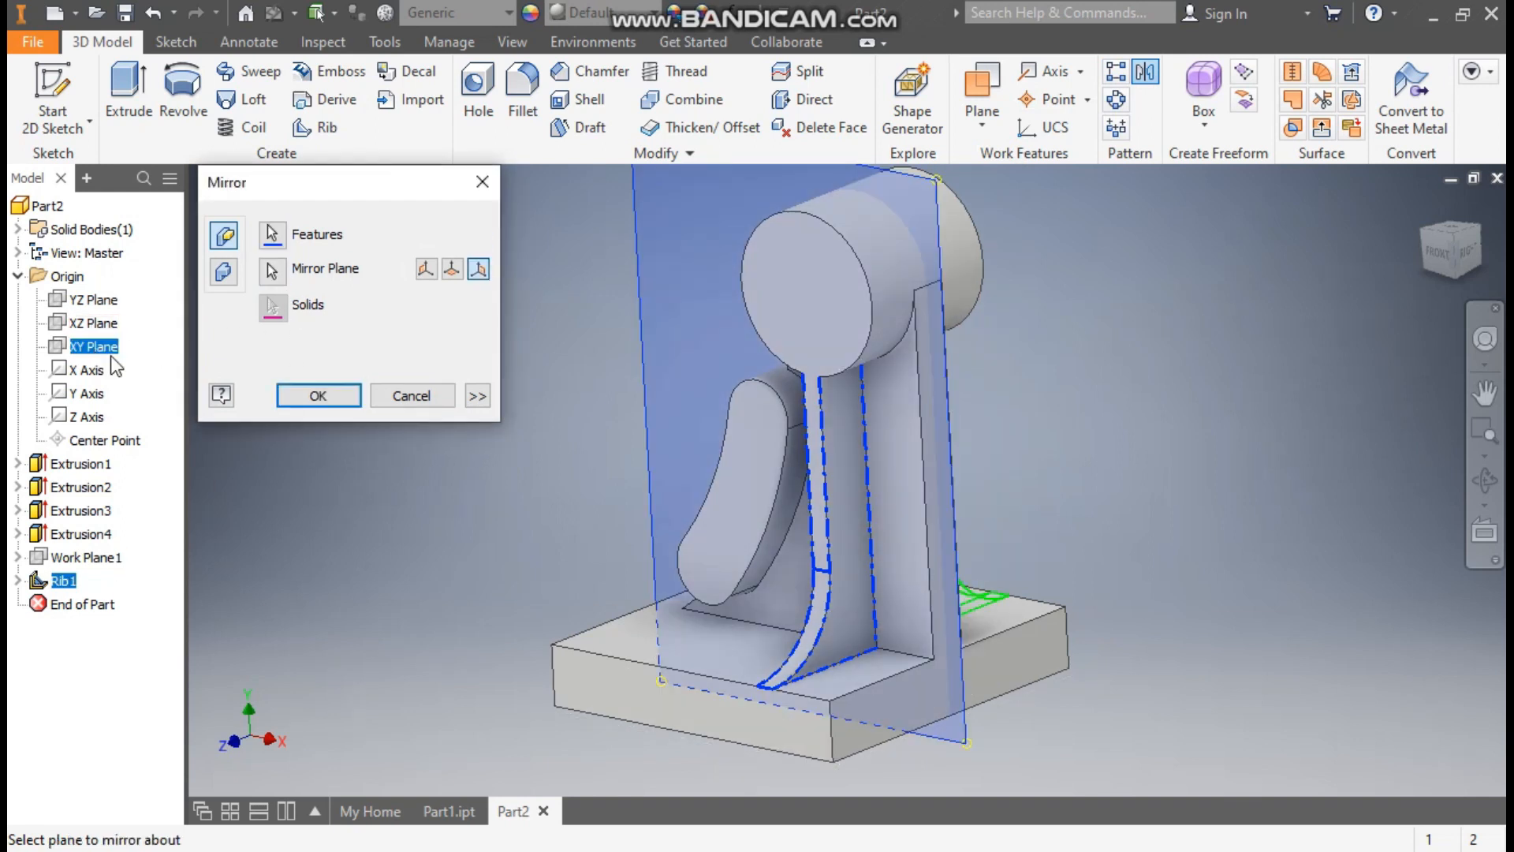
{"action": "left_click", "coordinate": [1480, 230]}
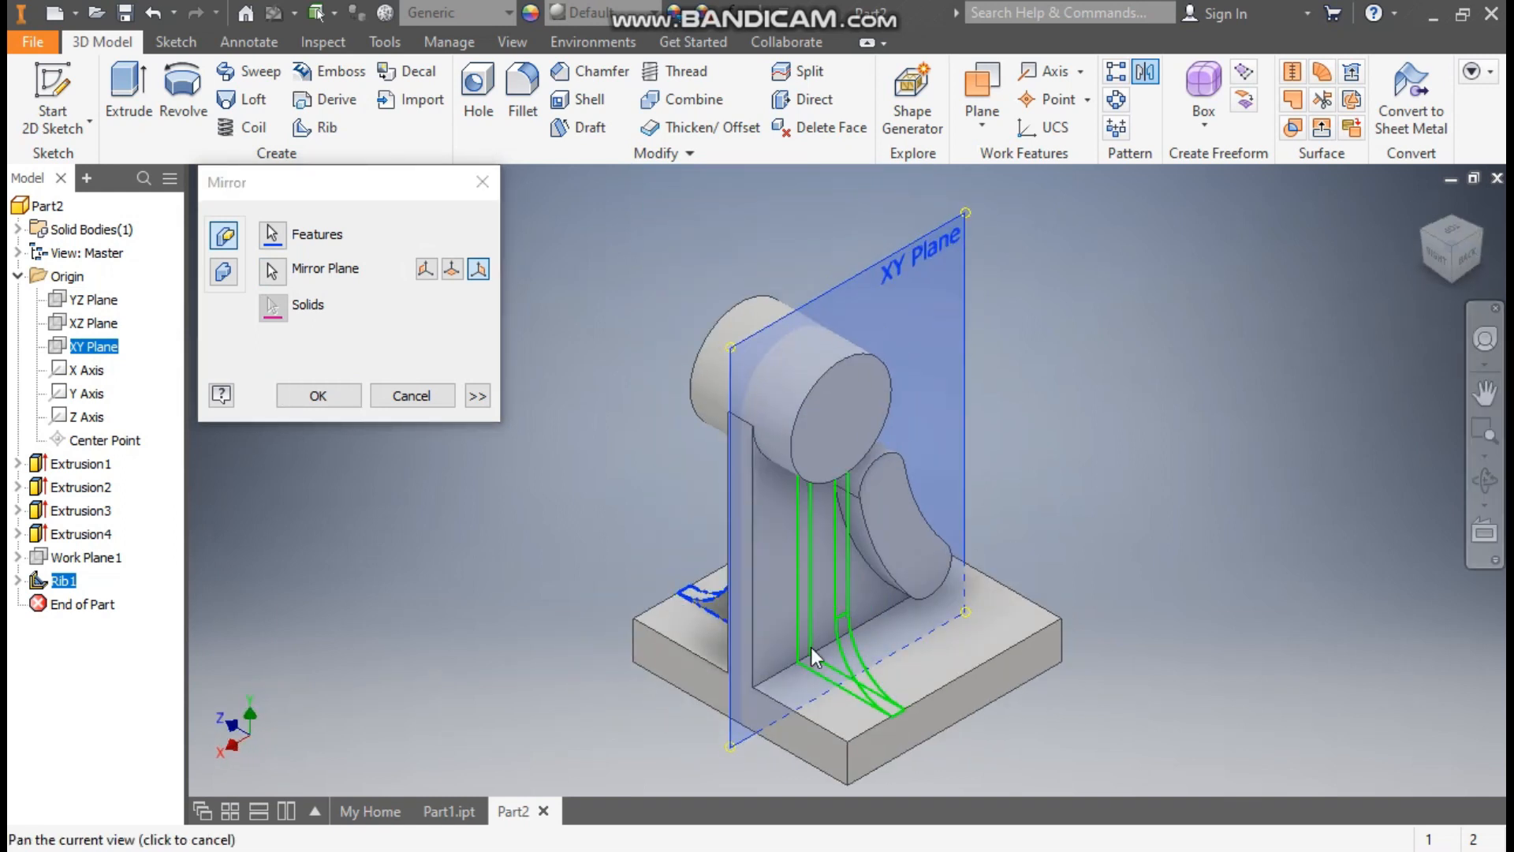
{"action": "left_click", "coordinate": [333, 400]}
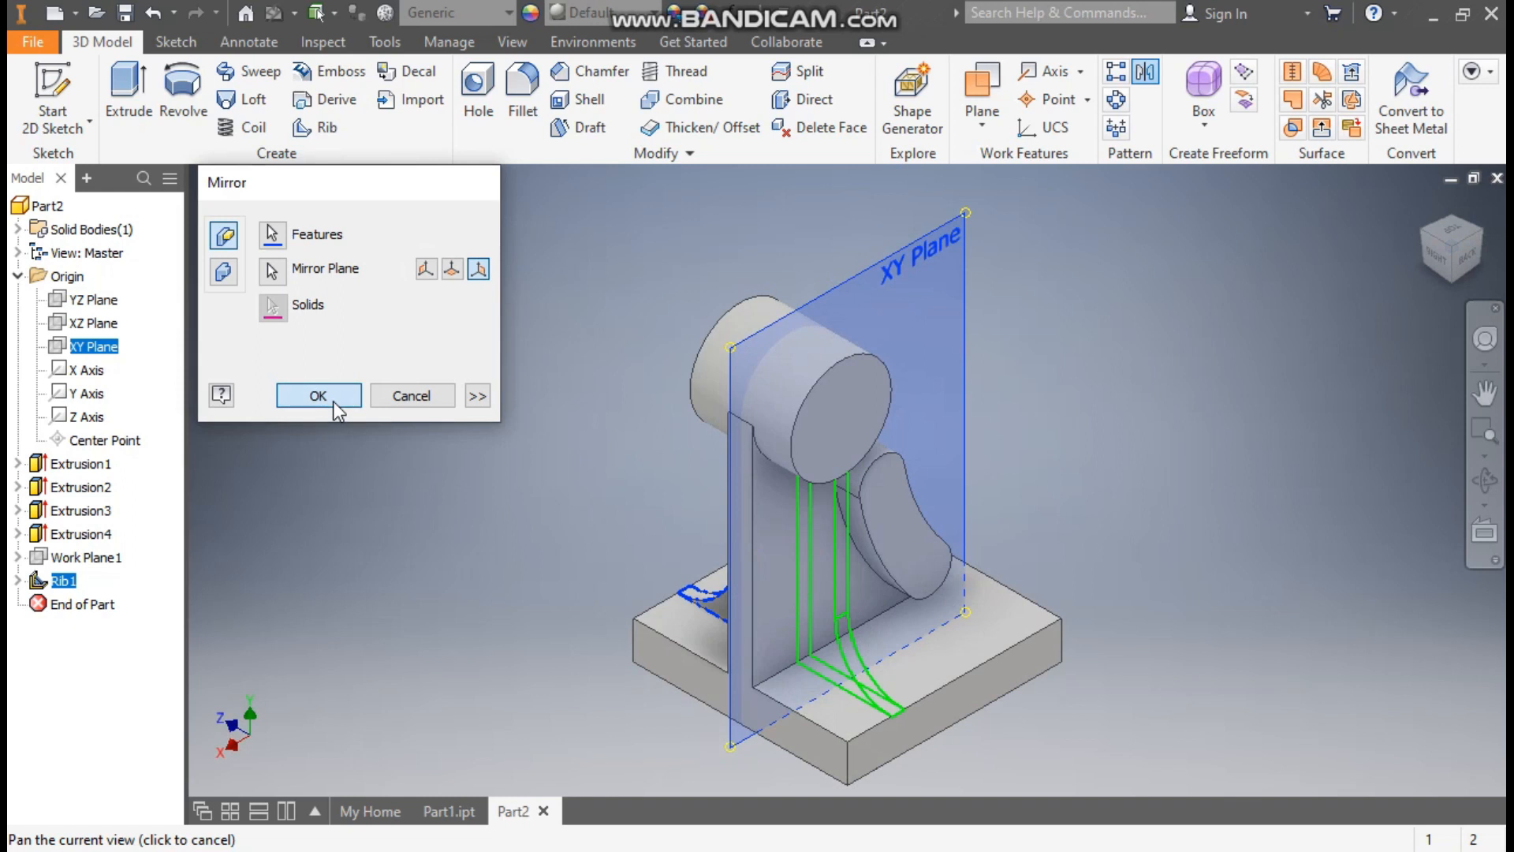
{"action": "left_click", "coordinate": [1423, 207]}
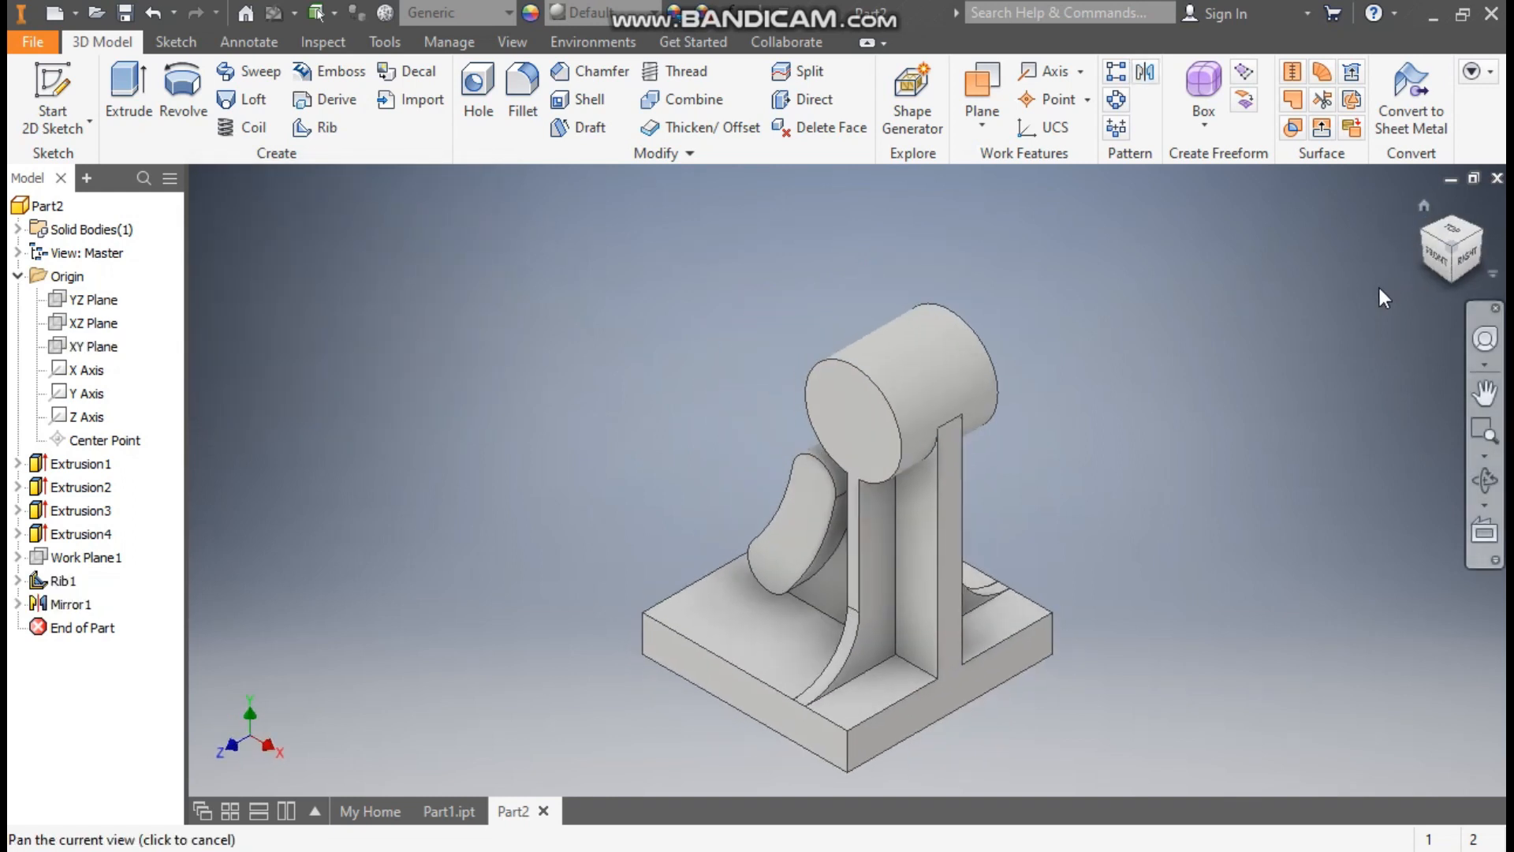
Fillet the base plate's four vertical corner edges with a 10 mm radius, checking against the reference part Part1.ipt.
{"action": "left_click", "coordinate": [459, 811]}
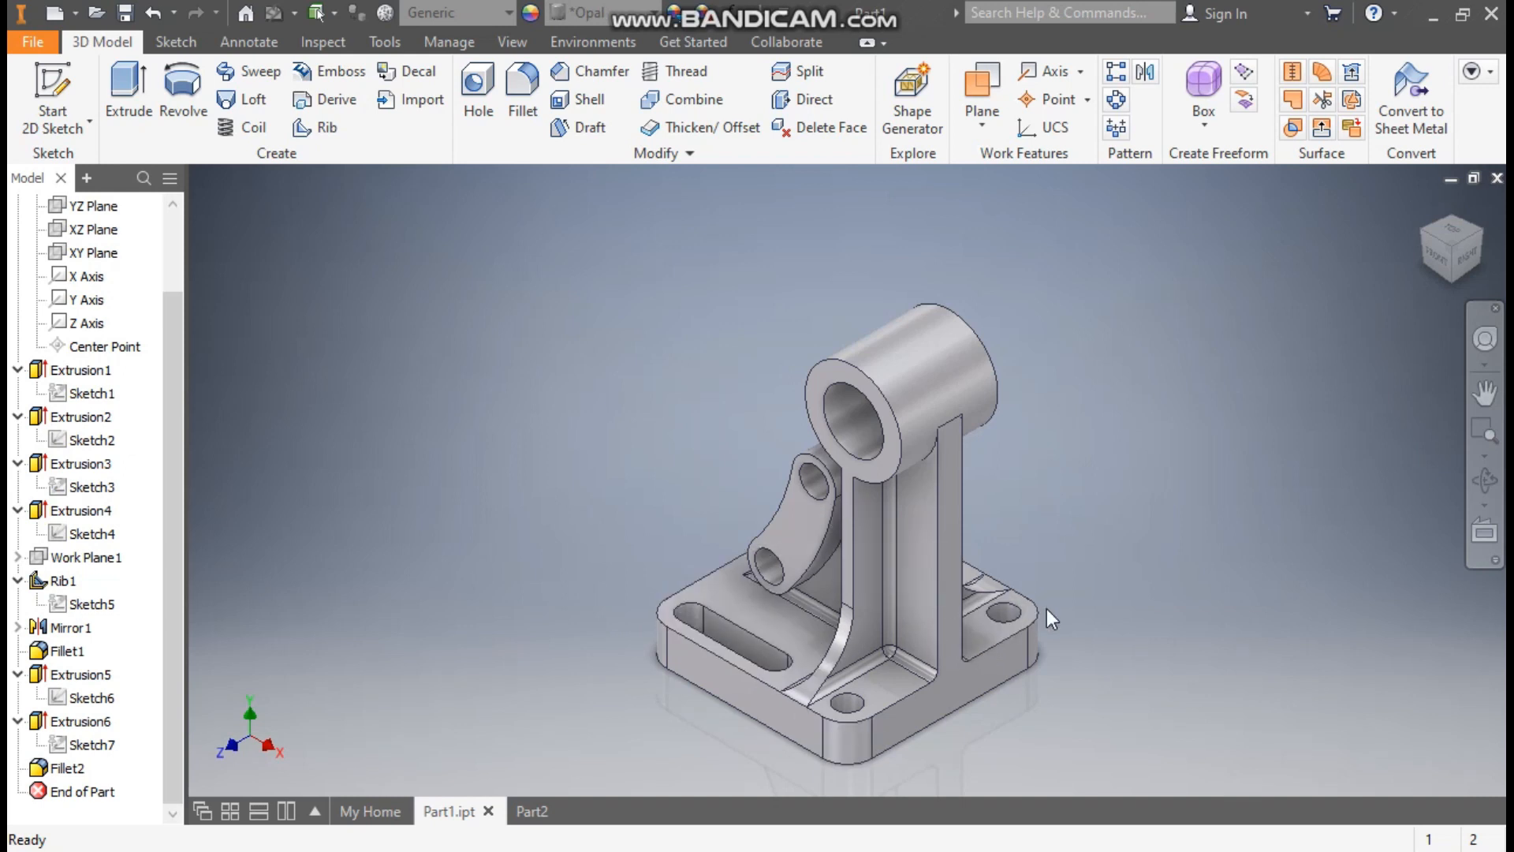
{"action": "left_click", "coordinate": [534, 810]}
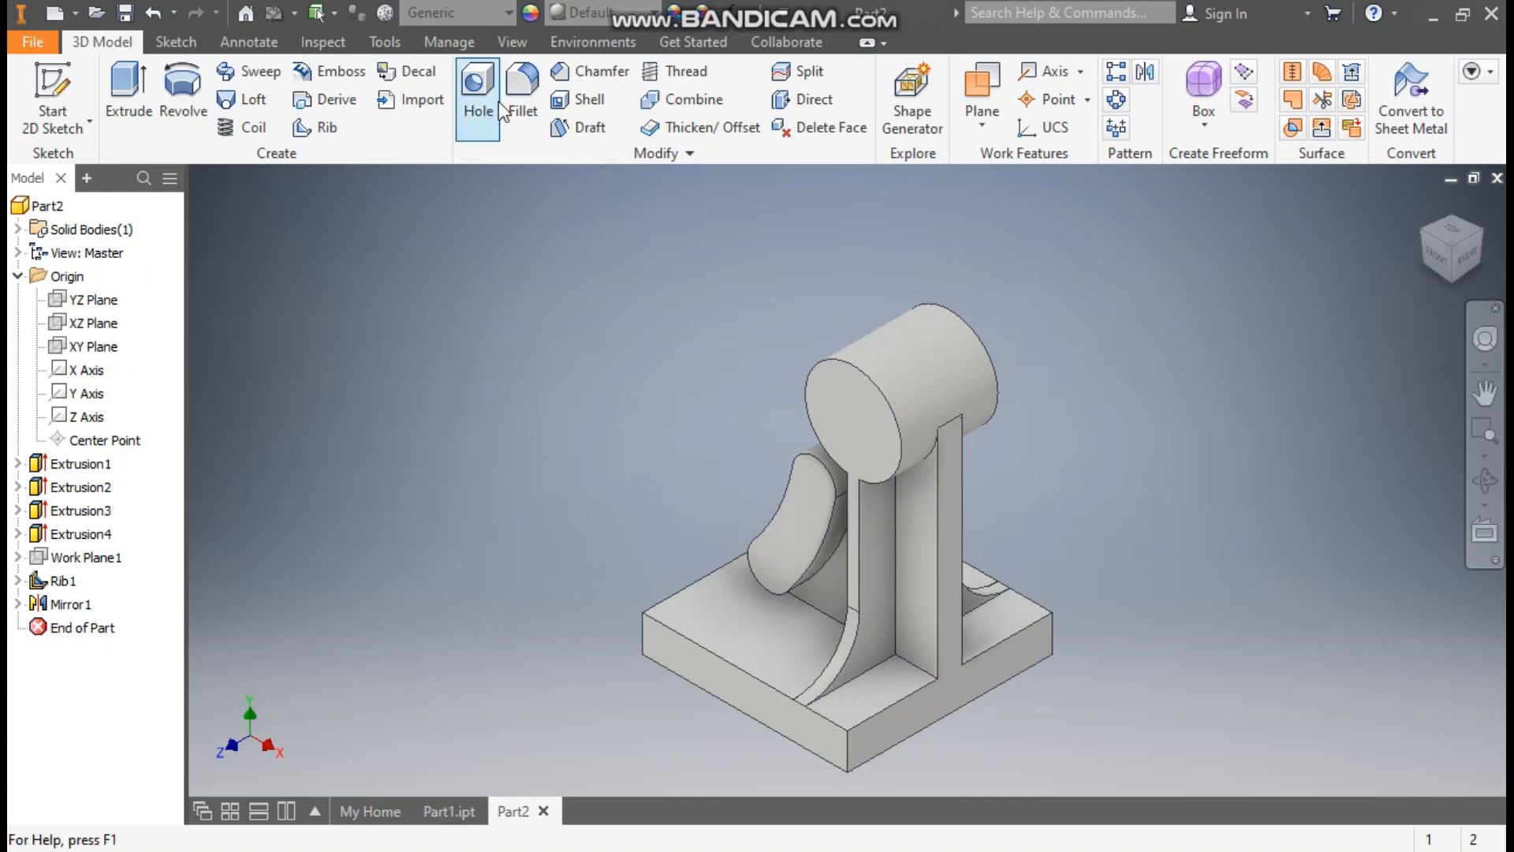
{"action": "left_click", "coordinate": [518, 101]}
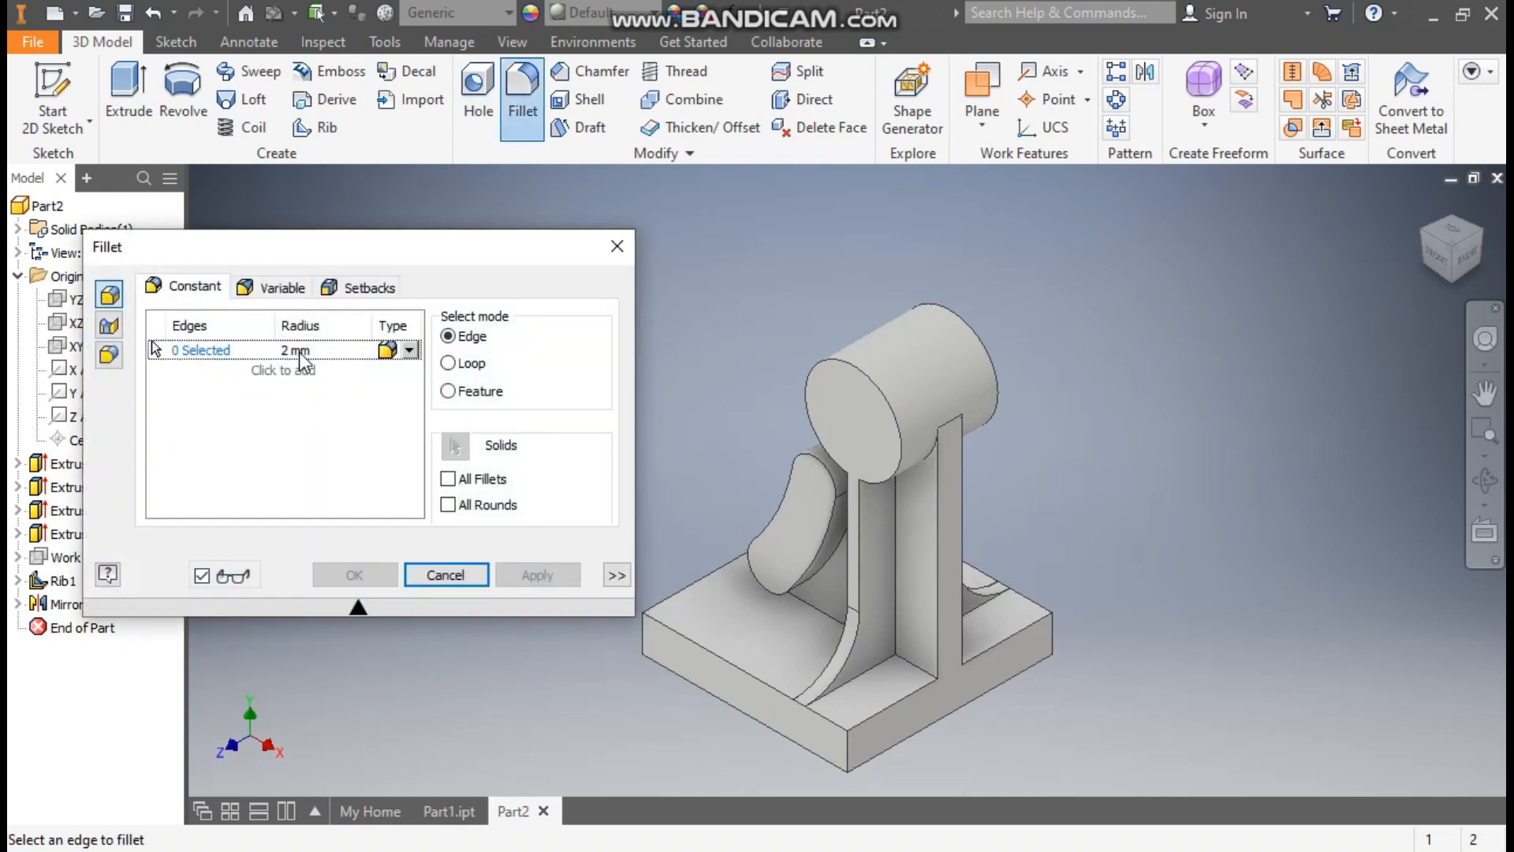
{"action": "type", "text": "10"}
{"action": "left_click", "coordinate": [213, 353]}
{"action": "left_click", "coordinate": [883, 740]}
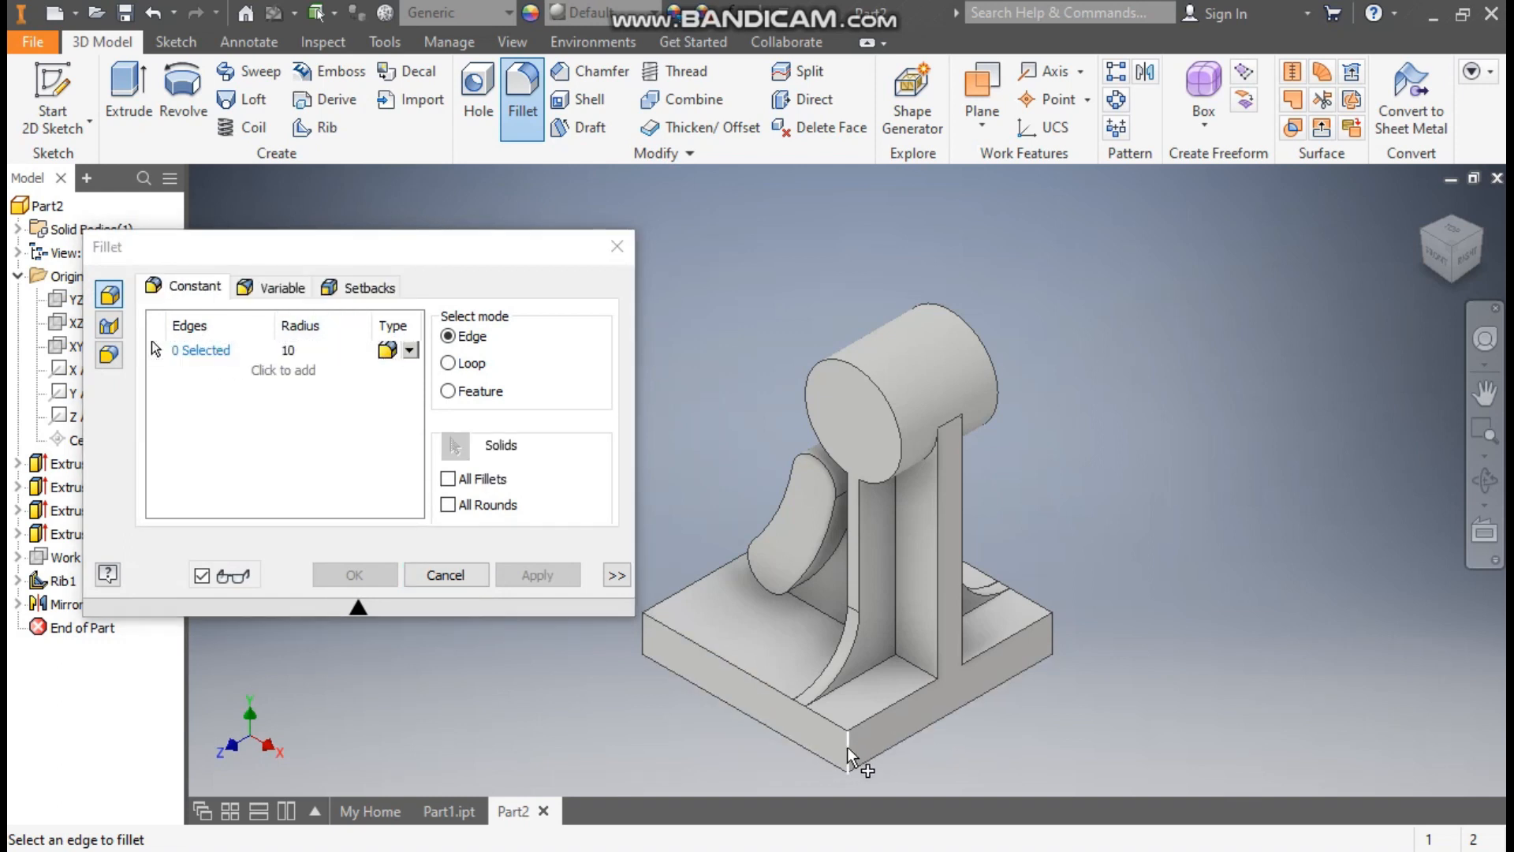
{"action": "left_click", "coordinate": [848, 748]}
{"action": "left_click", "coordinate": [1049, 631]}
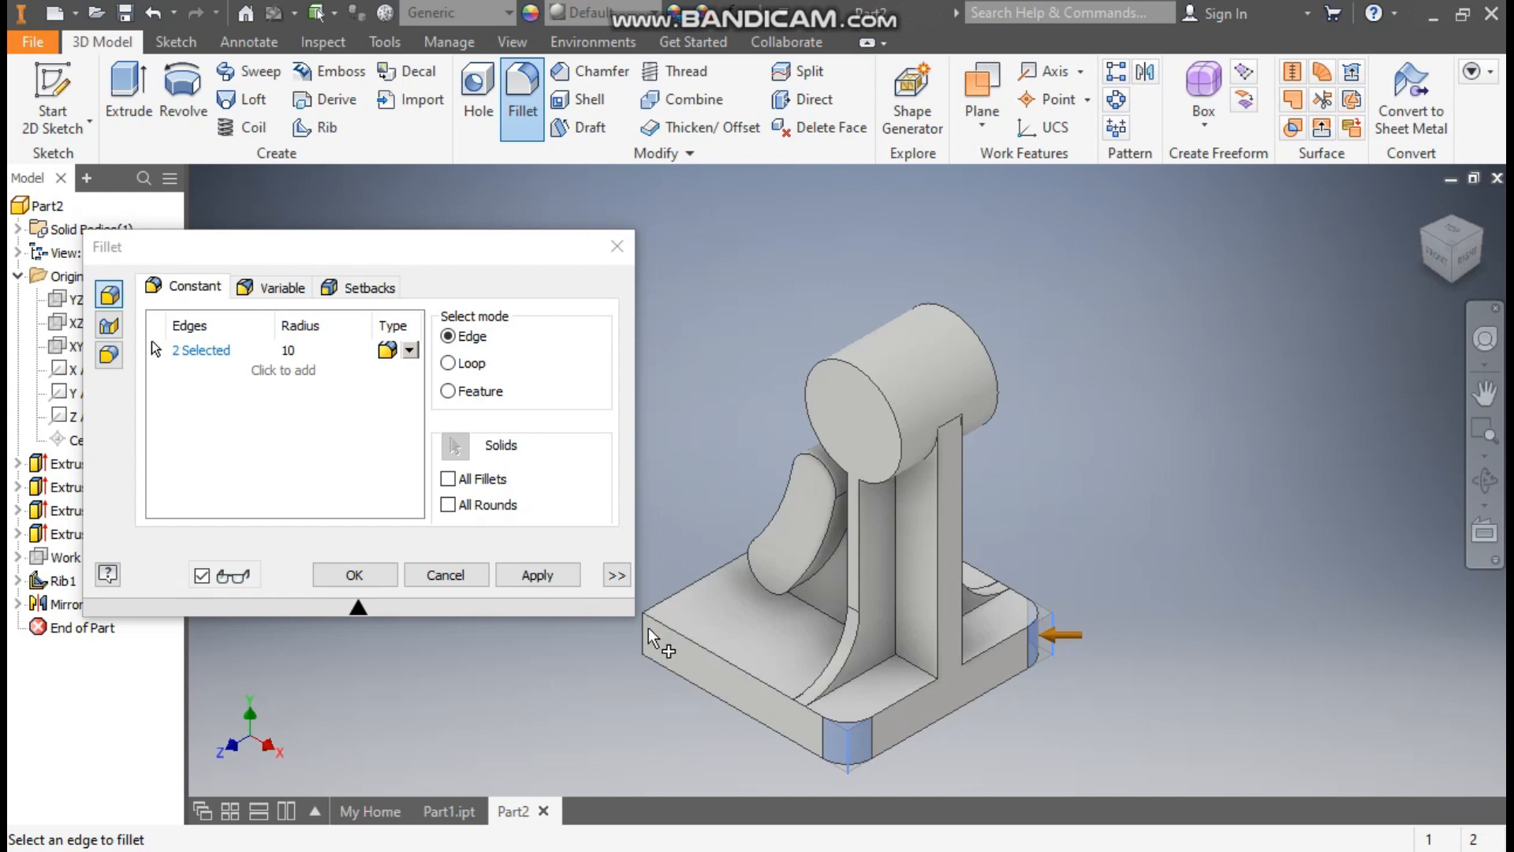
{"action": "left_click", "coordinate": [1481, 235]}
{"action": "left_click", "coordinate": [1008, 598]}
{"action": "left_click", "coordinate": [384, 572]}
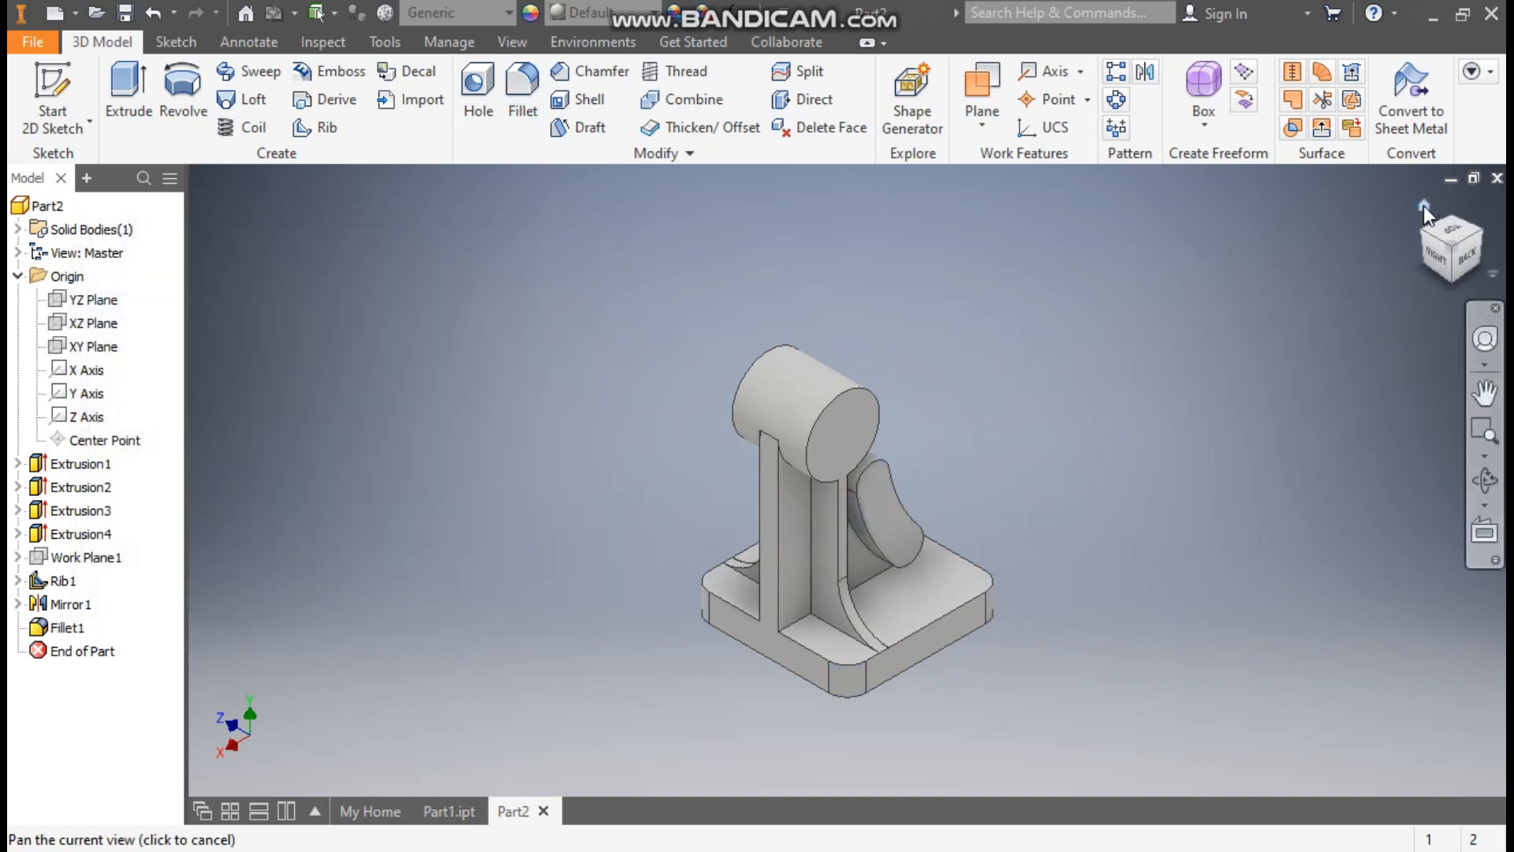
{"action": "left_click", "coordinate": [1423, 206]}
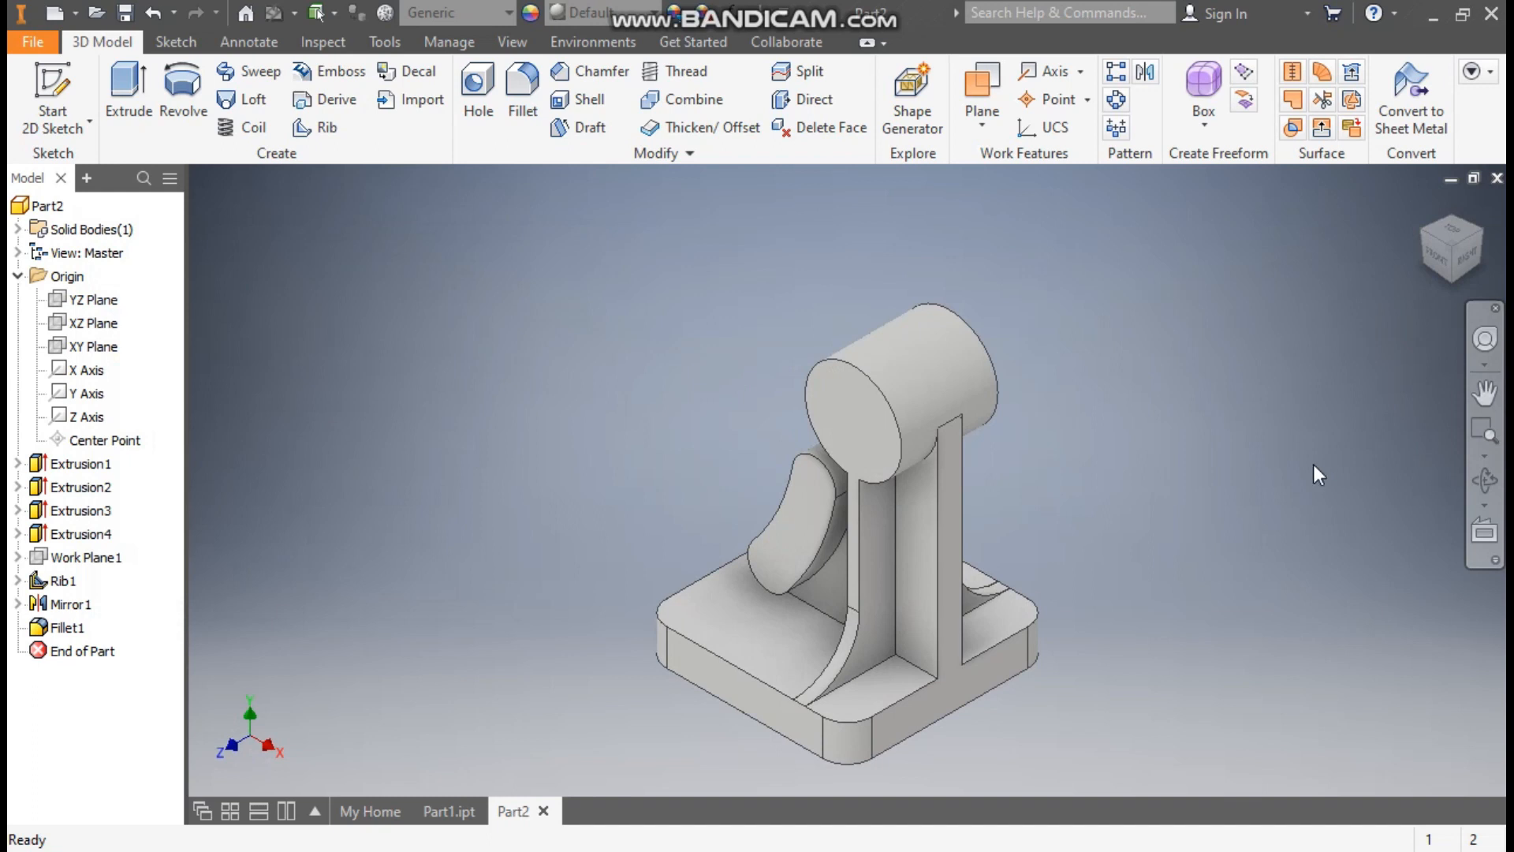
Start a sketch on the base plate's top face and draw 10 mm circles concentric with the two corner fillets on the cylinder's side.
{"action": "left_click", "coordinate": [790, 629]}
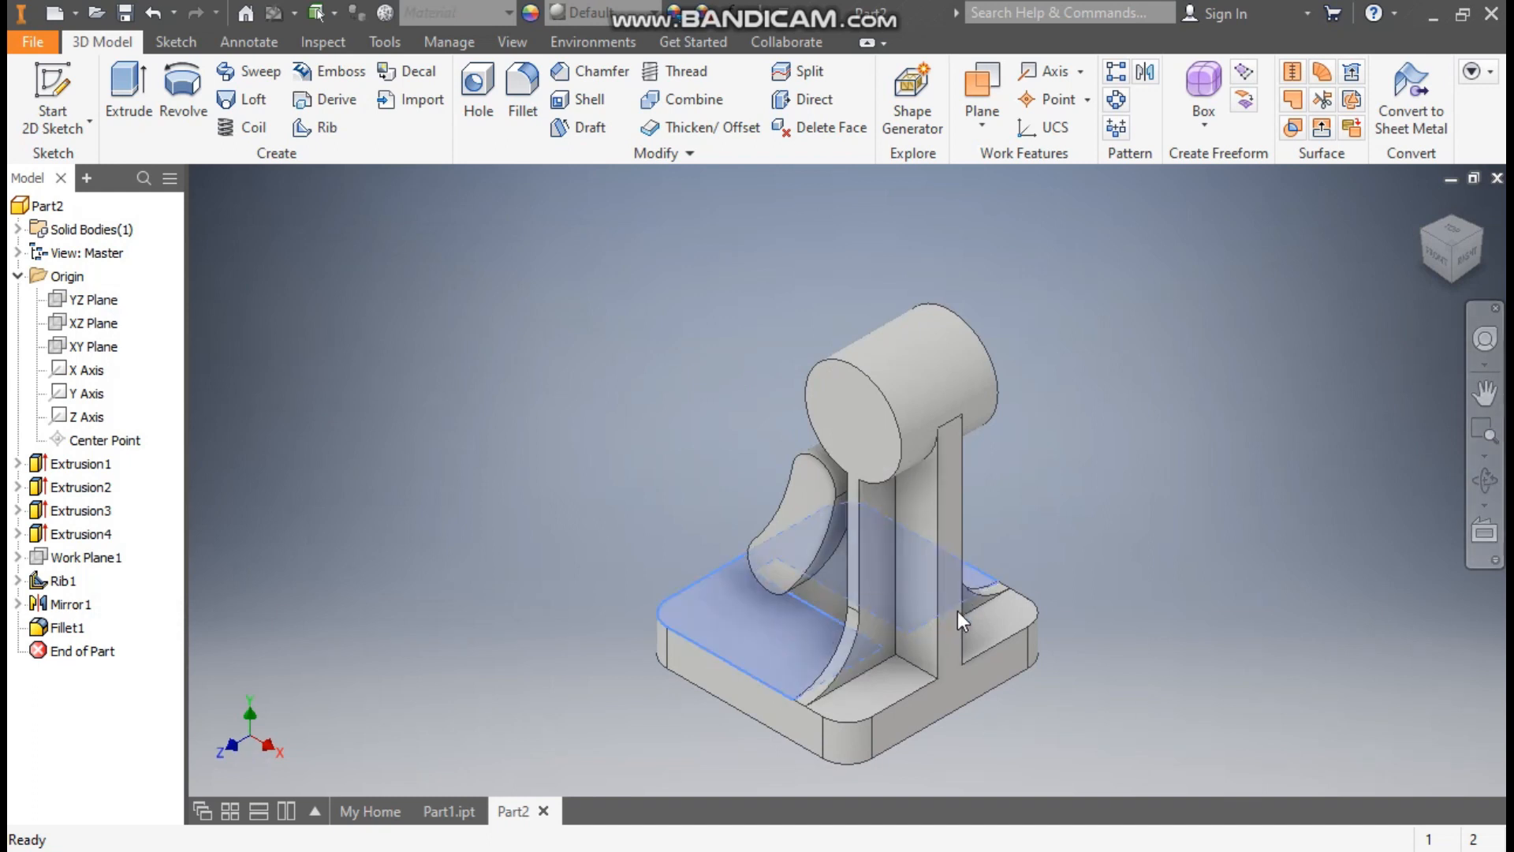
{"action": "left_click", "coordinate": [958, 610]}
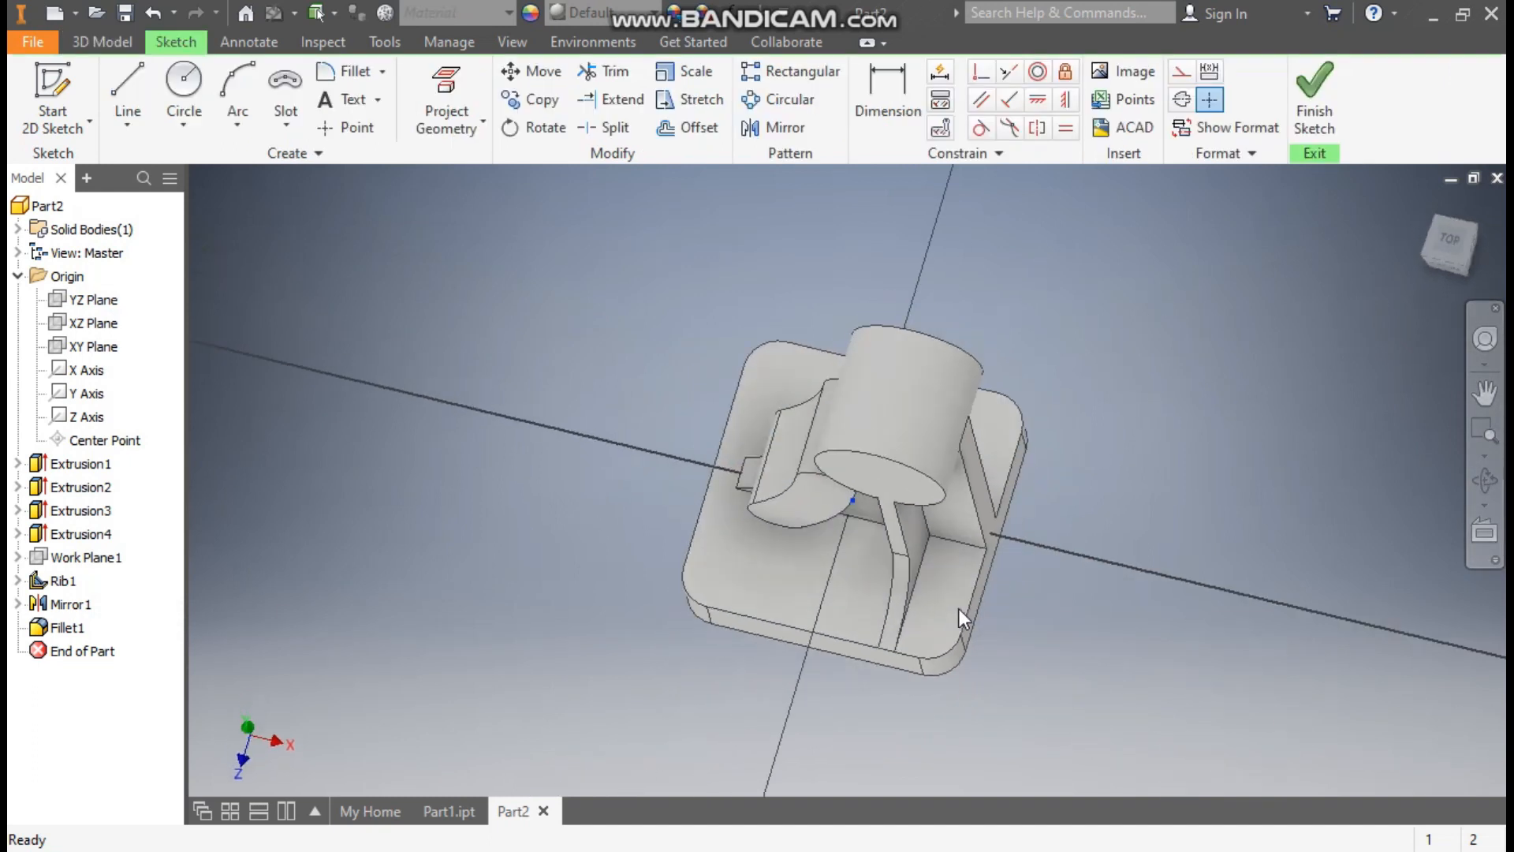
{"action": "left_click", "coordinate": [184, 81]}
{"action": "scroll", "coordinate": [1034, 433], "scroll_direction": "up", "scroll_amount": 3}
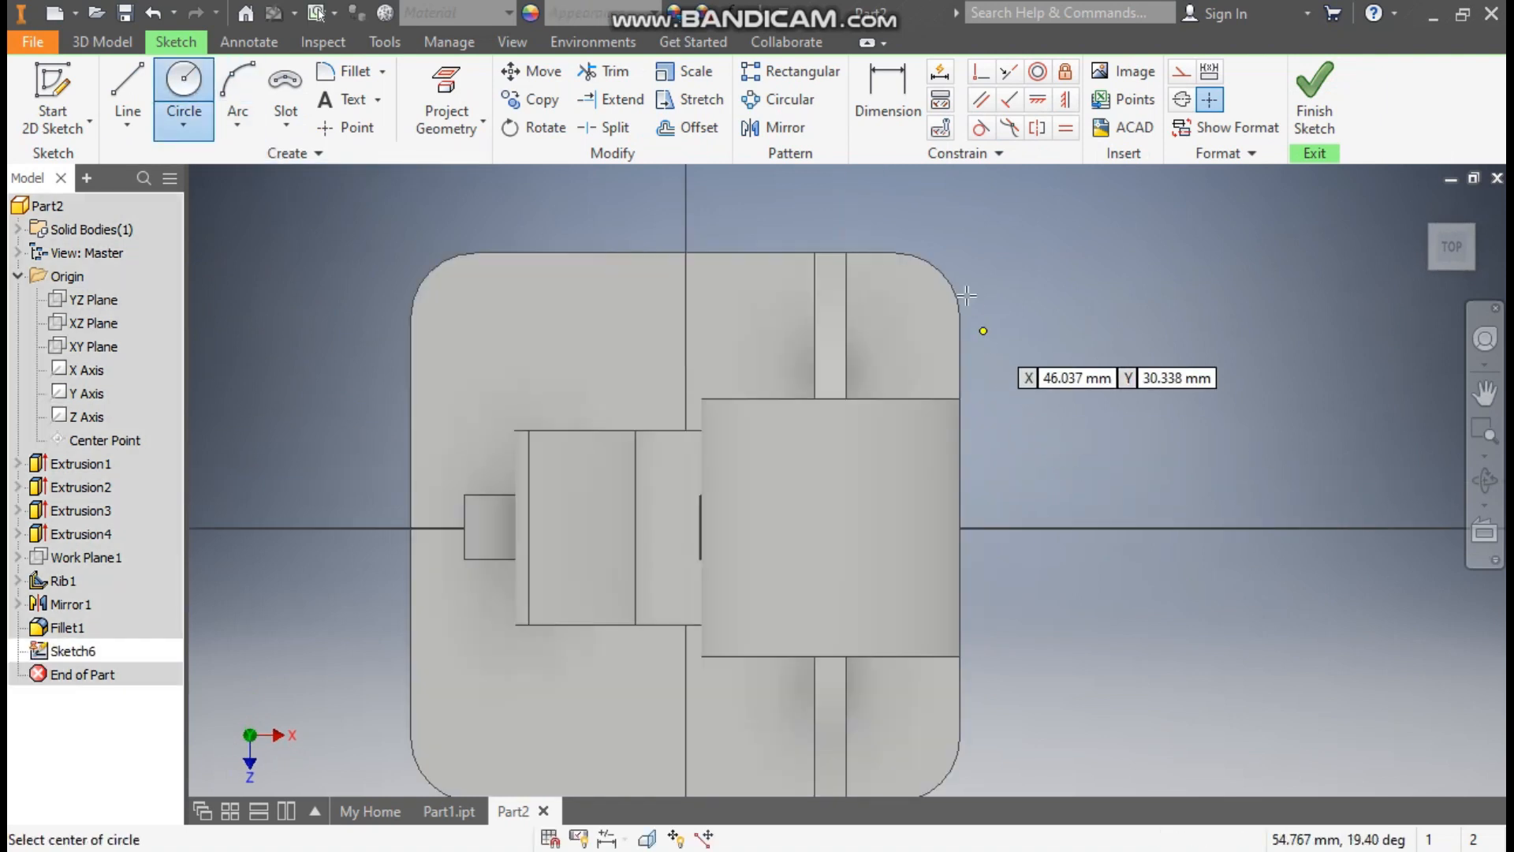
{"action": "left_click", "coordinate": [896, 316]}
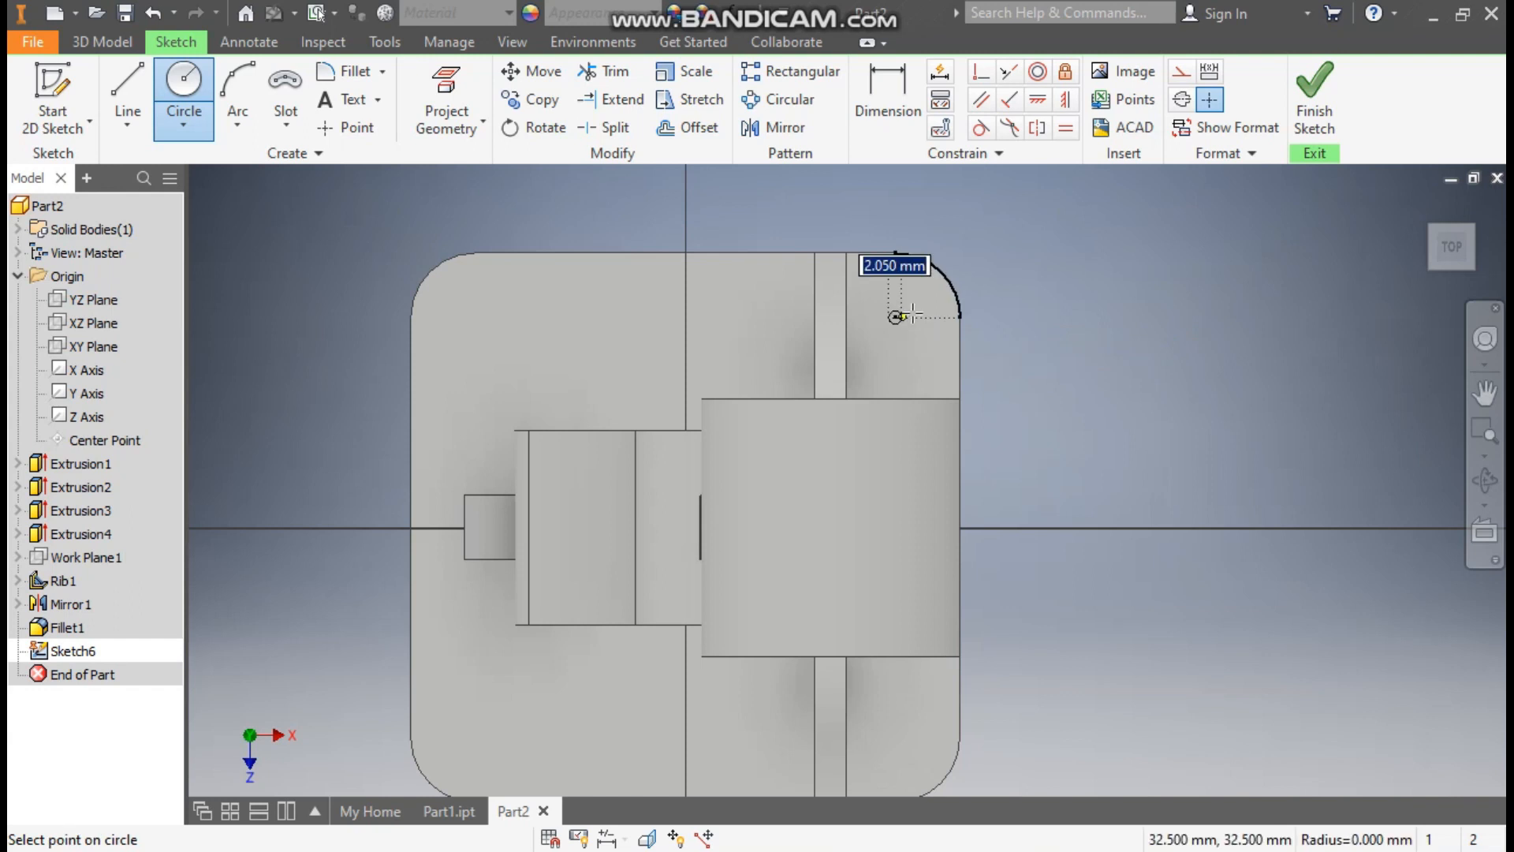
{"action": "type", "text": "10"}
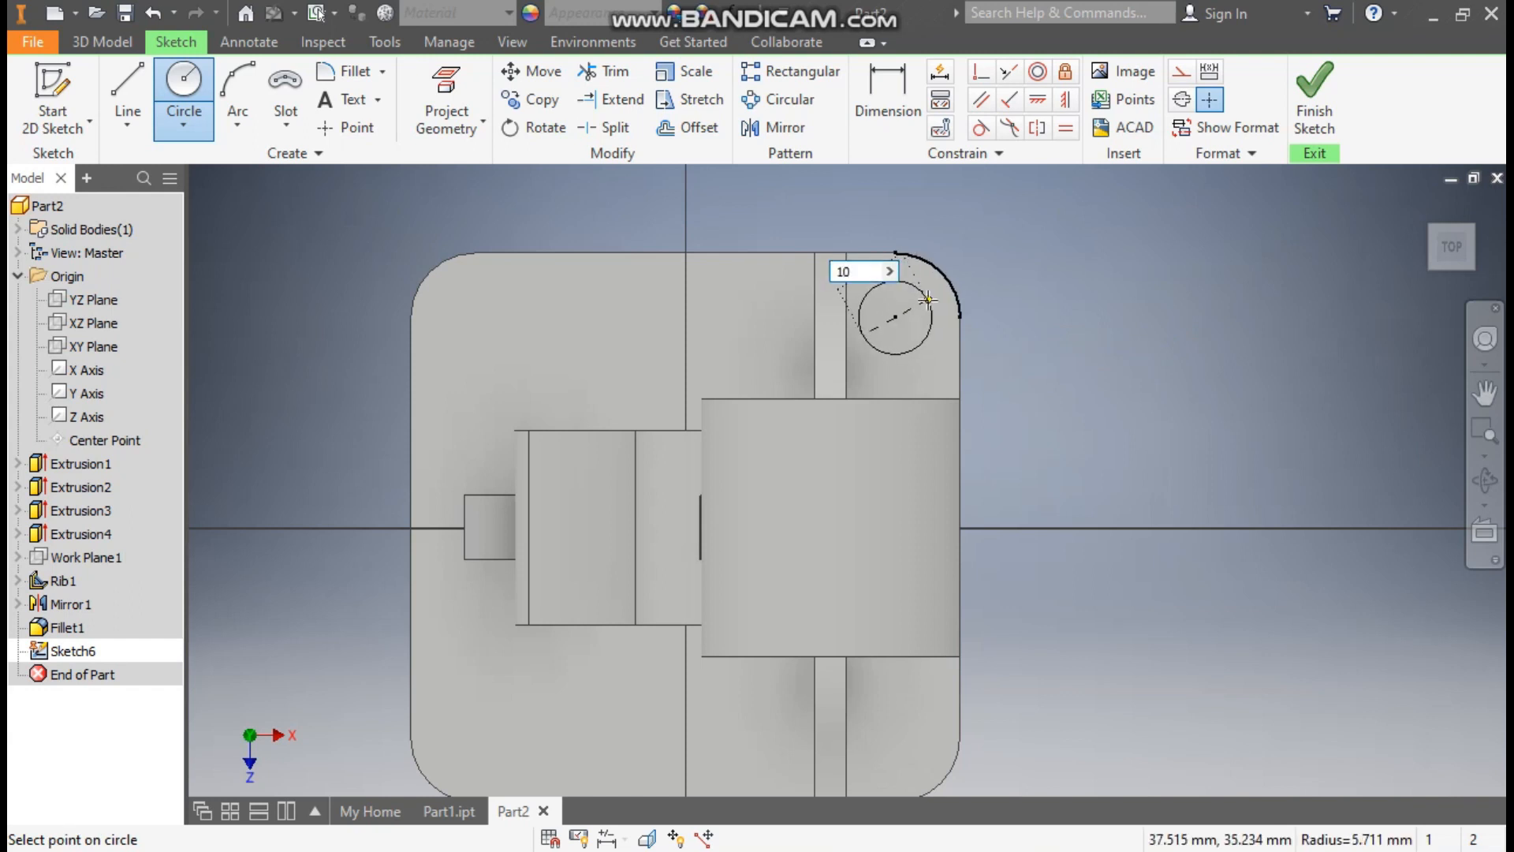
{"action": "key", "text": "Return"}
{"action": "middle_click_drag", "start_coordinate": [988, 498], "coordinate": [979, 398]}
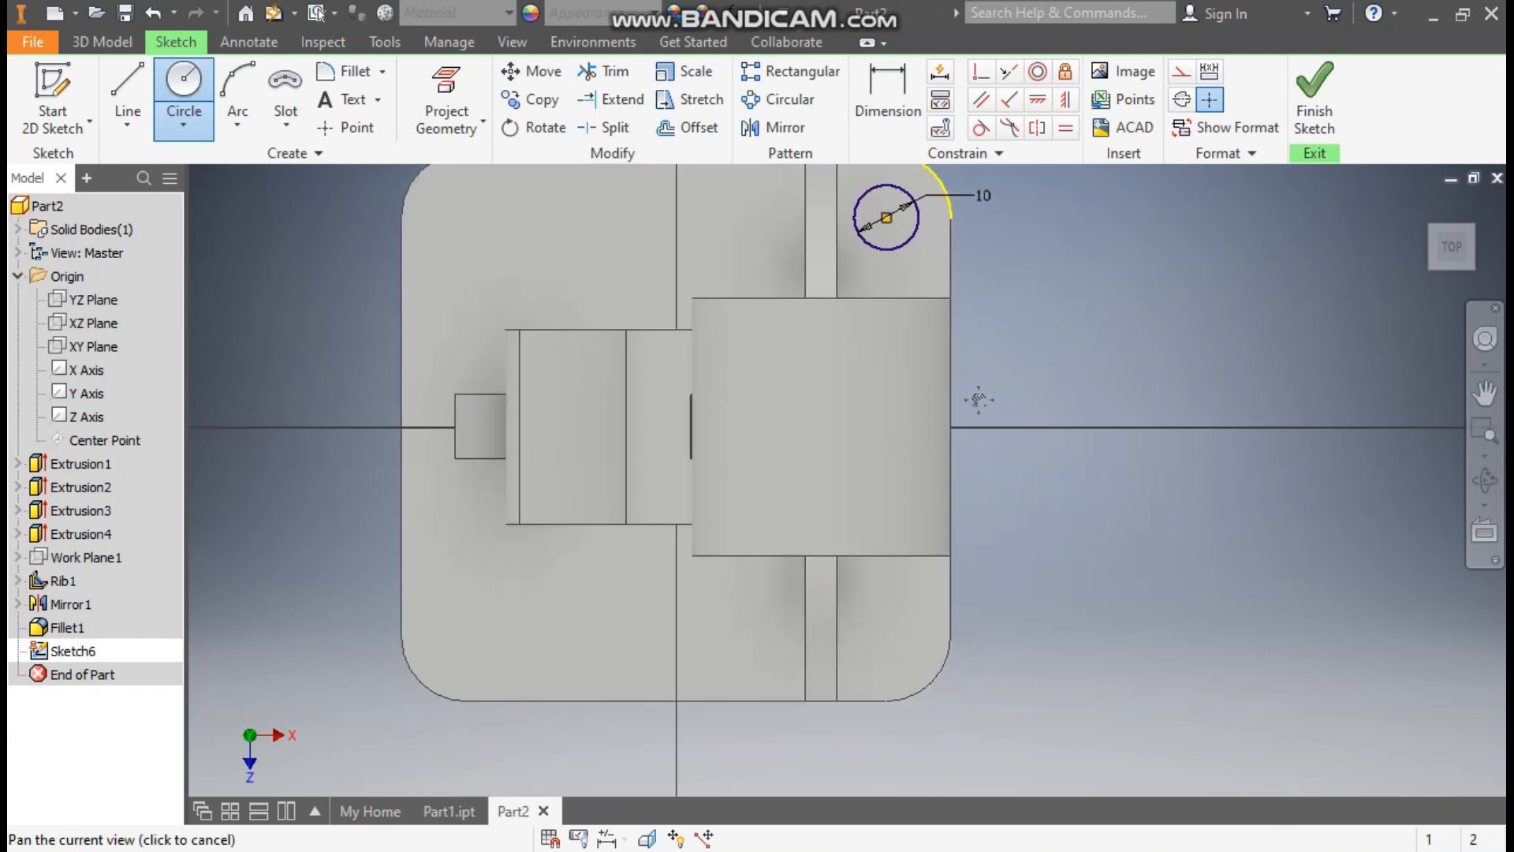
{"action": "left_click", "coordinate": [886, 636]}
{"action": "type", "text": "10"}
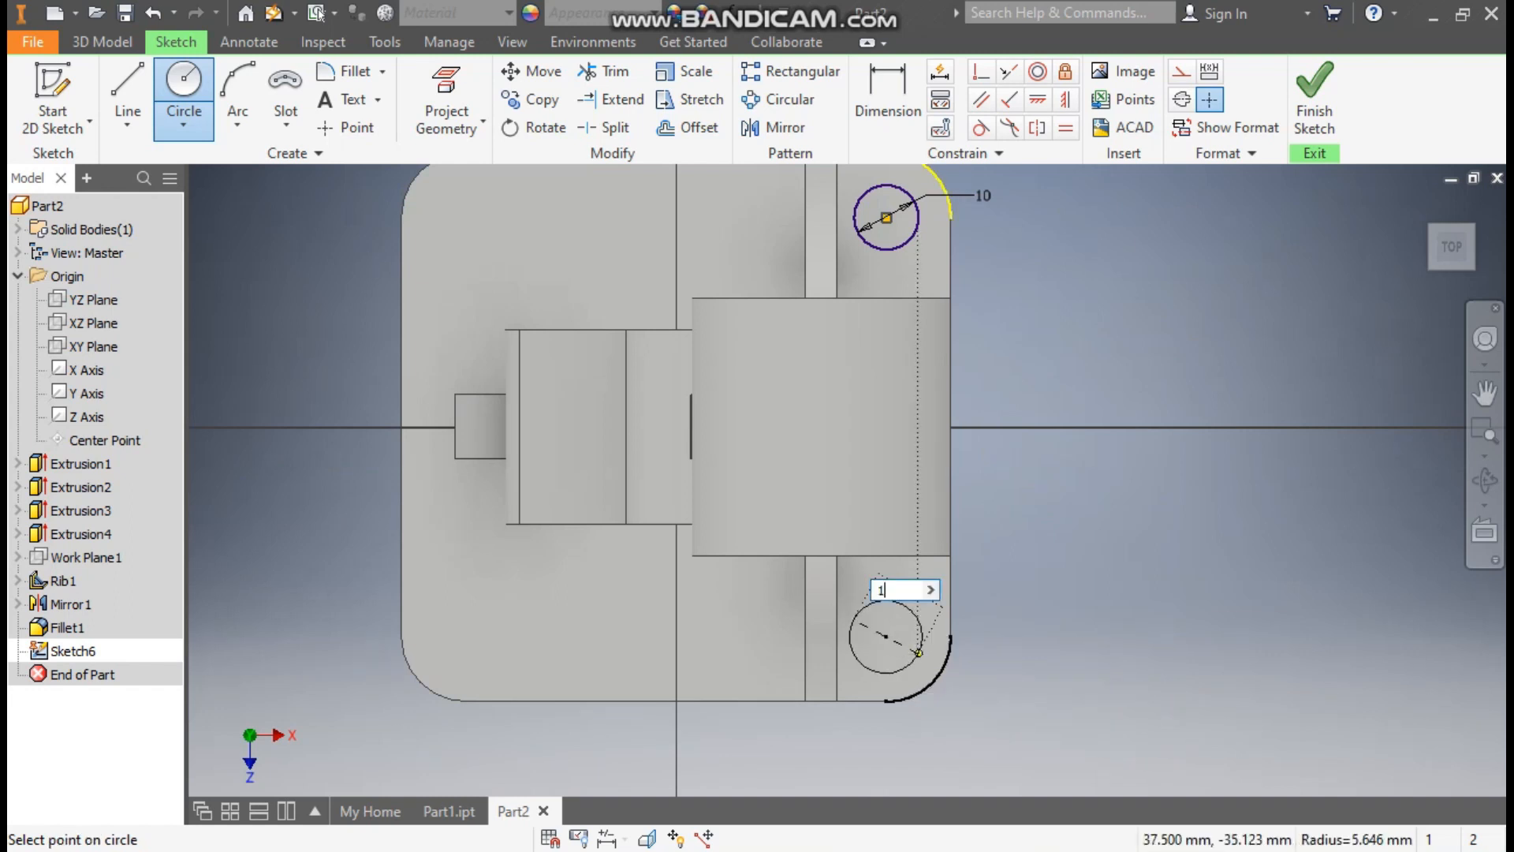
{"action": "key", "text": "Return"}
Draw two horizontal center-to-center slots, about 27 mm between centers and 10 mm wide, starting at the centers of the other two corner fillets.
{"action": "middle_click_drag", "start_coordinate": [1013, 526], "coordinate": [1017, 575]}
{"action": "left_click", "coordinate": [295, 118]}
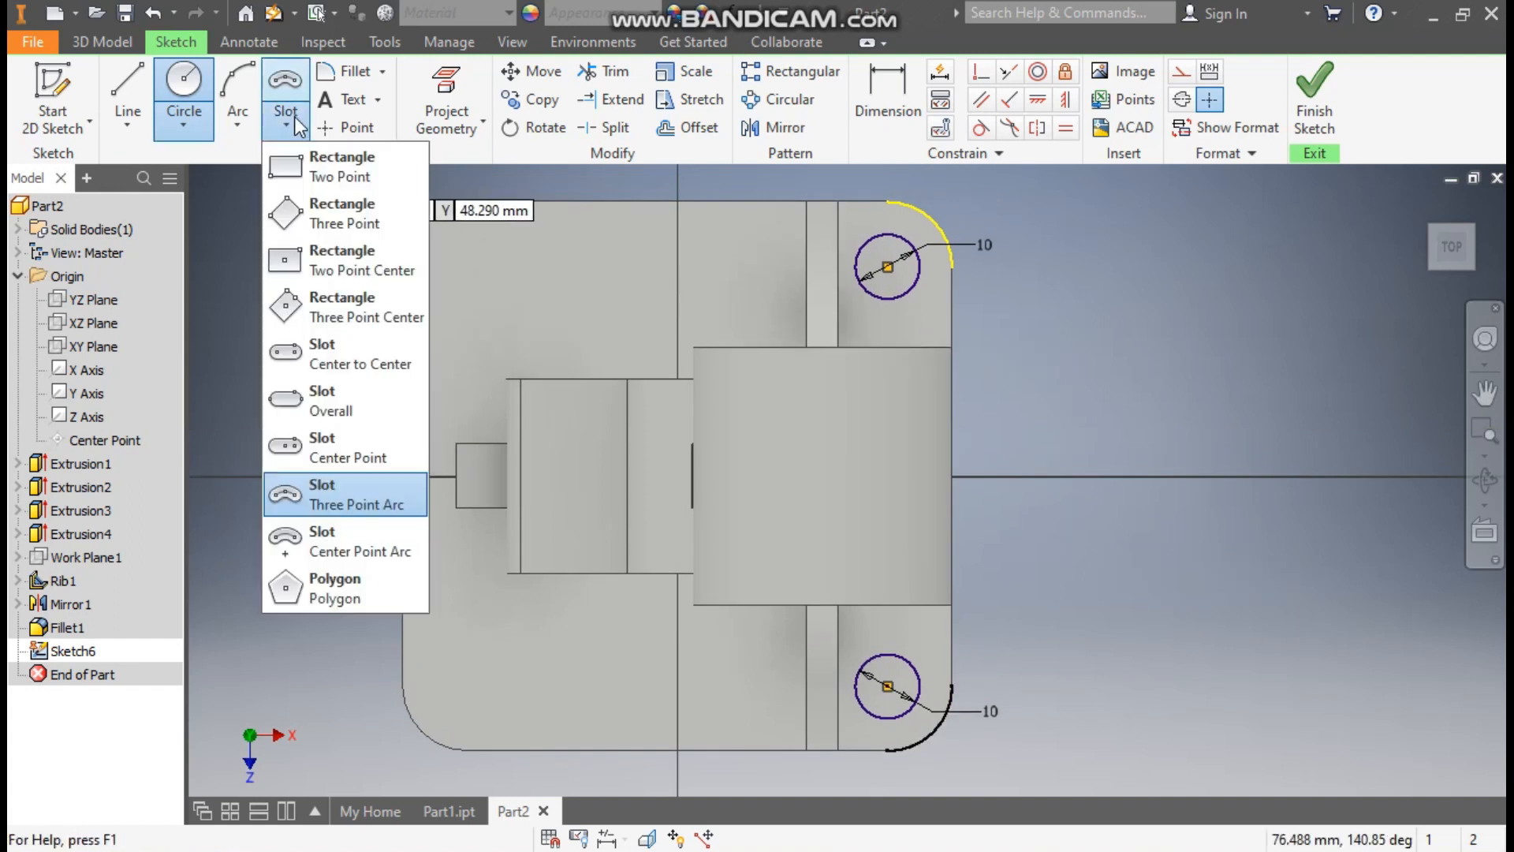
{"action": "left_click", "coordinate": [378, 358]}
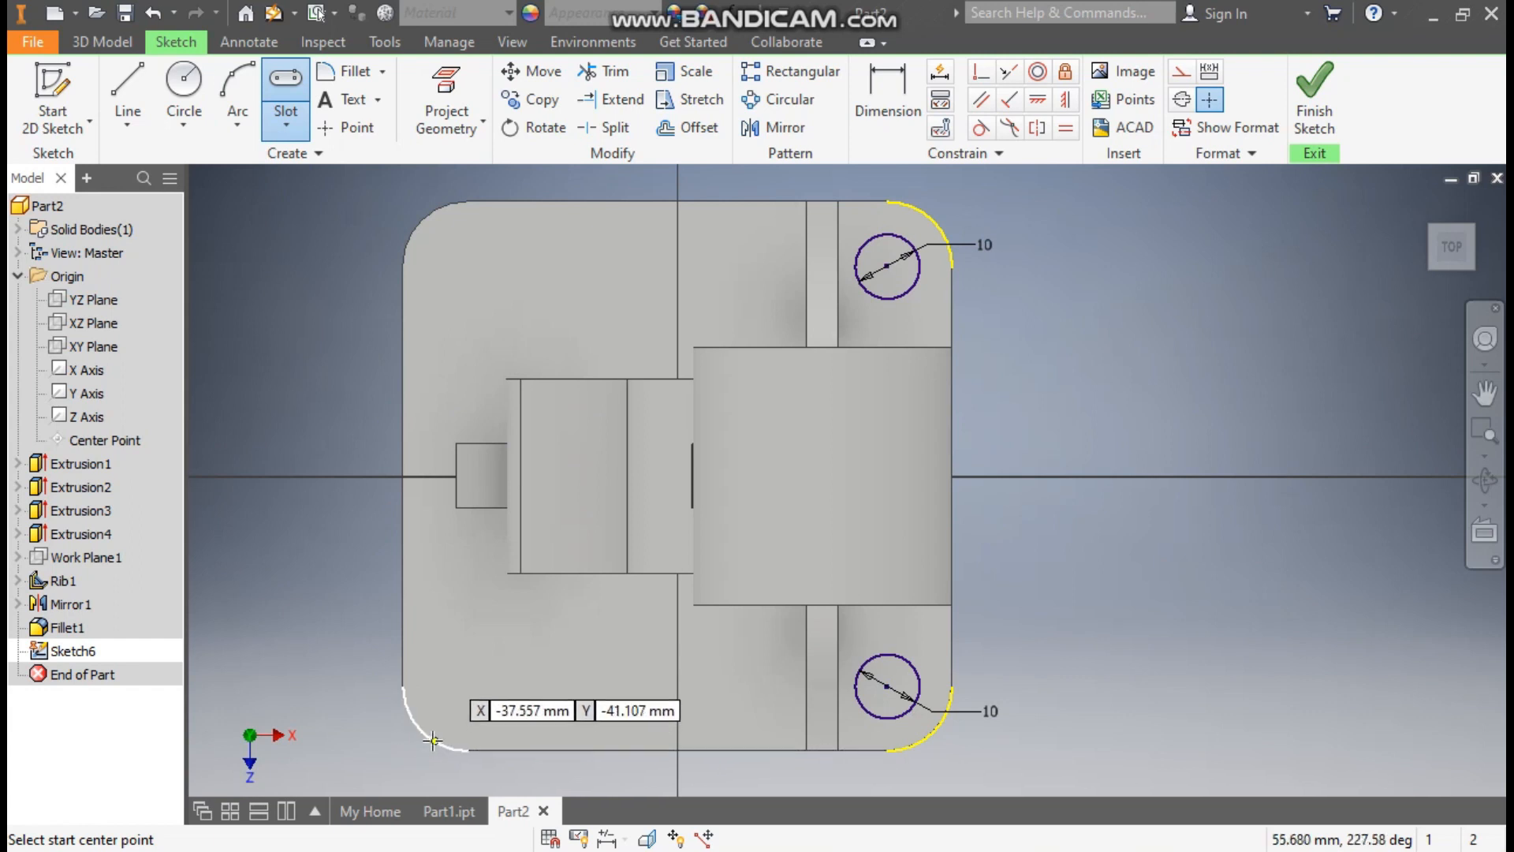
{"action": "left_click", "coordinate": [469, 684]}
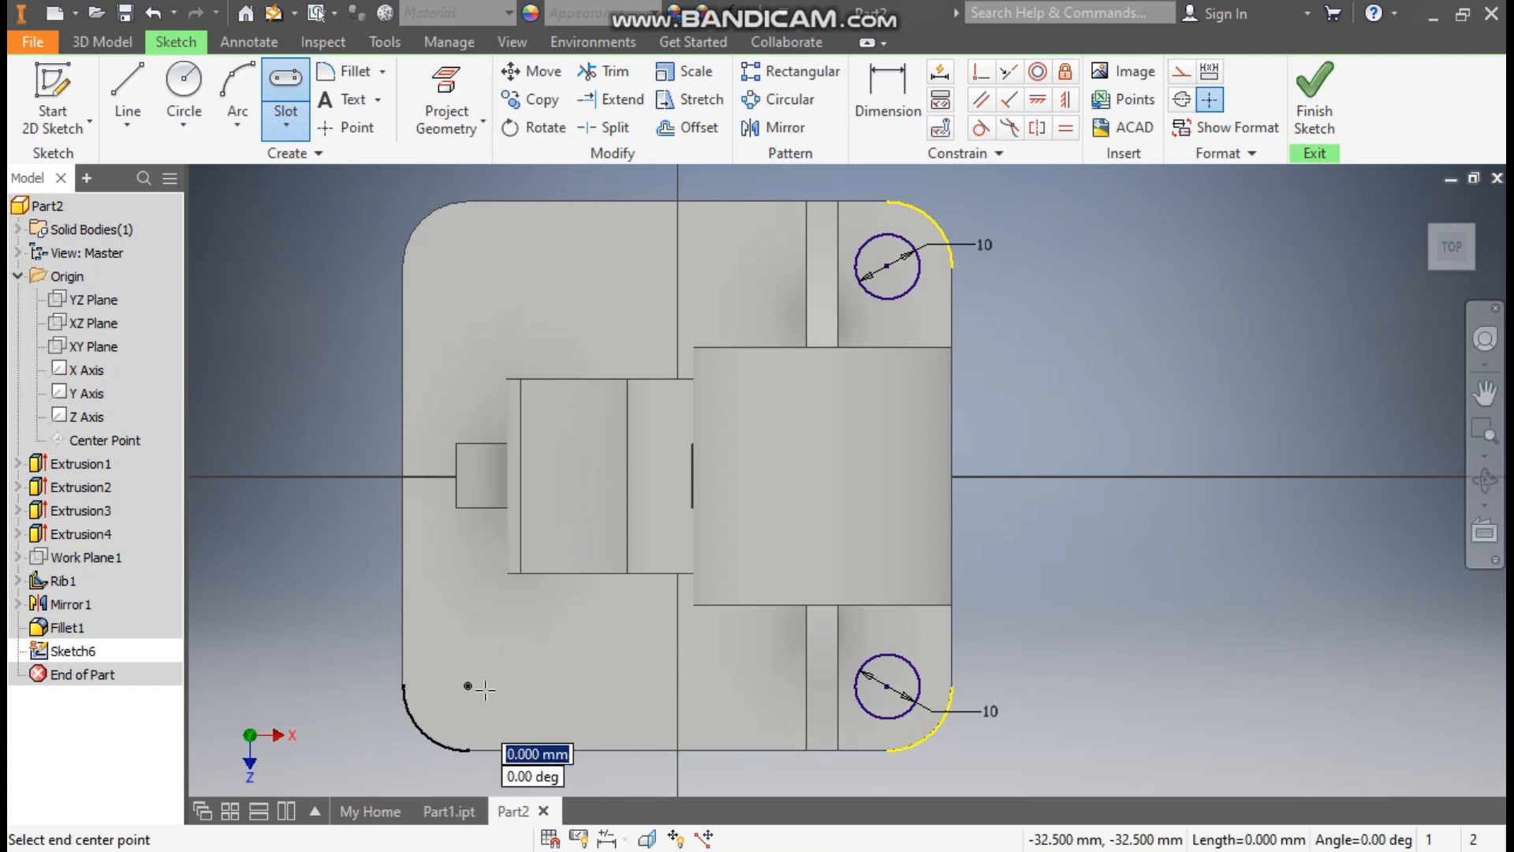
{"action": "left_click", "coordinate": [643, 686]}
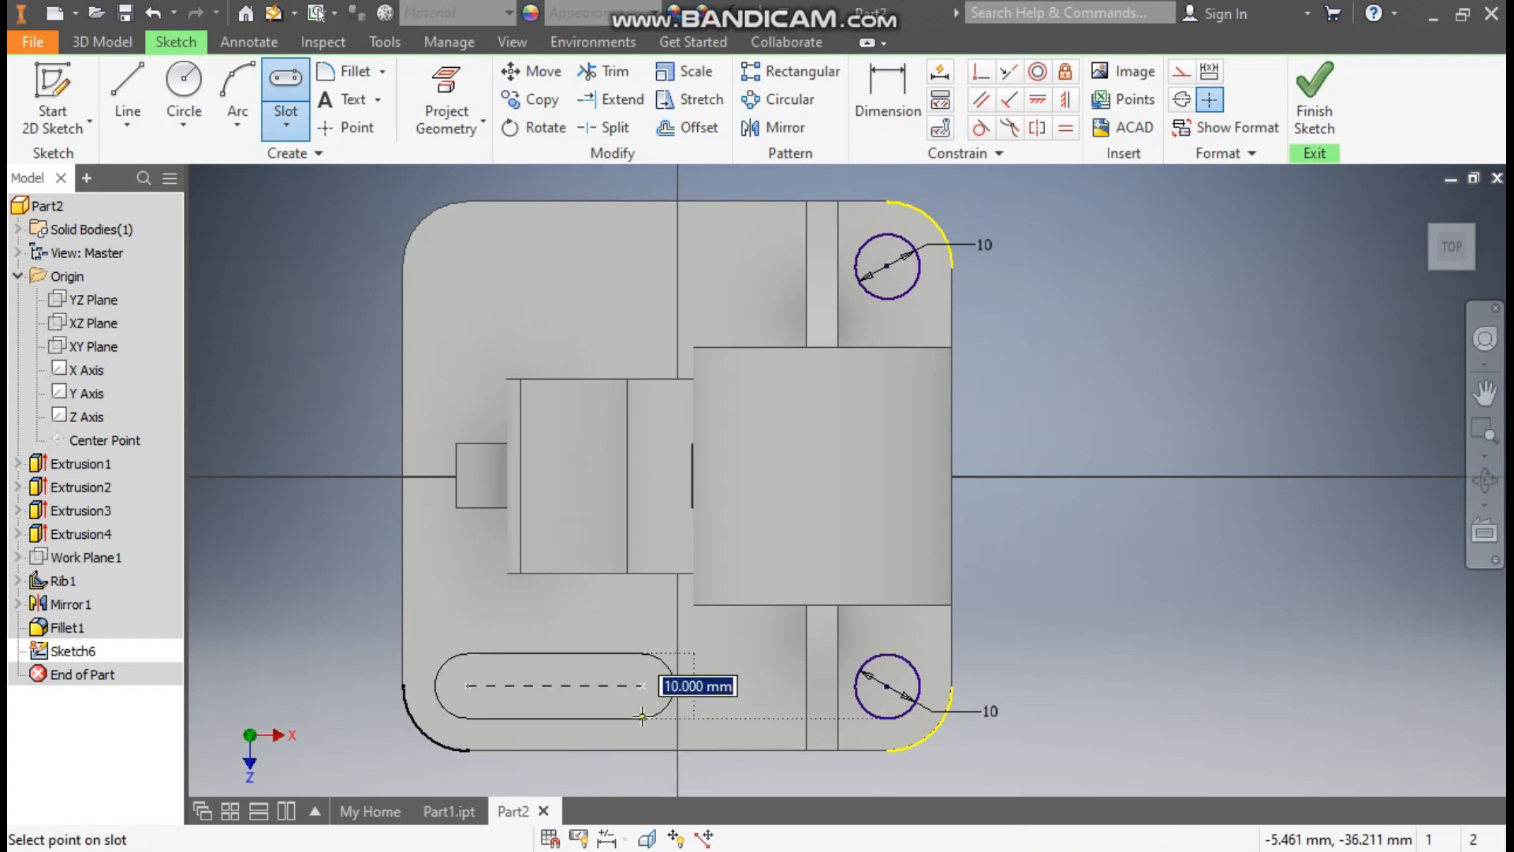
{"action": "left_click", "coordinate": [642, 719]}
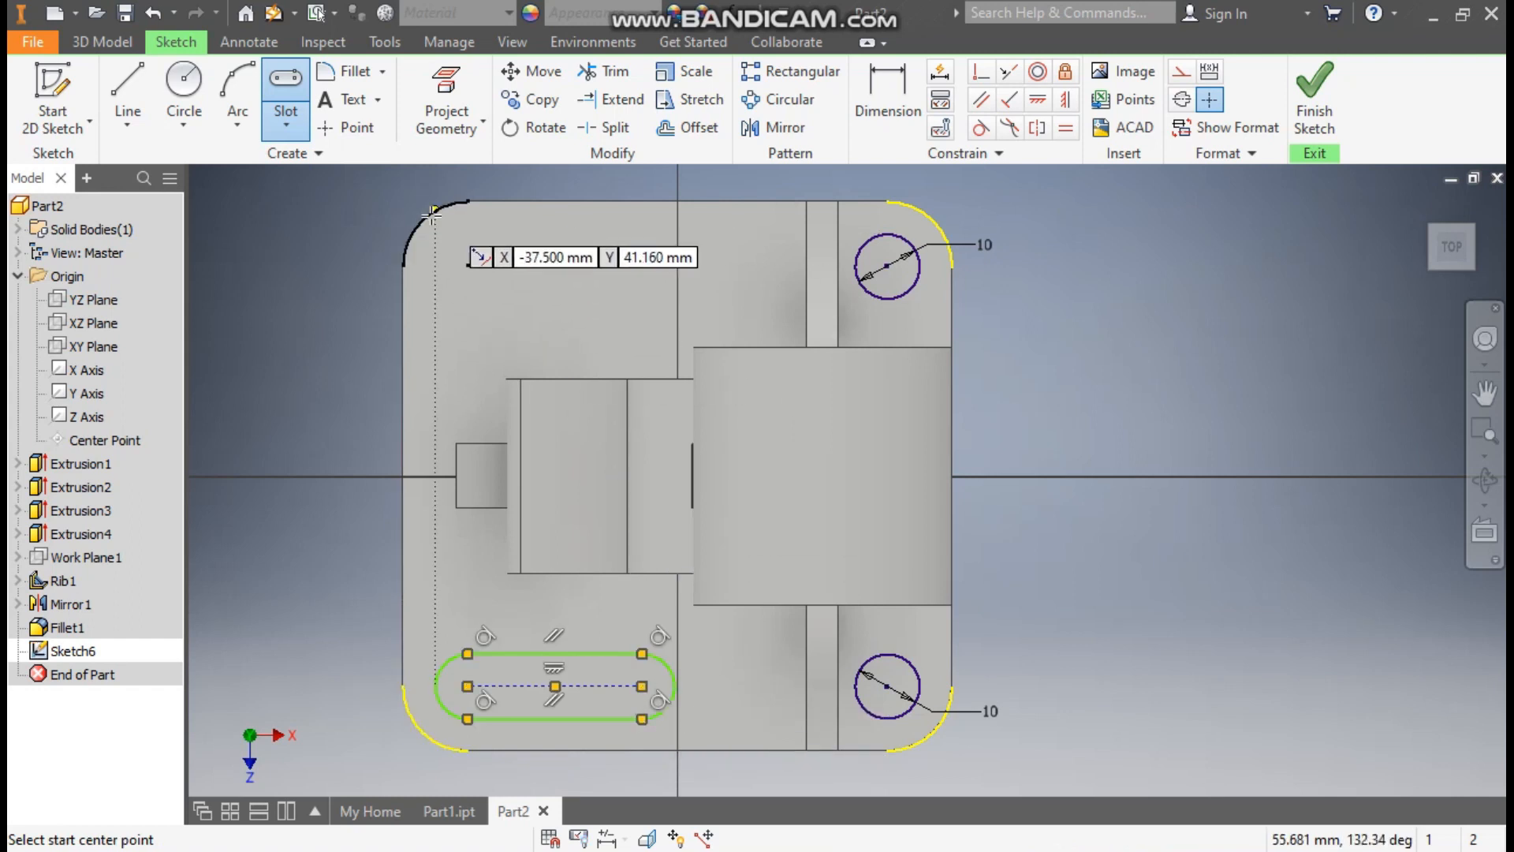
{"action": "left_click", "coordinate": [469, 266]}
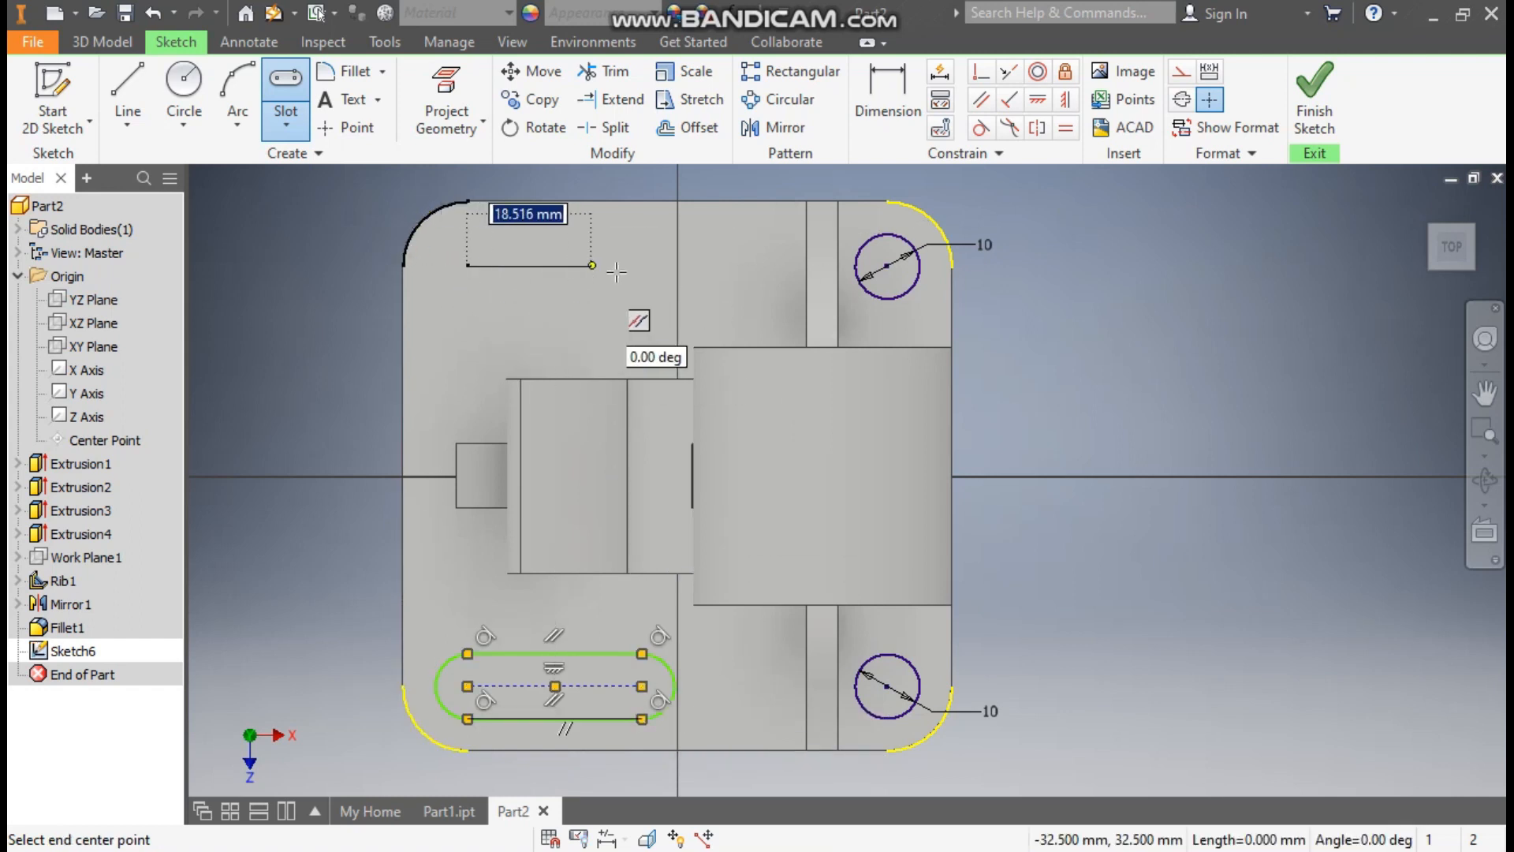
{"action": "left_click", "coordinate": [642, 265]}
{"action": "left_click", "coordinate": [644, 297]}
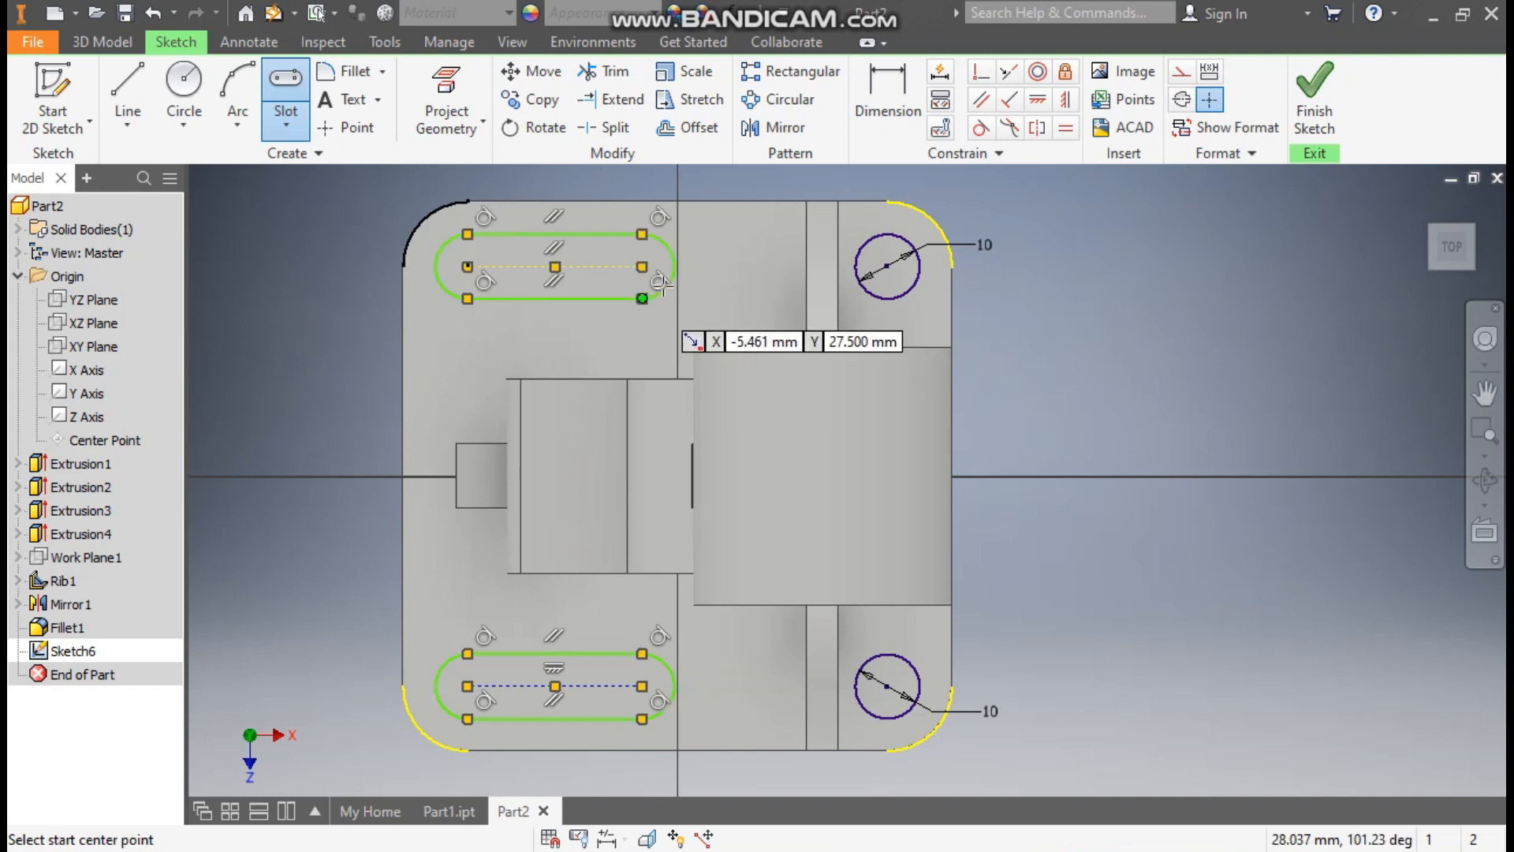
Dimension the center-to-center length of both slots to 35 mm.
{"action": "left_click", "coordinate": [879, 96]}
{"action": "left_click", "coordinate": [579, 267]}
{"action": "left_click", "coordinate": [580, 179]}
{"action": "type", "text": "35"}
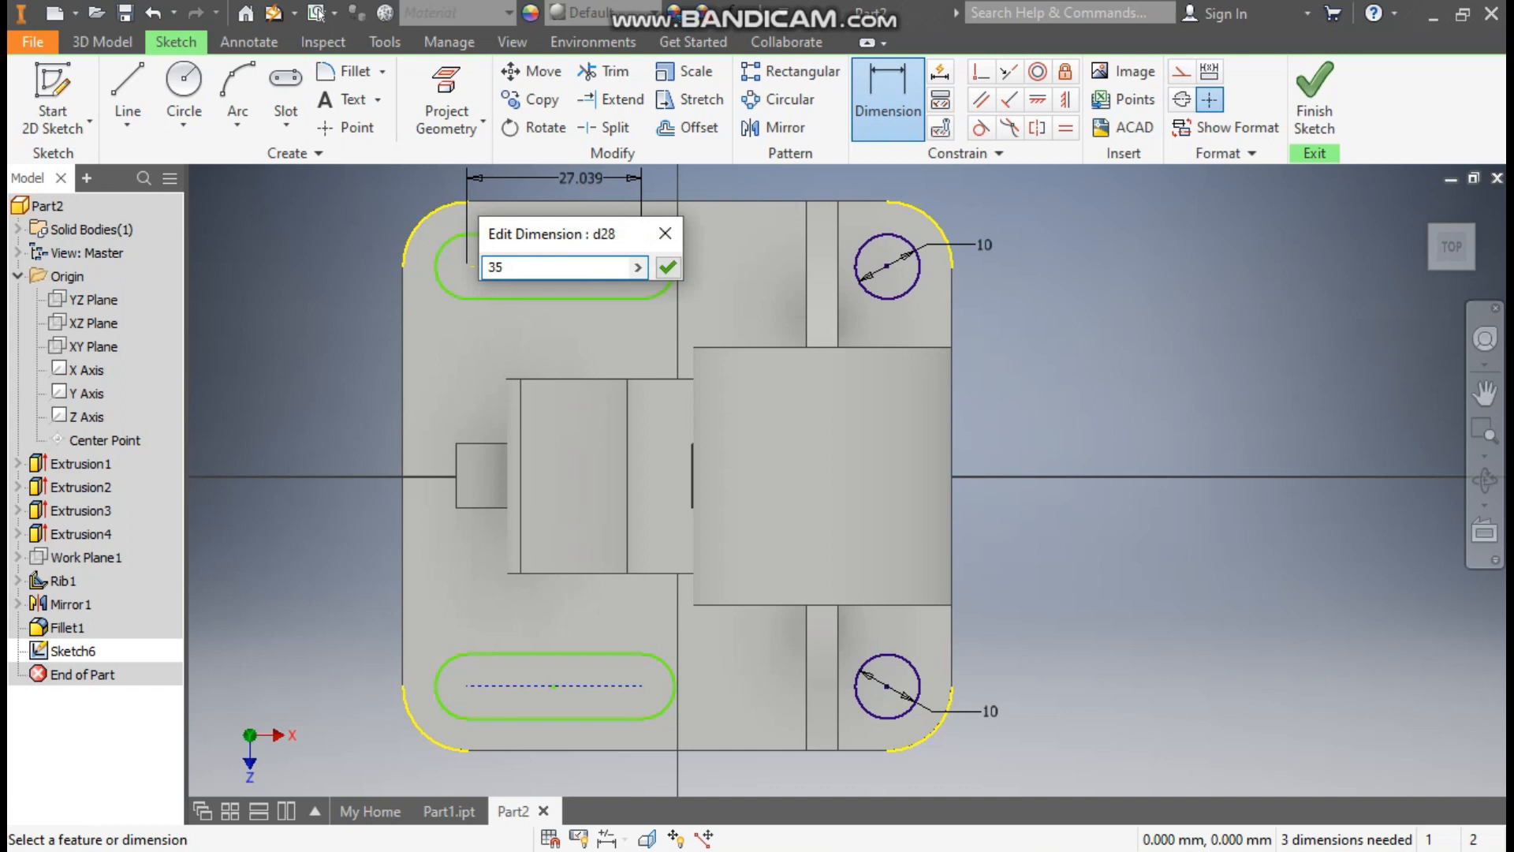
{"action": "key", "text": "Return"}
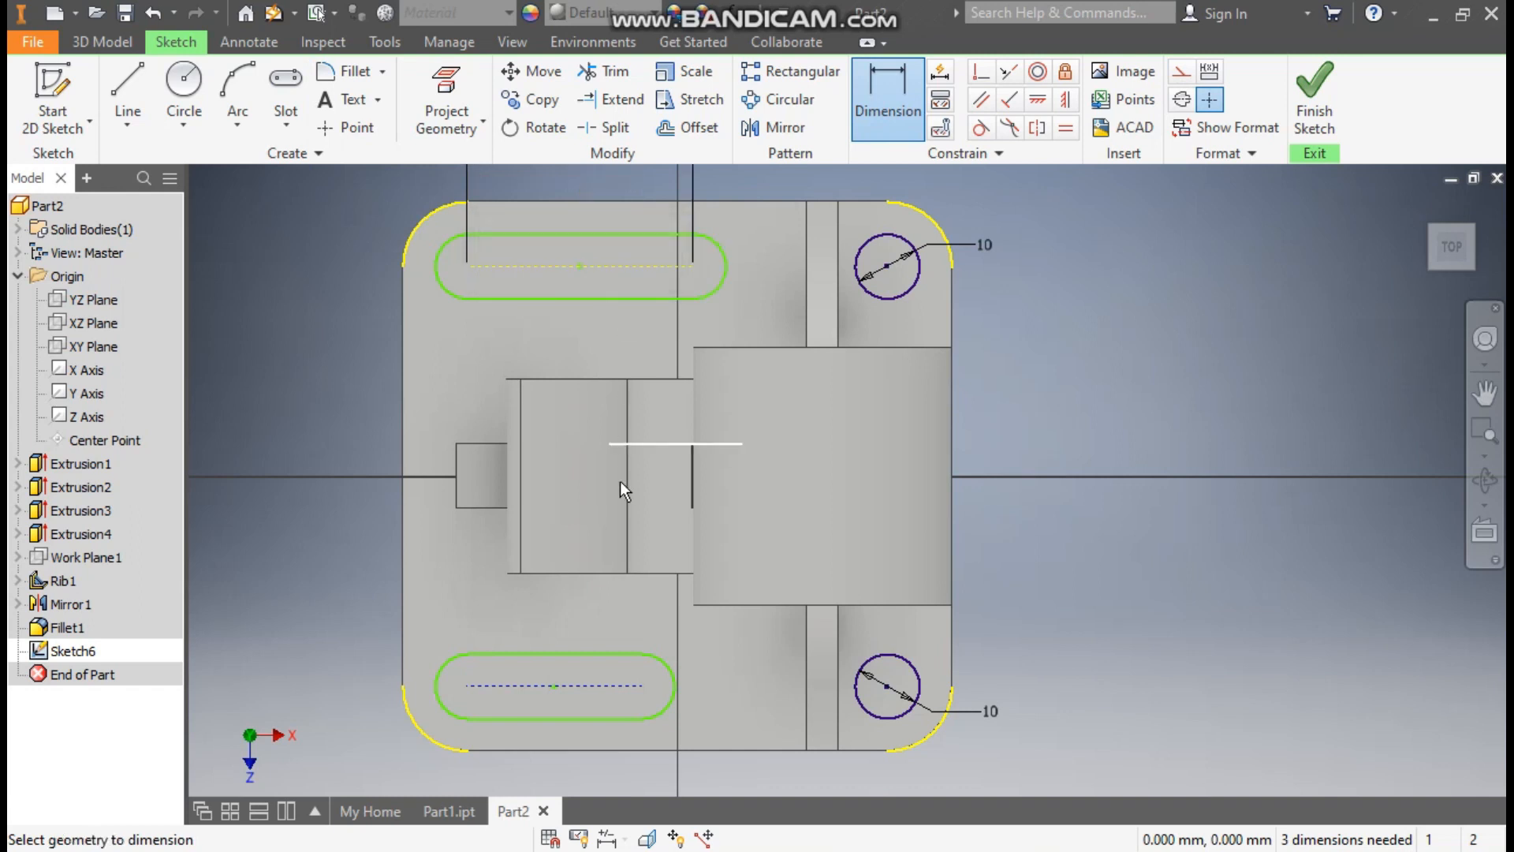
{"action": "left_click", "coordinate": [617, 687]}
{"action": "left_click", "coordinate": [608, 625]}
{"action": "type", "text": "35"}
{"action": "key", "text": "Return"}
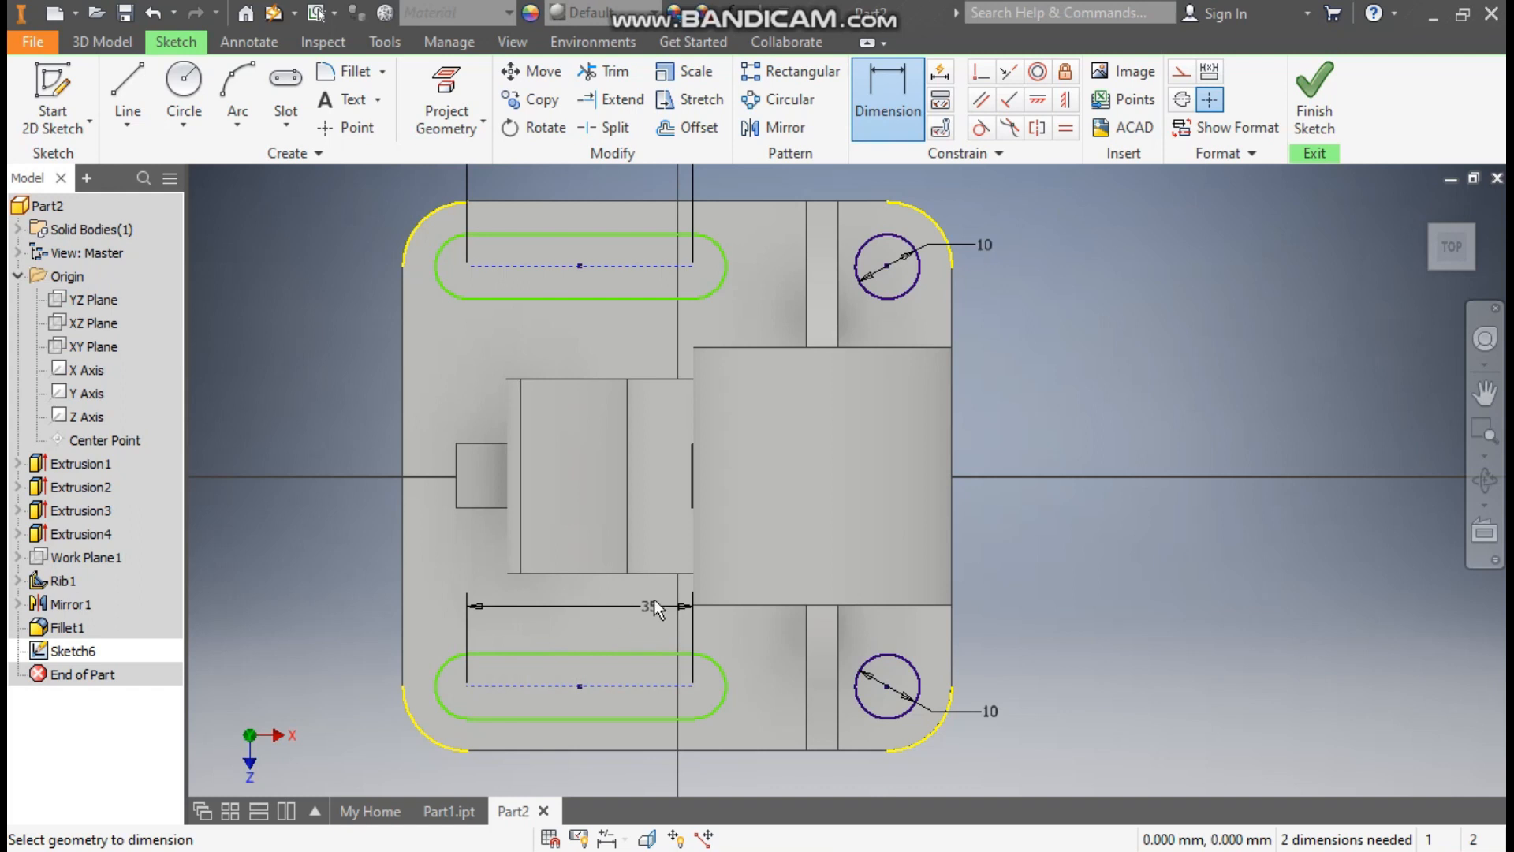
Dimension the end-arc radius of both slots as 5 mm.
{"action": "scroll", "coordinate": [688, 530], "scroll_direction": "up", "scroll_amount": 2}
{"action": "left_click", "coordinate": [722, 300]}
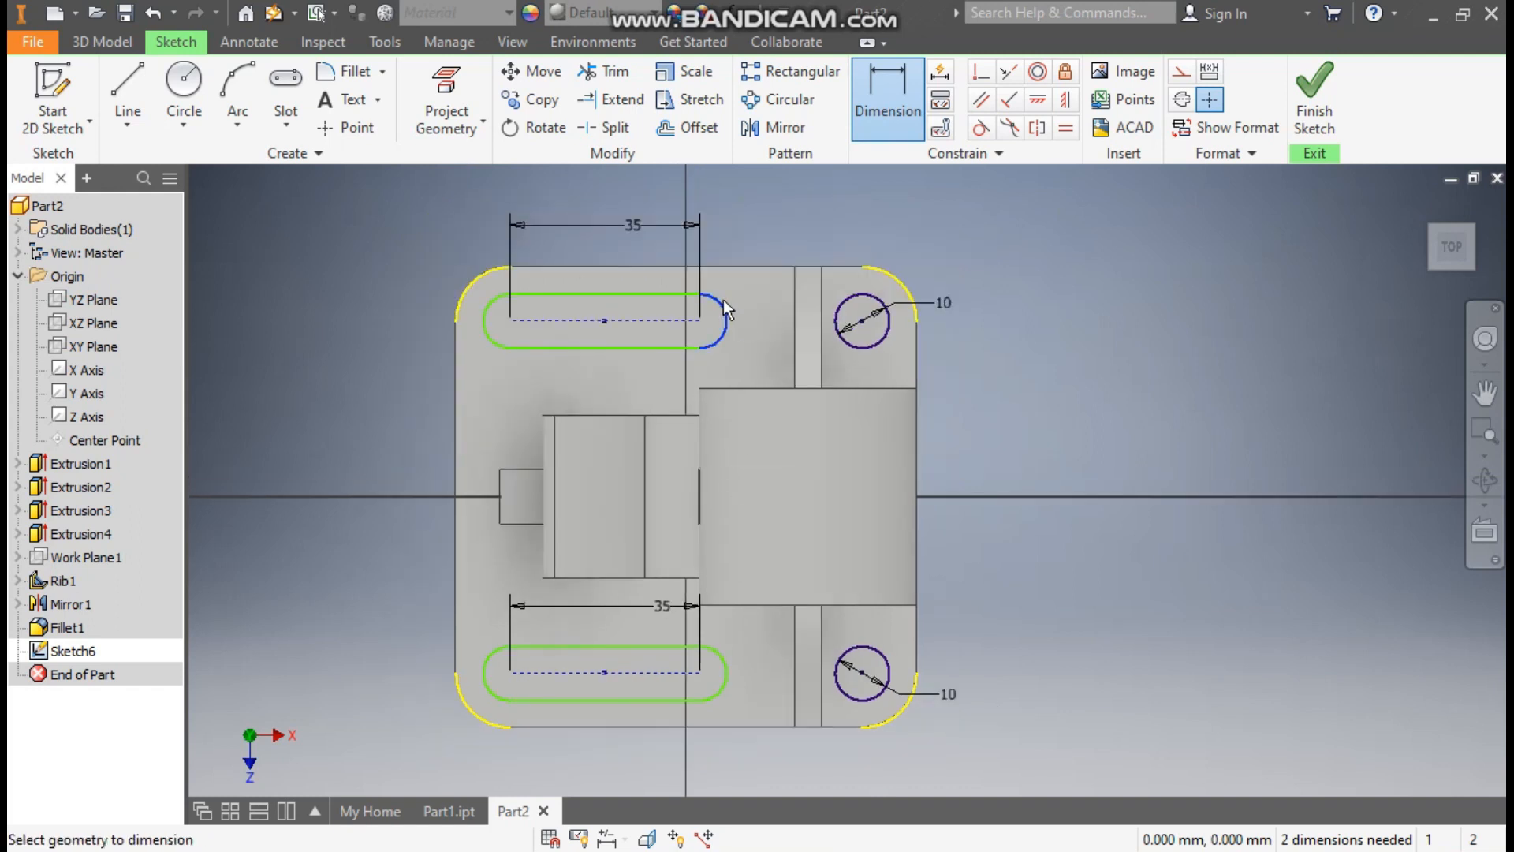
{"action": "left_click", "coordinate": [764, 240]}
{"action": "left_click", "coordinate": [844, 318]}
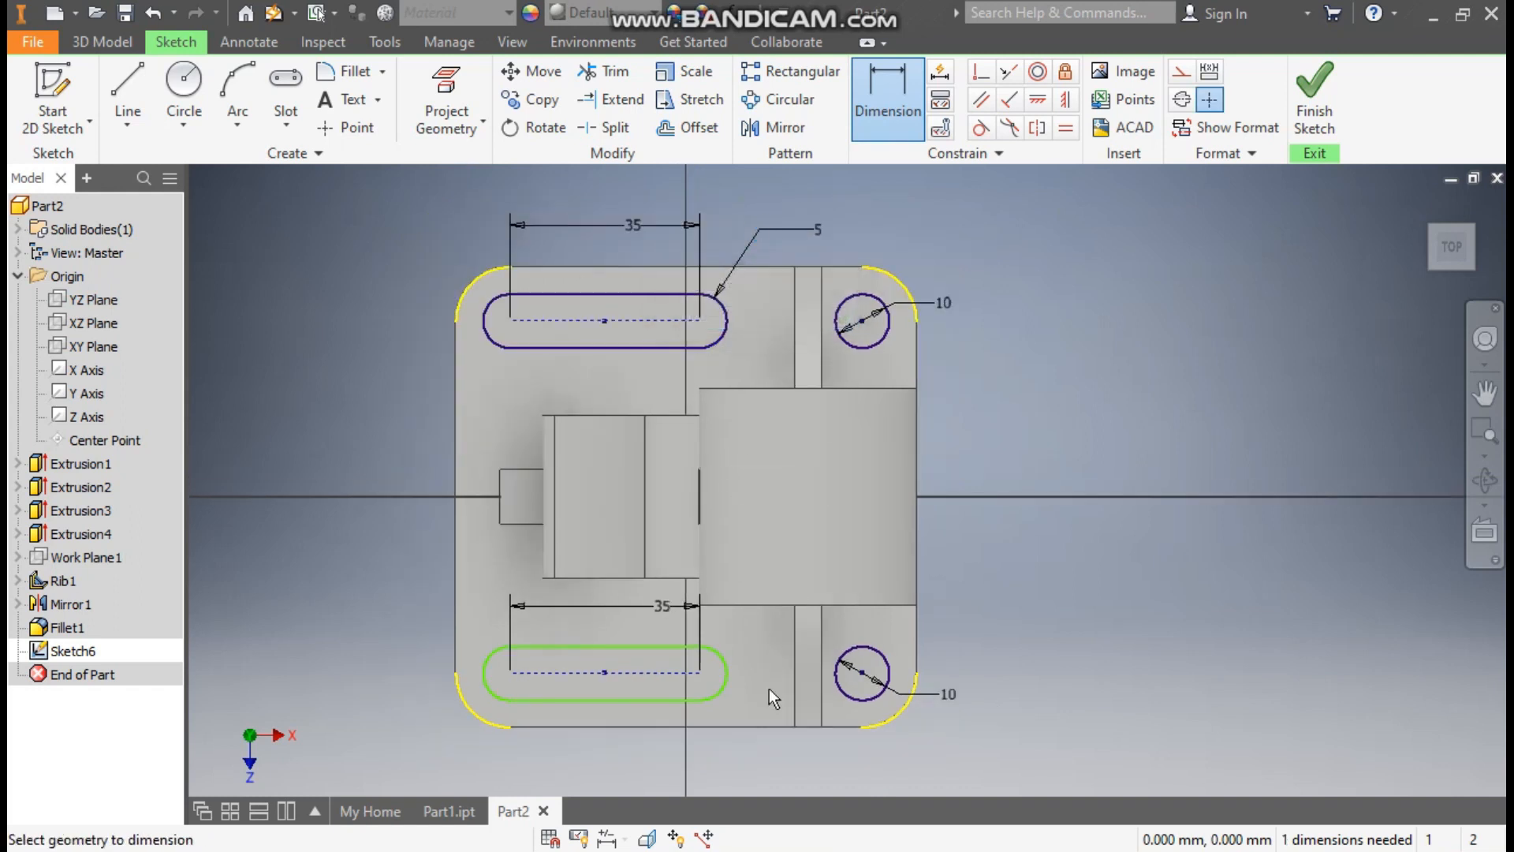
{"action": "left_click", "coordinate": [770, 755]}
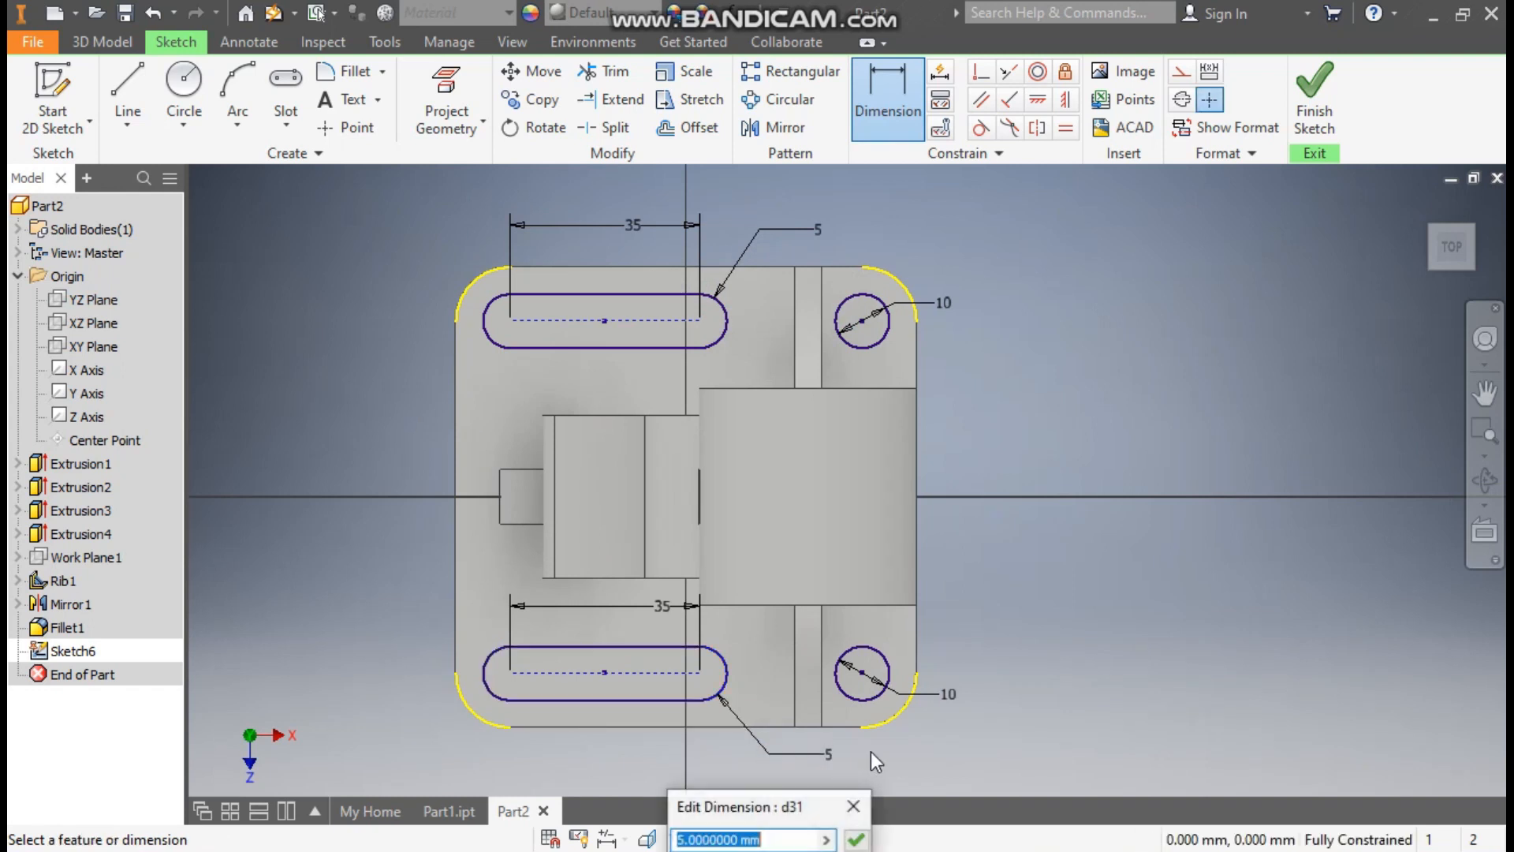
{"action": "left_click", "coordinate": [857, 840]}
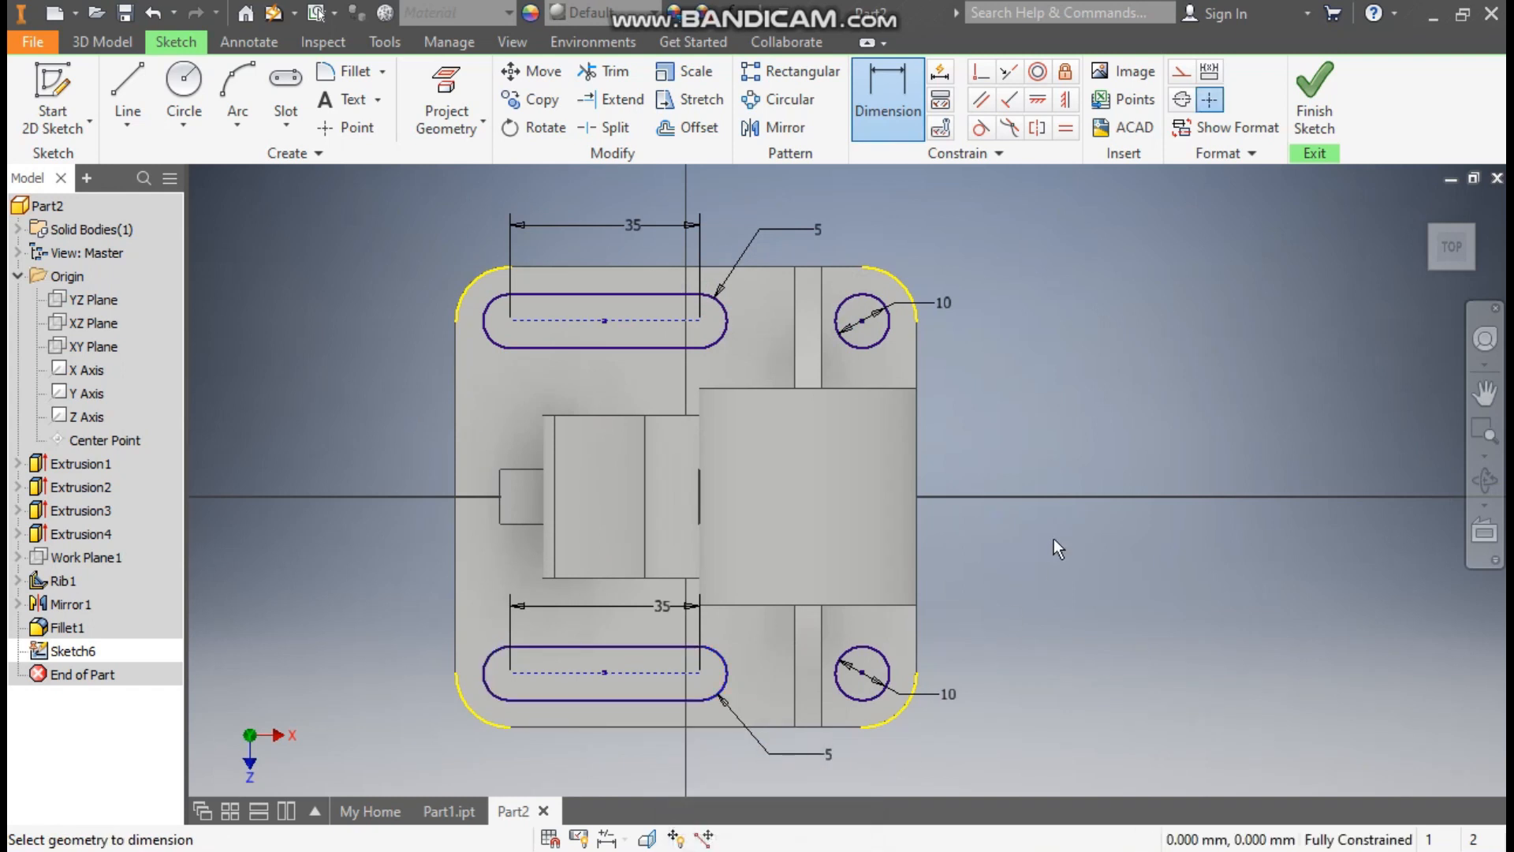
Extrude the two circles and two slots as a 30 mm cut downward through the base plate.
{"action": "left_click", "coordinate": [102, 42]}
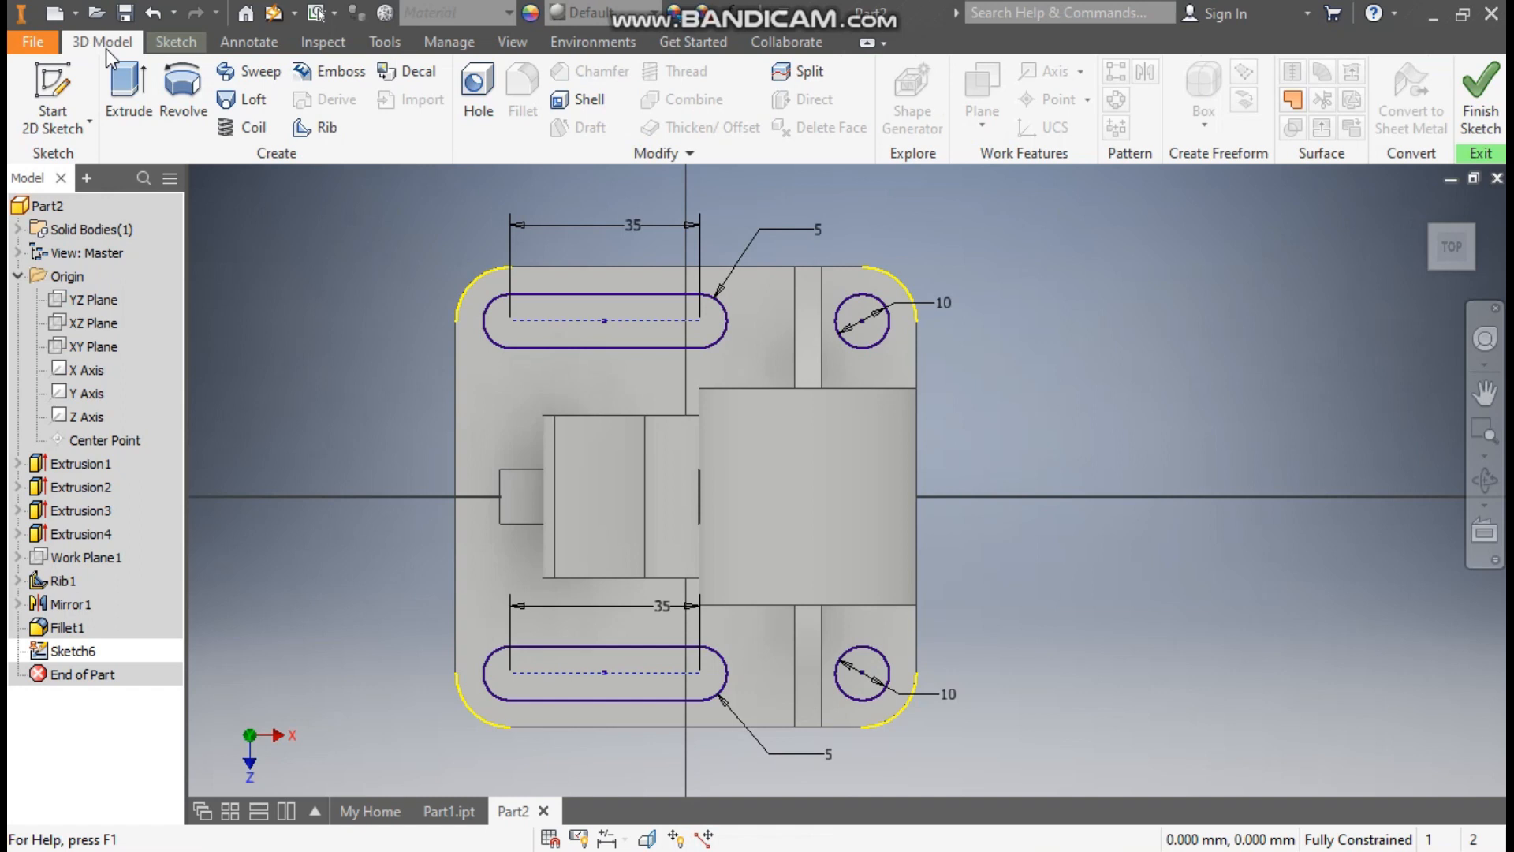
{"action": "left_click", "coordinate": [118, 103]}
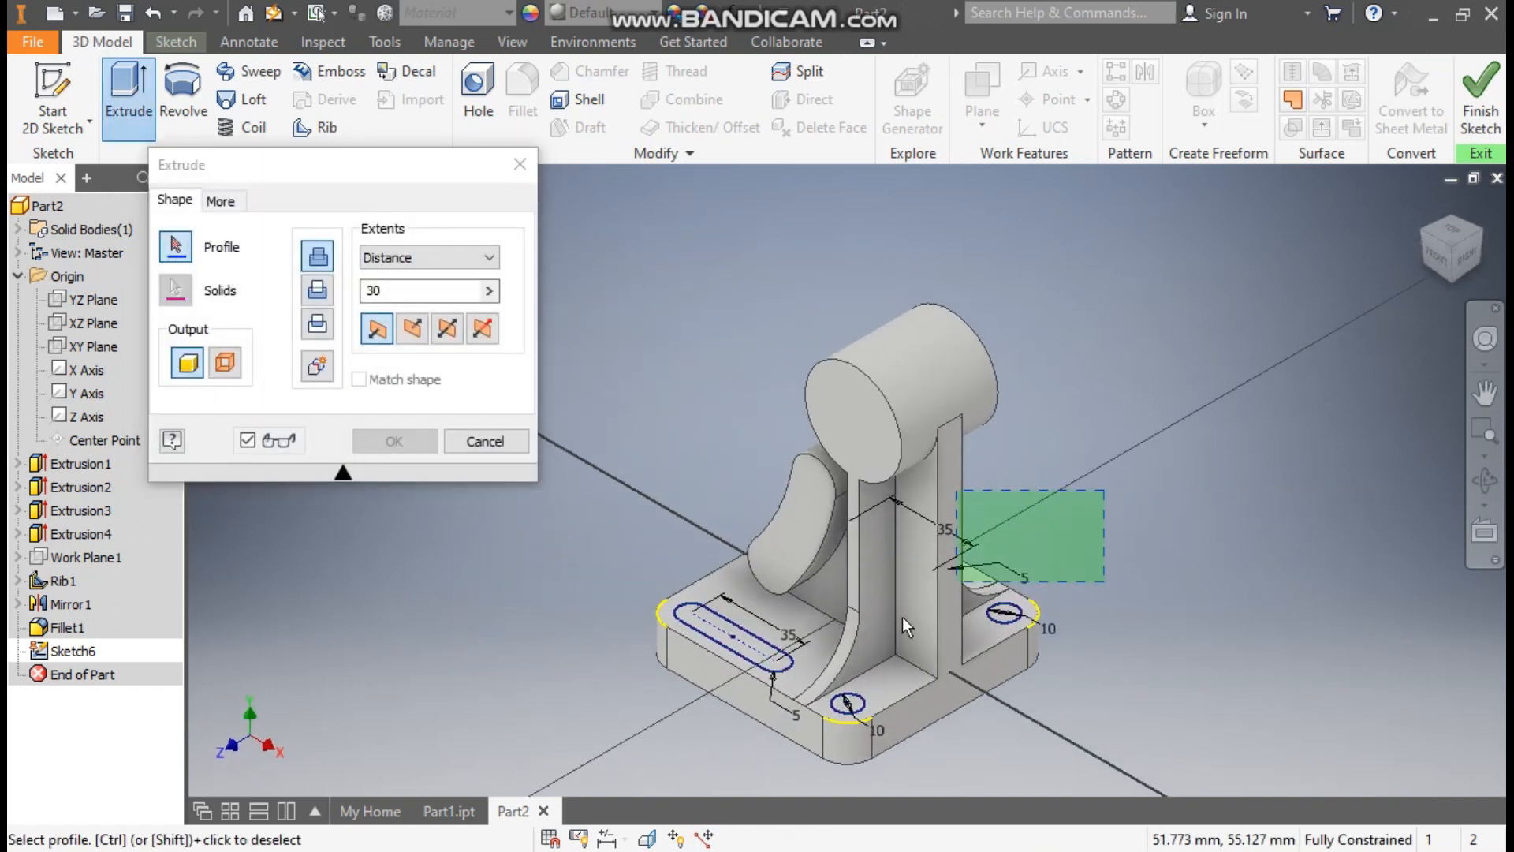
{"action": "left_click", "coordinate": [734, 635]}
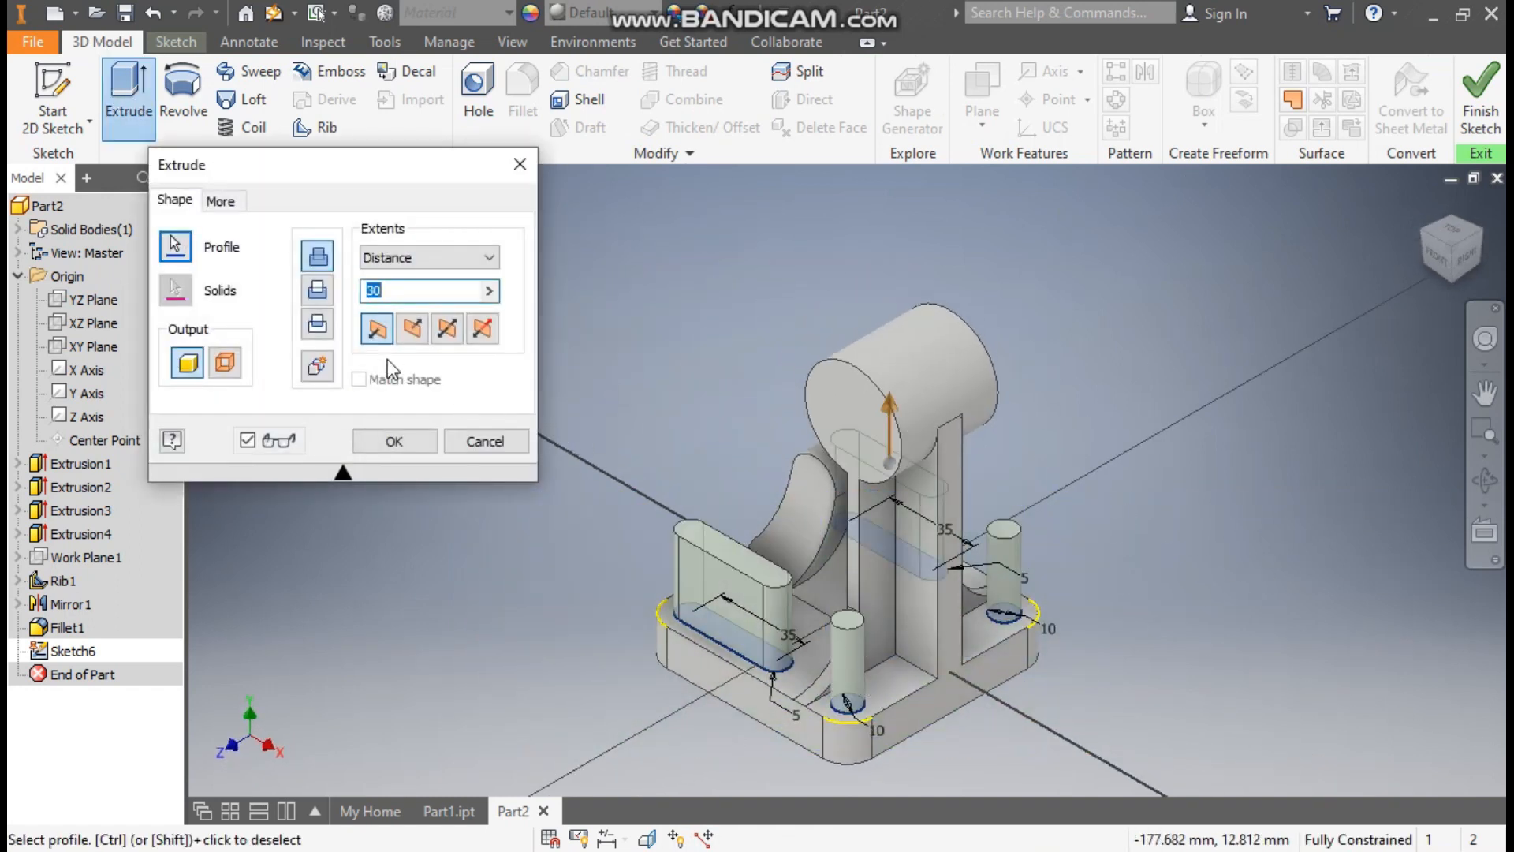
{"action": "left_click", "coordinate": [412, 332]}
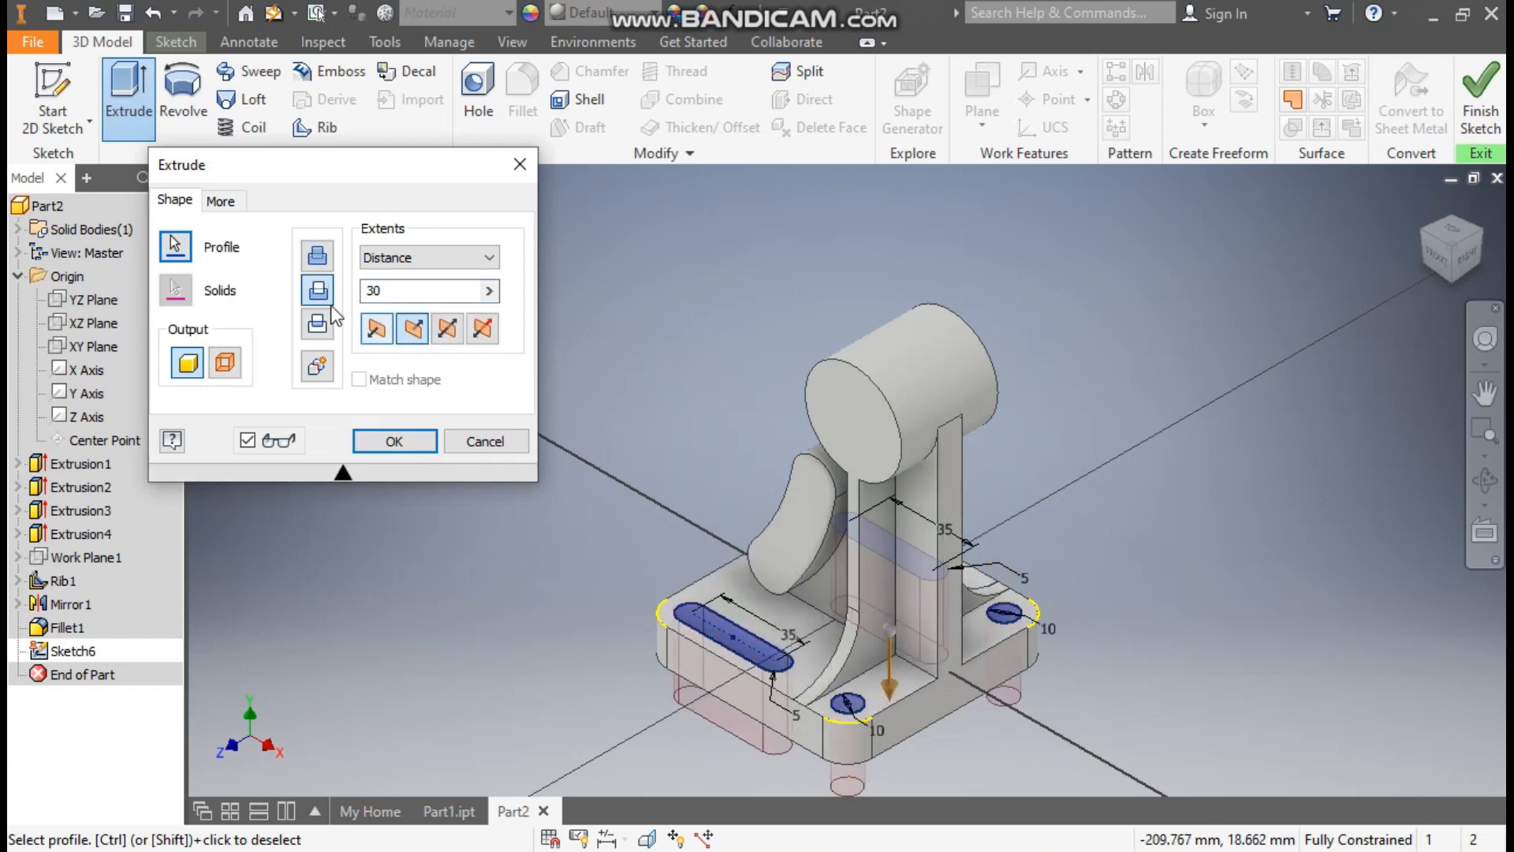
{"action": "left_click", "coordinate": [319, 292]}
{"action": "left_click", "coordinate": [394, 442]}
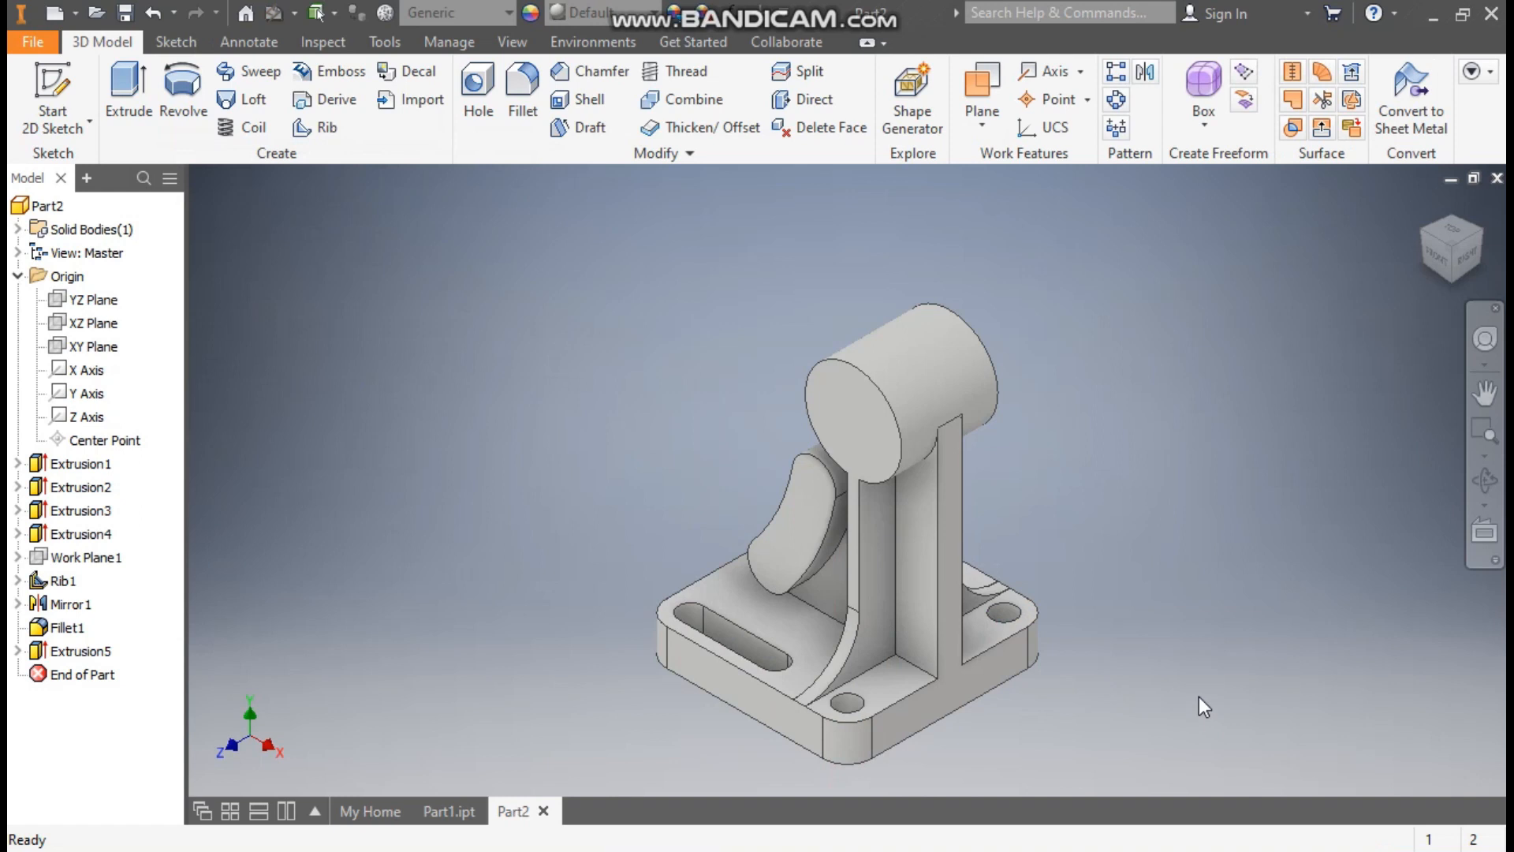
Start a sketch on the cylinder's front face and draw a 25 mm diameter circle concentric with the cylinder.
{"action": "left_click", "coordinate": [850, 424]}
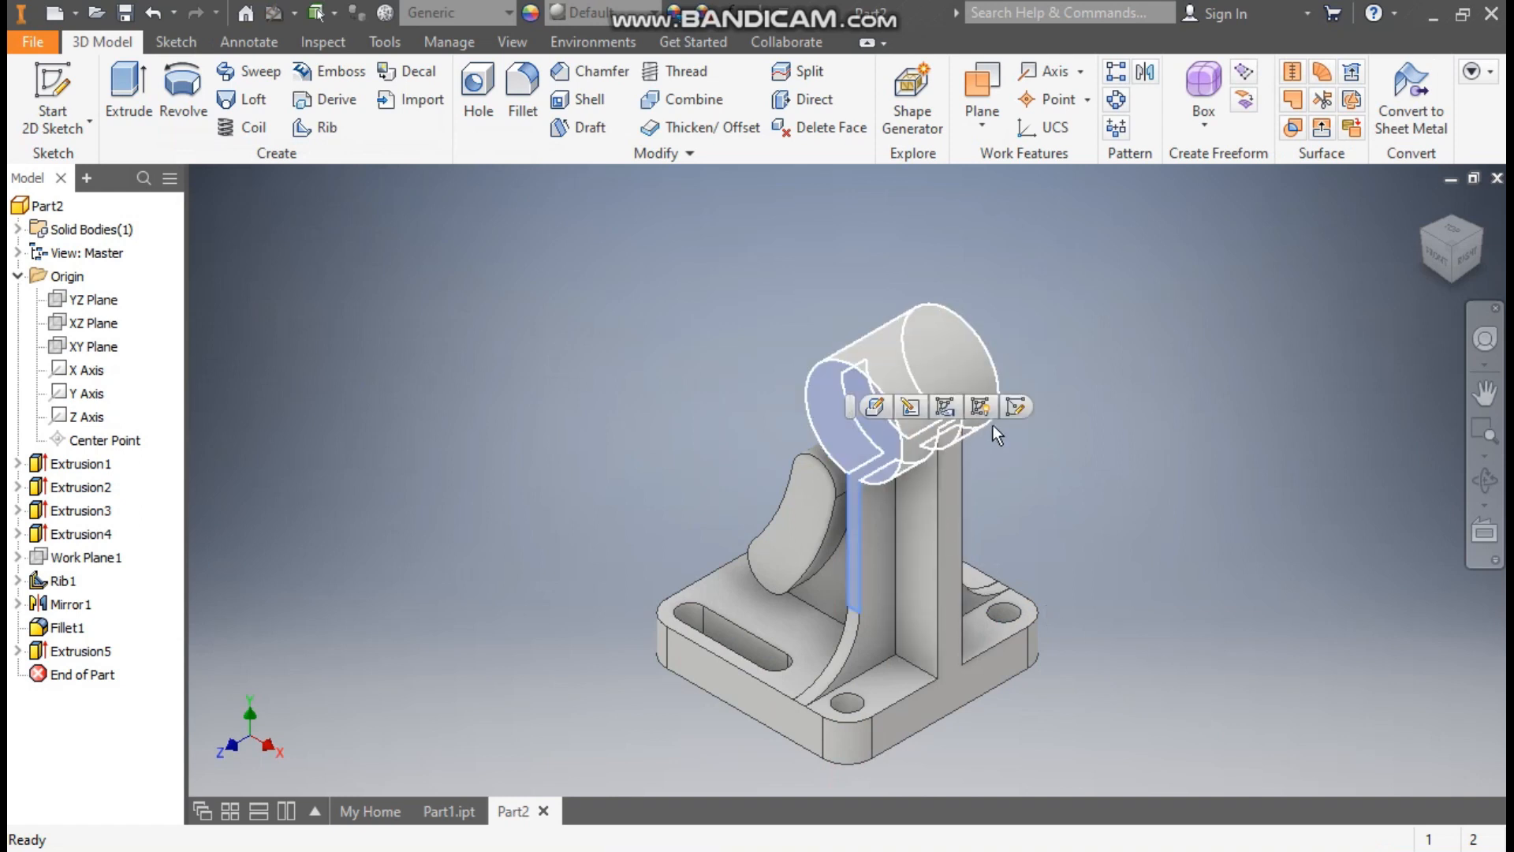
{"action": "left_click", "coordinate": [1023, 407]}
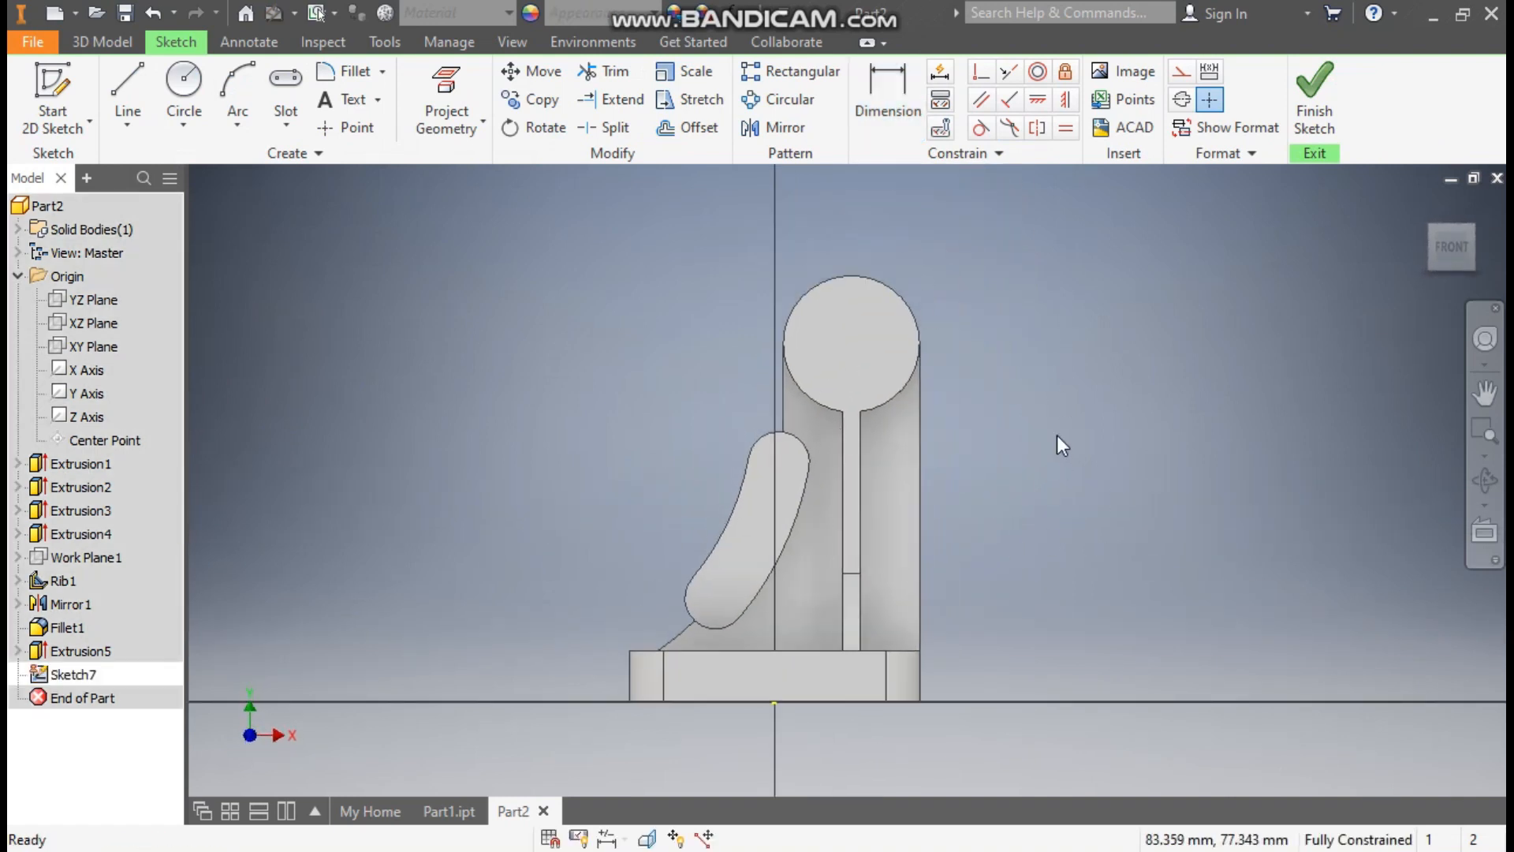
{"action": "left_click", "coordinate": [187, 87]}
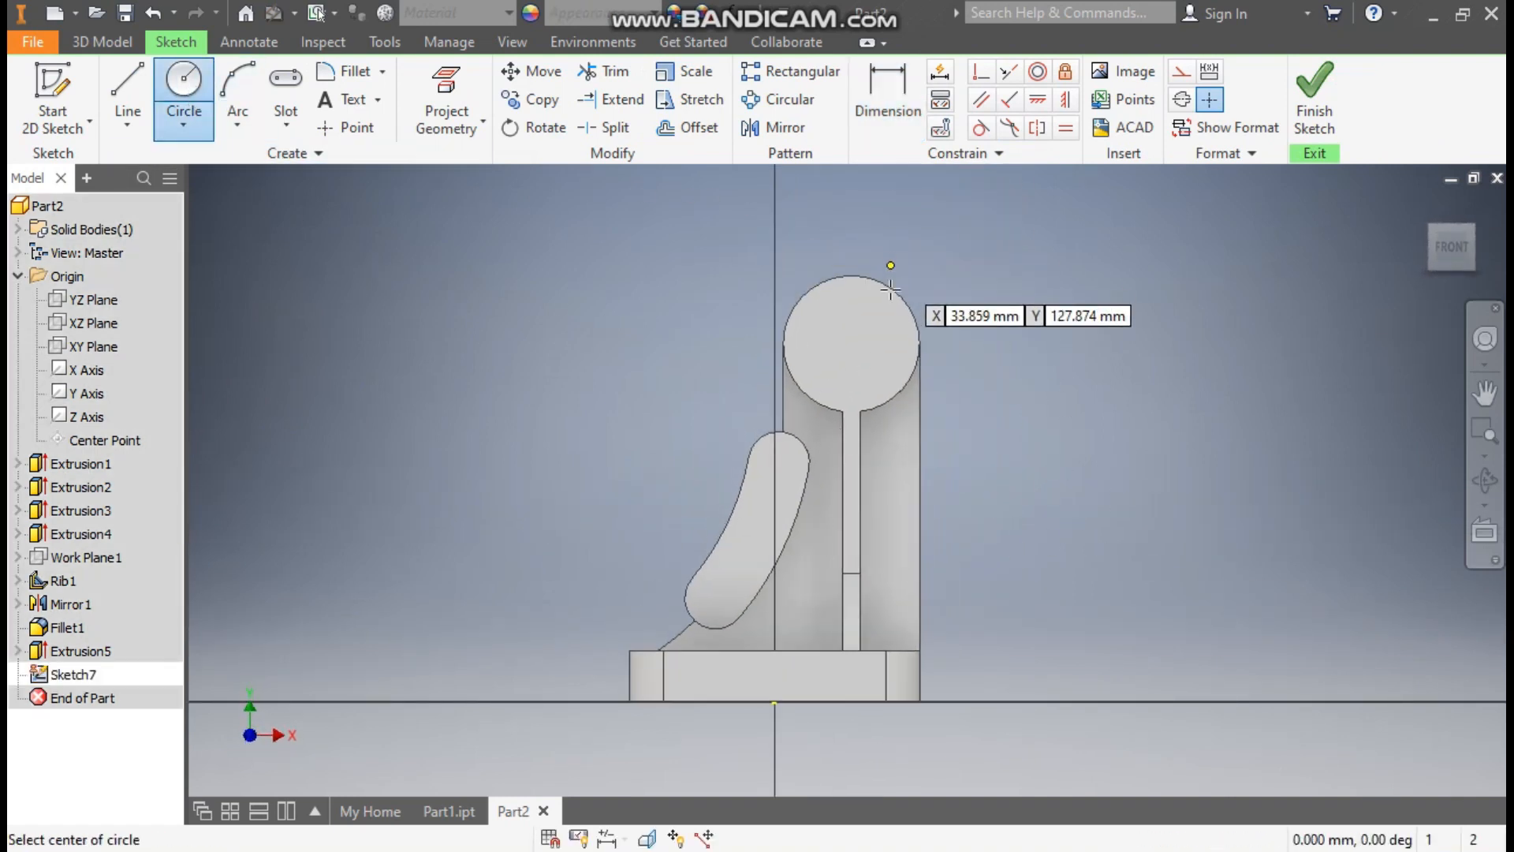
{"action": "left_click", "coordinate": [852, 343]}
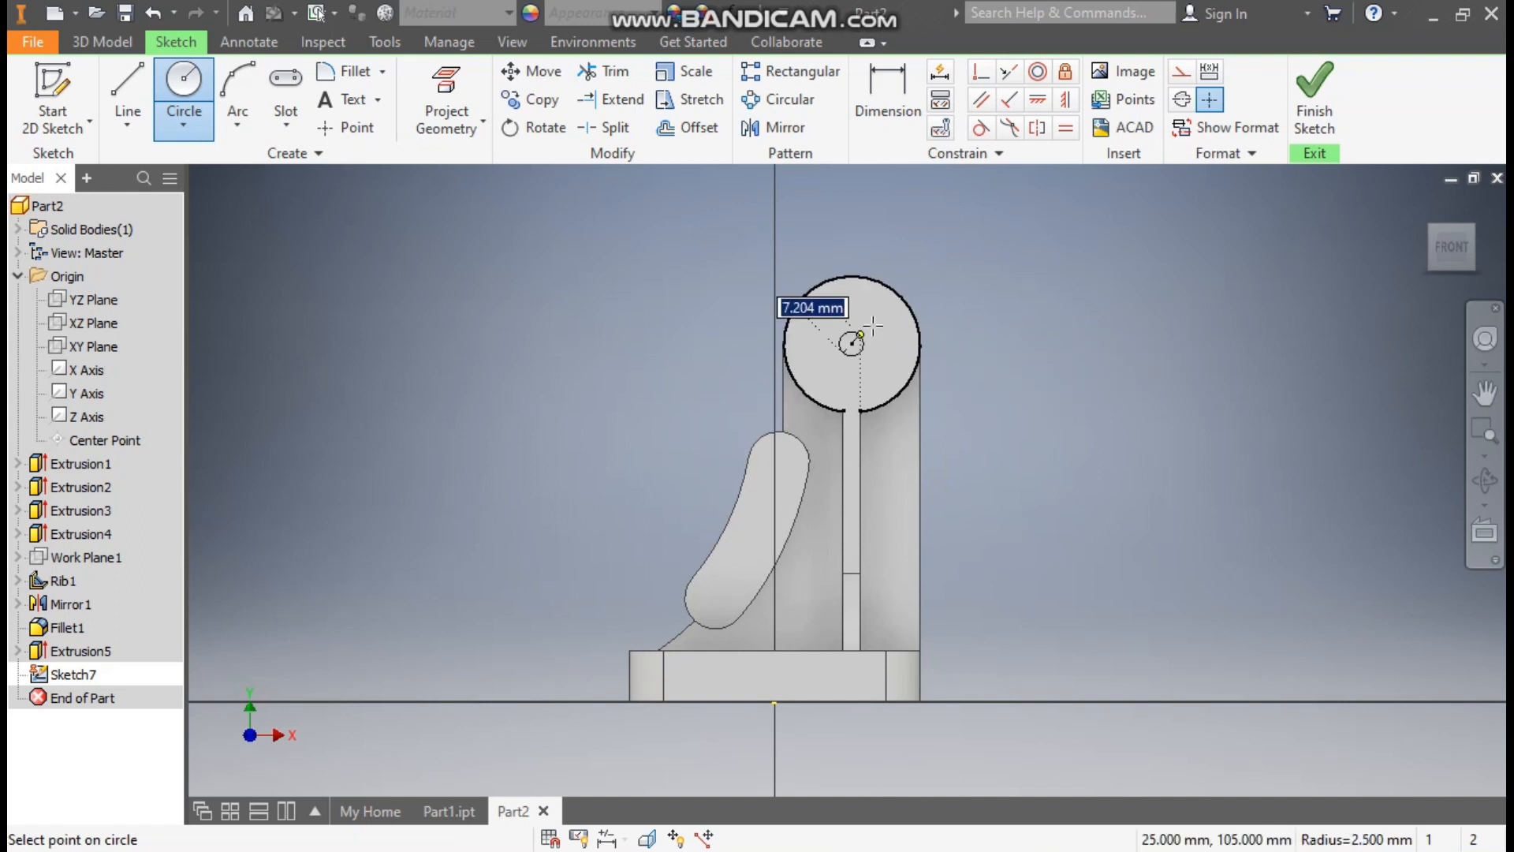
{"action": "type", "text": "25"}
{"action": "key", "text": "Return"}
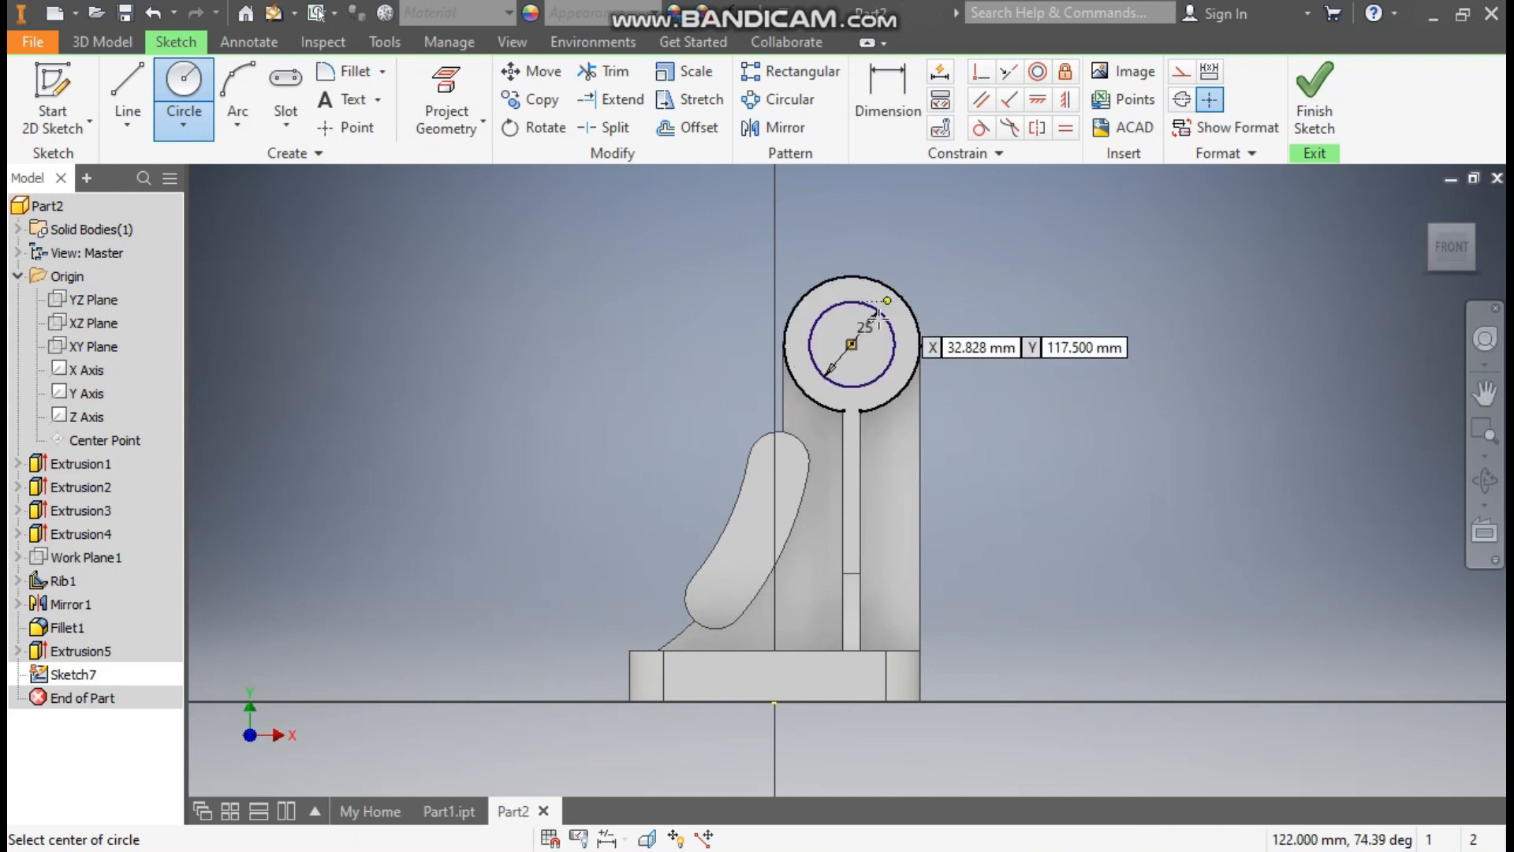
Add two 12 mm diameter circles centered on the upper and lower rounded ends of the curved arm.
{"action": "left_click", "coordinate": [779, 461]}
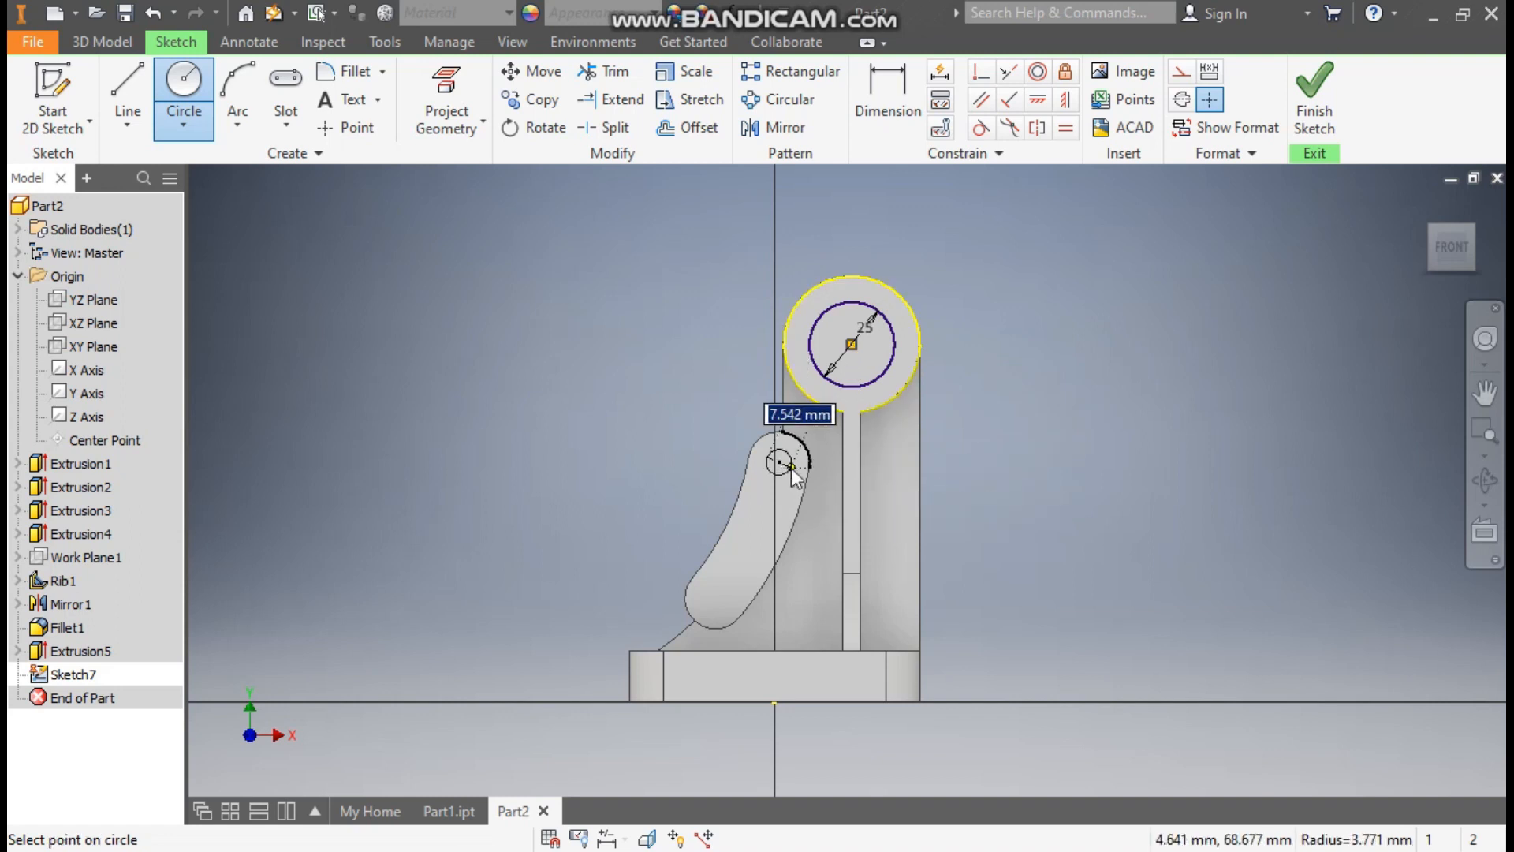
{"action": "type", "text": "12"}
{"action": "key", "text": "Return"}
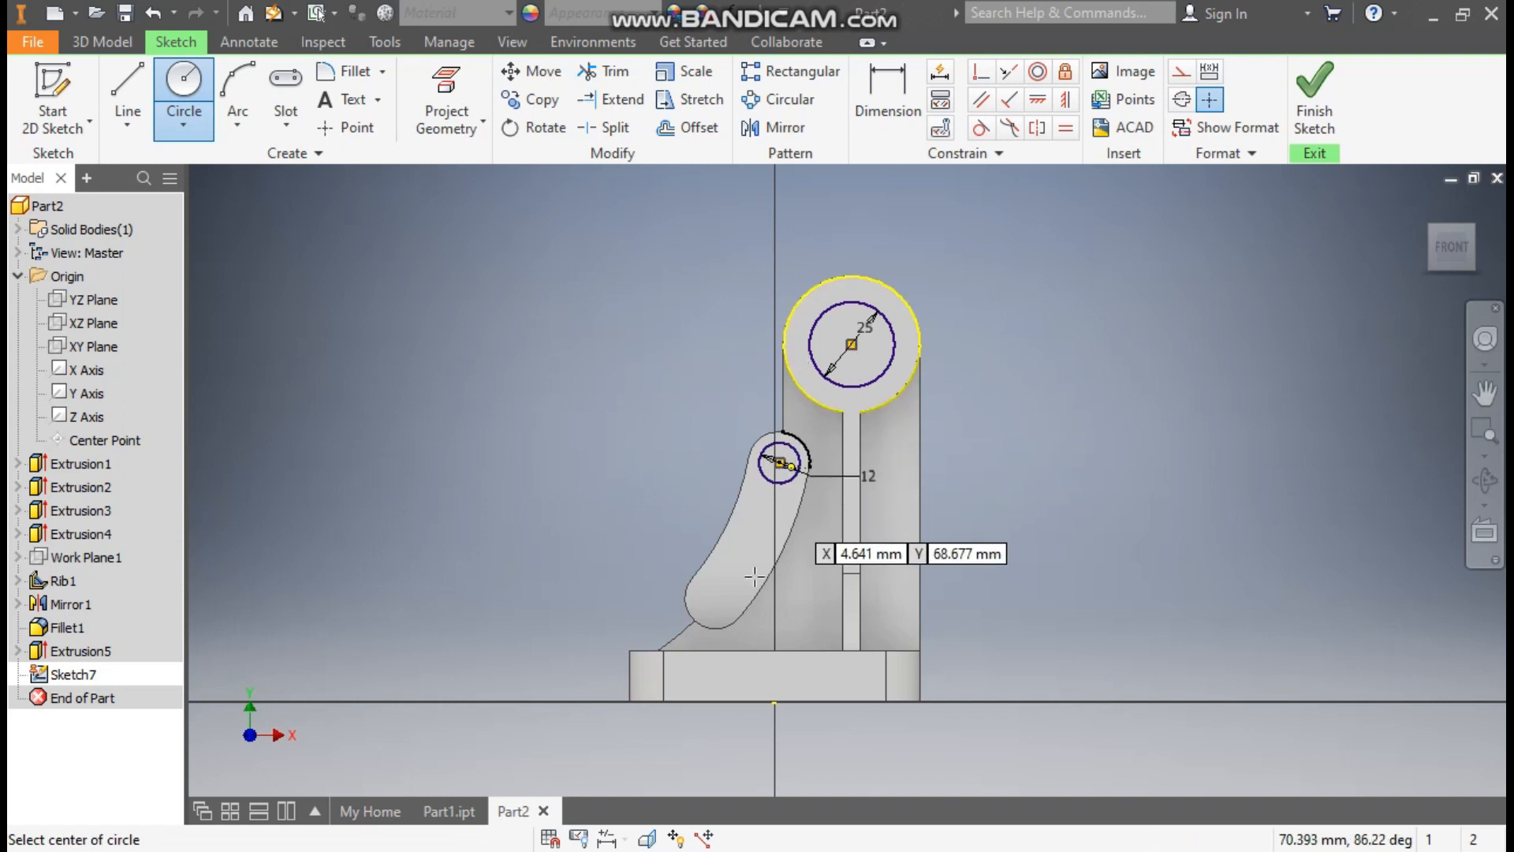
{"action": "left_click", "coordinate": [718, 598]}
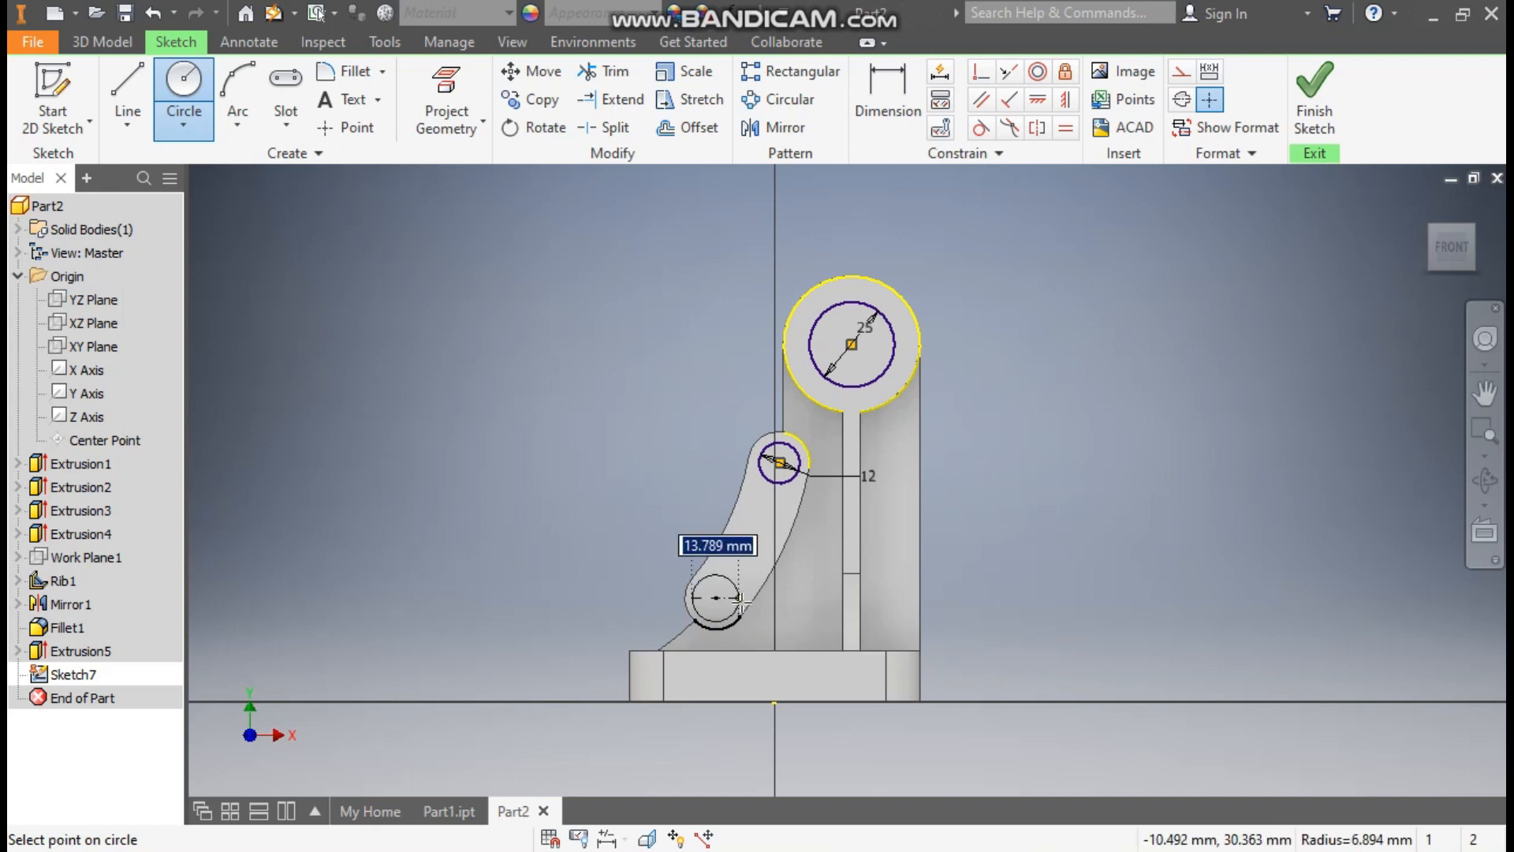
{"action": "type", "text": "12"}
{"action": "key", "text": "Return"}
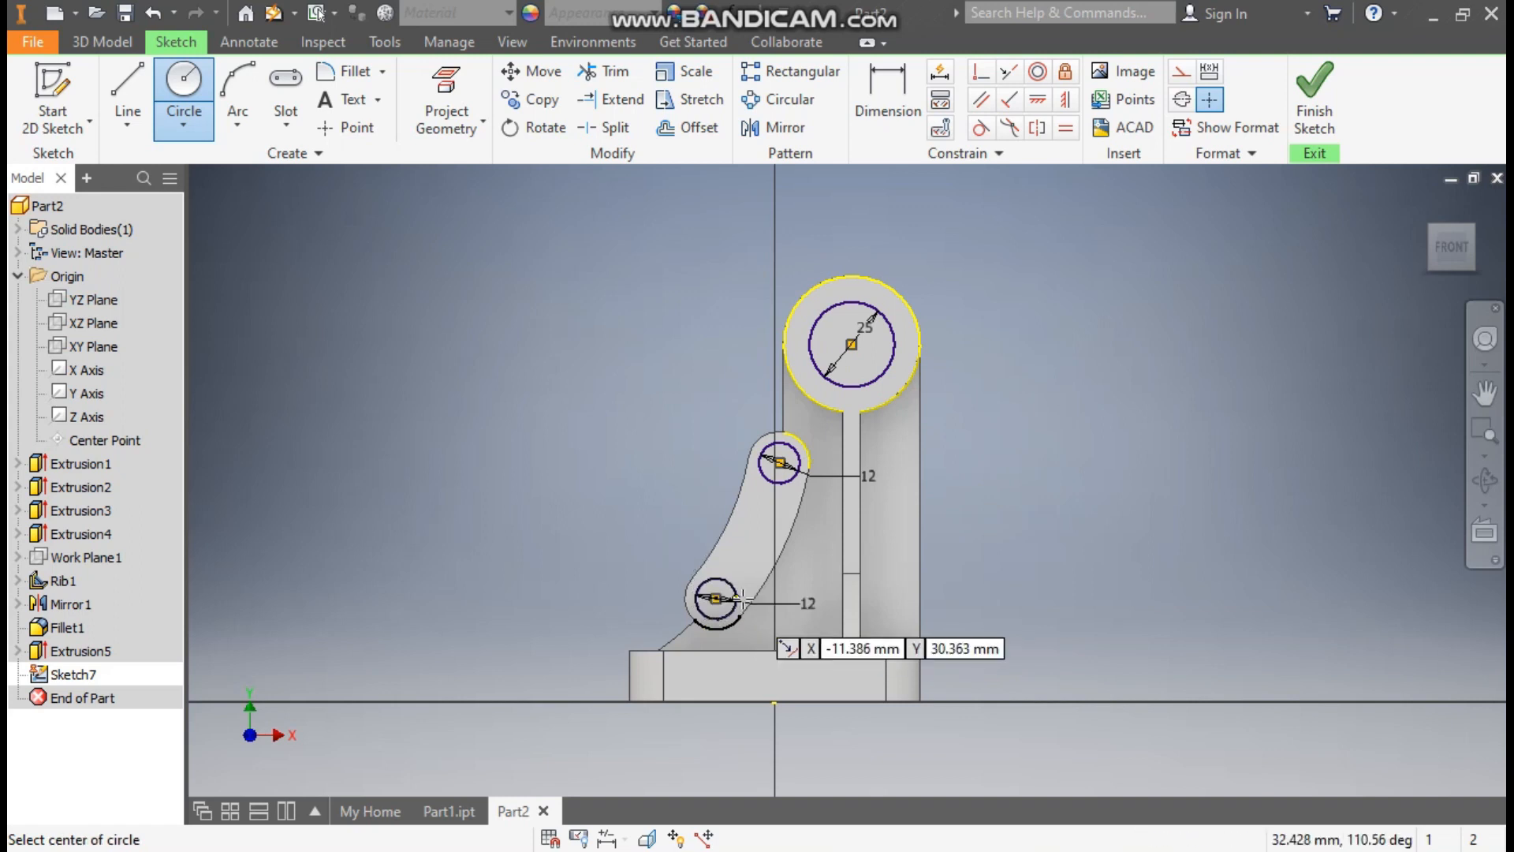
Extrude the 25 mm circle and both 12 mm circles as a cut with extents All, going back through the part.
{"action": "left_click", "coordinate": [110, 44]}
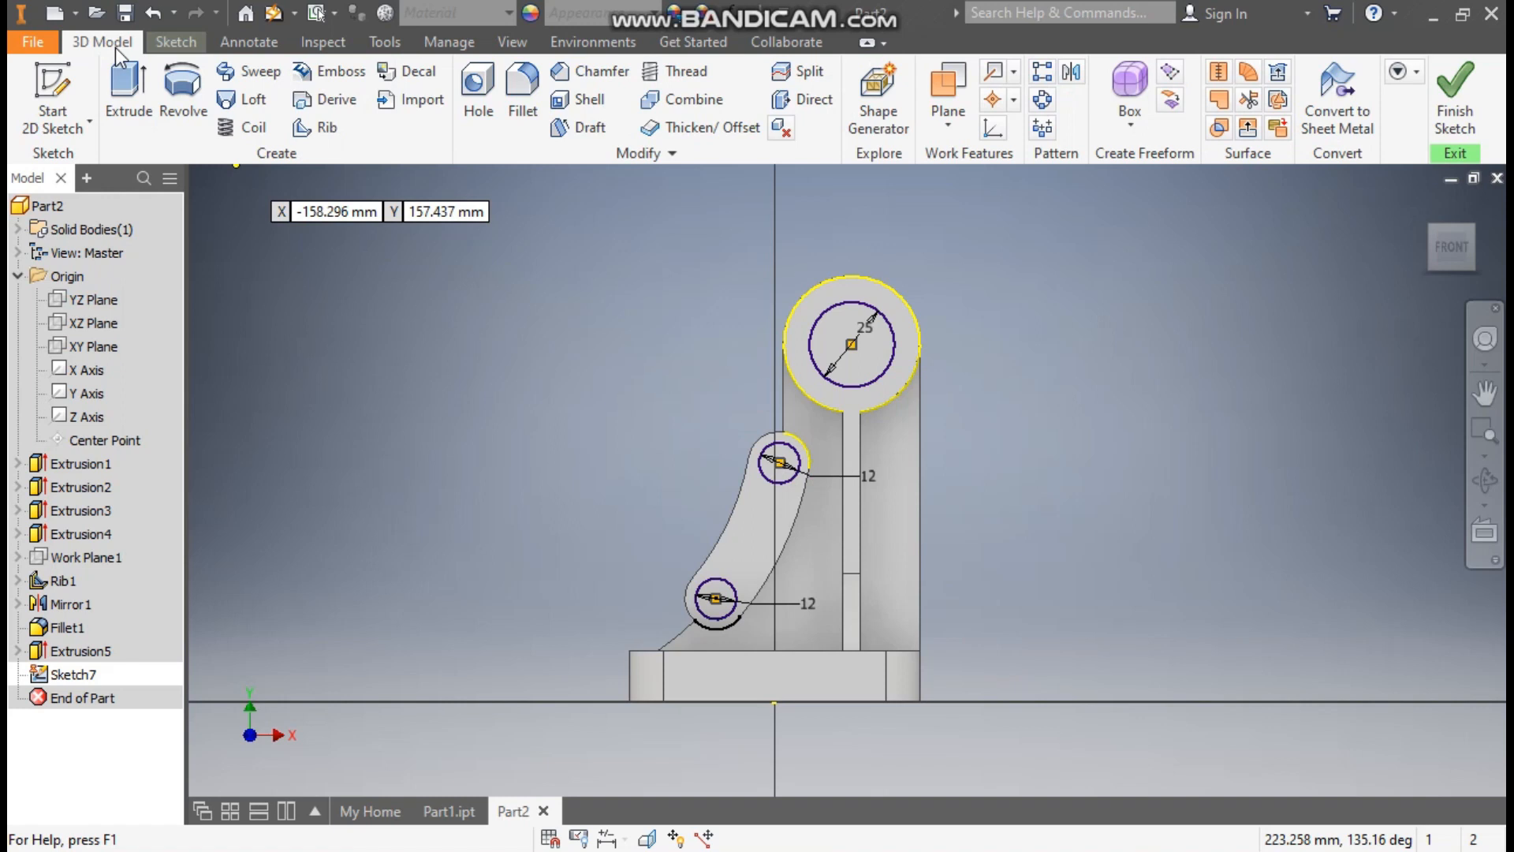
{"action": "left_click", "coordinate": [126, 80]}
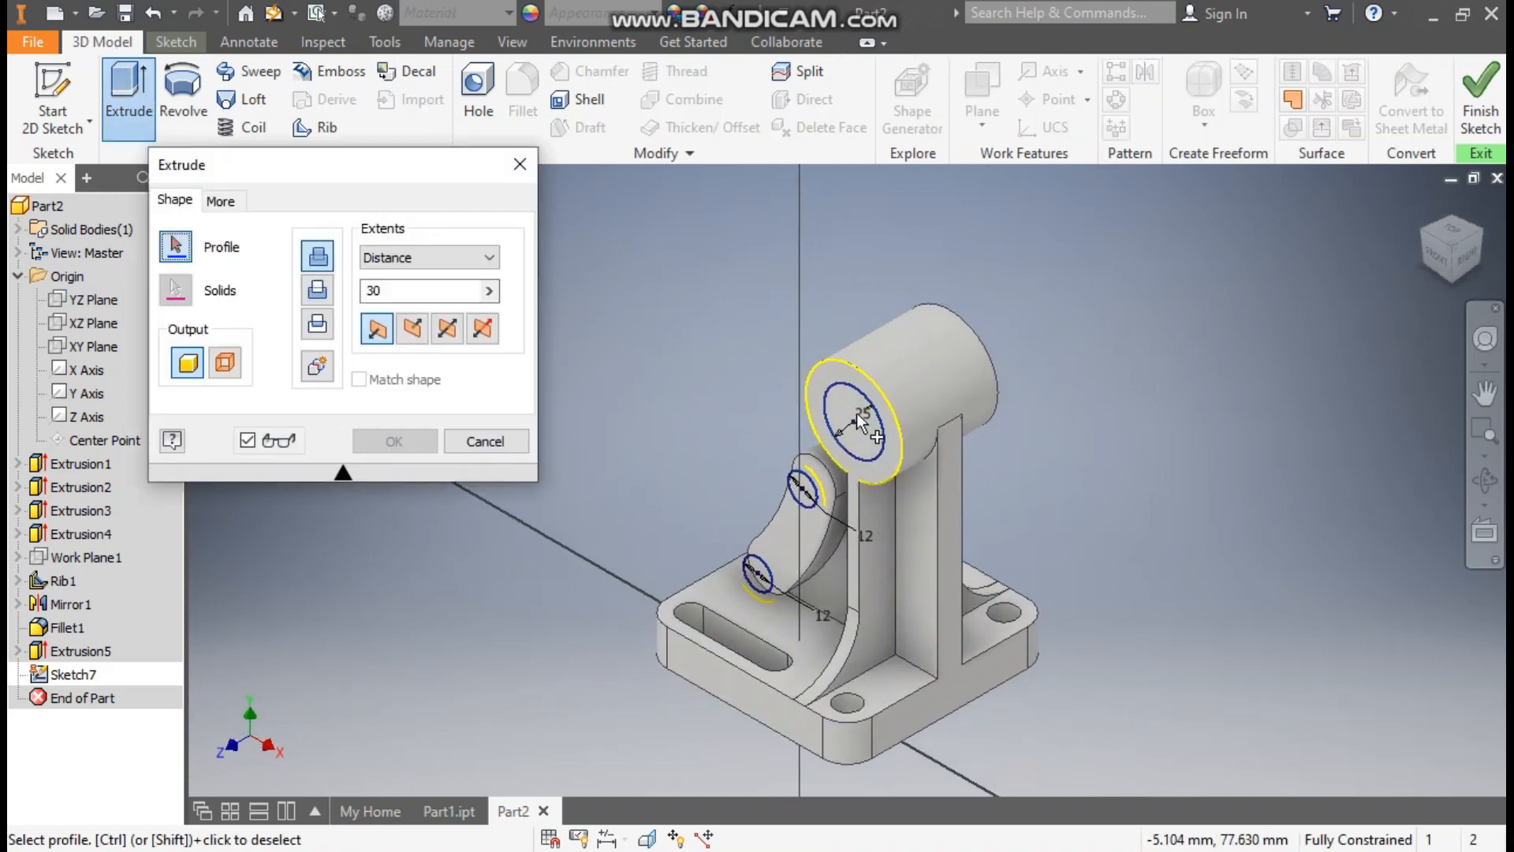
{"action": "left_click", "coordinate": [857, 413]}
{"action": "left_click", "coordinate": [809, 496]}
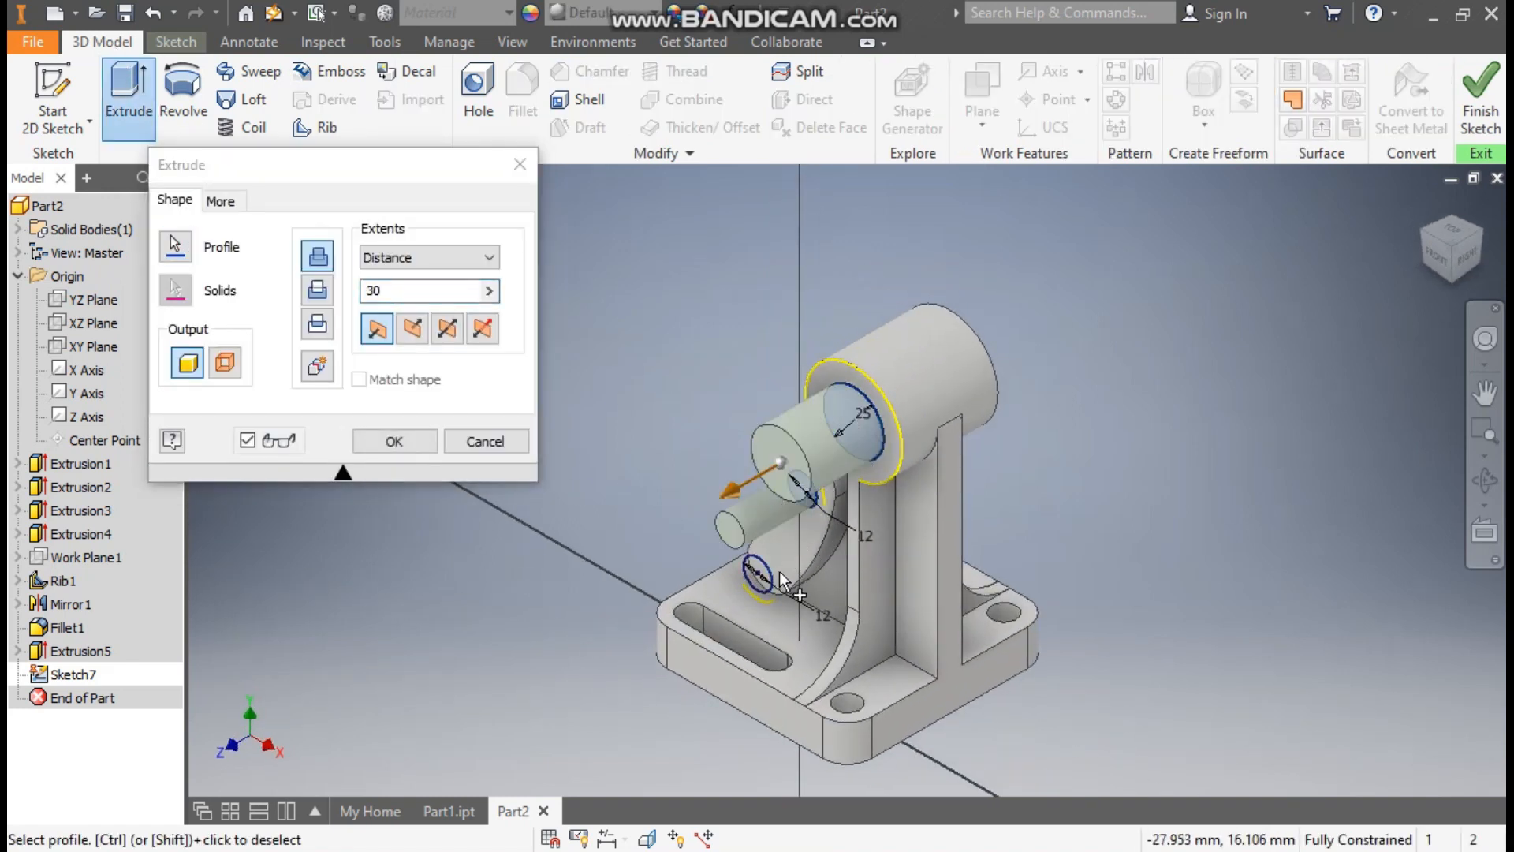
{"action": "left_click", "coordinate": [761, 571]}
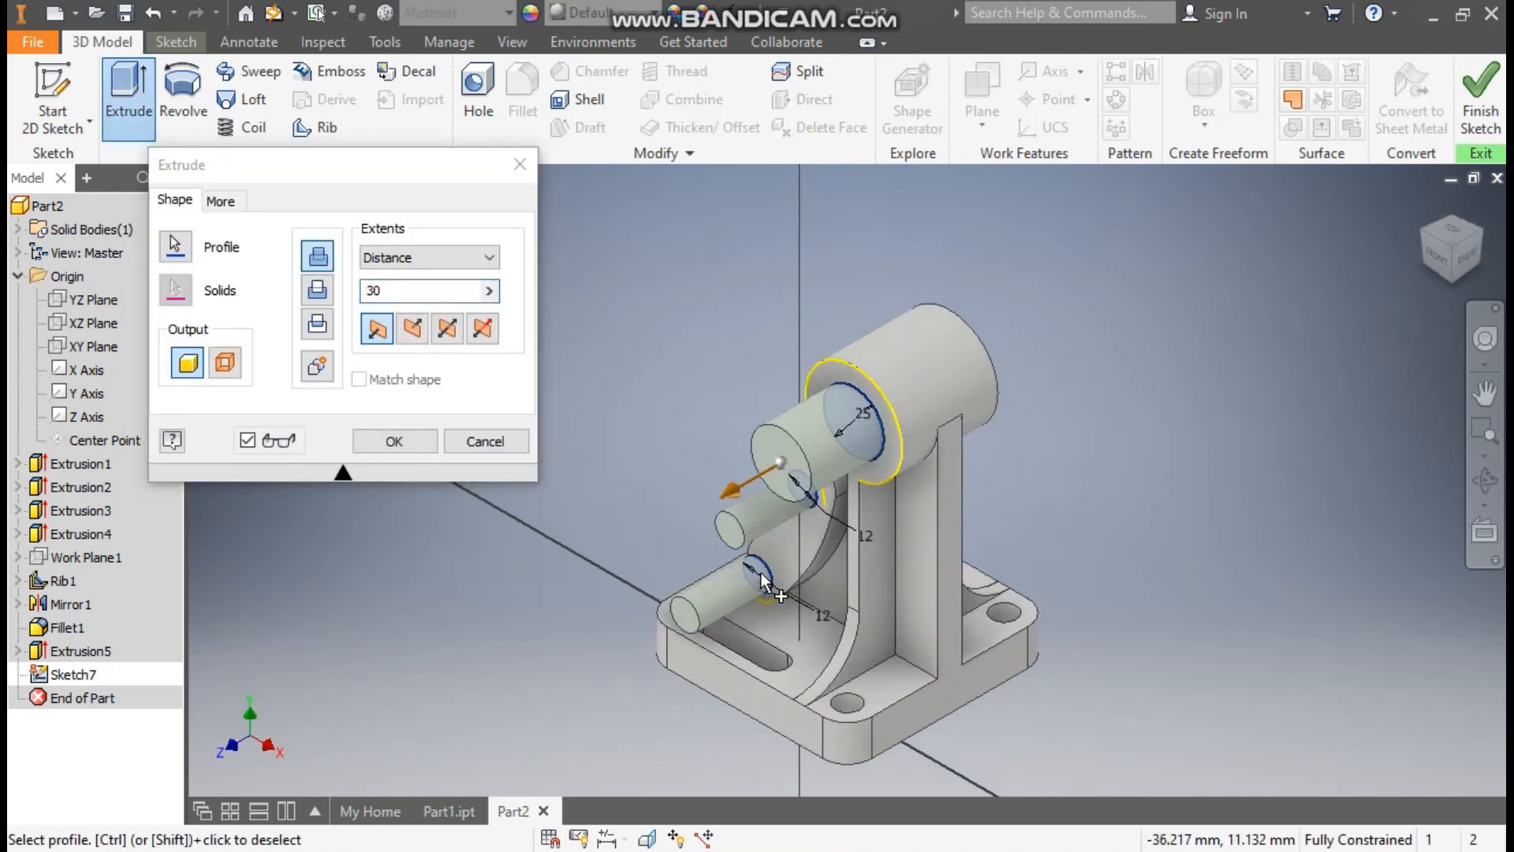
{"action": "left_click", "coordinate": [317, 291]}
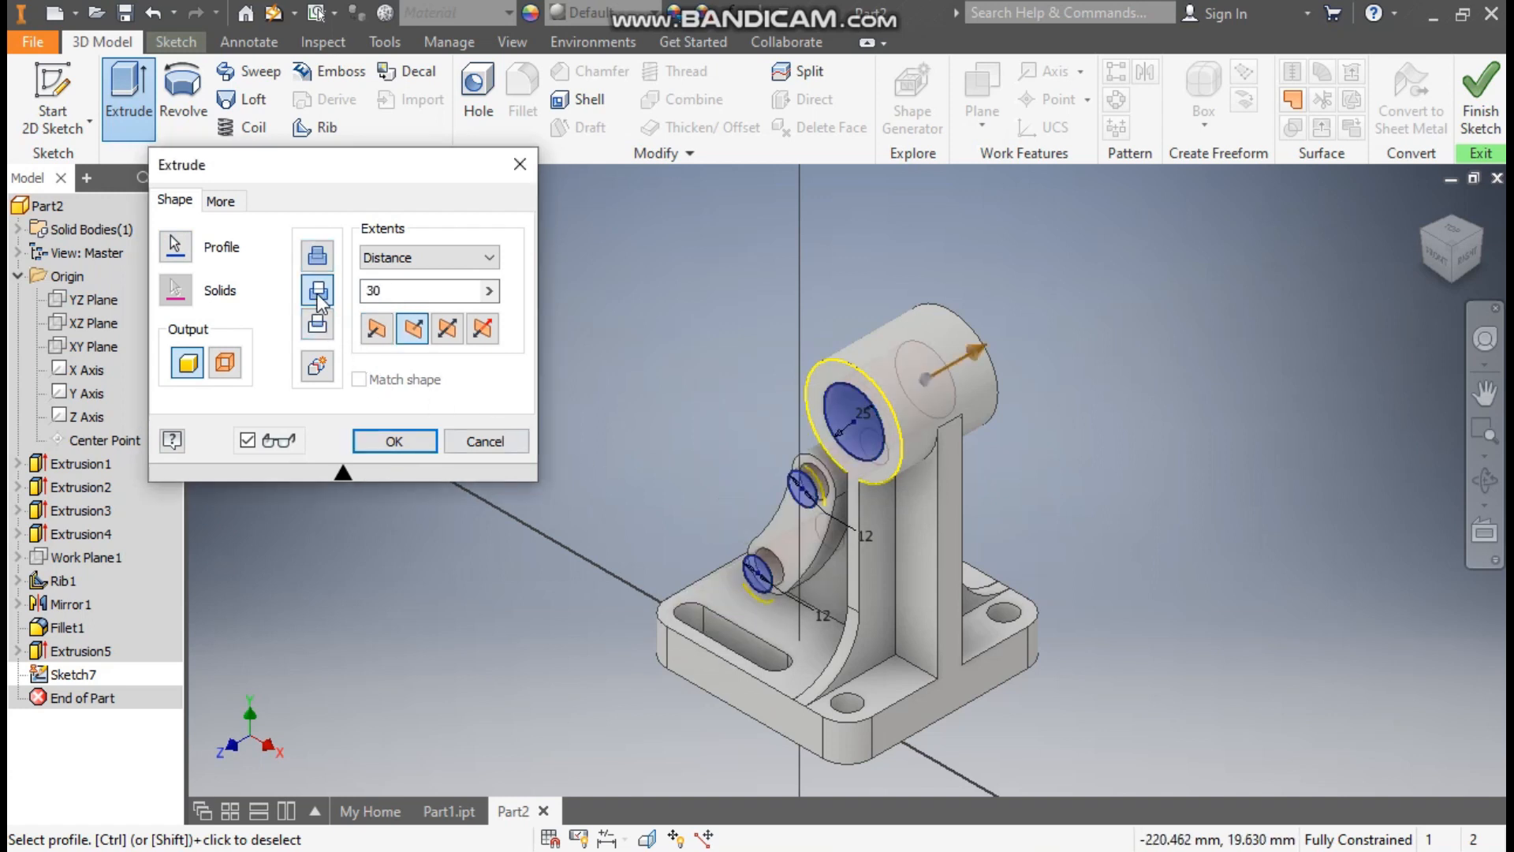
{"action": "left_click", "coordinate": [390, 250]}
{"action": "left_click", "coordinate": [404, 338]}
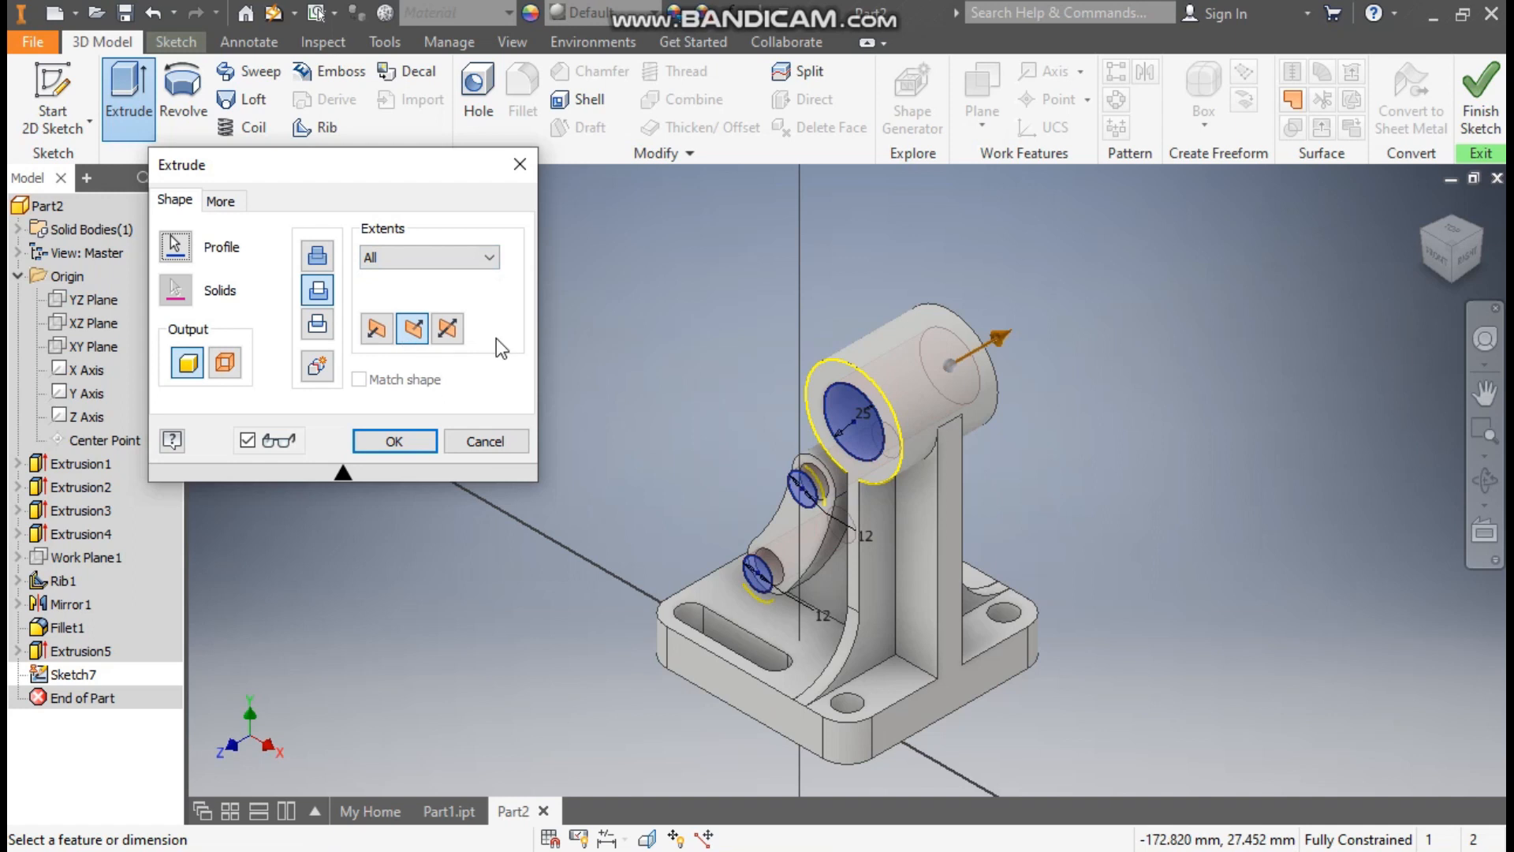
{"action": "left_click", "coordinate": [1468, 237]}
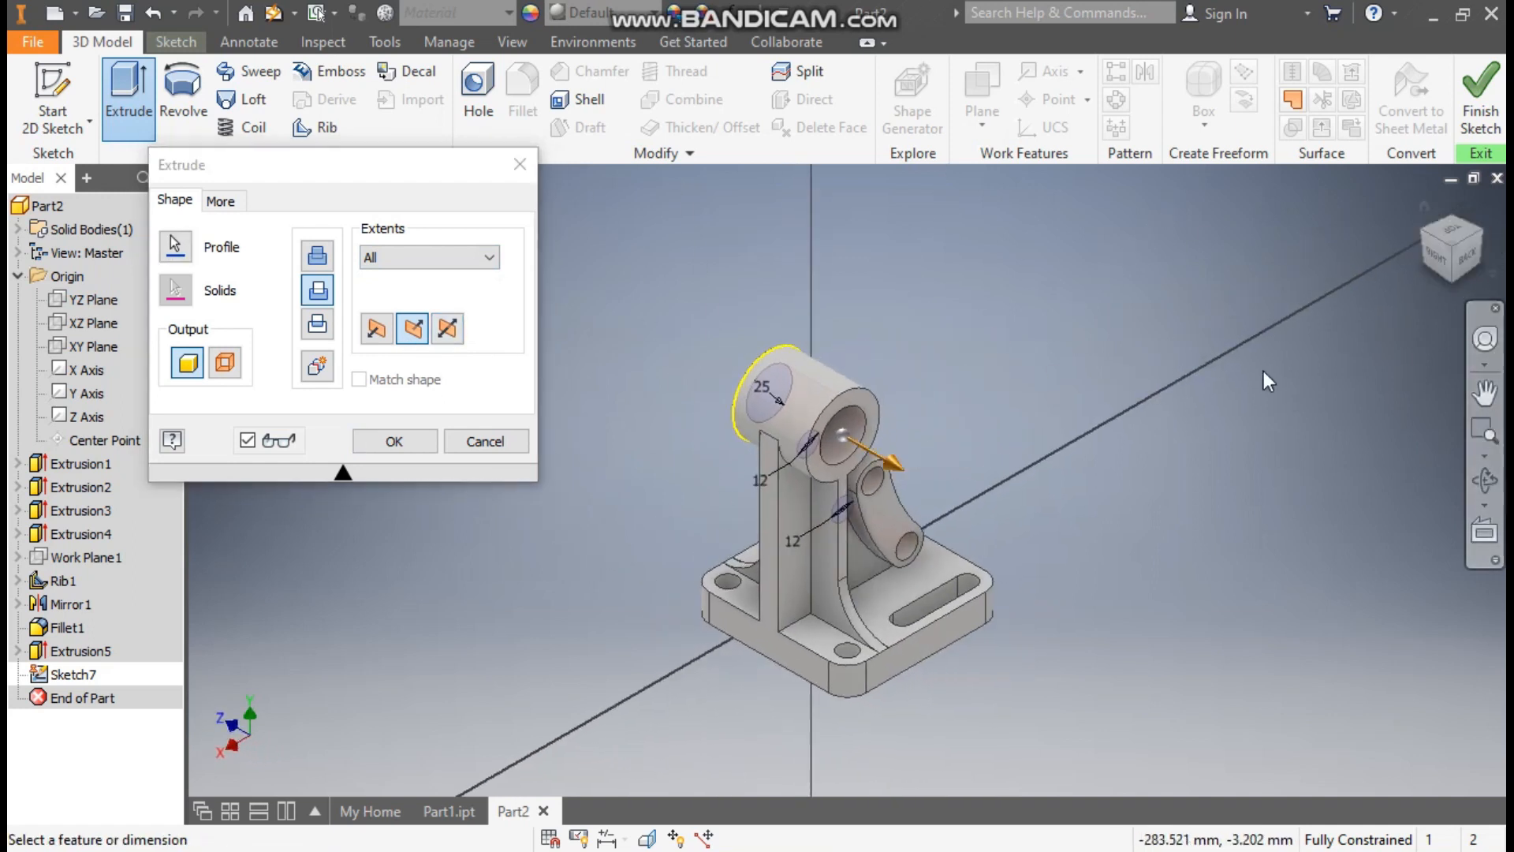
{"action": "left_click", "coordinate": [392, 442]}
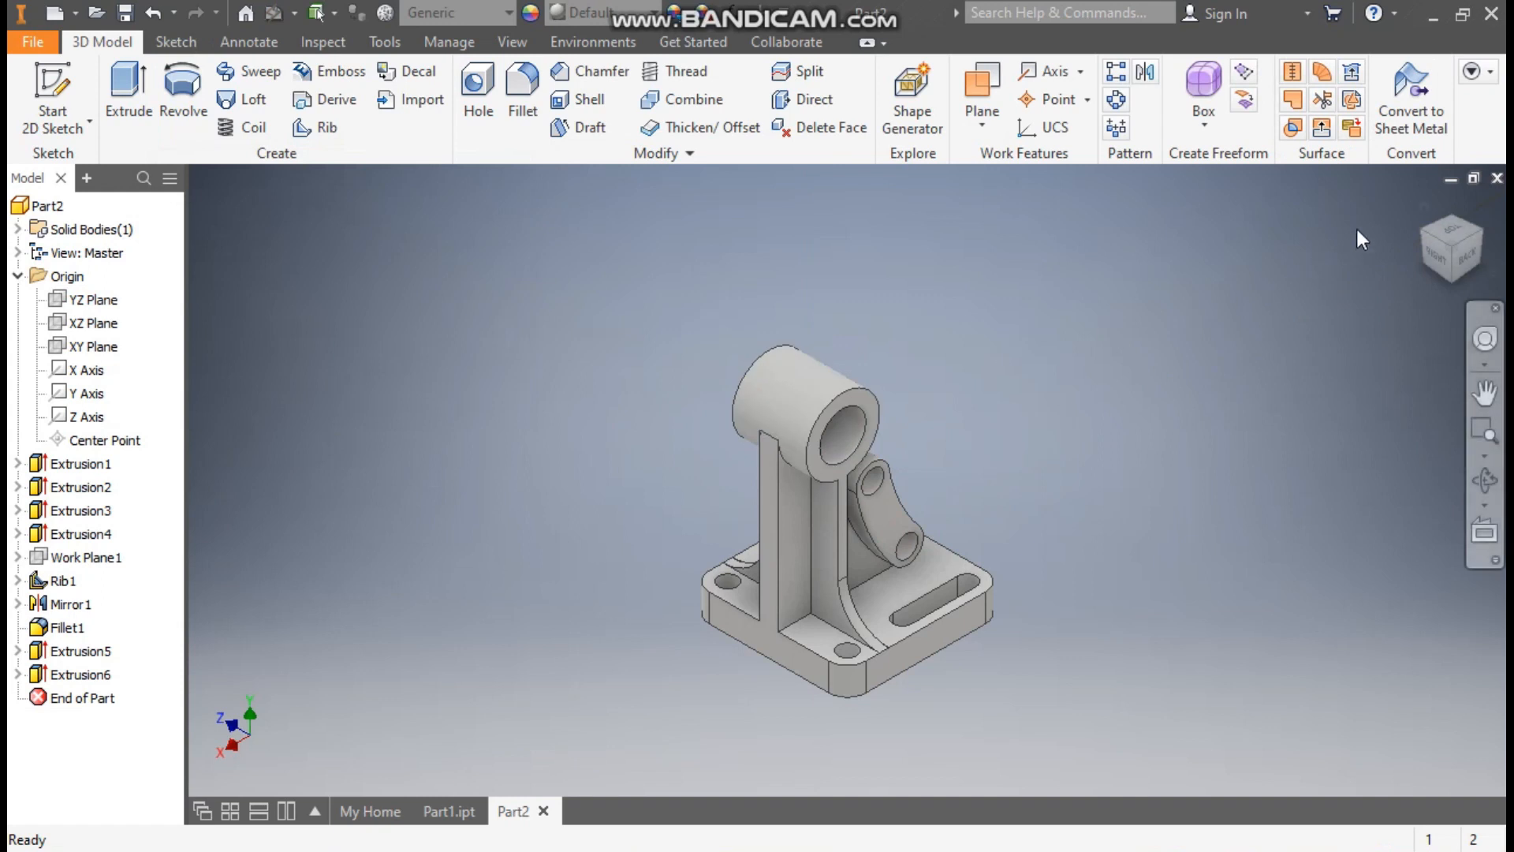
Start a 3 mm constant fillet and select the three edges where the front rib, web and base plate meet, on the side away from the arm.
{"action": "left_click", "coordinate": [1420, 222]}
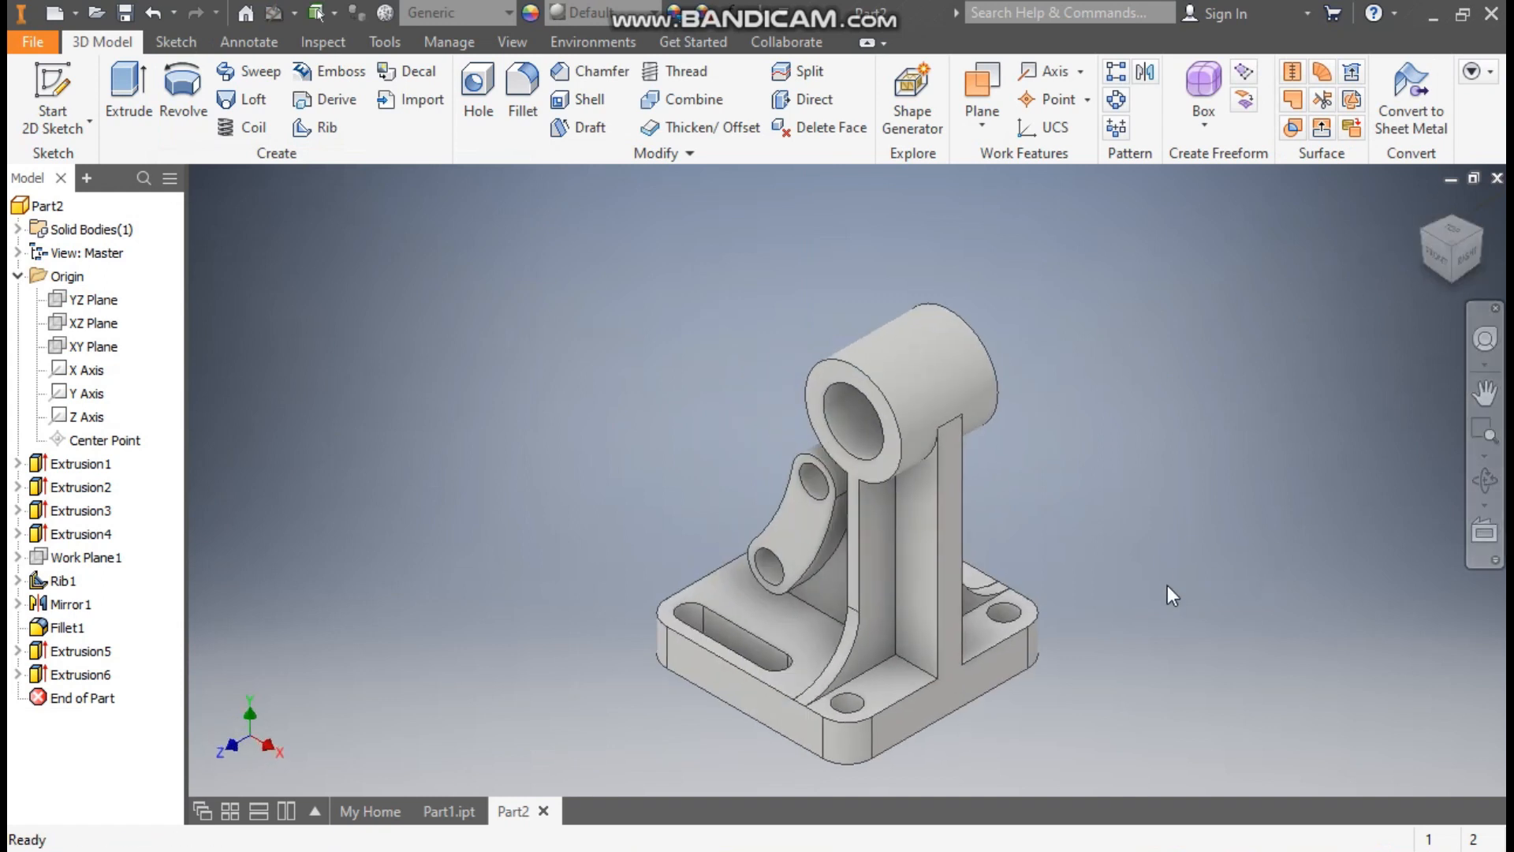
{"action": "left_click", "coordinate": [522, 85]}
{"action": "type", "text": "3"}
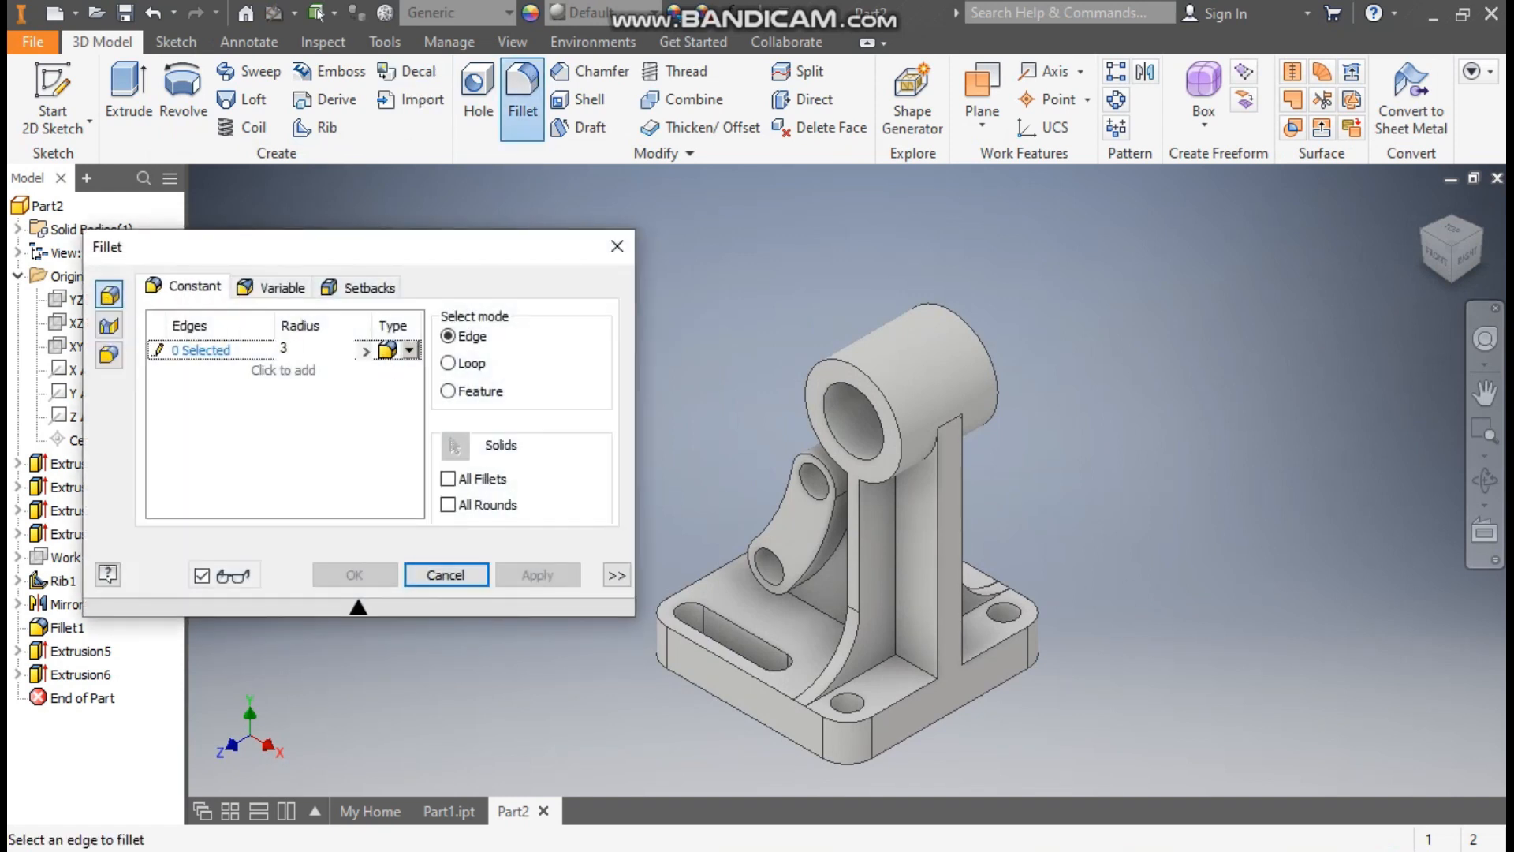
{"action": "left_click", "coordinate": [203, 351]}
{"action": "left_click", "coordinate": [893, 541]}
{"action": "left_click", "coordinate": [912, 658]}
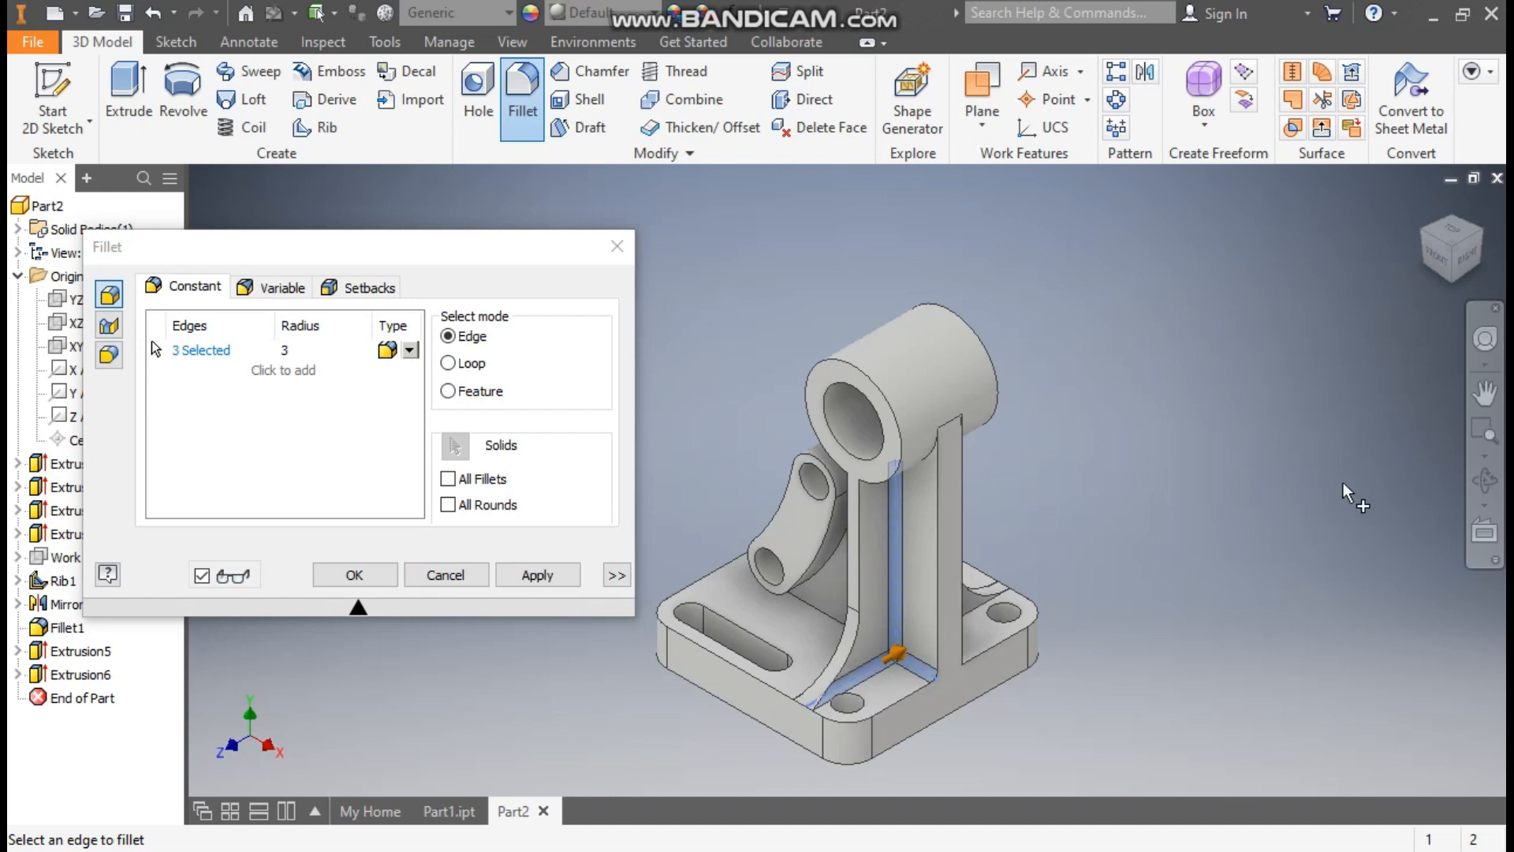
Add the edges joining the front rib, web and base plate on the arm side to the 3 mm fillet.
{"action": "left_click", "coordinate": [1409, 252]}
{"action": "left_click", "coordinate": [911, 571]}
{"action": "scroll", "coordinate": [876, 595], "scroll_direction": "up", "scroll_amount": 4}
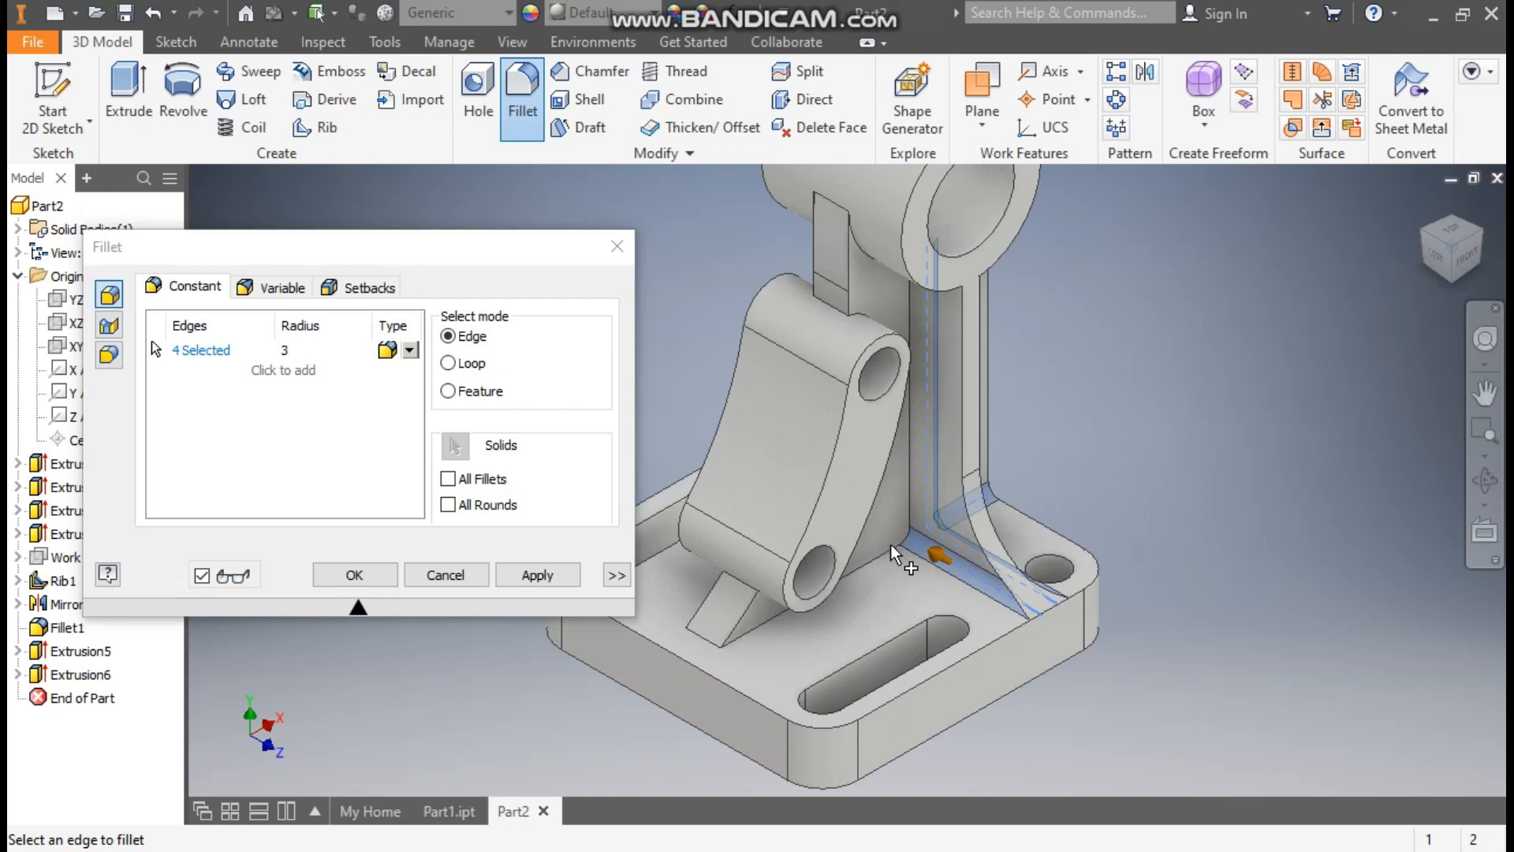
{"action": "left_click", "coordinate": [891, 544]}
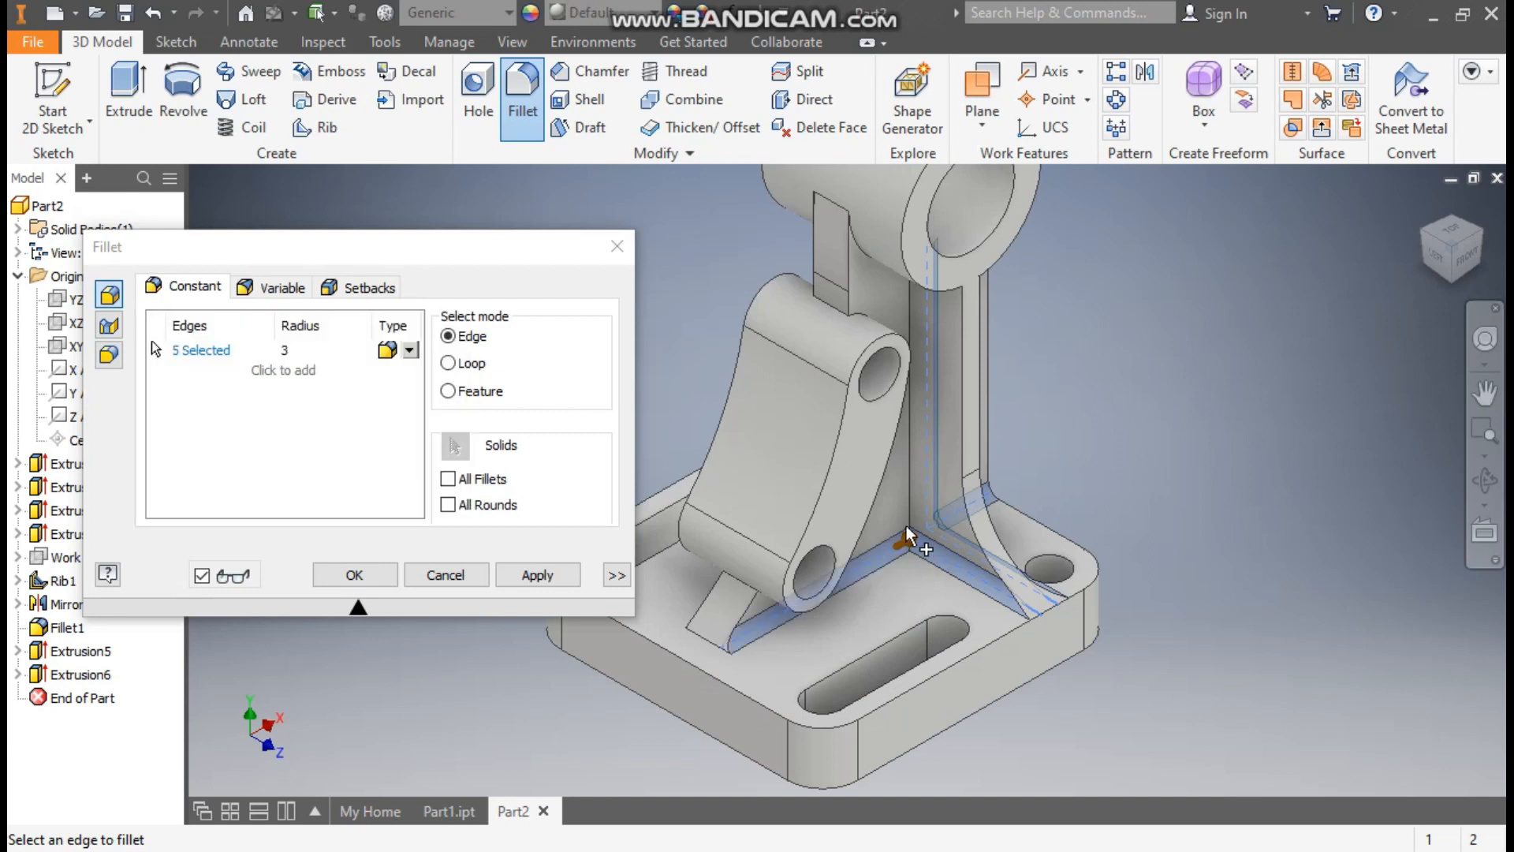
Add the web's sloped end edge and the edges joining the rear rib, web and base plate on the arm side to the fillet.
{"action": "left_click", "coordinate": [1424, 235]}
{"action": "scroll", "coordinate": [837, 622], "scroll_direction": "up", "scroll_amount": 6}
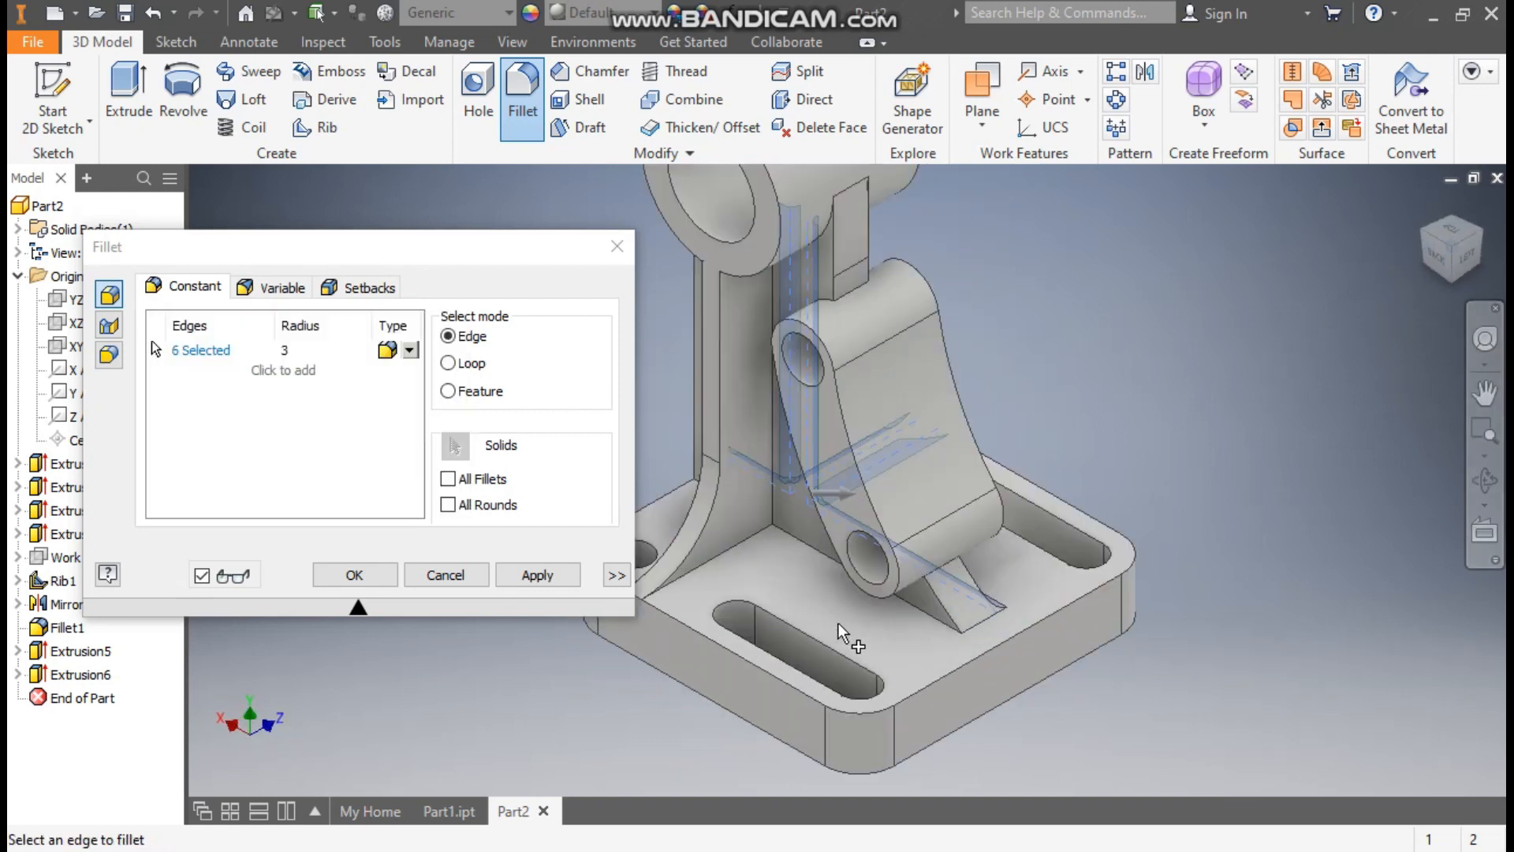
{"action": "left_click", "coordinate": [1101, 626]}
{"action": "left_click", "coordinate": [1035, 612]}
{"action": "scroll", "coordinate": [1154, 660], "scroll_direction": "down", "scroll_amount": 4}
{"action": "left_click", "coordinate": [896, 472]}
{"action": "left_click", "coordinate": [873, 538]}
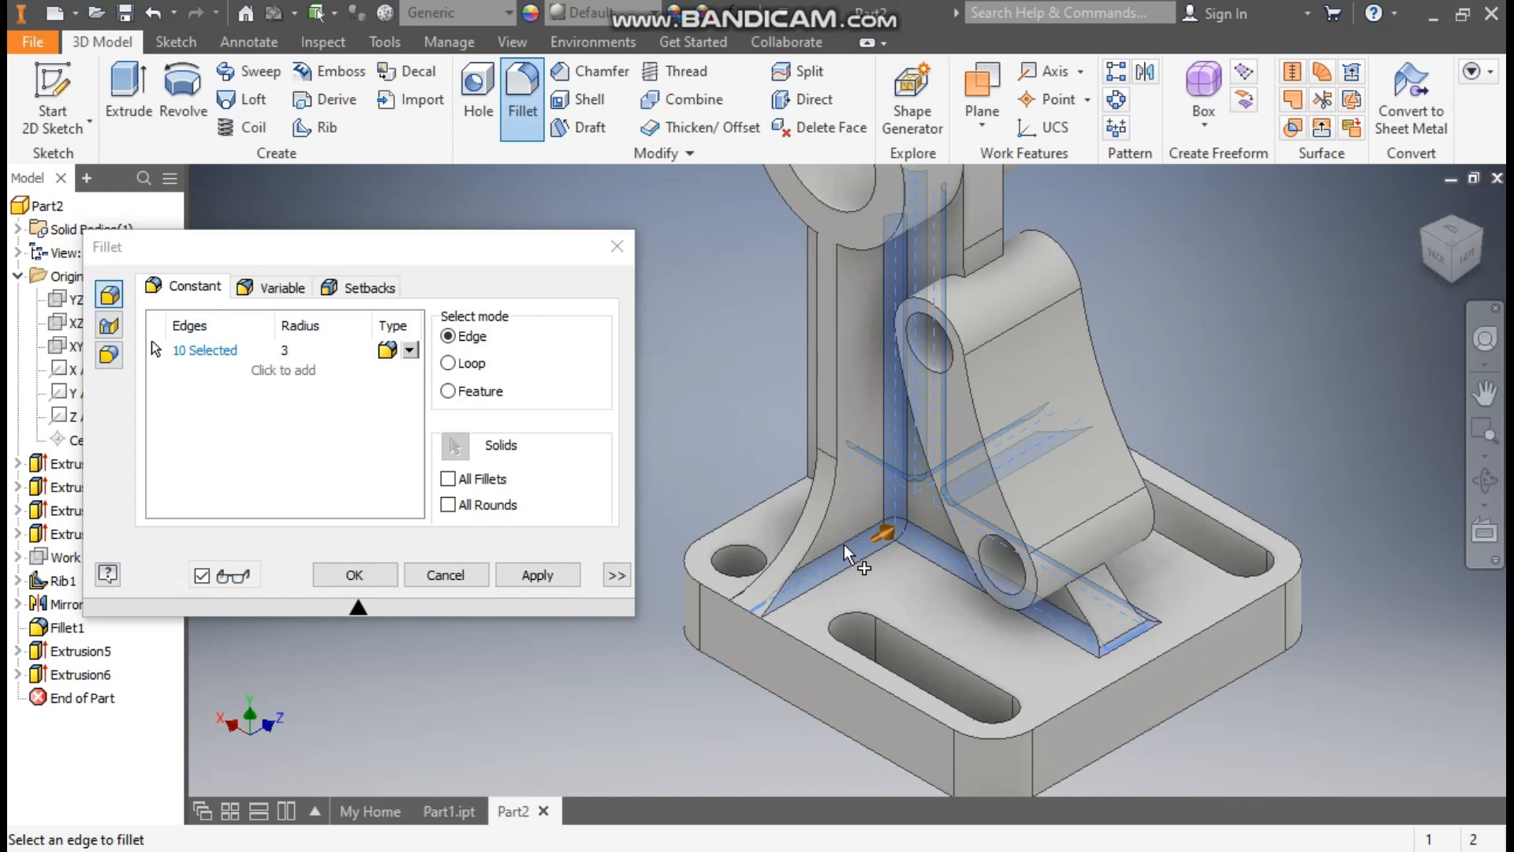
{"action": "scroll", "coordinate": [844, 544], "scroll_direction": "down", "scroll_amount": 2}
{"action": "middle_click_drag", "start_coordinate": [844, 544], "coordinate": [844, 591]}
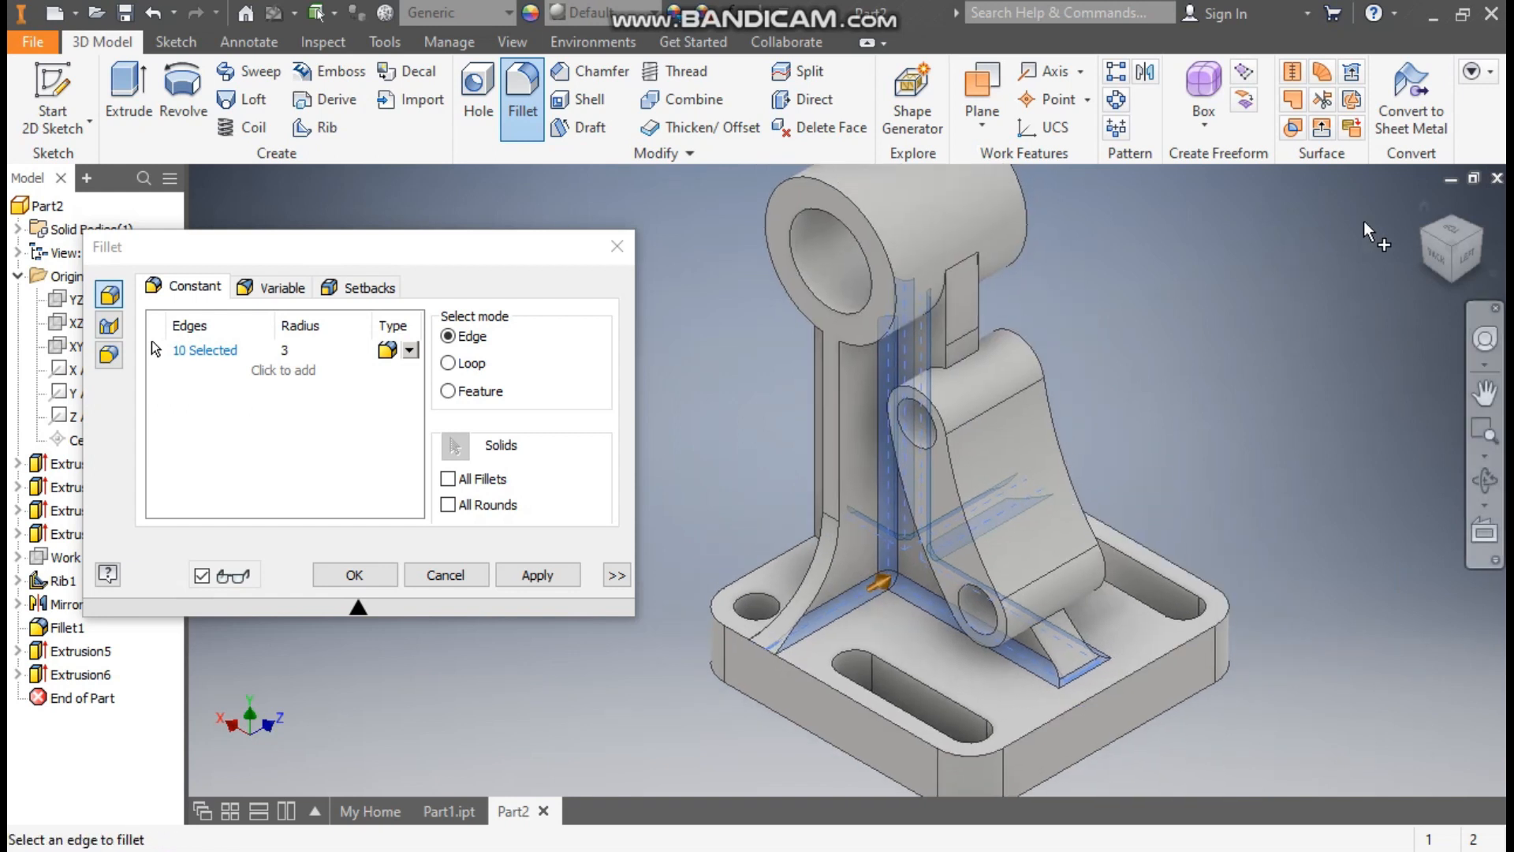
Select the three edges between the rear rib, web and base plate on the side away from the arm, and create the 3 mm fillet.
{"action": "left_click", "coordinate": [1417, 232]}
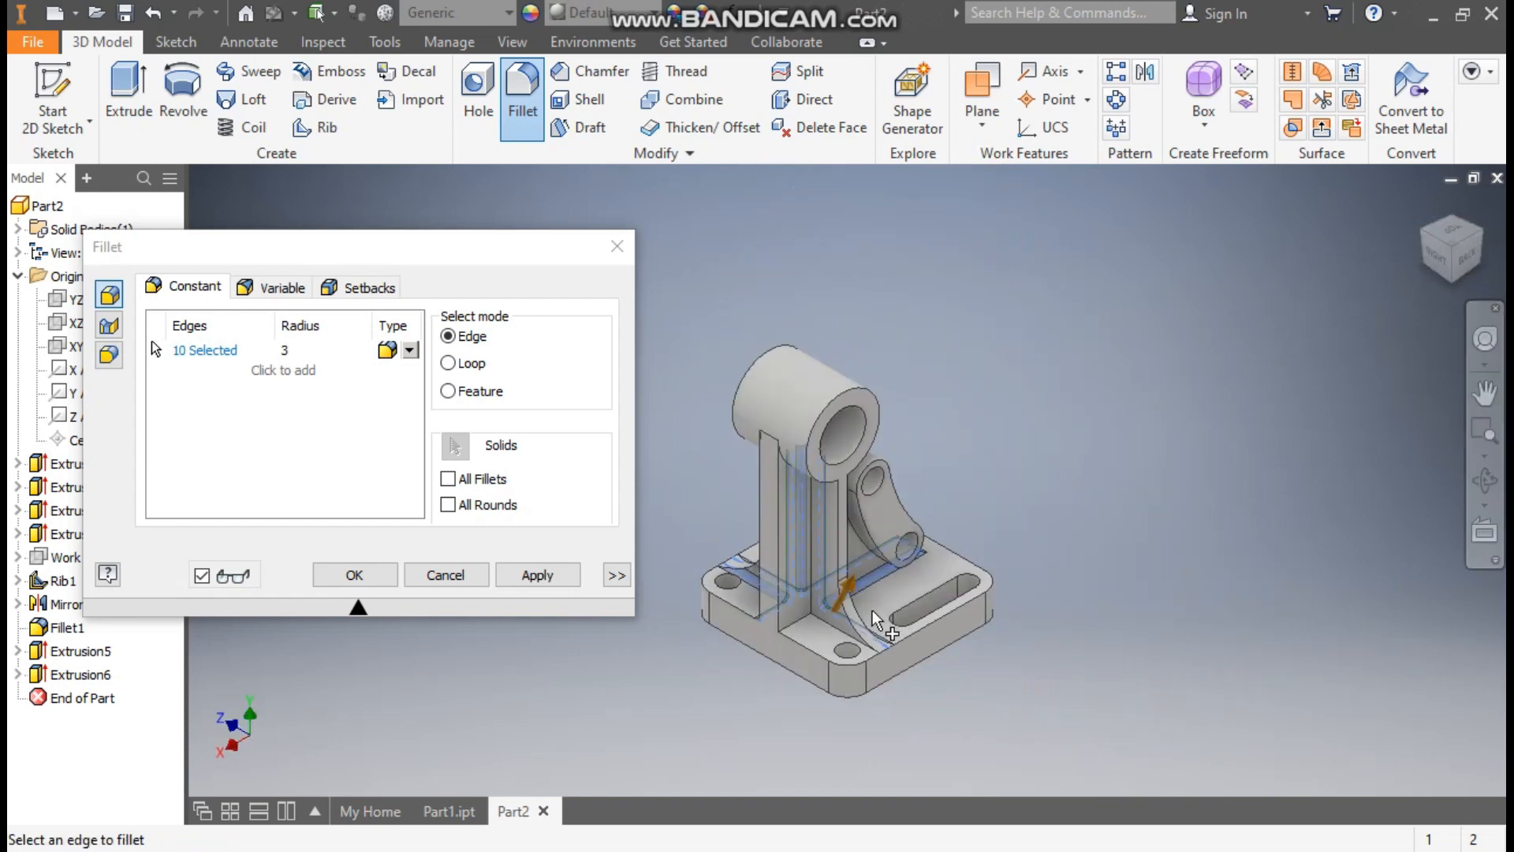
{"action": "scroll", "coordinate": [786, 631], "scroll_direction": "up", "scroll_amount": 3}
{"action": "left_click", "coordinate": [806, 608]}
{"action": "left_click", "coordinate": [833, 542]}
{"action": "left_click", "coordinate": [872, 612]}
{"action": "scroll", "coordinate": [1098, 473], "scroll_direction": "down", "scroll_amount": 1}
{"action": "middle_click_drag", "start_coordinate": [1098, 480], "coordinate": [1103, 546]}
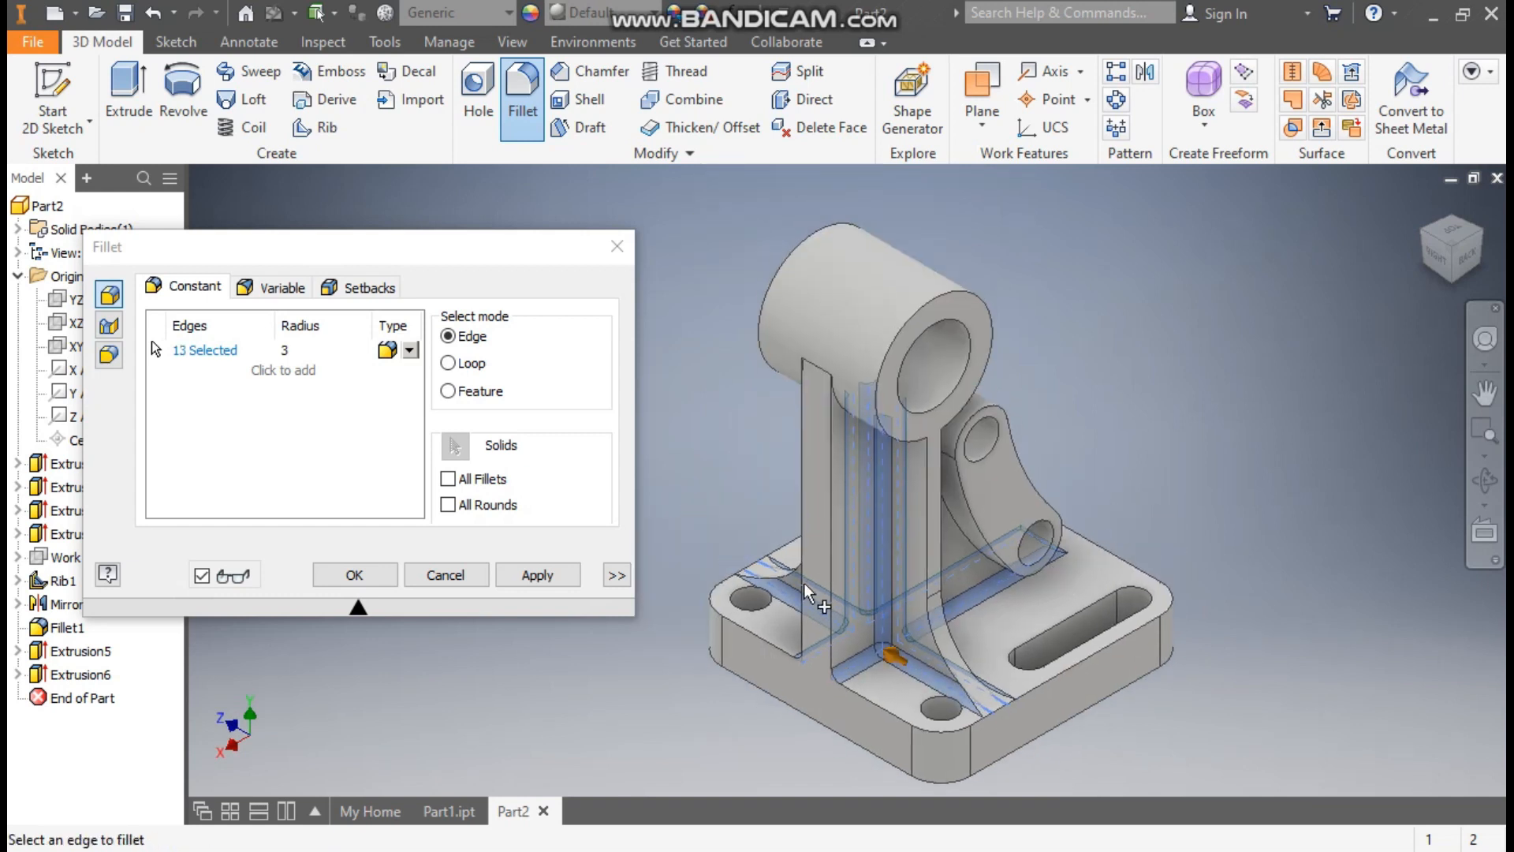
{"action": "left_click", "coordinate": [382, 574]}
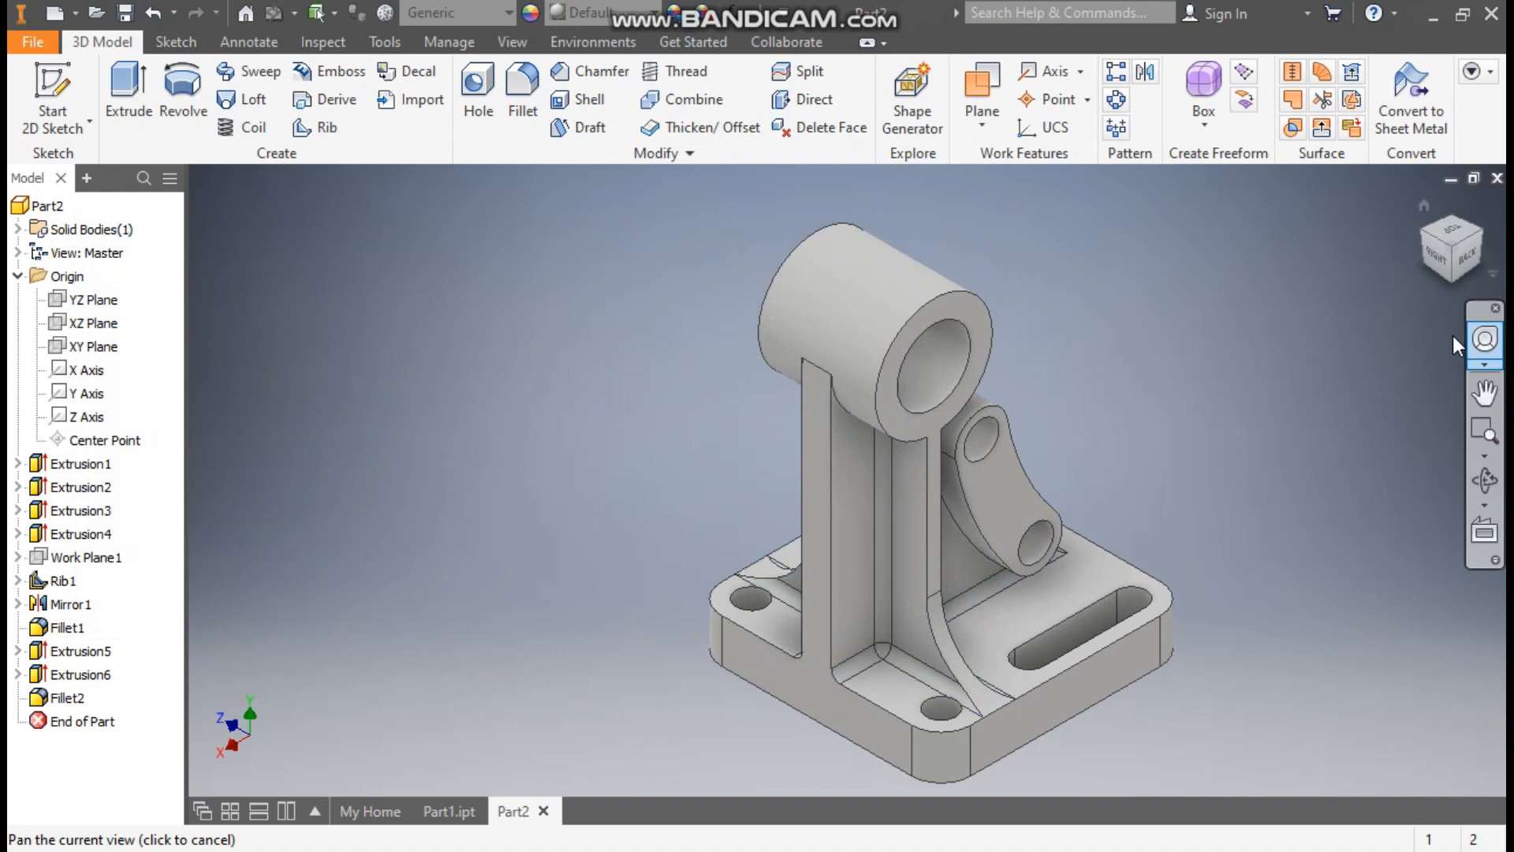
Apply the Opal appearance from the Inventor Material Library to the whole part.
{"action": "left_click", "coordinate": [1426, 206]}
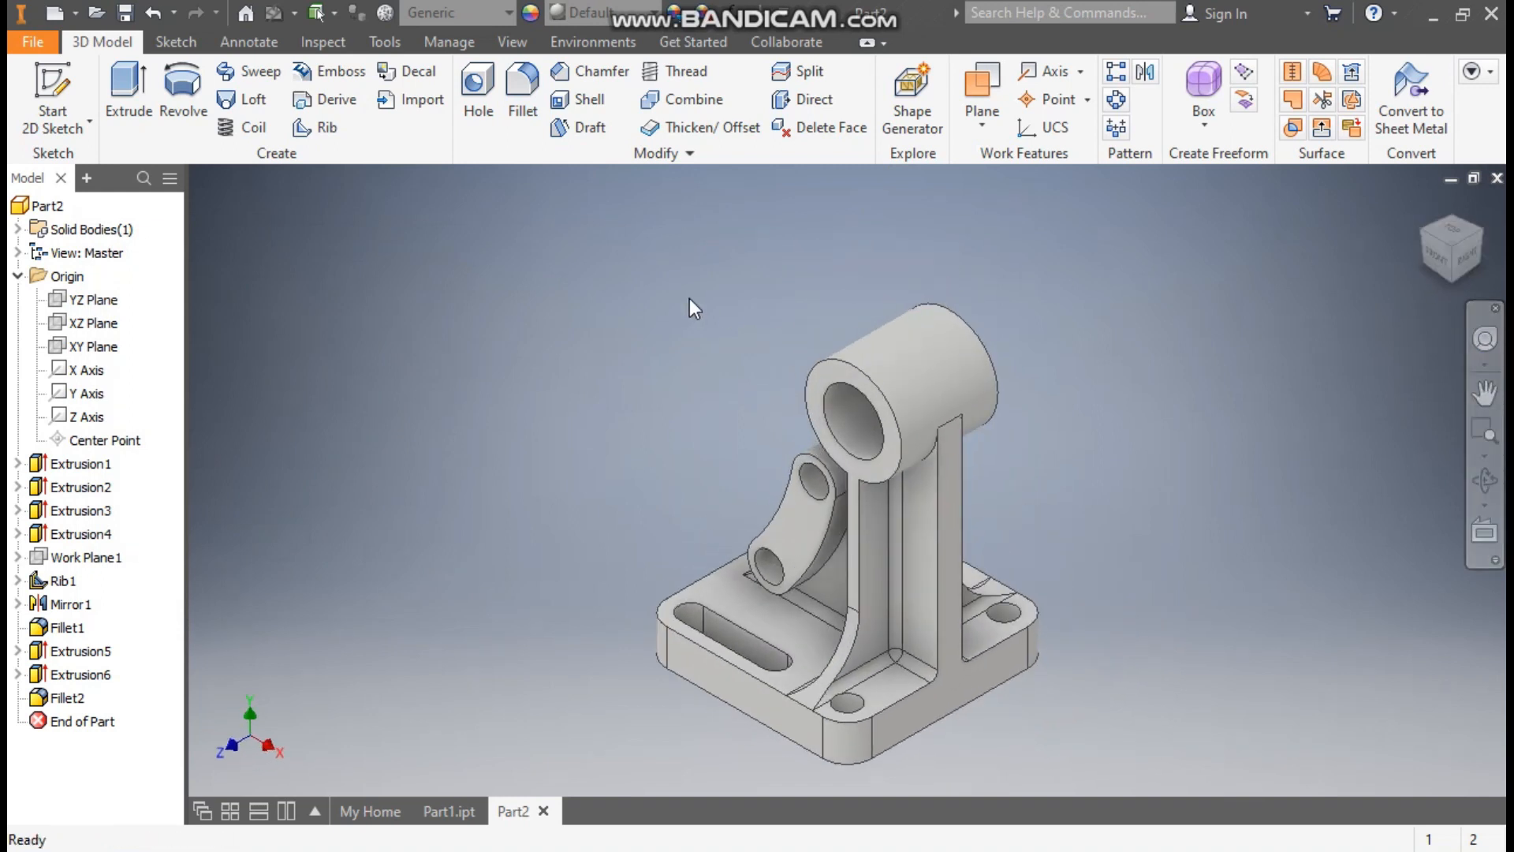
{"action": "left_click", "coordinate": [603, 11]}
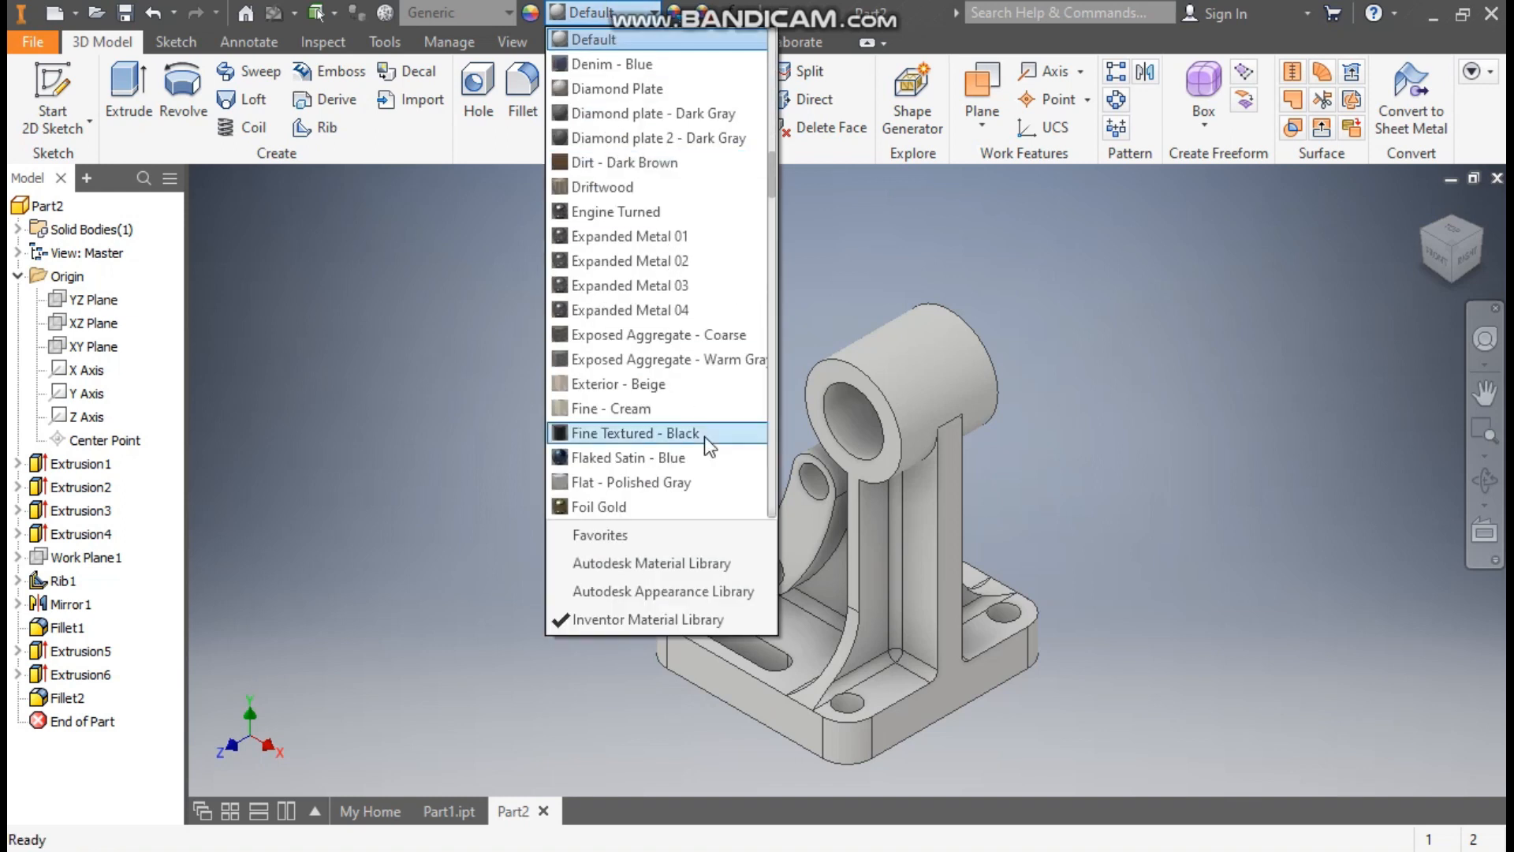
{"action": "scroll", "coordinate": [704, 437], "scroll_direction": "down", "scroll_amount": 8}
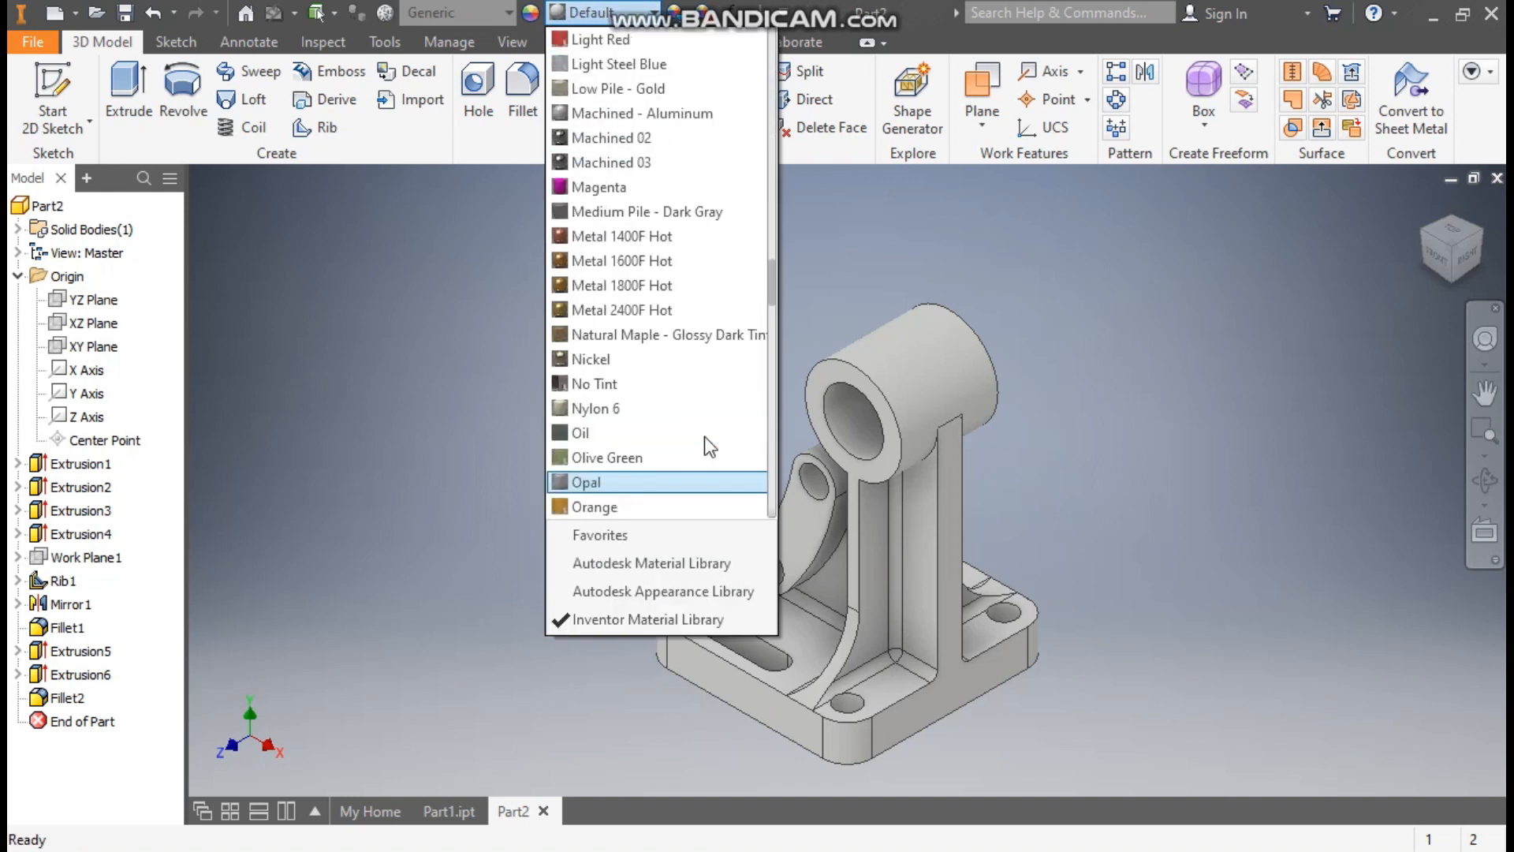
{"action": "key", "text": "Escape"}
{"action": "middle_click_drag", "start_coordinate": [703, 438], "coordinate": [717, 358]}
{"action": "scroll", "coordinate": [716, 360], "scroll_direction": "up", "scroll_amount": 2}
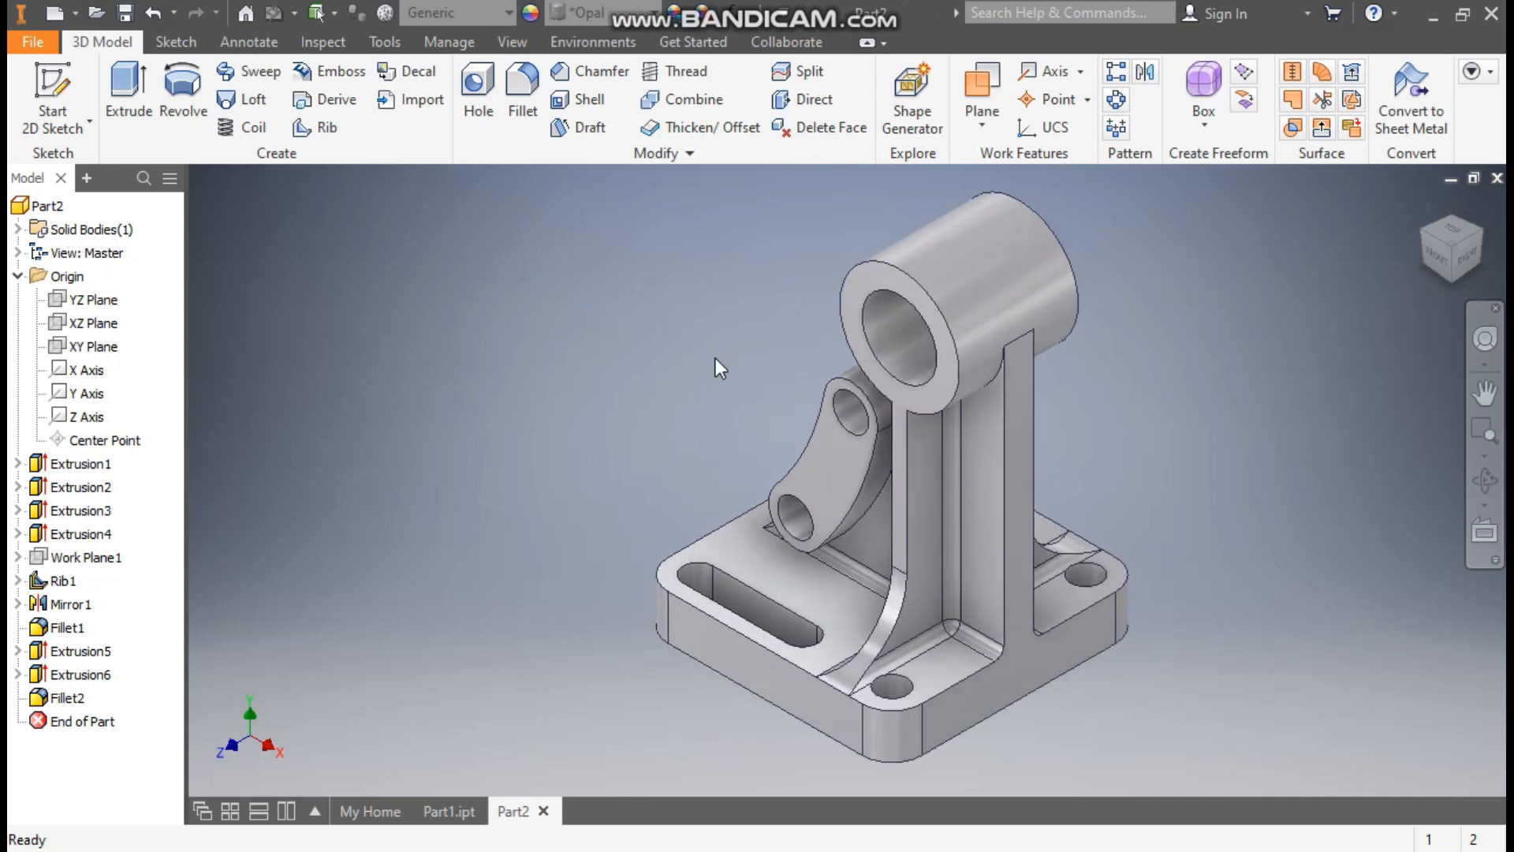